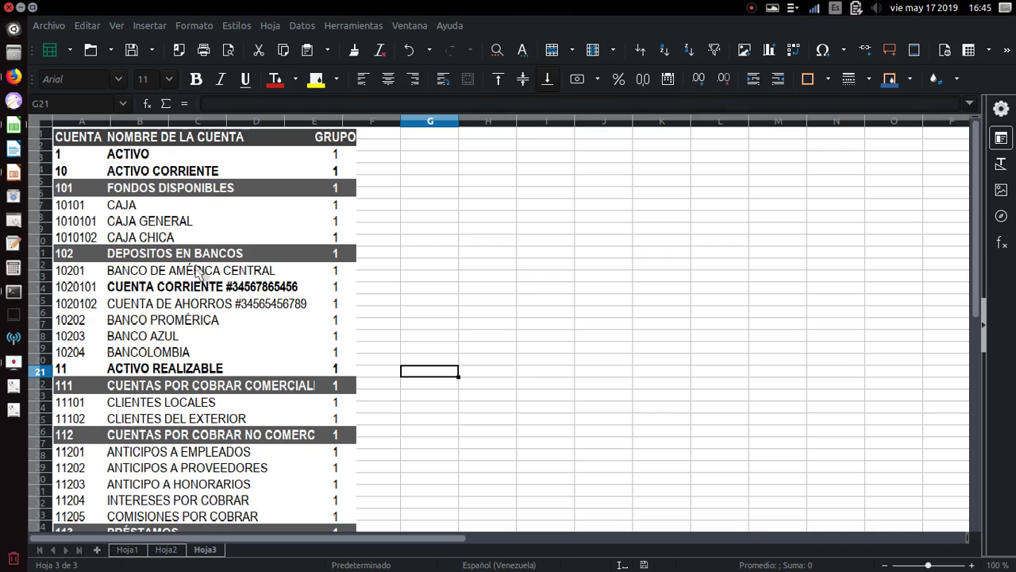
Step: Review the current asset accounts on Hoja3, from FONDOS DISPONIBLES through DEPOSITOS EN BANCOS and INVENTARIOS to IVA CRÉDITO FISCAL
scroll(391, 262, "down", 3)
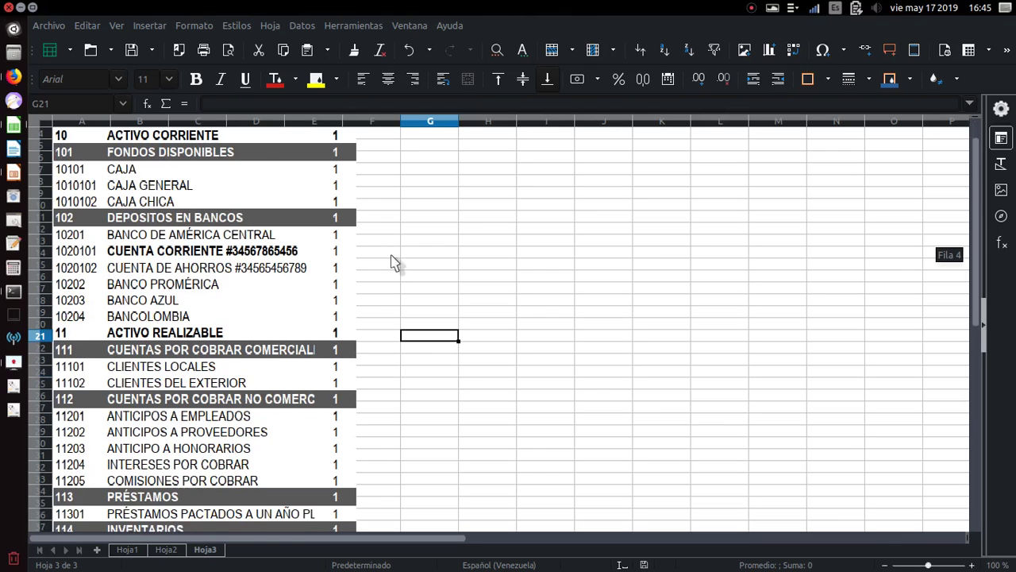
scroll(393, 263, "down", 1)
scroll(391, 262, "down", 1)
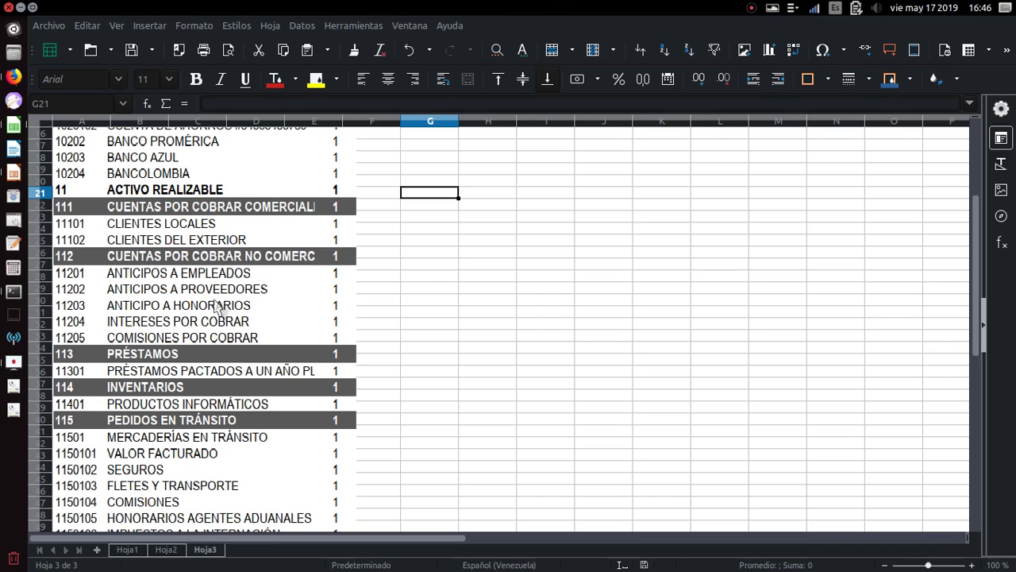
scroll(423, 268, "down", 2)
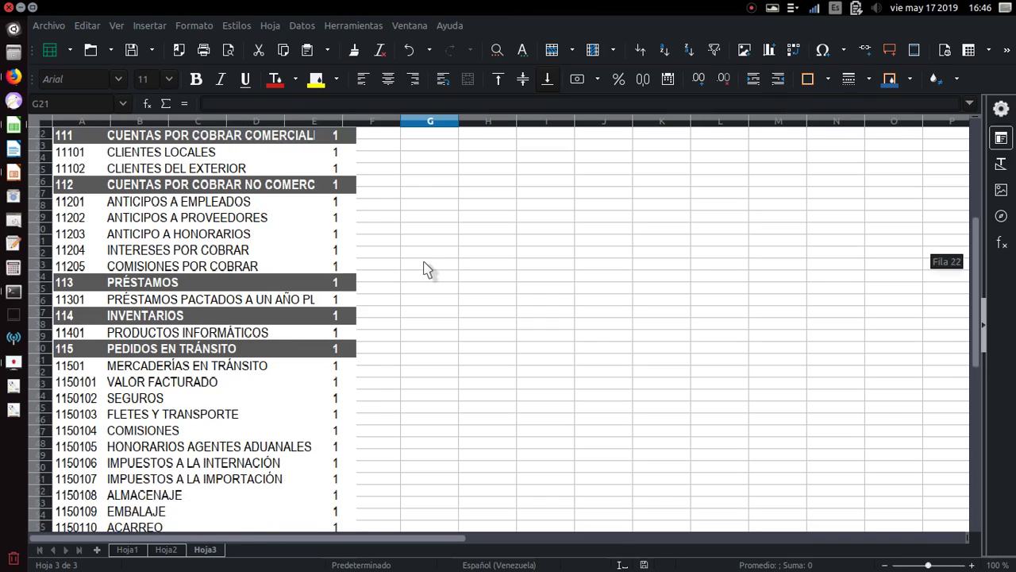
scroll(423, 268, "down", 1)
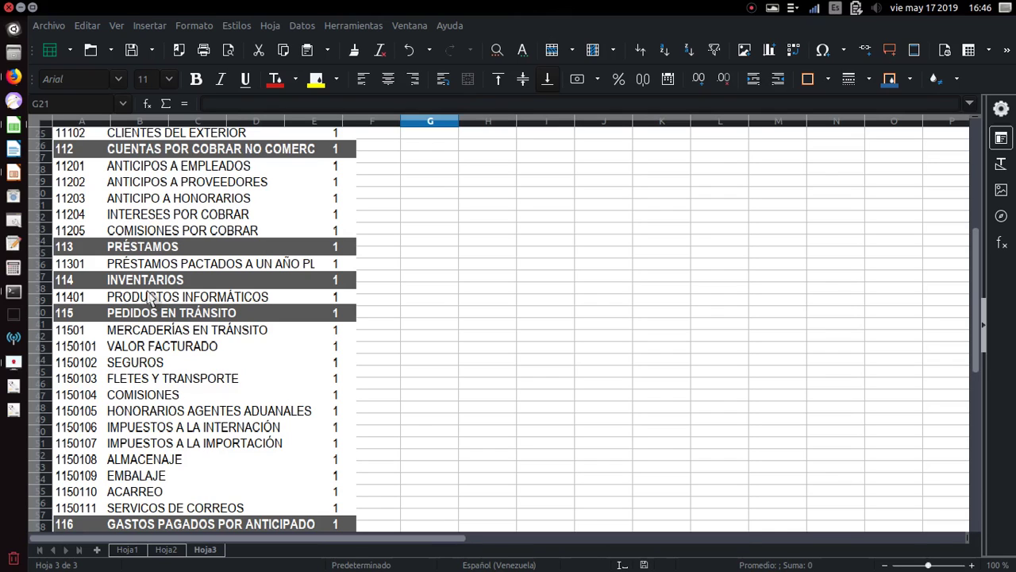
scroll(277, 383, "down", 4)
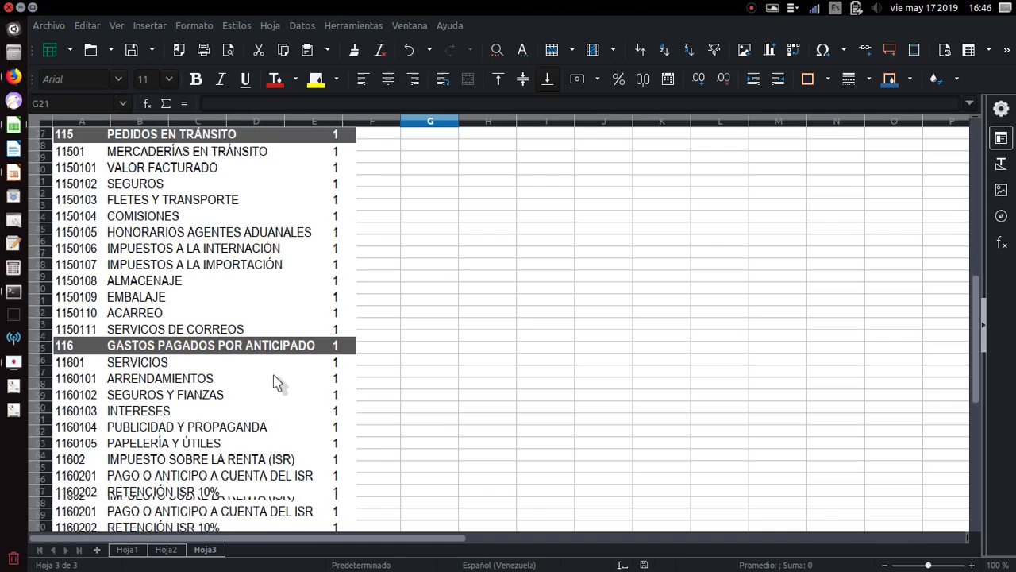
scroll(277, 383, "down", 2)
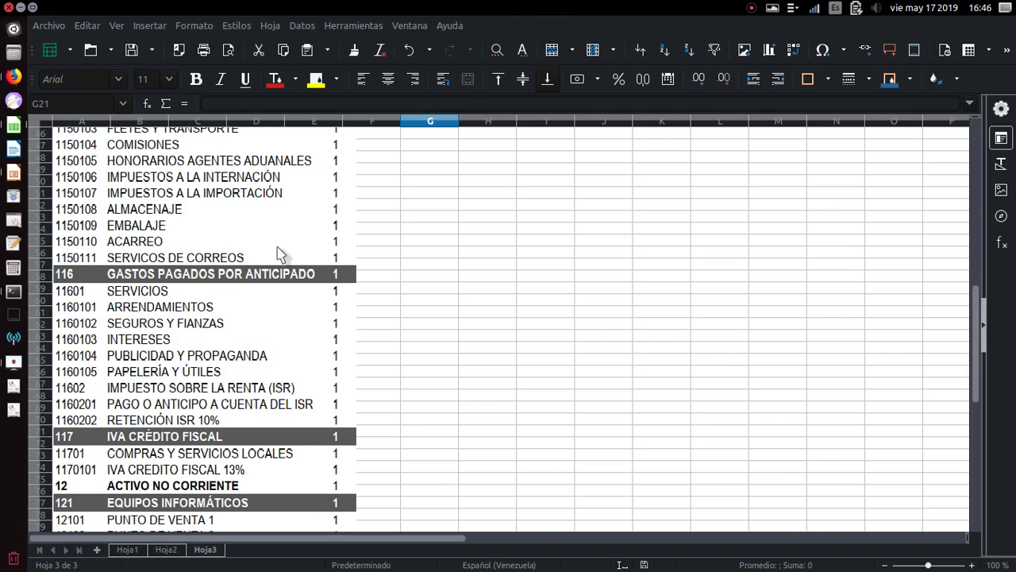
scroll(279, 253, "up", 2)
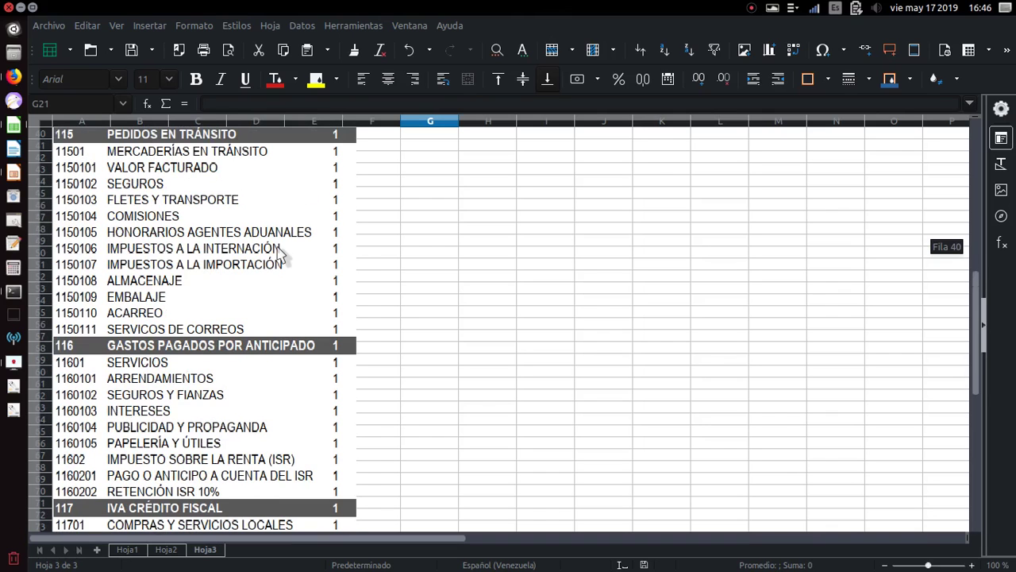
scroll(279, 253, "down", 1)
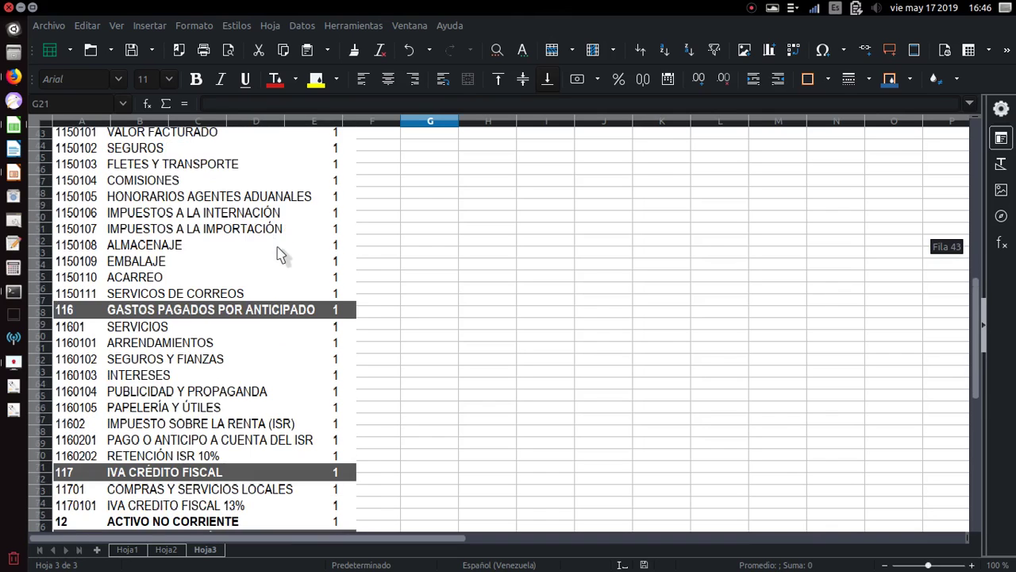
scroll(280, 253, "down", 2)
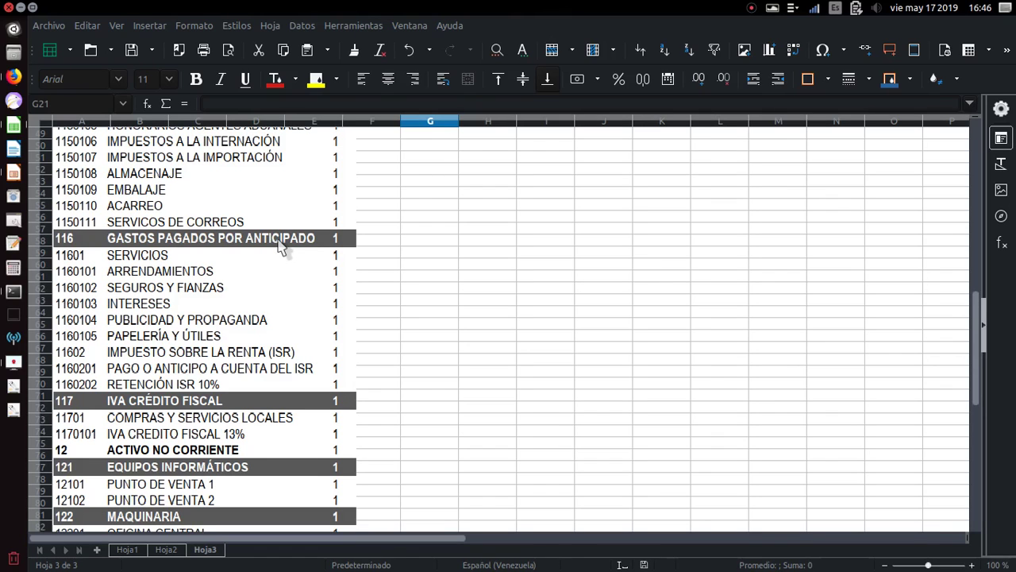
scroll(280, 248, "down", 3)
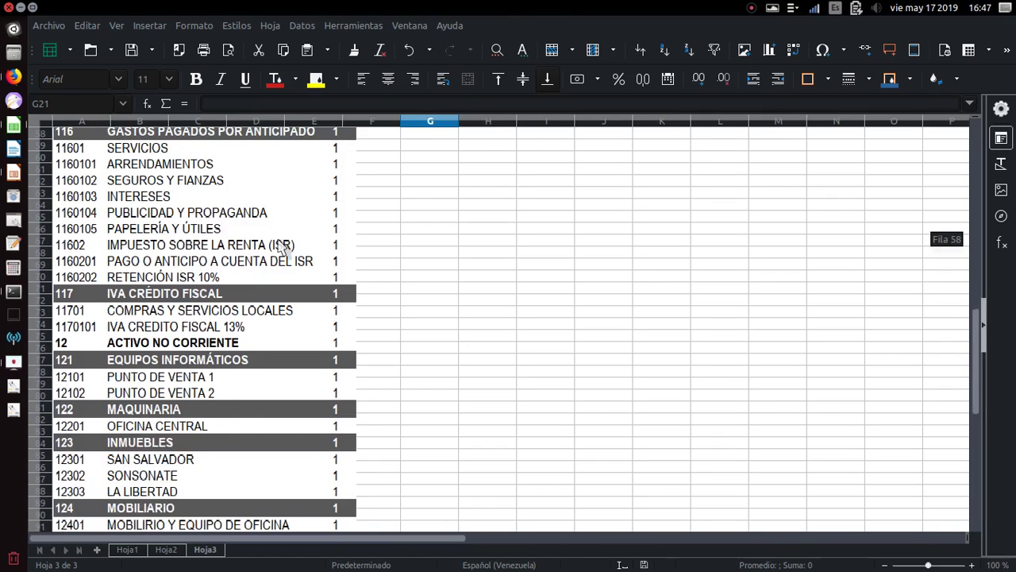
scroll(284, 247, "down", 2)
scroll(280, 247, "up", 18)
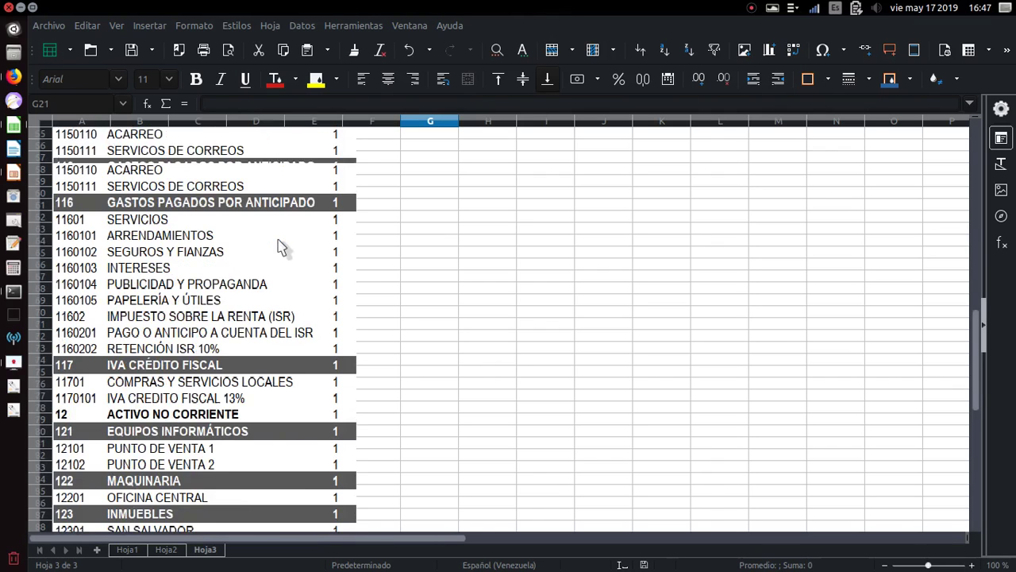
scroll(280, 247, "up", 3)
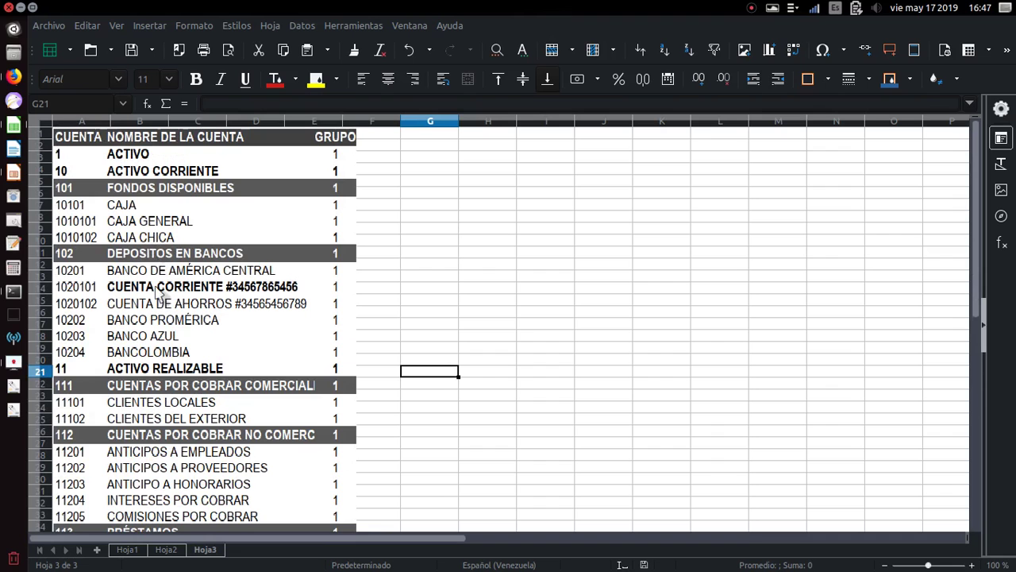
Step: Examine the ACTIVO NO CORRIENTE accounts, from EQUIPOS INFORMÁTICOS to DEPRECIACIÓN ACUMULADA, and return to the start of the account catalogue
scroll(154, 302, "down", 2)
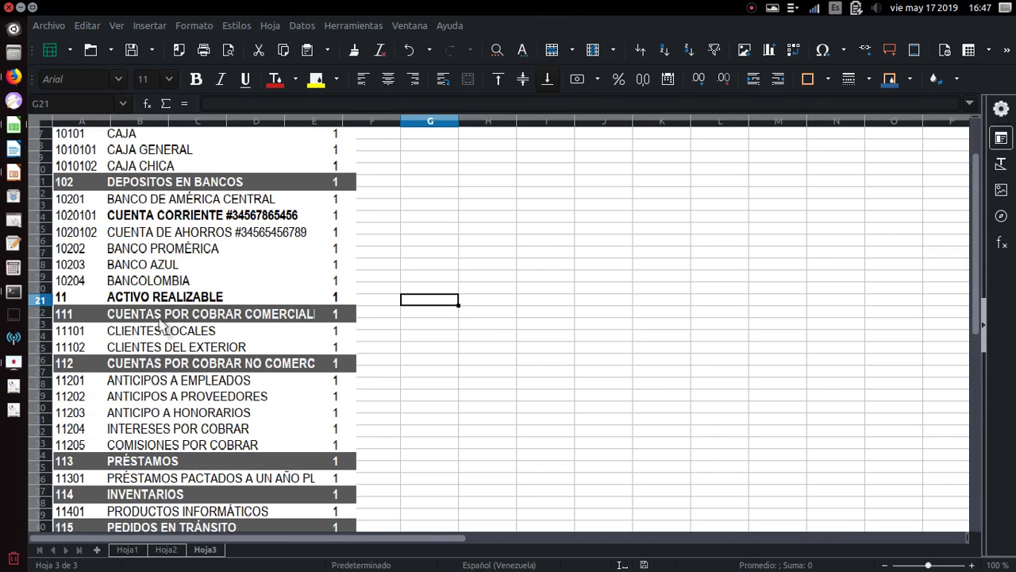
scroll(162, 330, "down", 9)
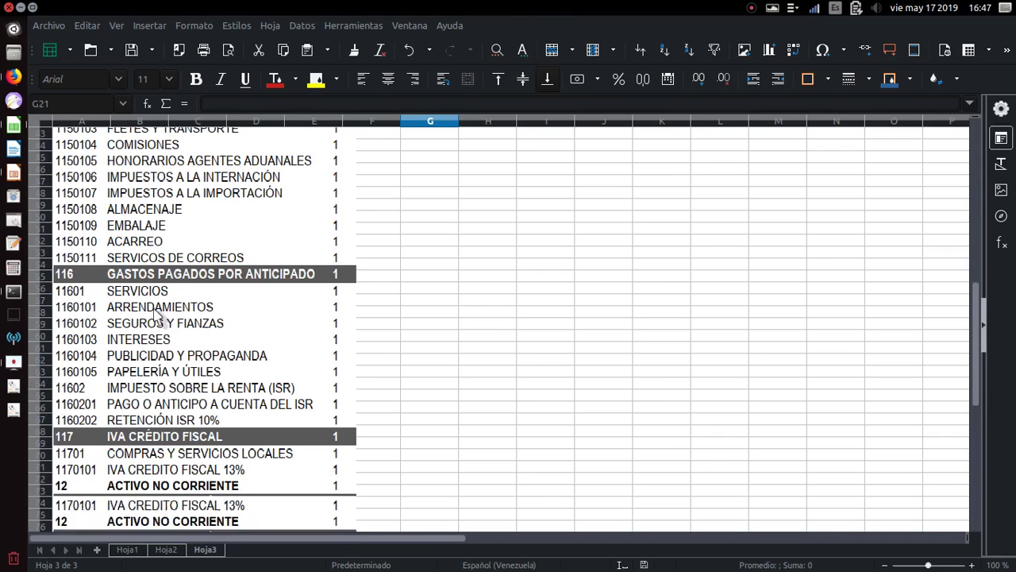
scroll(155, 314, "down", 5)
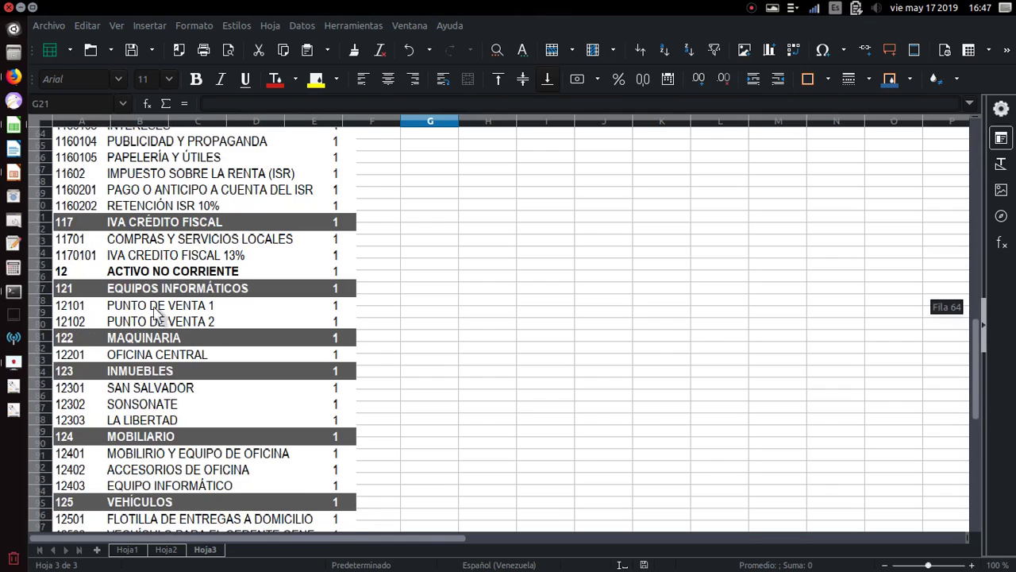
scroll(156, 314, "down", 1)
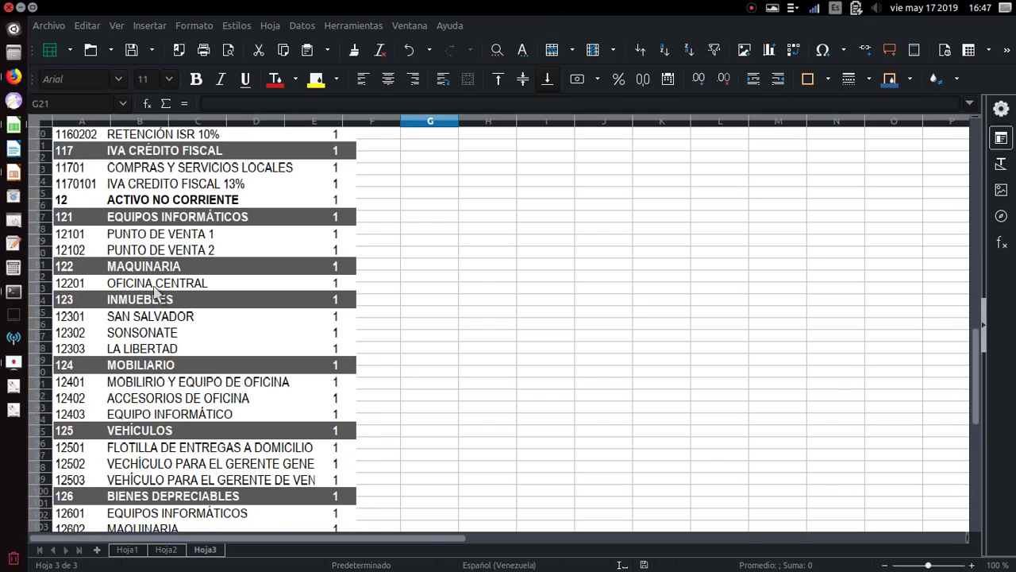
scroll(155, 314, "up", 1)
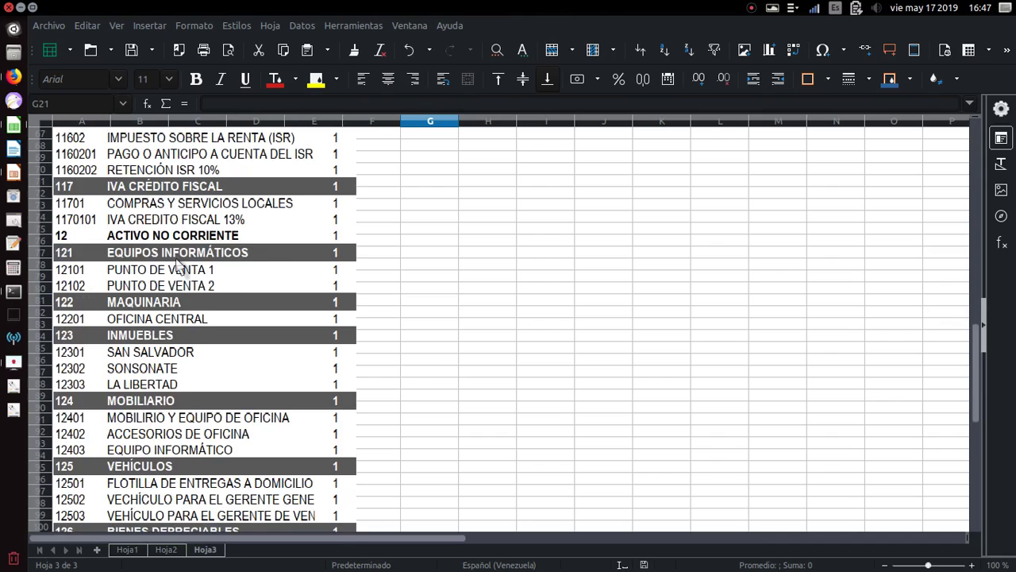
scroll(178, 264, "up", 2)
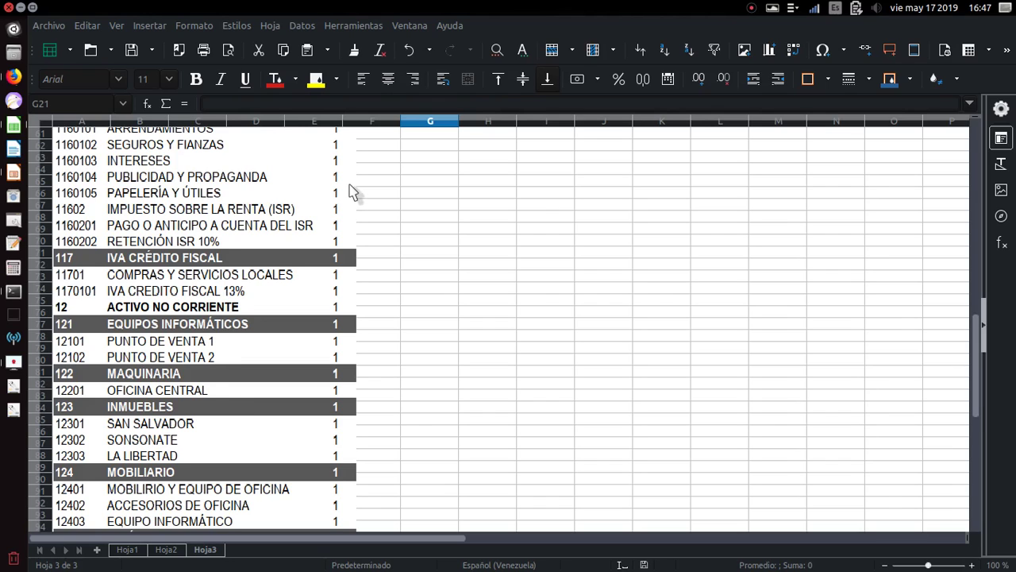
scroll(354, 192, "down", 1)
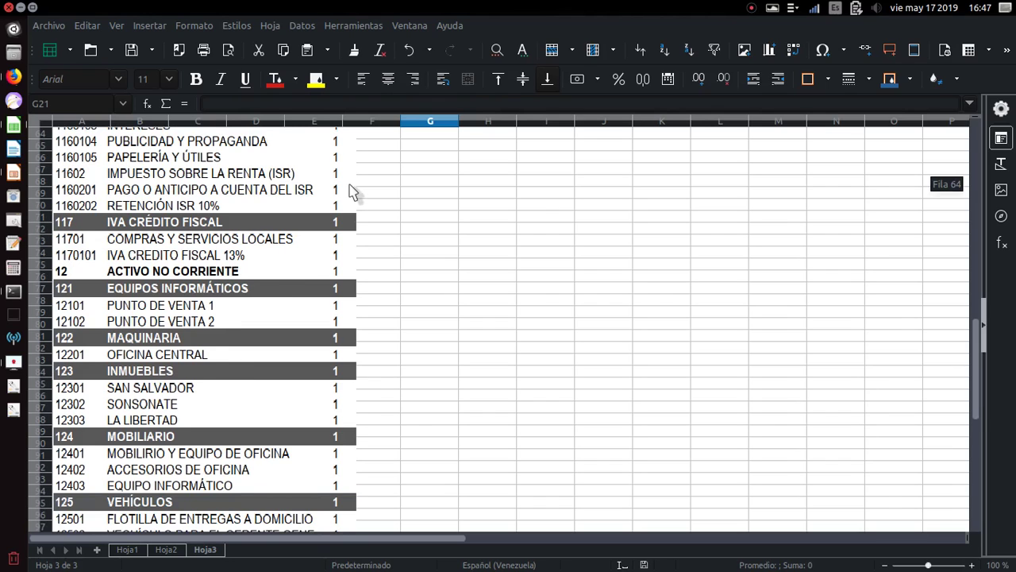
scroll(353, 192, "down", 3)
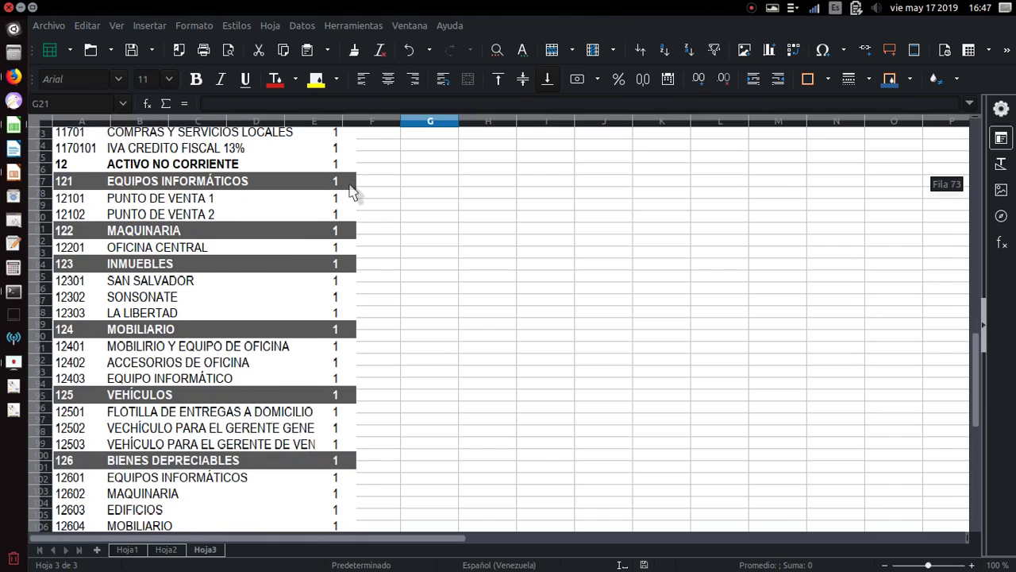
scroll(353, 192, "down", 3)
scroll(353, 192, "down", 6)
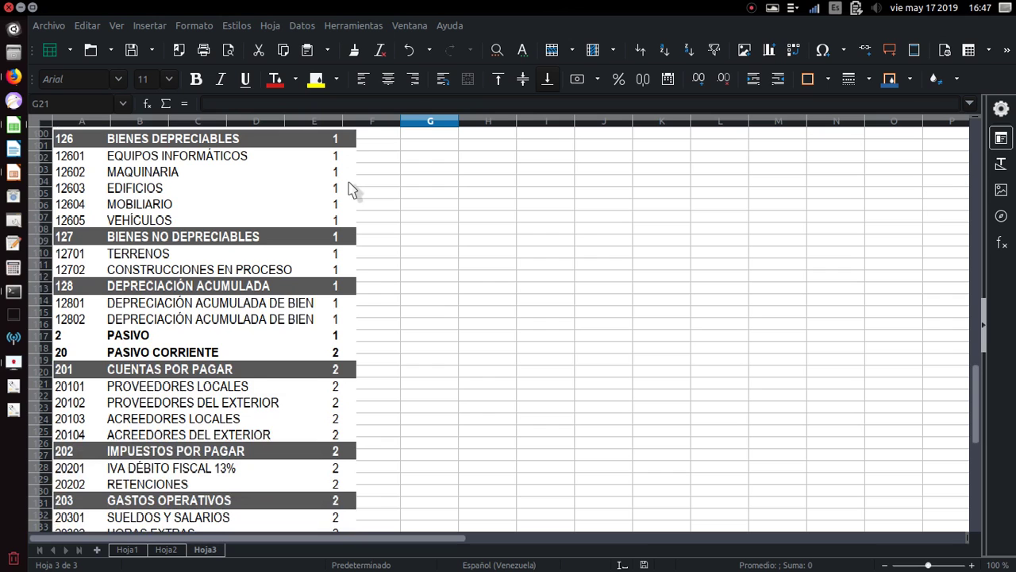
scroll(350, 189, "down", 1)
scroll(191, 186, "up", 15)
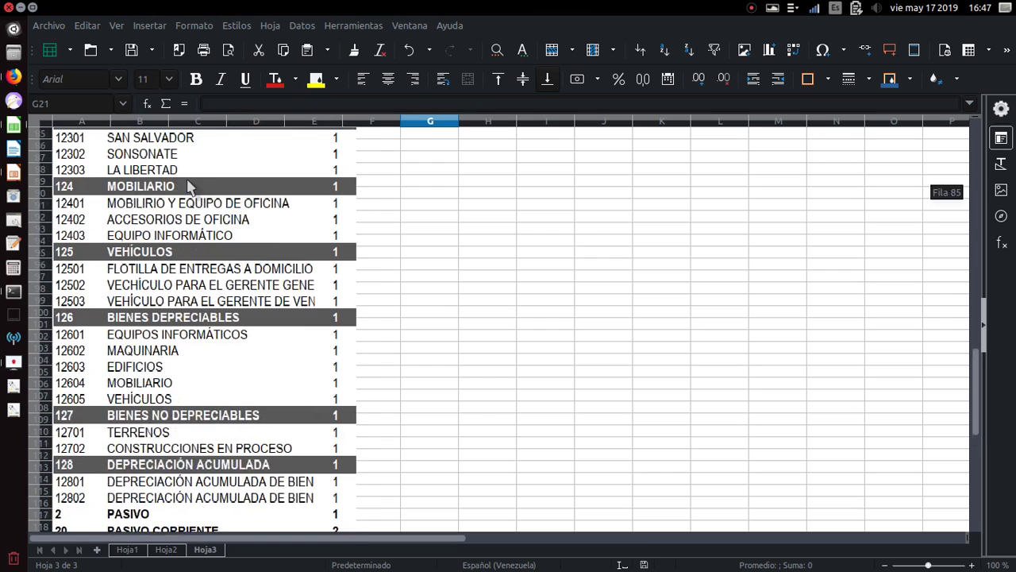
scroll(191, 186, "up", 7)
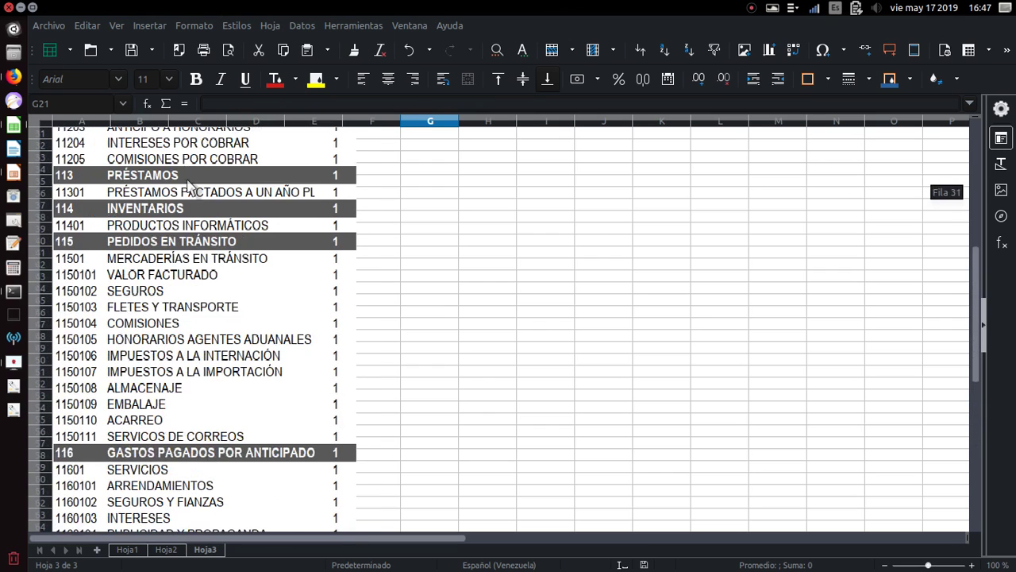
scroll(191, 186, "up", 4)
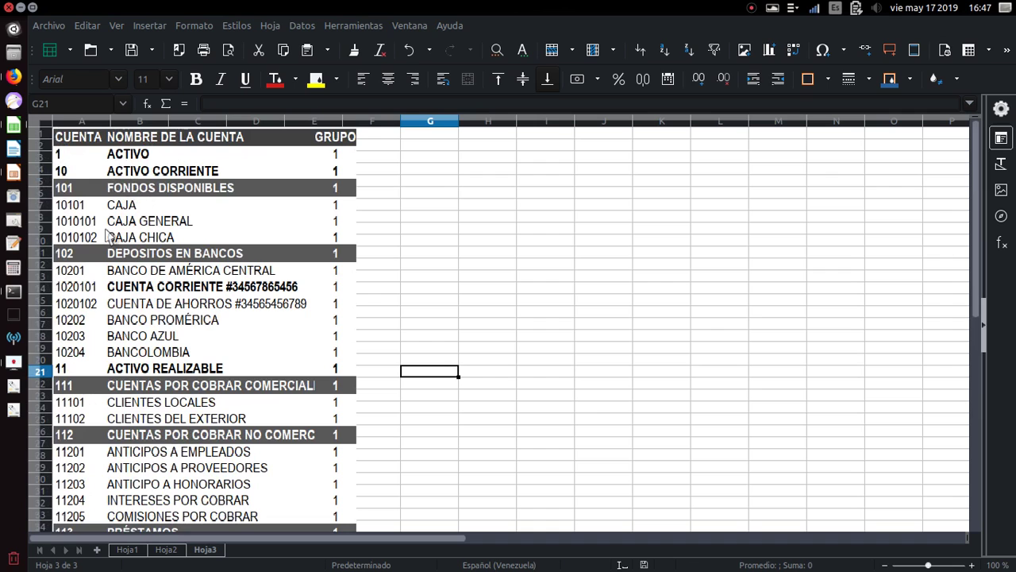
Step: Read through the whole account catalogue by group, from ACTIVO through PASIVO, PATRIMONIO, INGRESOS and GASTOS to COSTOS
scroll(91, 267, "down", 6)
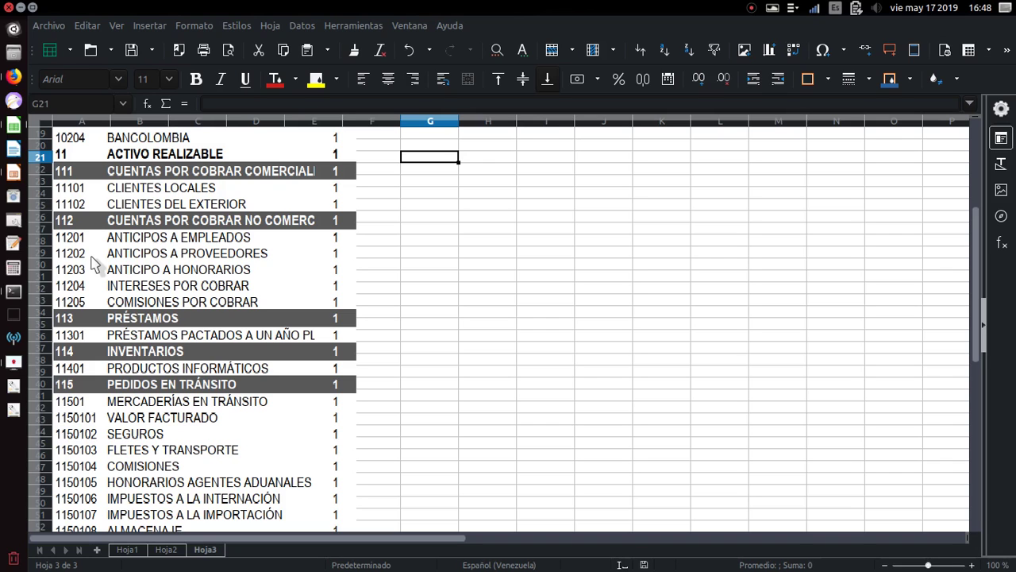
scroll(92, 262, "down", 4)
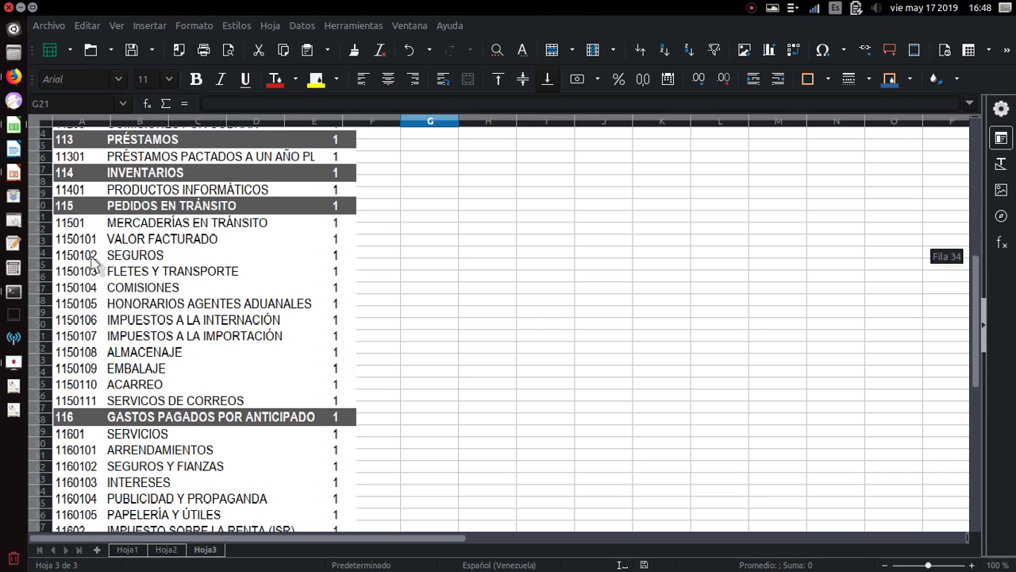
scroll(91, 262, "down", 3)
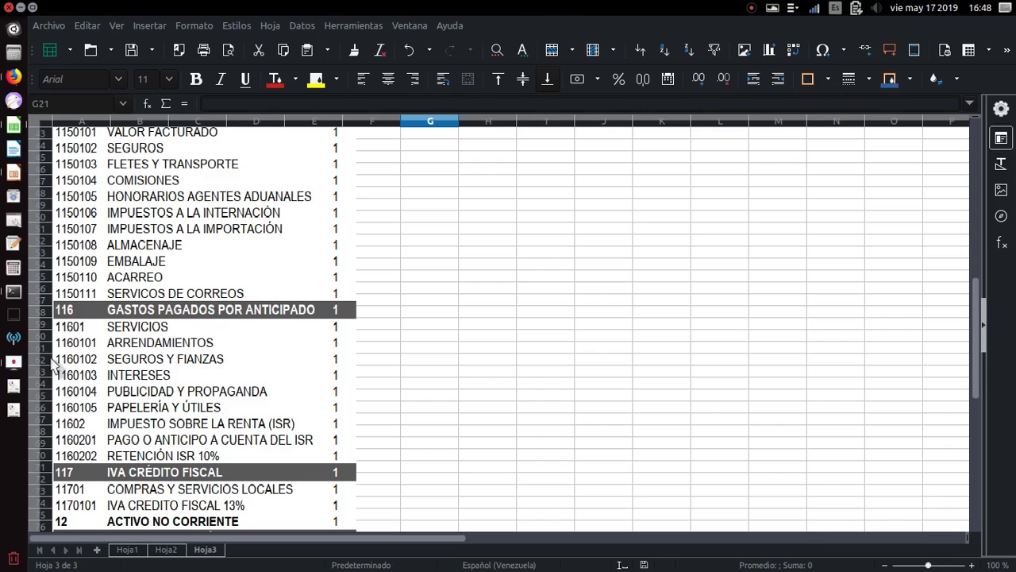
scroll(89, 317, "down", 6)
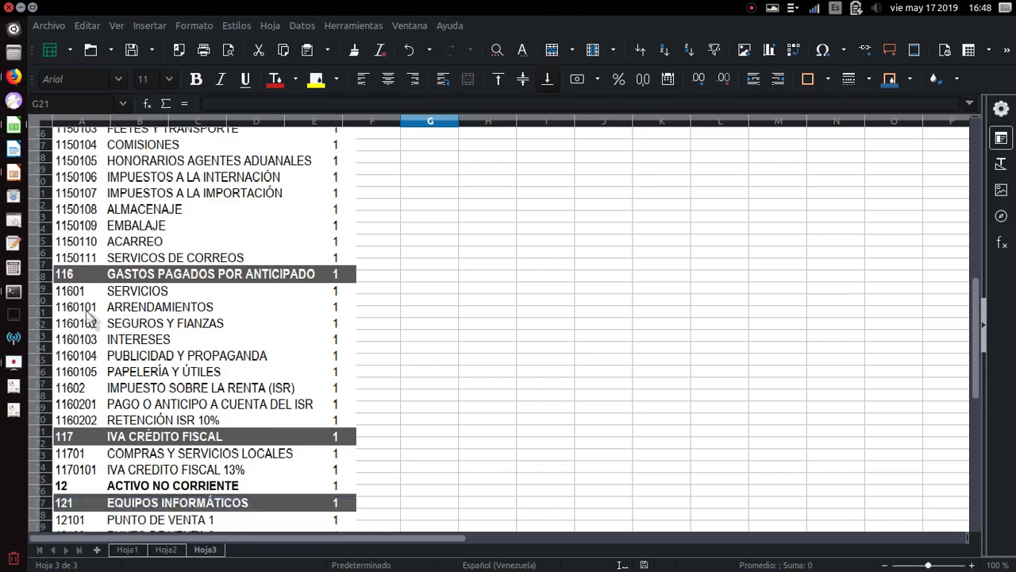
scroll(90, 318, "down", 11)
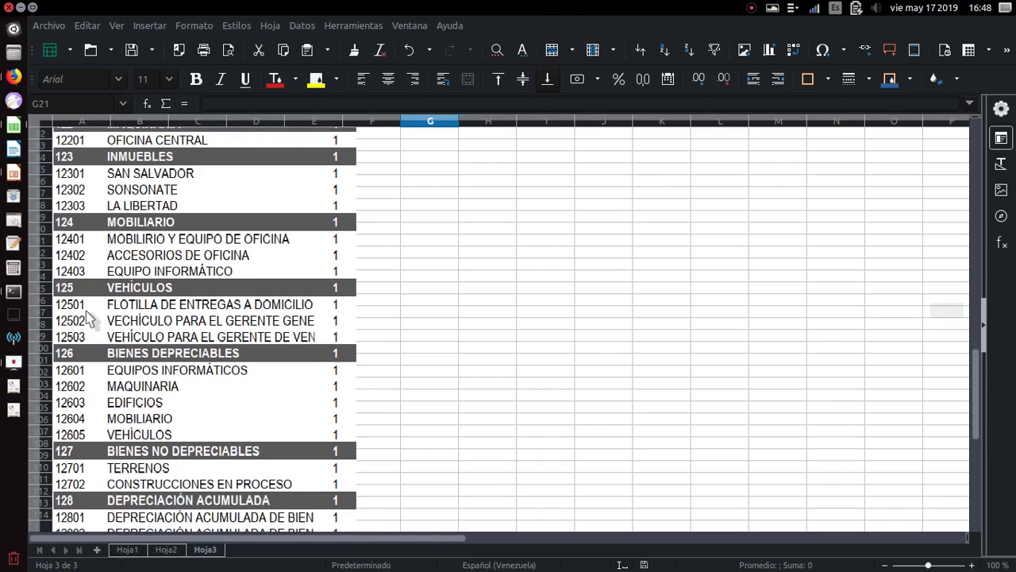
scroll(89, 317, "down", 3)
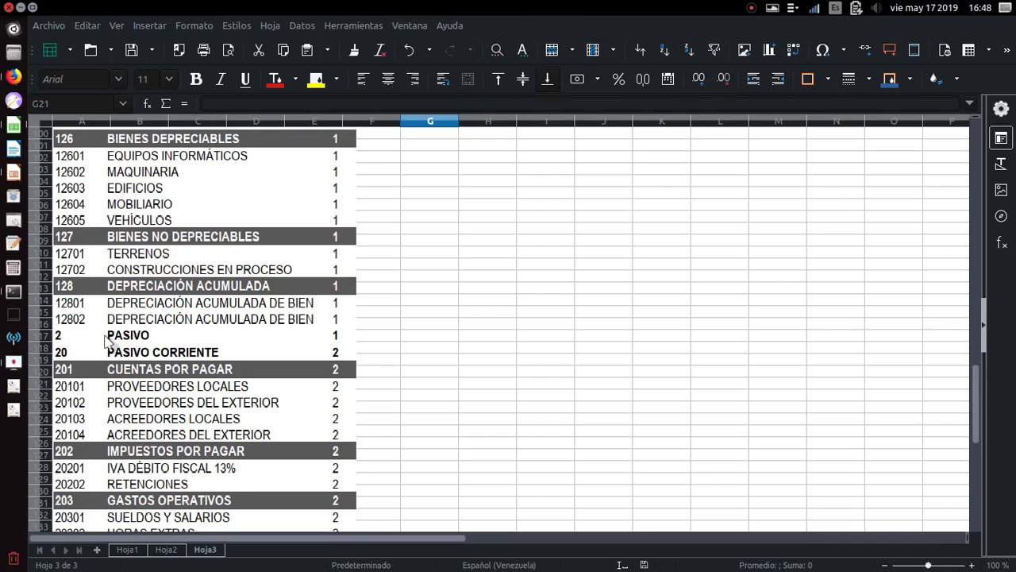
scroll(137, 386, "down", 7)
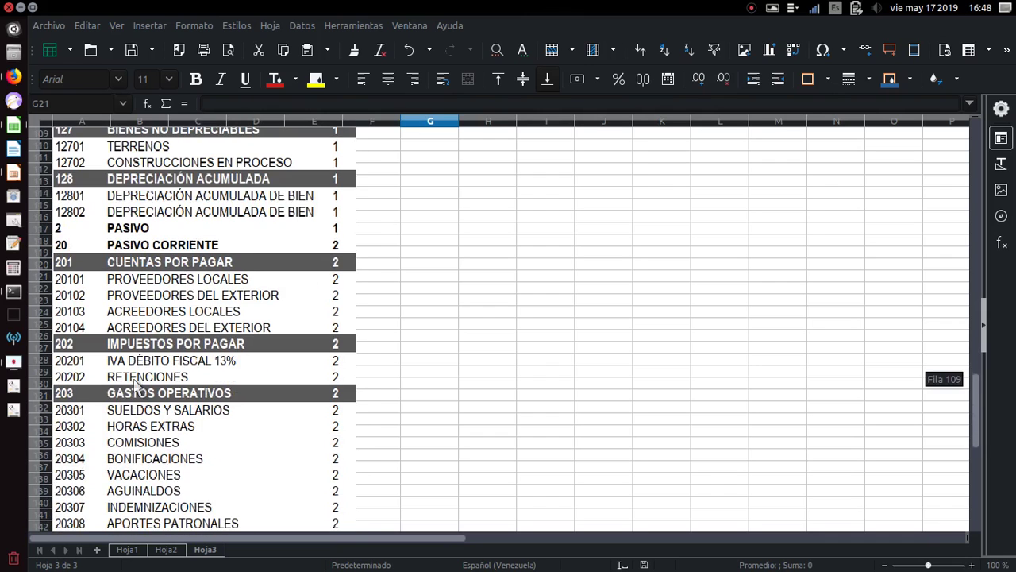
scroll(136, 387, "down", 3)
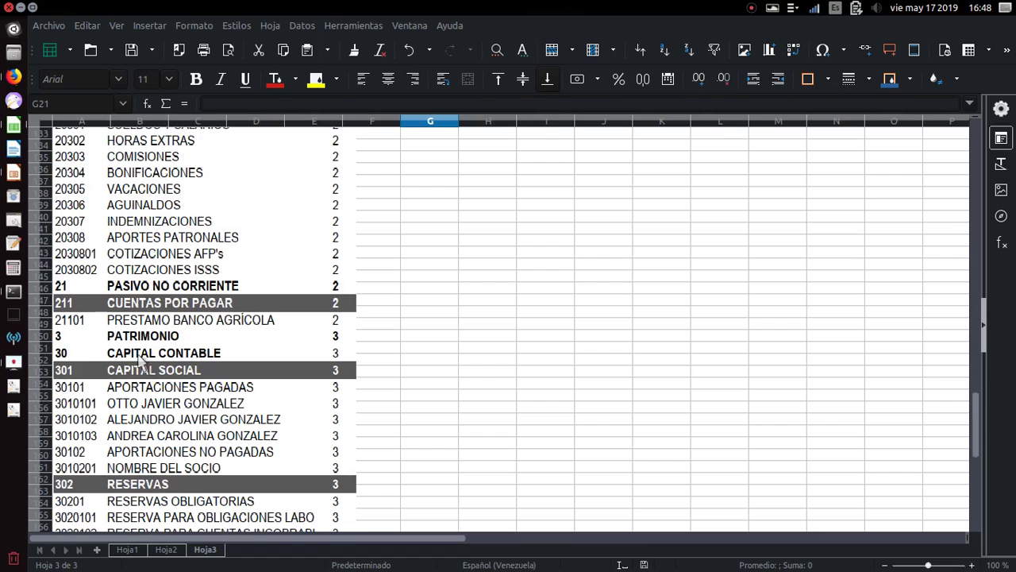
scroll(152, 344, "down", 7)
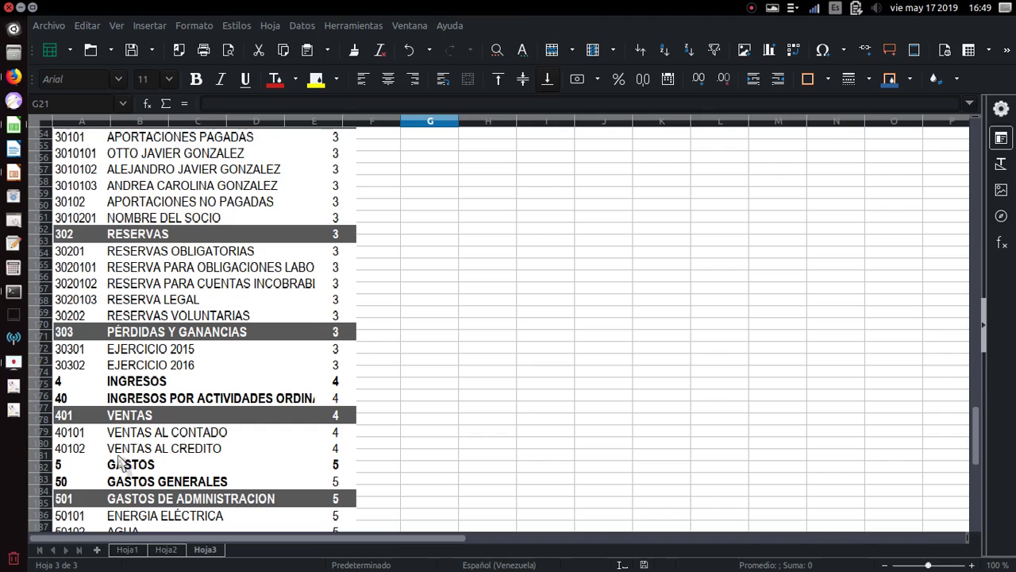
scroll(118, 463, "down", 9)
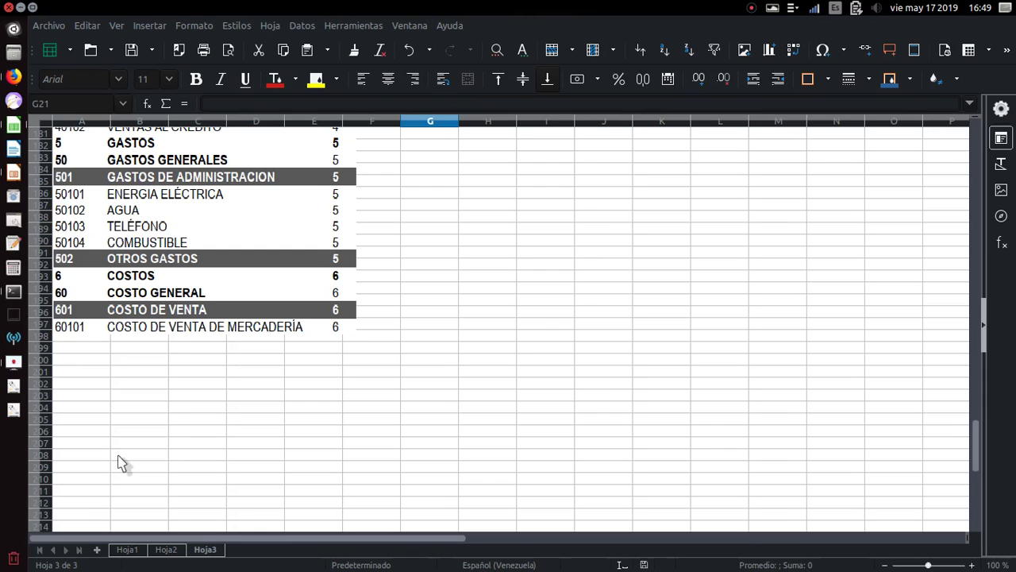
scroll(119, 463, "up", 13)
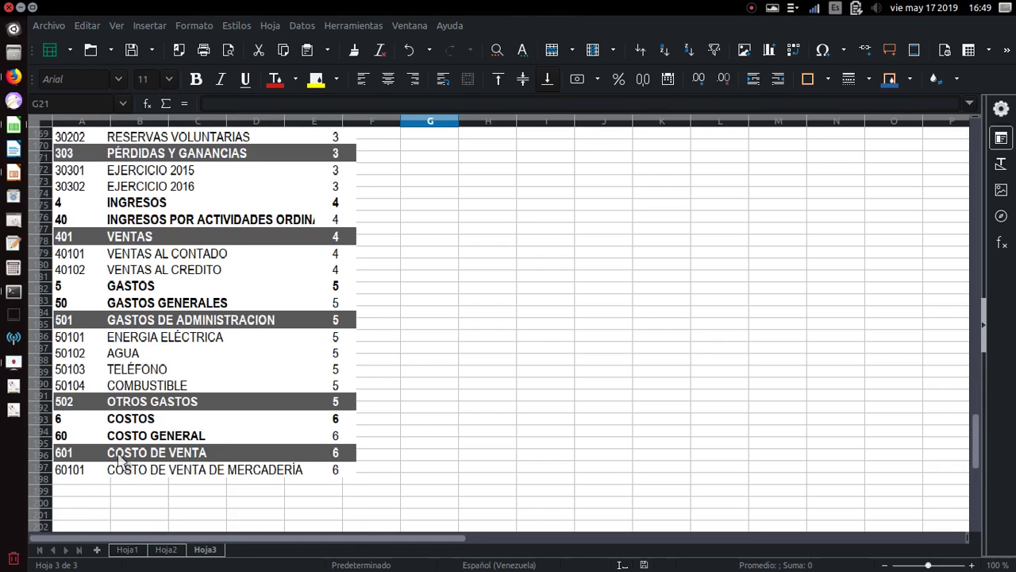
Step: Look back through the account catalogue from COSTOS up to ACTIVO, and return to PEDIDOS EN TRÁNSITO and GASTOS PAGADOS POR ANTICIPADO
scroll(120, 459, "up", 4)
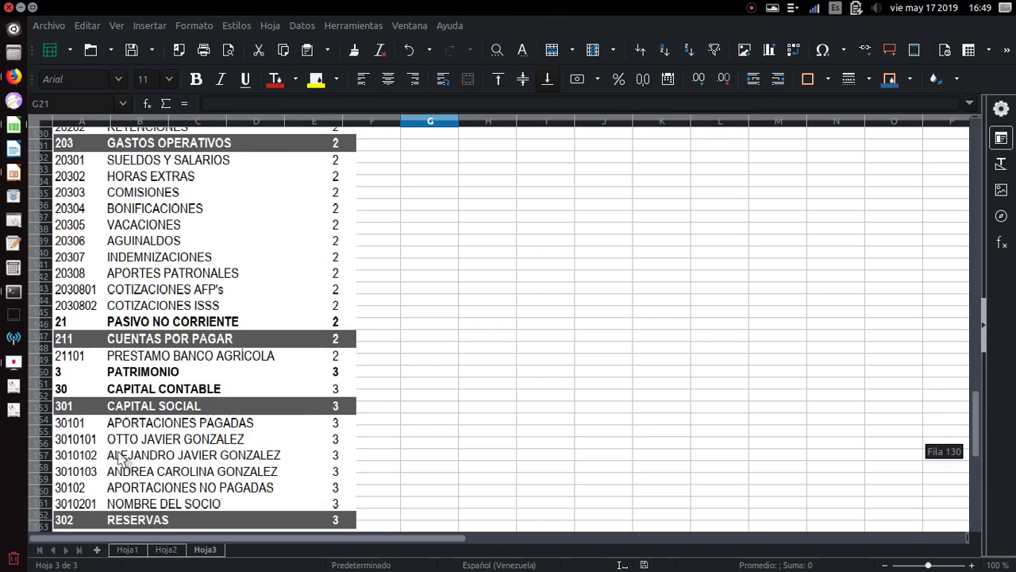
scroll(119, 454, "up", 5)
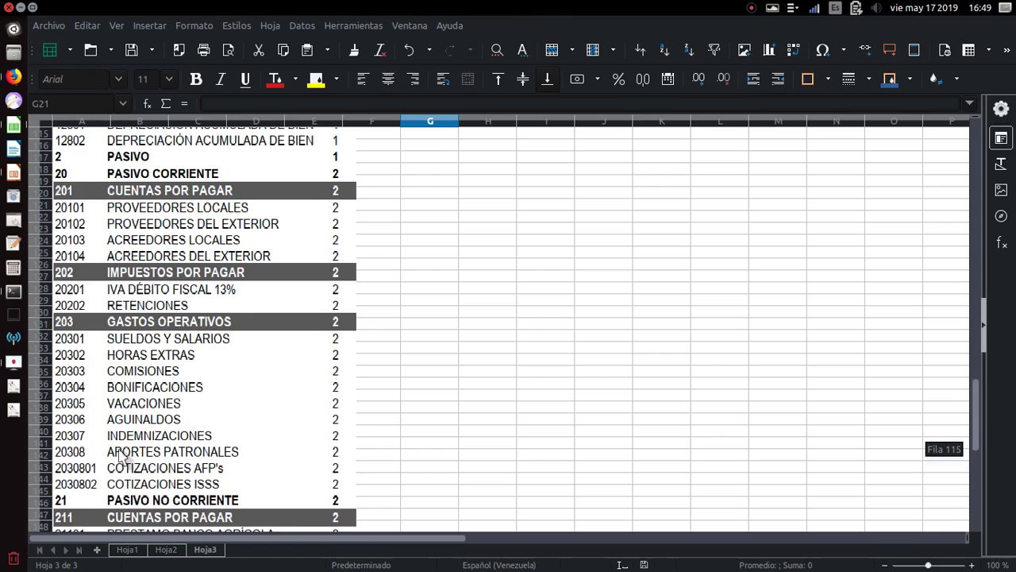
scroll(119, 455, "up", 2)
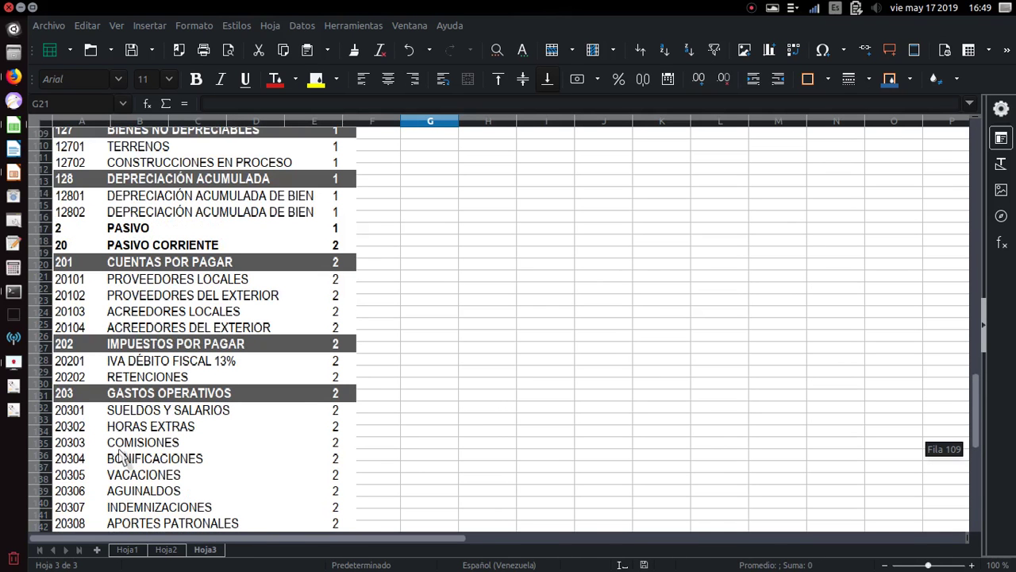
scroll(119, 455, "up", 5)
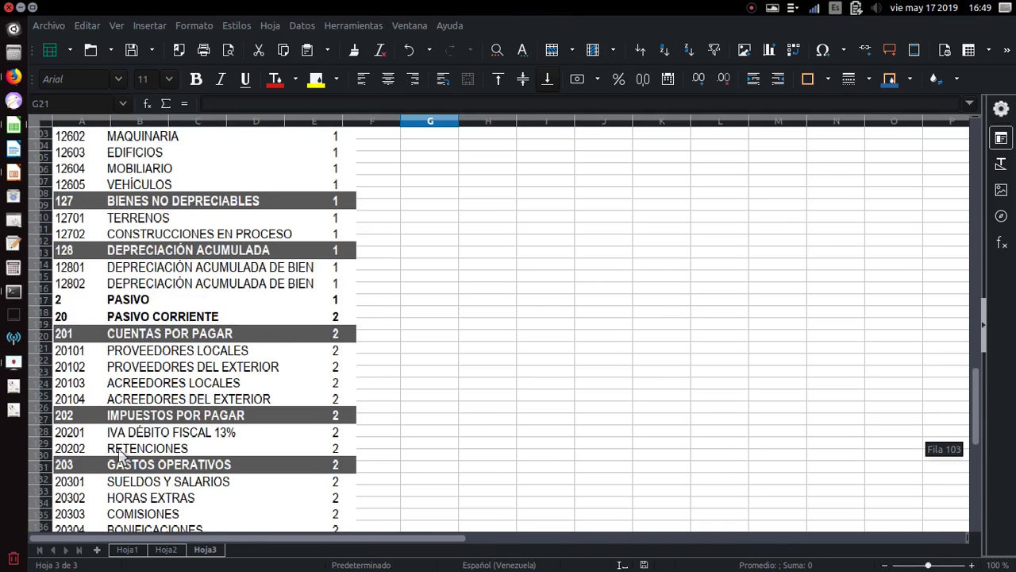
scroll(119, 455, "up", 8)
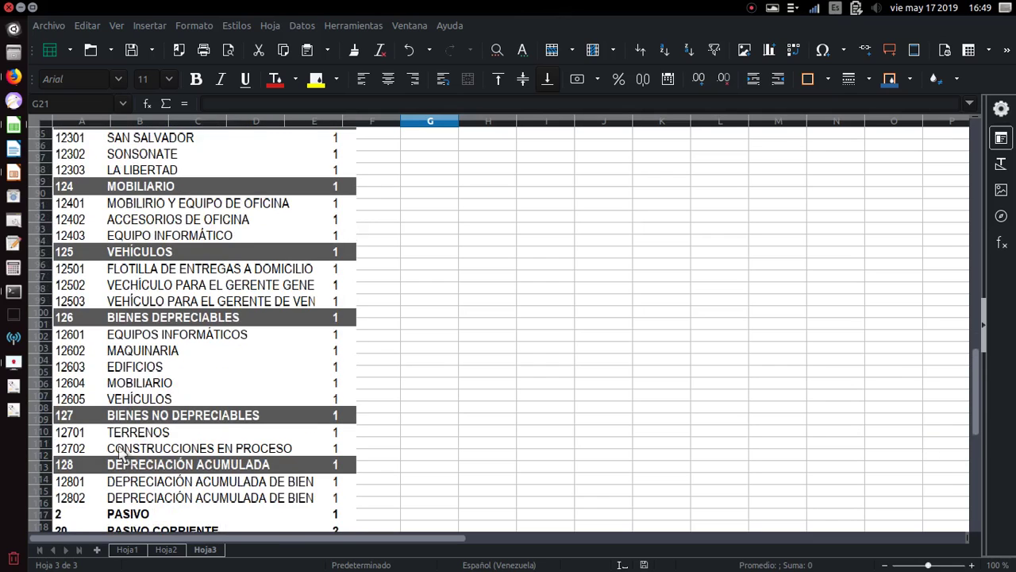
scroll(119, 455, "up", 9)
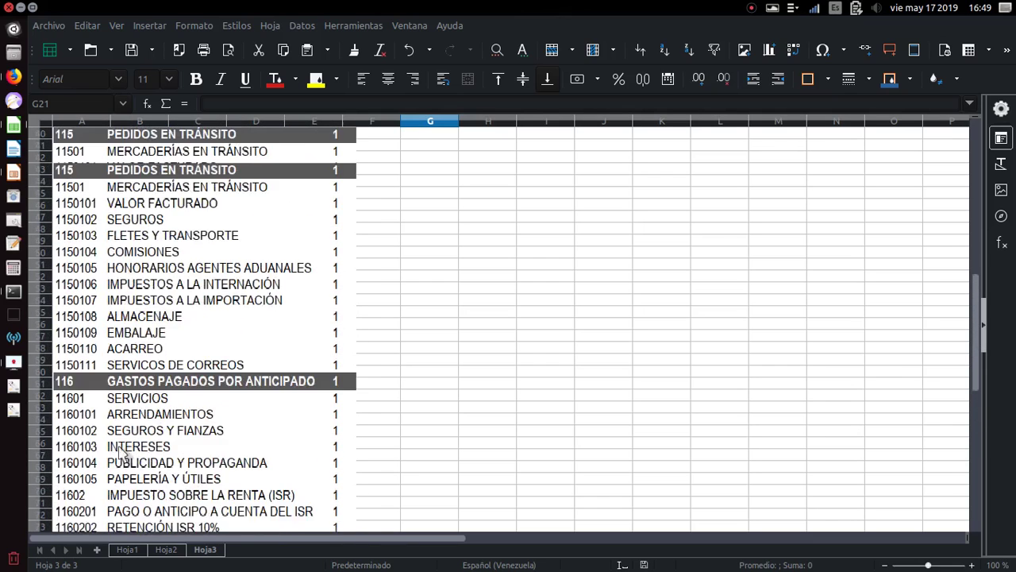
scroll(119, 455, "up", 6)
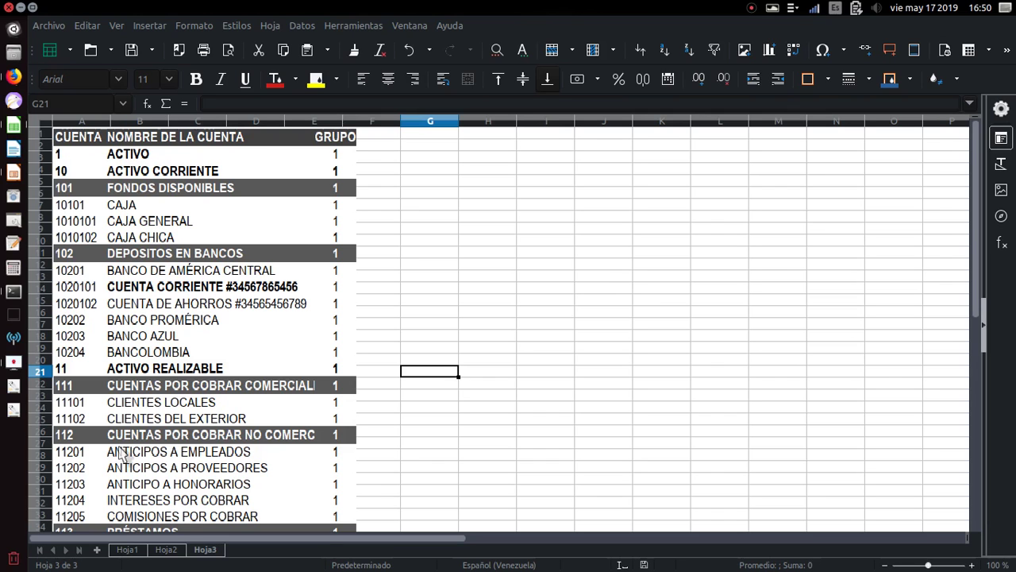
scroll(121, 453, "down", 18)
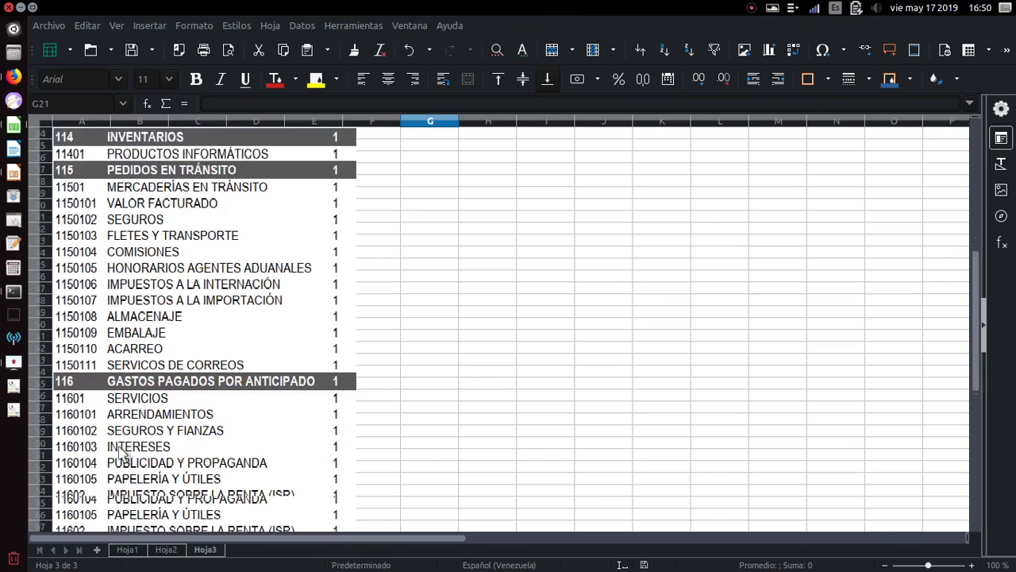
scroll(121, 453, "down", 2)
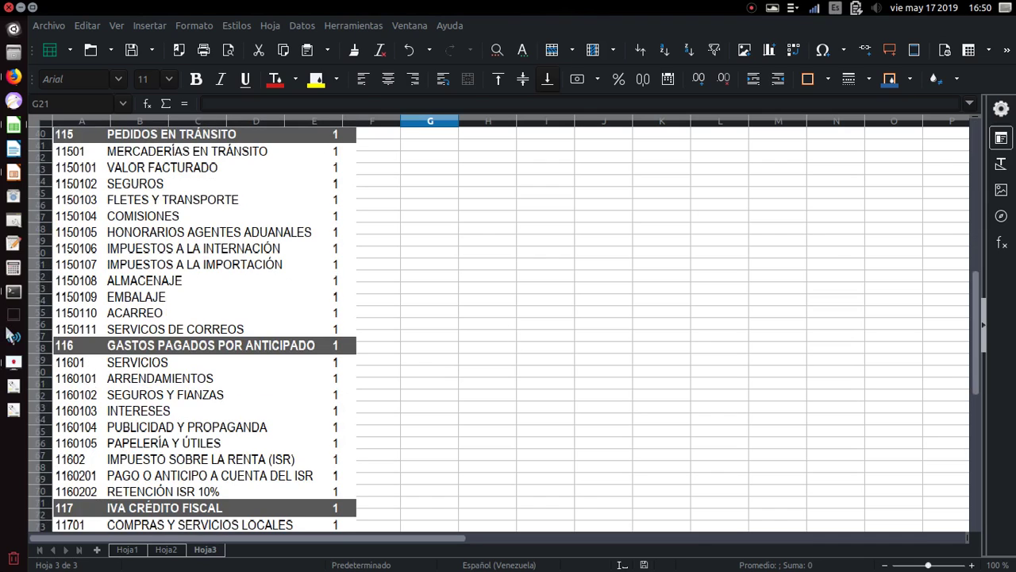
Step: Switch to the LibreOffice Impress presentation, play it through the EJEMPLO, C.A. journal slide for ENERO 2015, and end the slide show
left_click(15, 177)
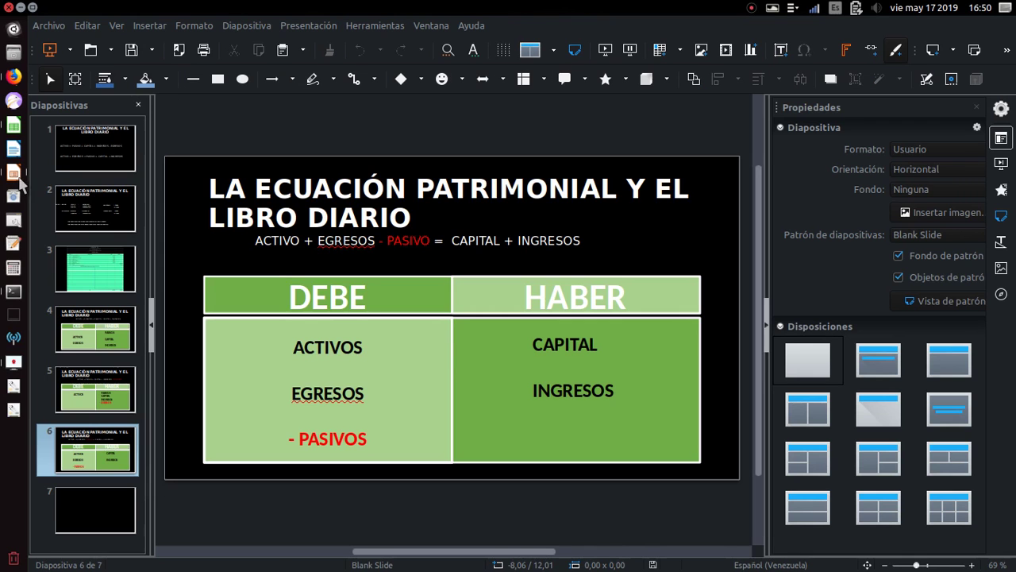
left_click(112, 279)
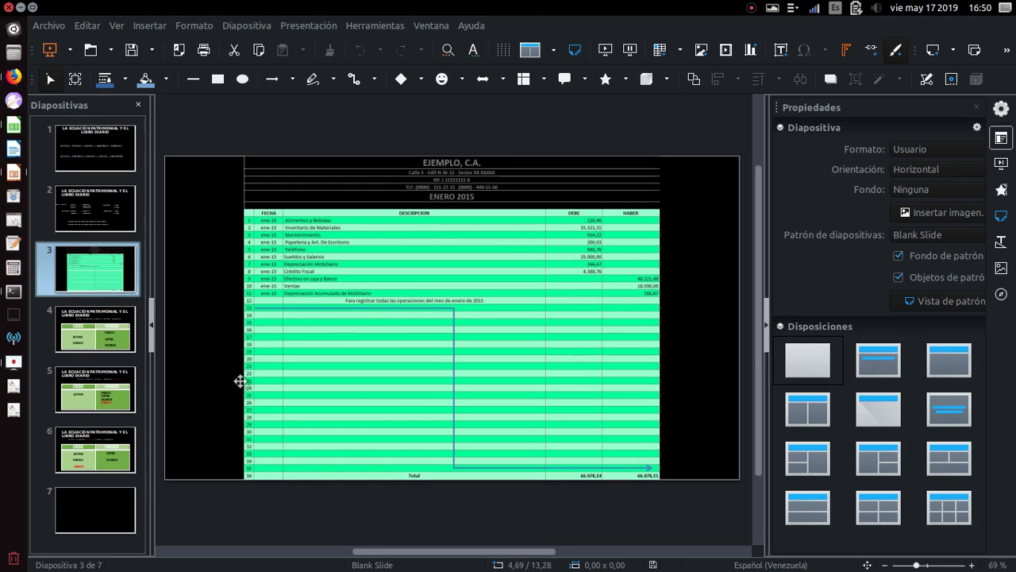
key("F5")
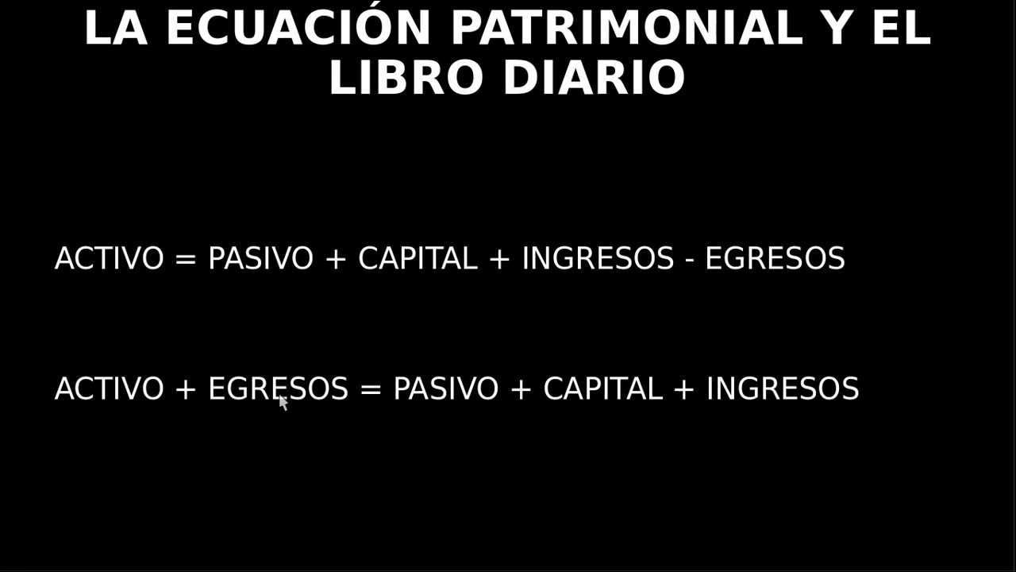
left_click(280, 401)
left_click(280, 401)
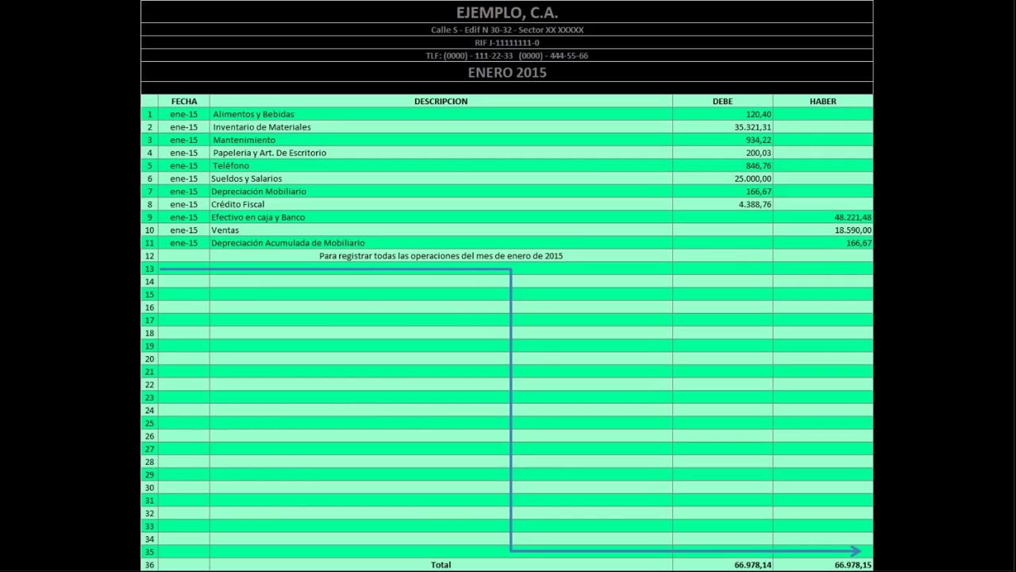
key("Escape")
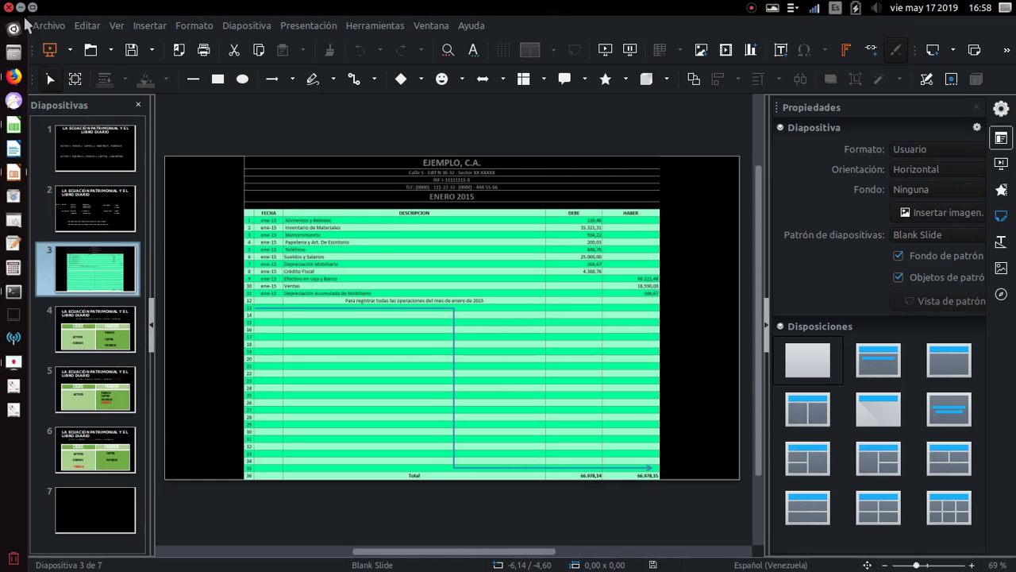
Step: Switch back to LibreOffice Calc and compare the sums of the DEBE and HABER amounts in the opening entry on Hoja1
left_click(13, 123)
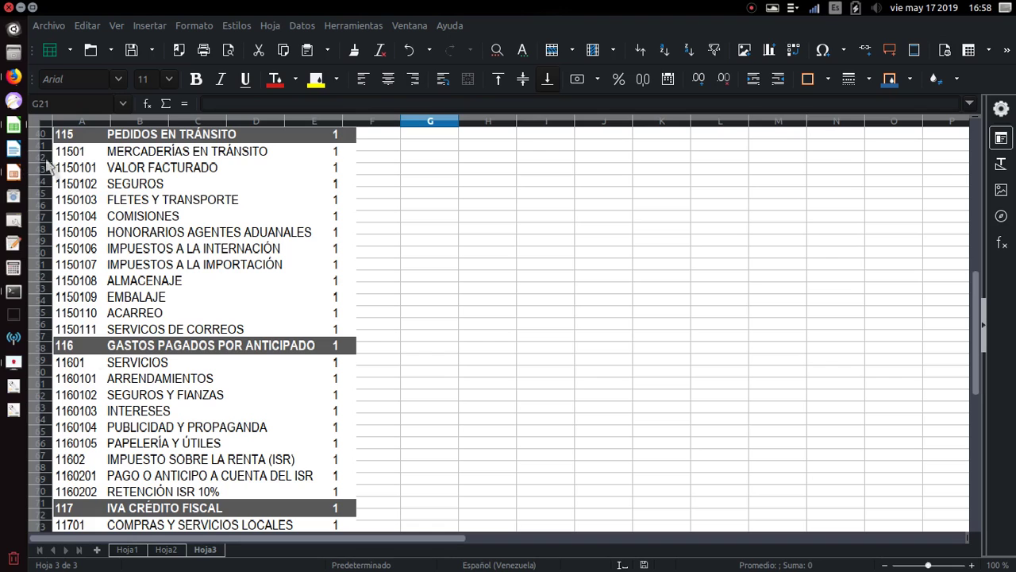
left_click(127, 550)
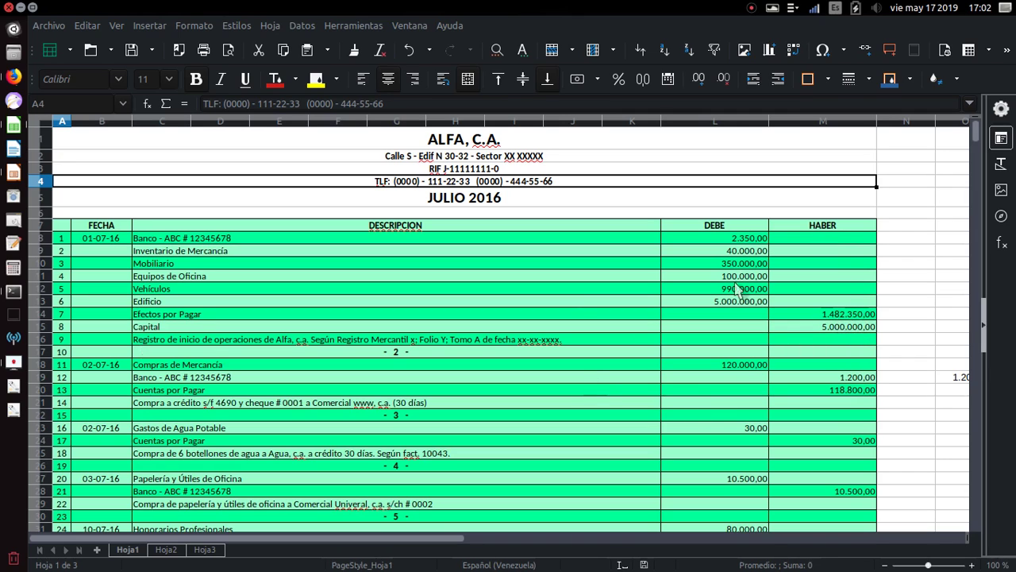
left_click(723, 240)
left_click_drag(723, 239, 752, 332)
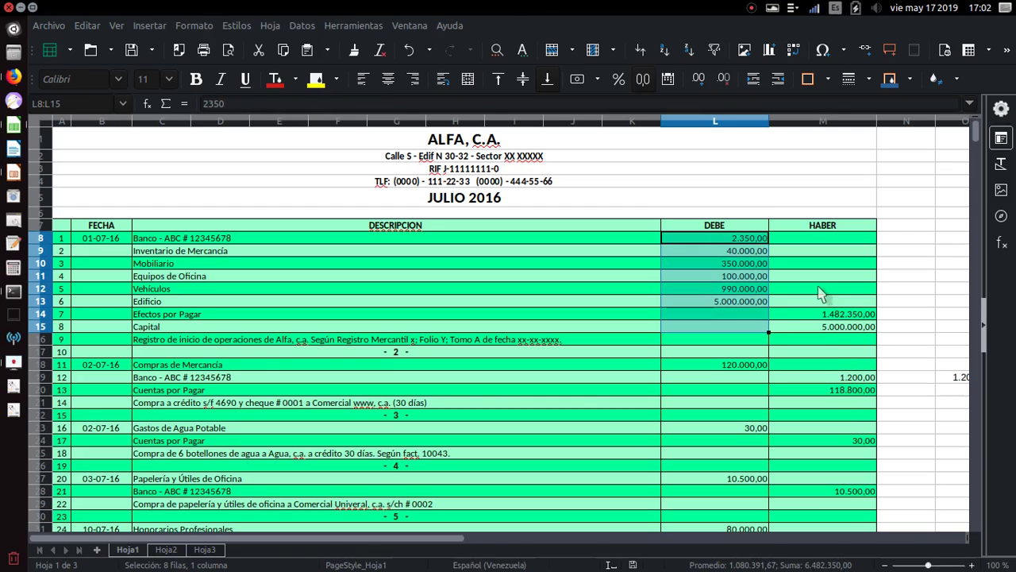
left_click_drag(820, 316, 823, 327)
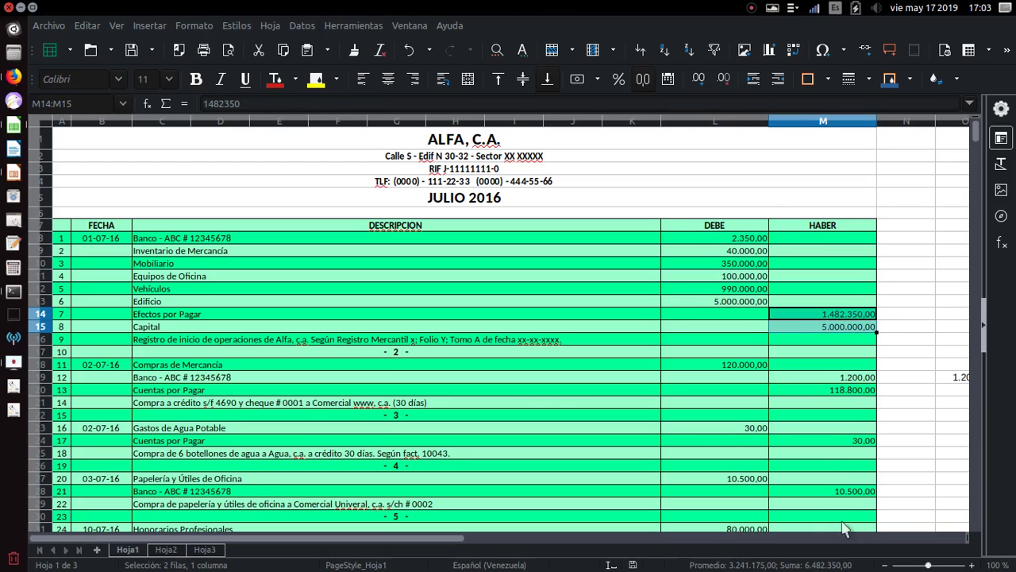
left_click(697, 301)
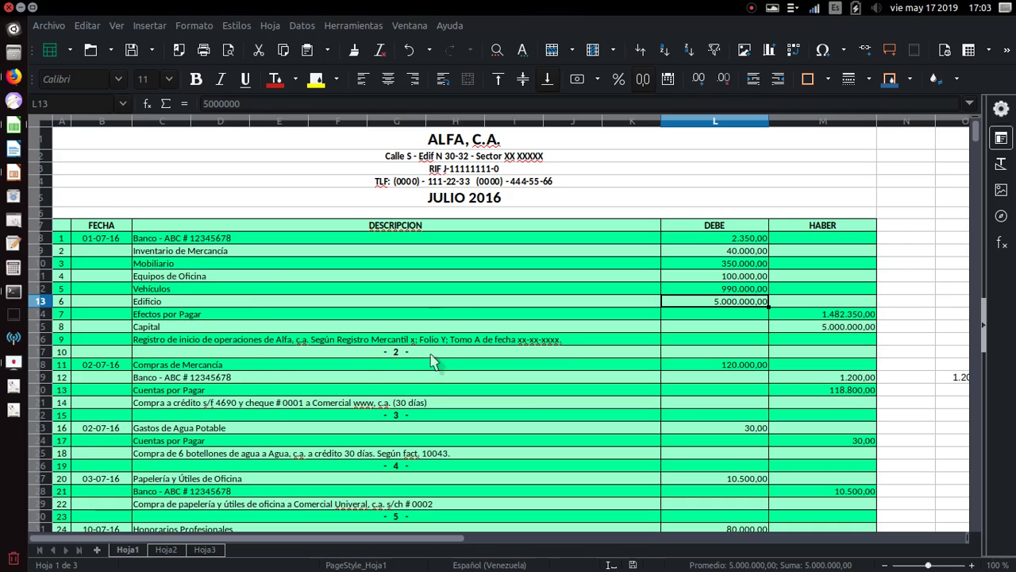
Step: Fill the "- 2 -" entry separator with yellow and undo the fill
left_click(390, 352)
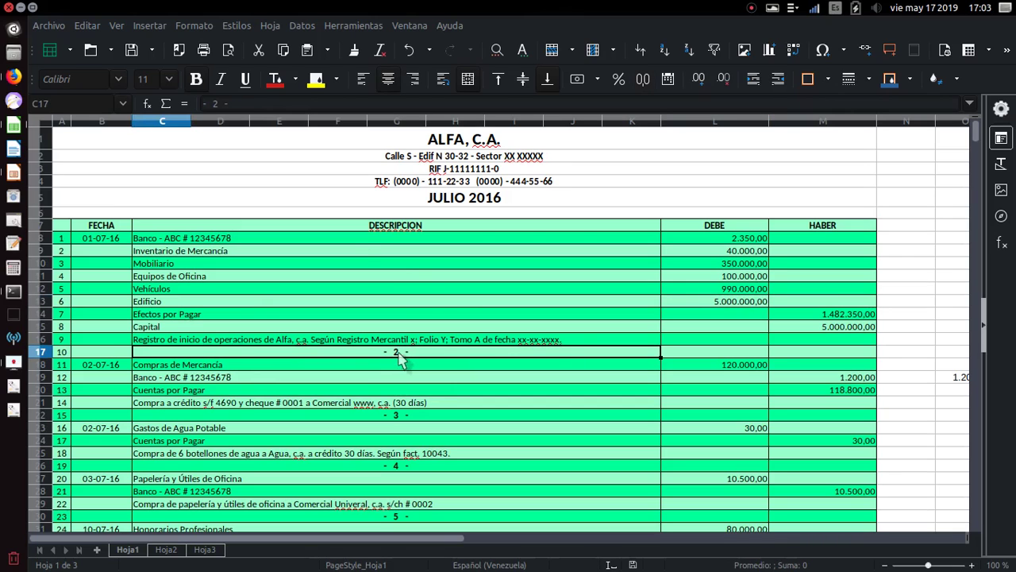
left_click(315, 81)
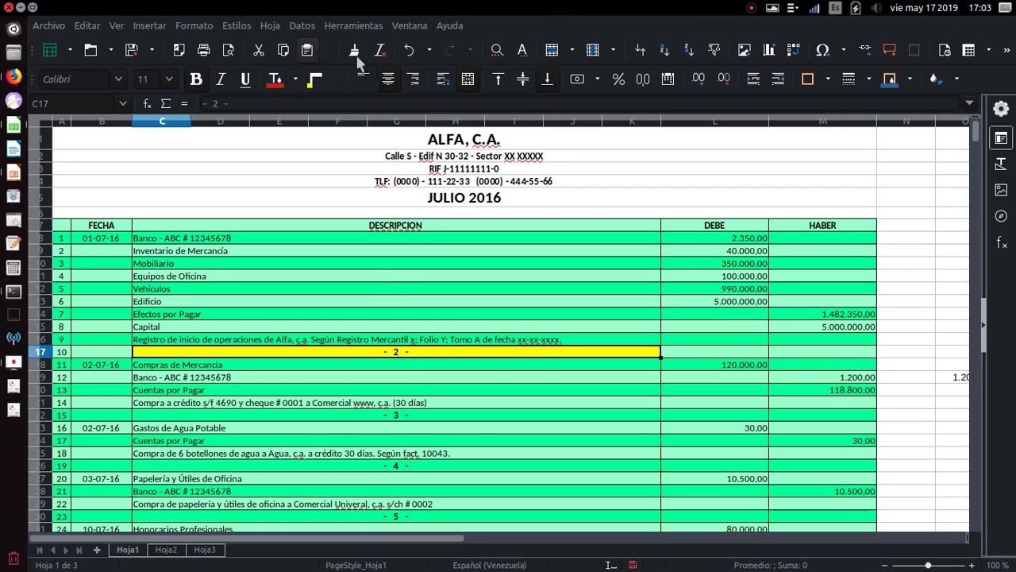
left_click(406, 51)
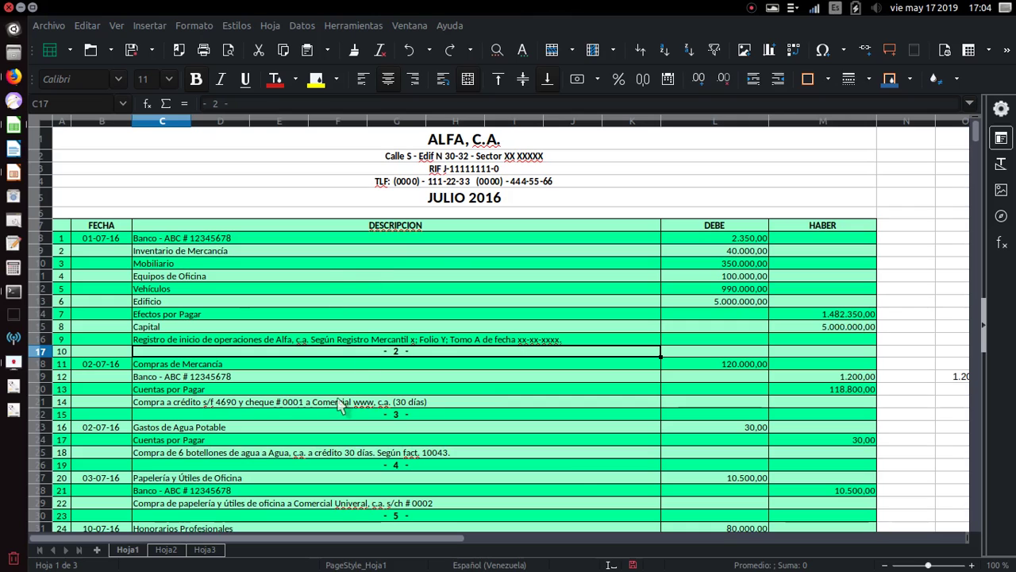
Step: Inspect the Compras de Mercancía and Cuentas por Pagar lines of journal entry 2, along with their DEBE and HABER amounts
left_click(229, 365)
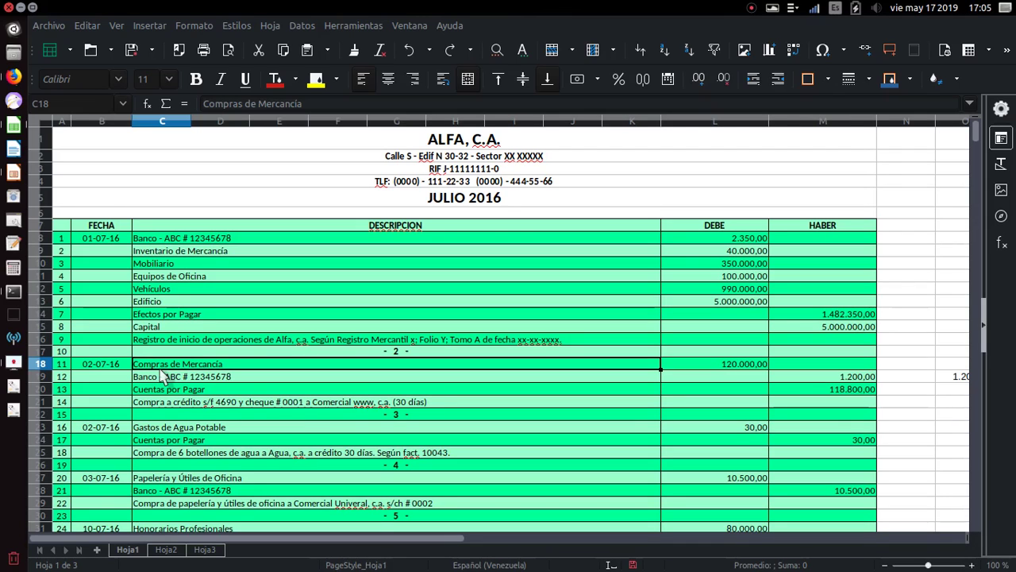
key("Right")
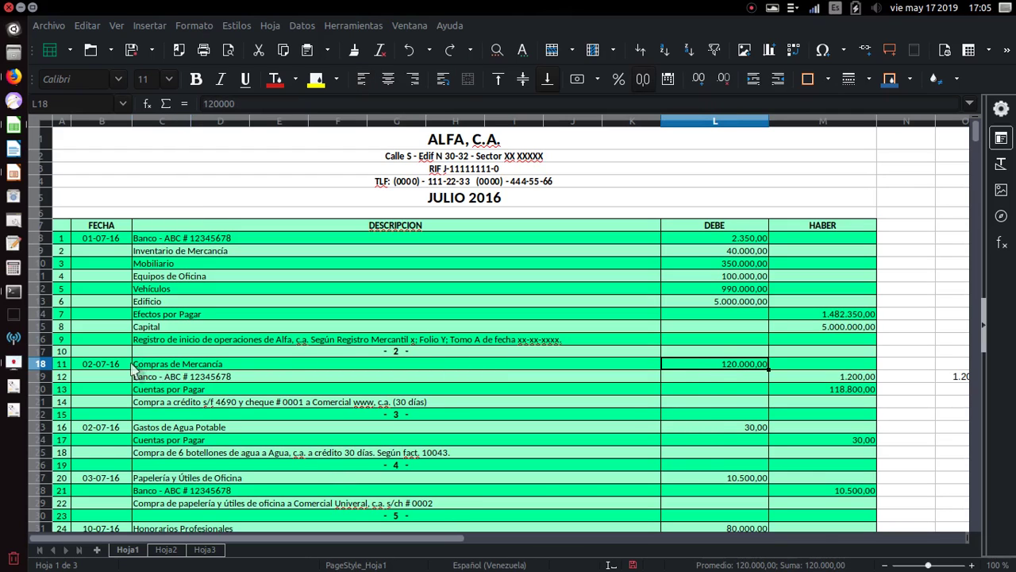
left_click(145, 368)
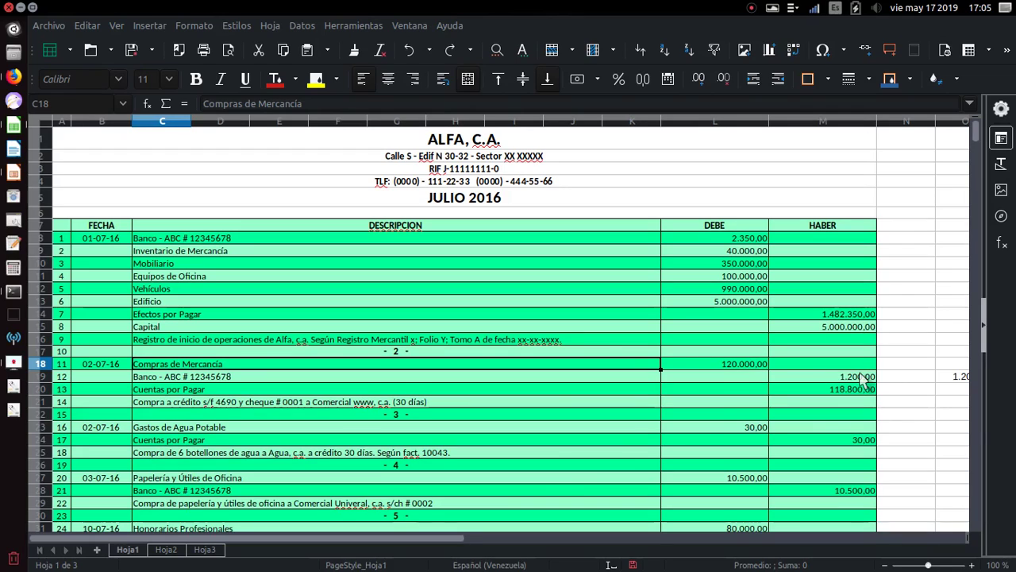
left_click(719, 367)
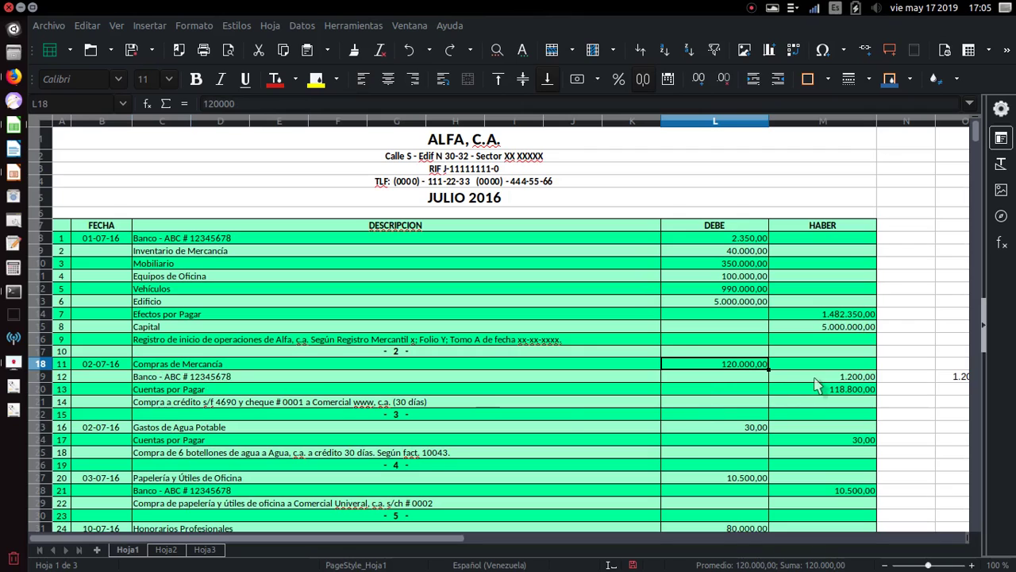
left_click(301, 391)
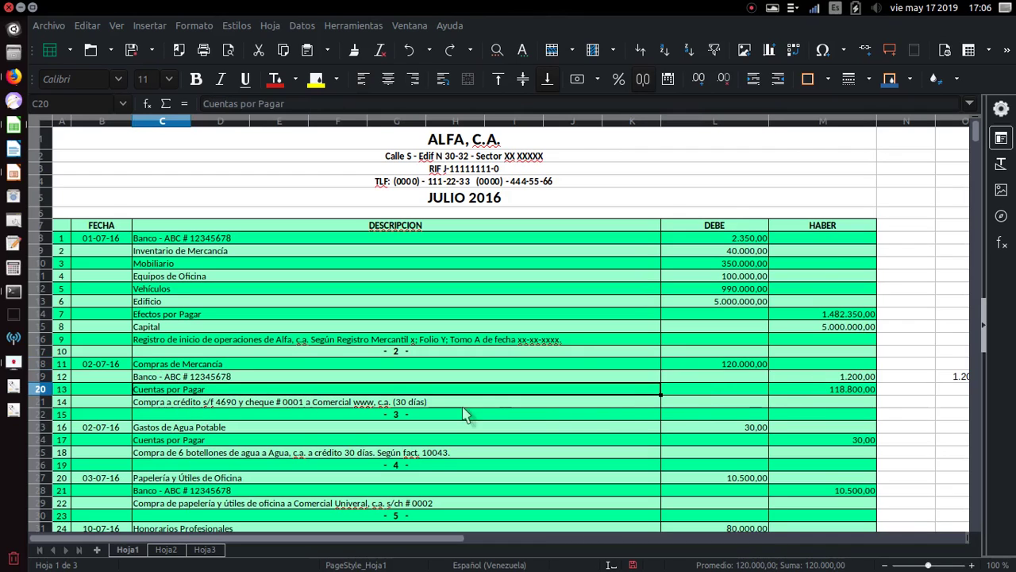
left_click(818, 393)
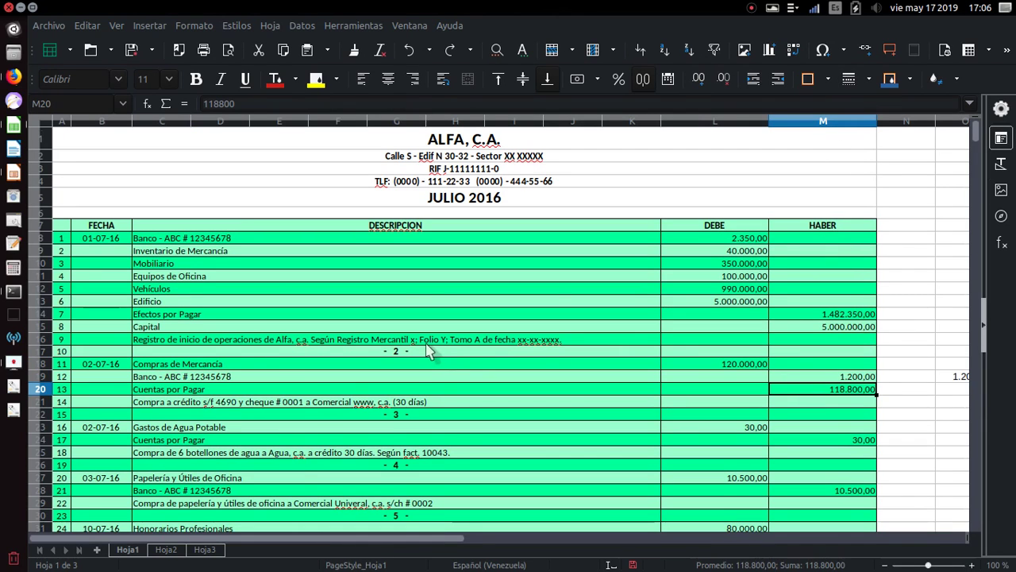
Step: Compare the sum of entry 2's HABER amounts in M19:M21 with the Compras de Mercancía debit in L18
scroll(428, 352, "down", 4)
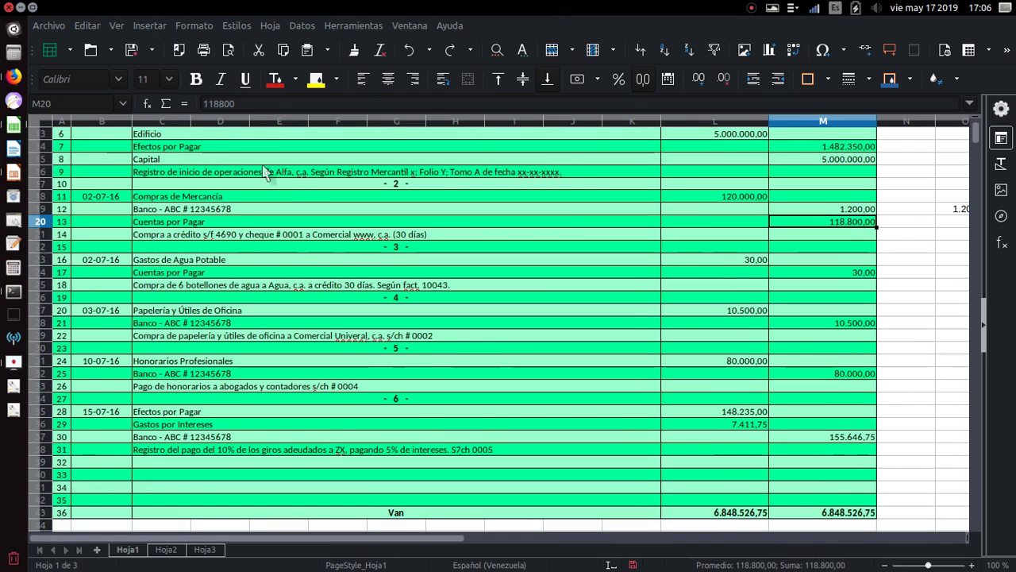
left_click(824, 208)
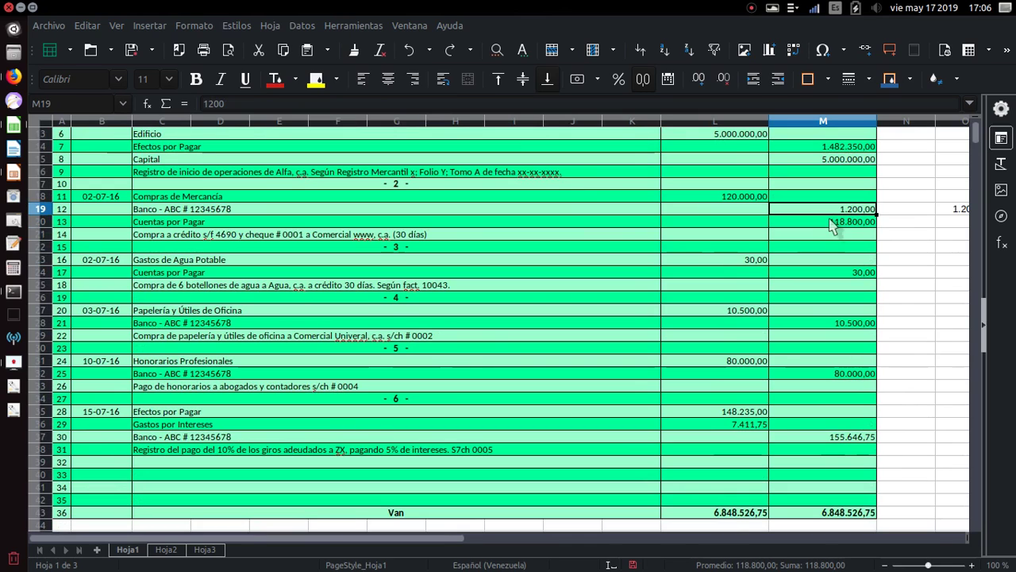
left_click(833, 234, "shift")
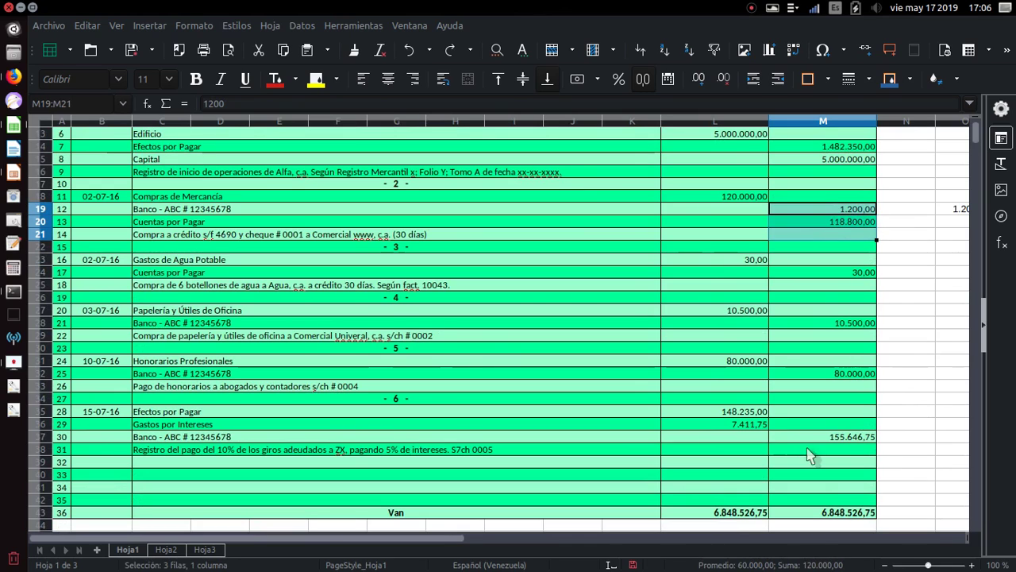
left_click(742, 199)
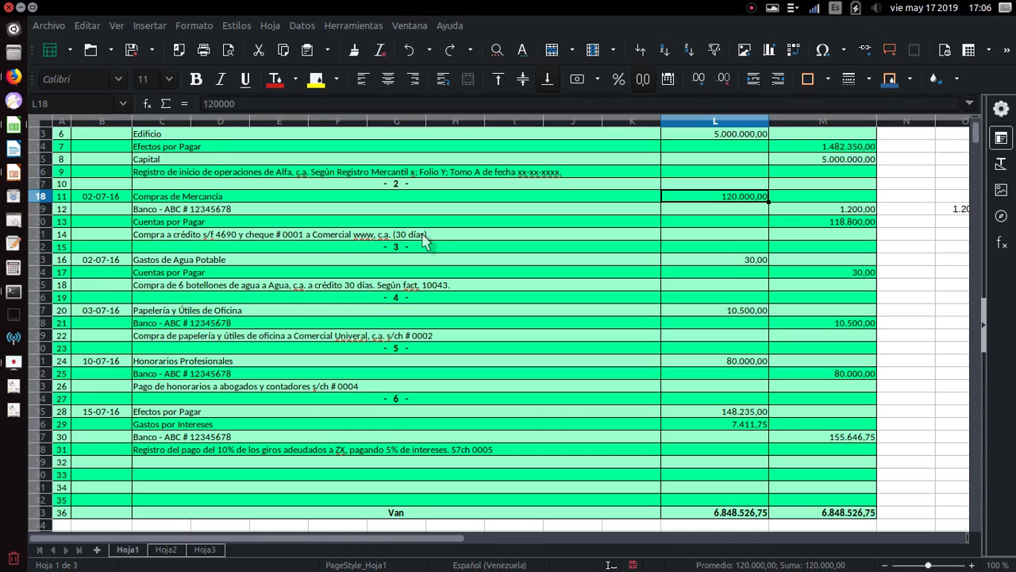
Step: Fill the "- 3 -" entry separator with yellow and undo the fill
left_click(395, 251)
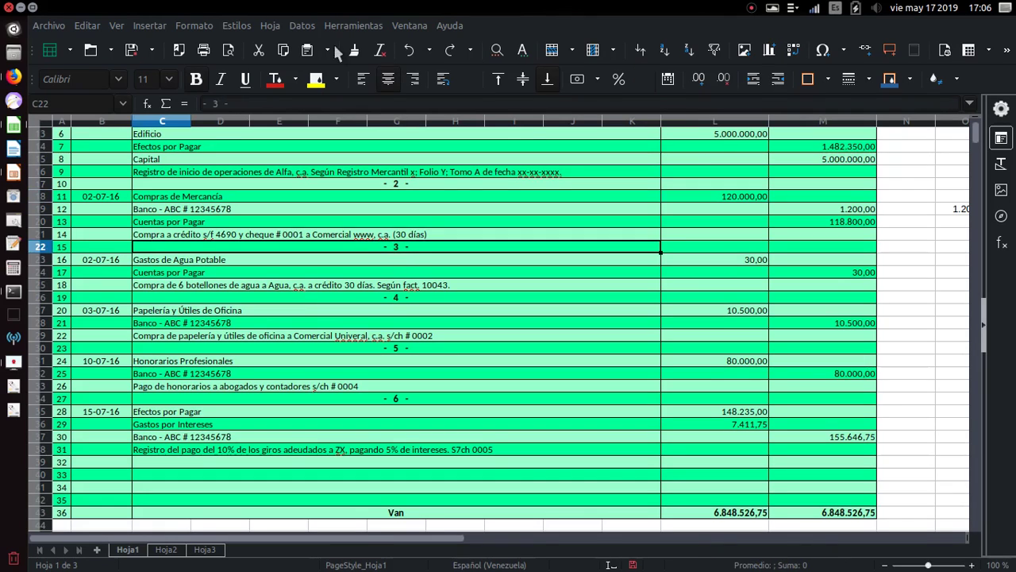
left_click(318, 81)
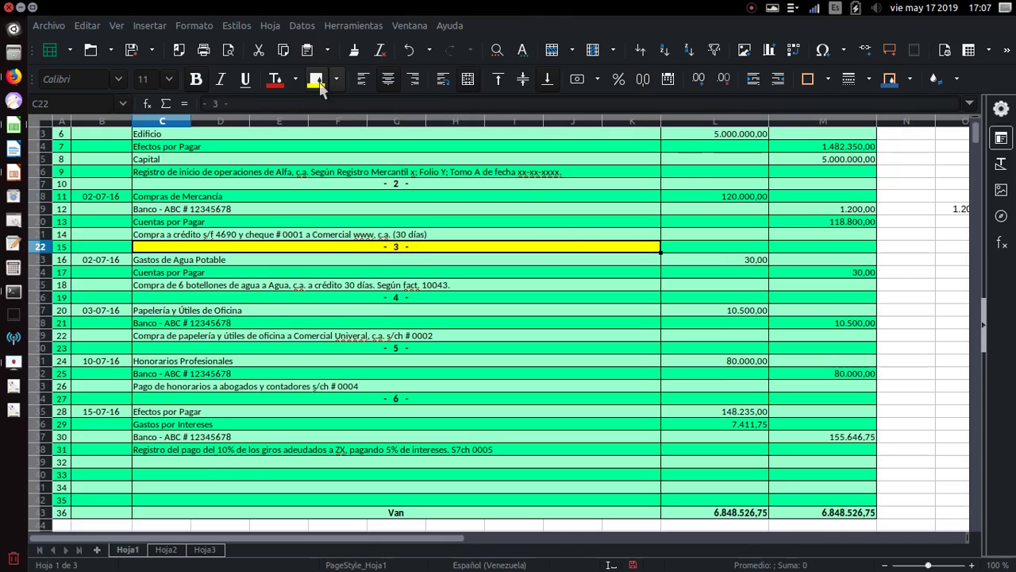
left_click(405, 50)
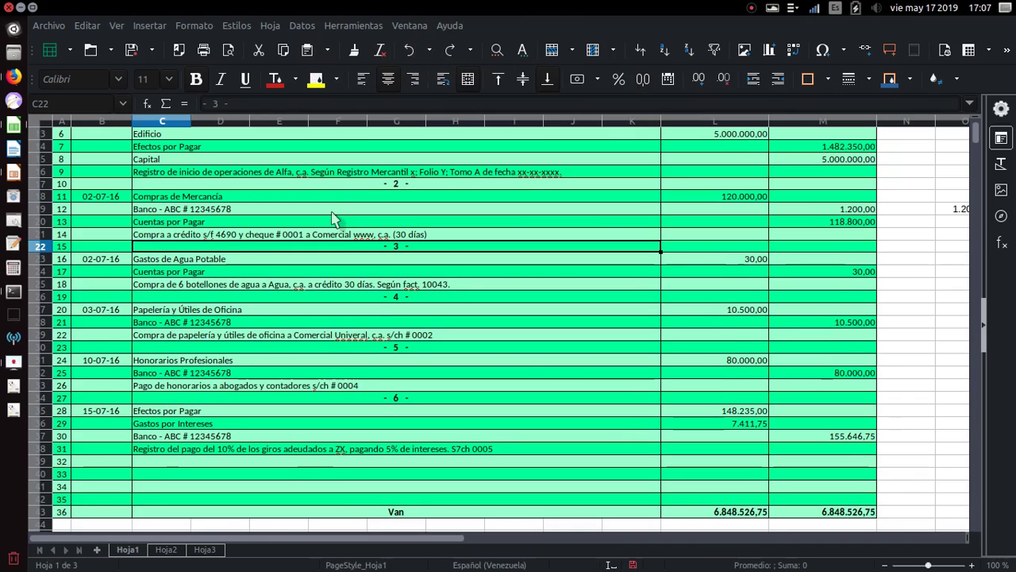
Step: Inspect journal entry 3's date, Gastos de Agua Potable and Cuentas por Pagar lines, DEBE and HABER amounts, and description
left_click(98, 260)
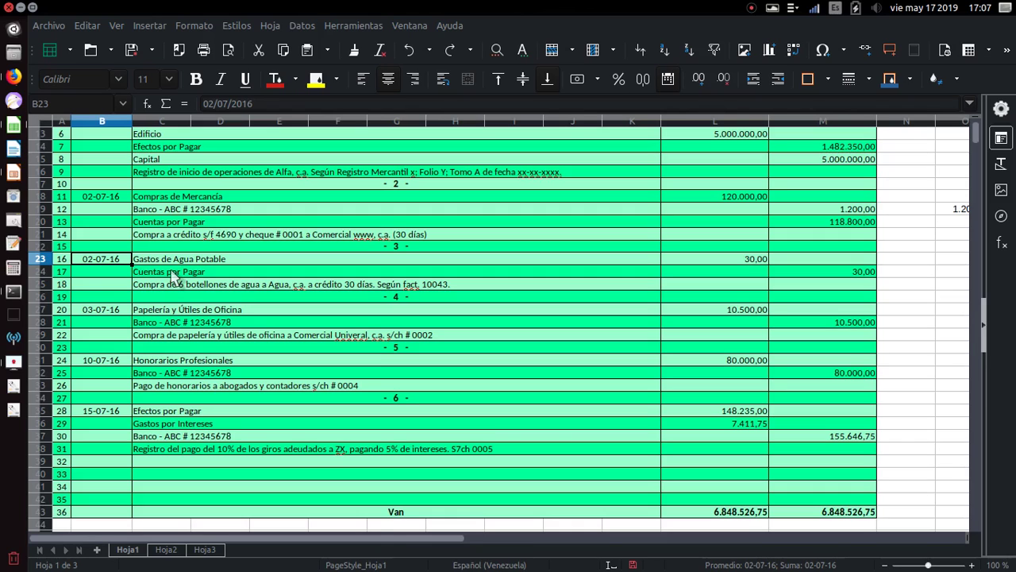
key("Right")
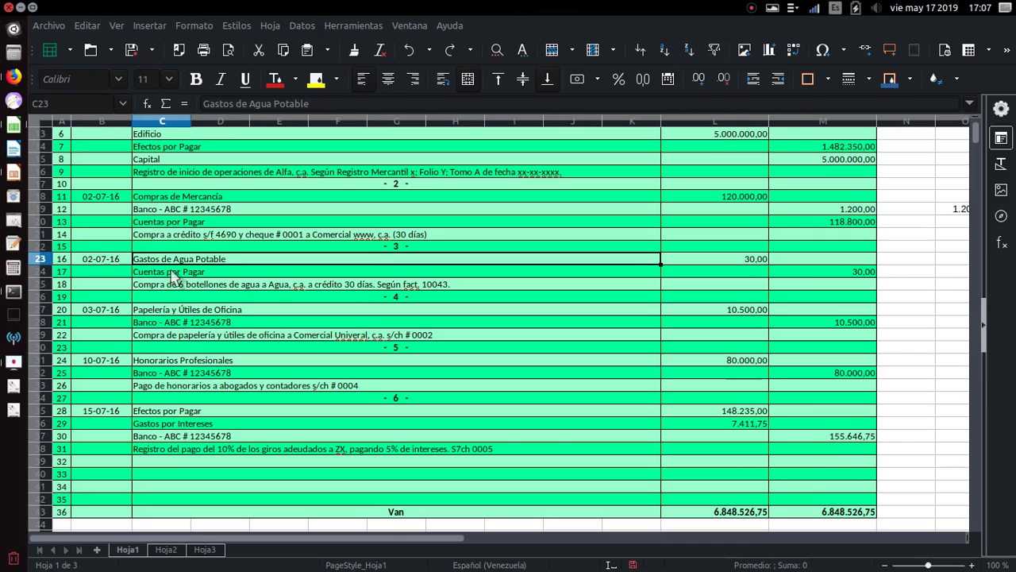
key("Right")
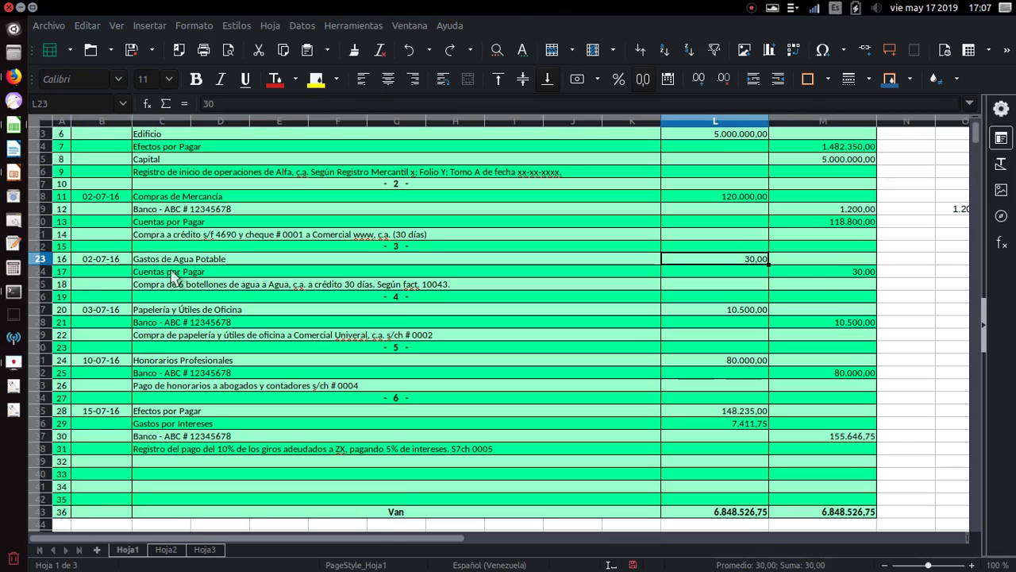
key("Down")
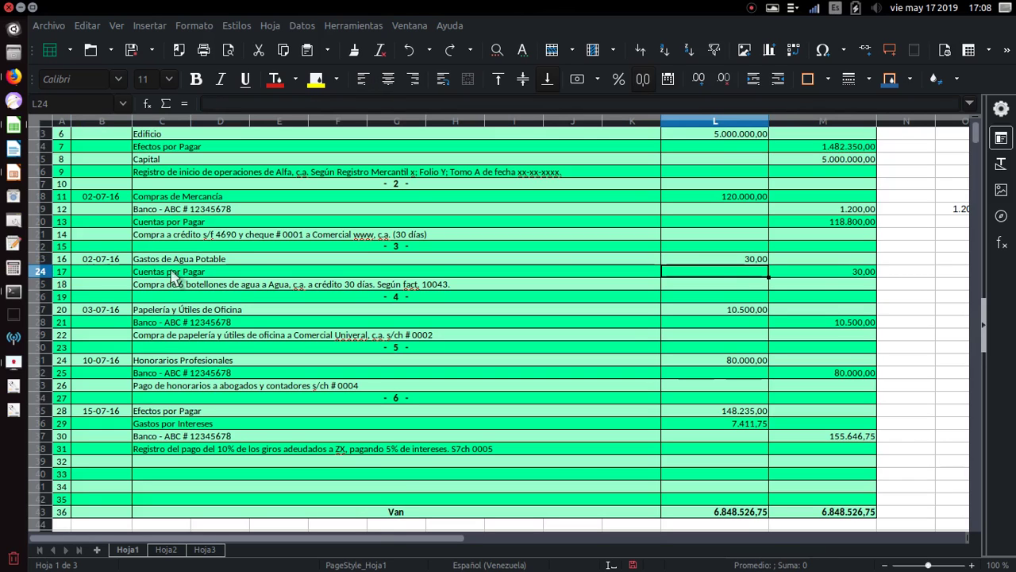
key("Left")
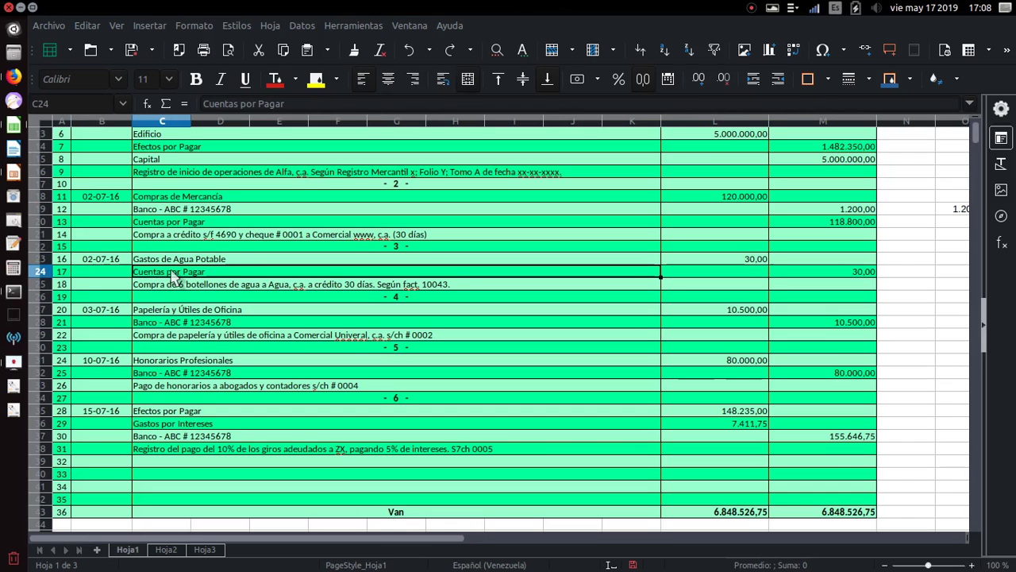
key("Right")
key("Right")
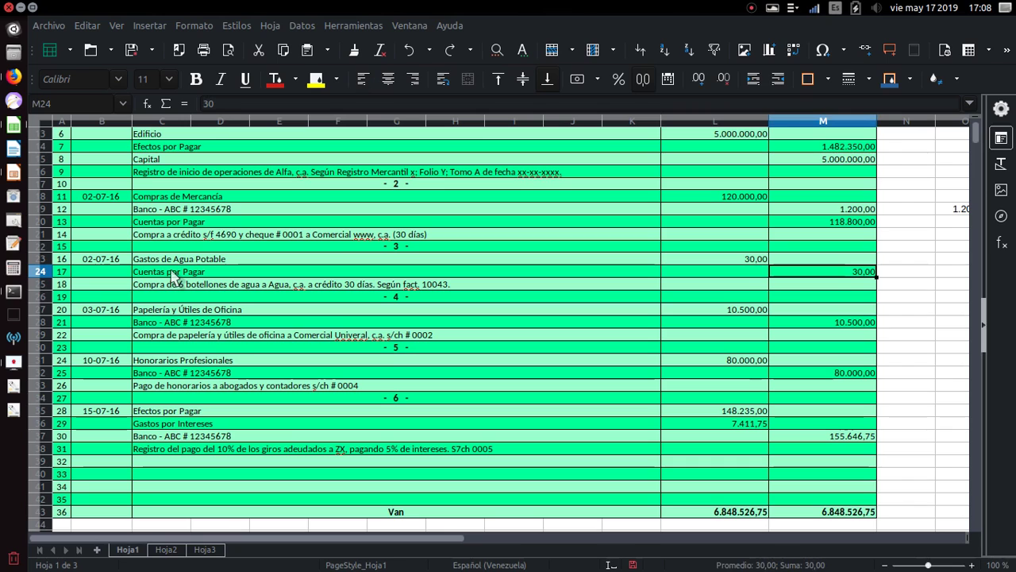
key("Down")
key("Left")
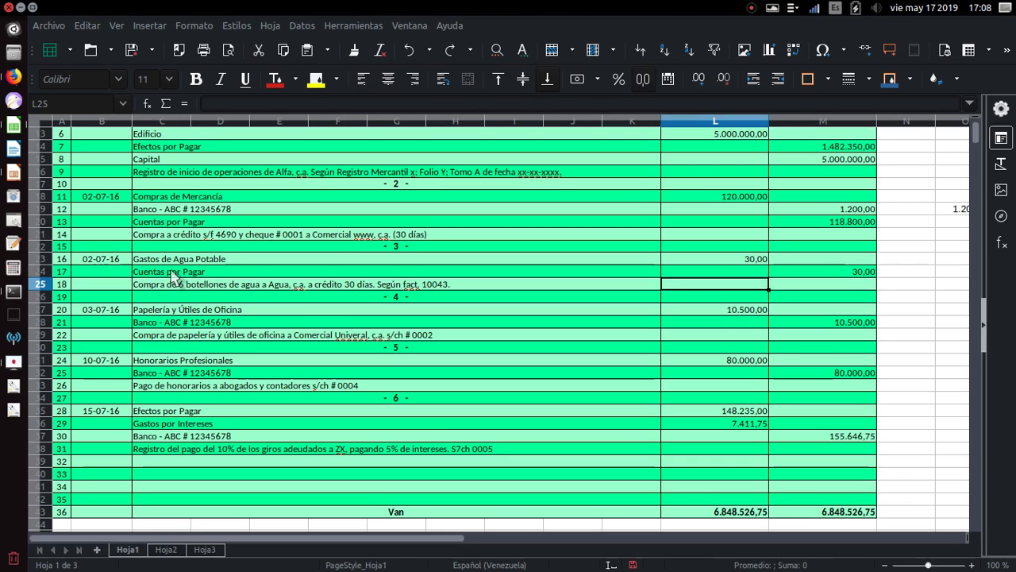
key("Left")
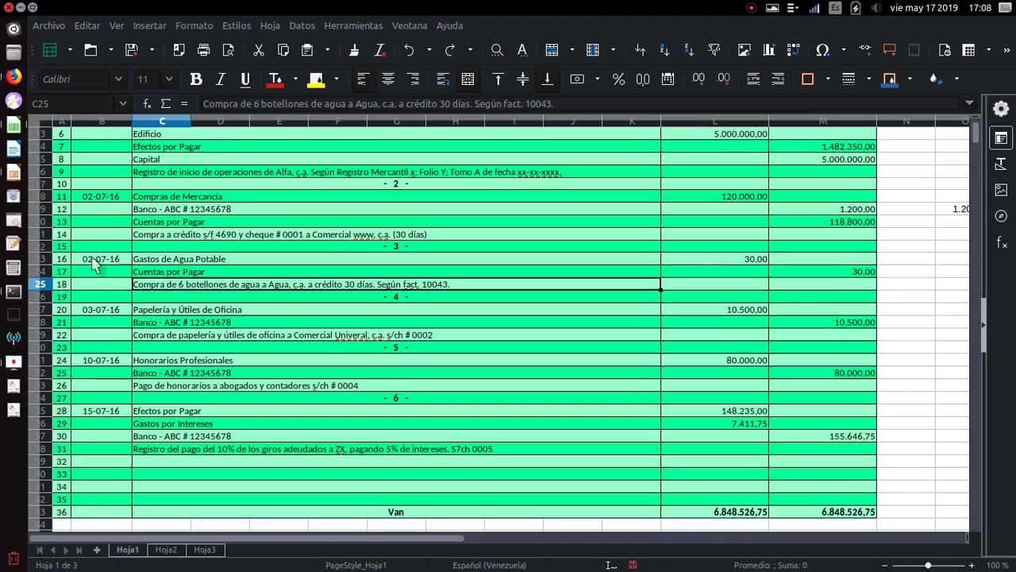
key("ctrl+s")
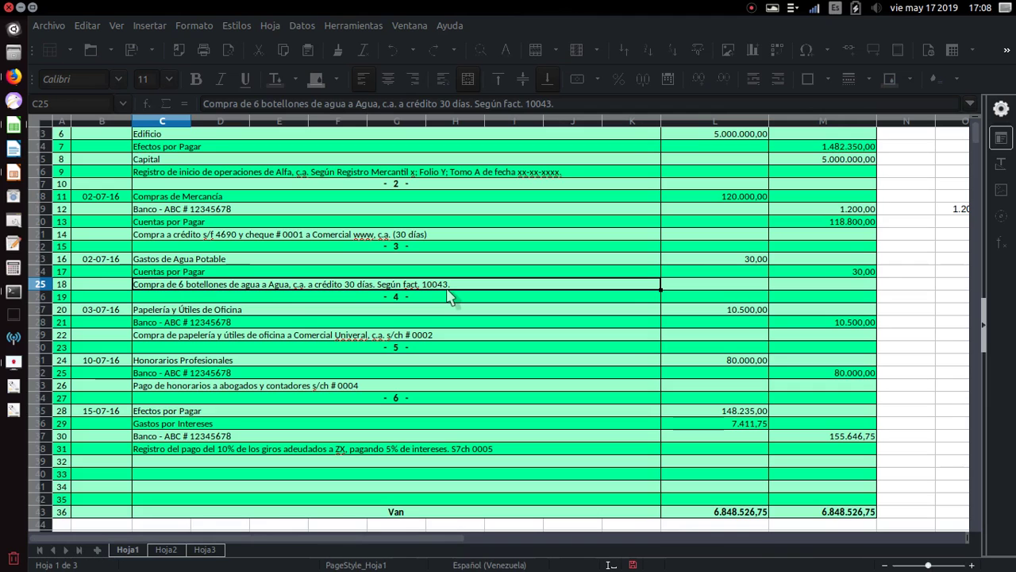
Step: Fill the "- 4 -" entry separator with yellow and undo the fill
left_click(404, 299)
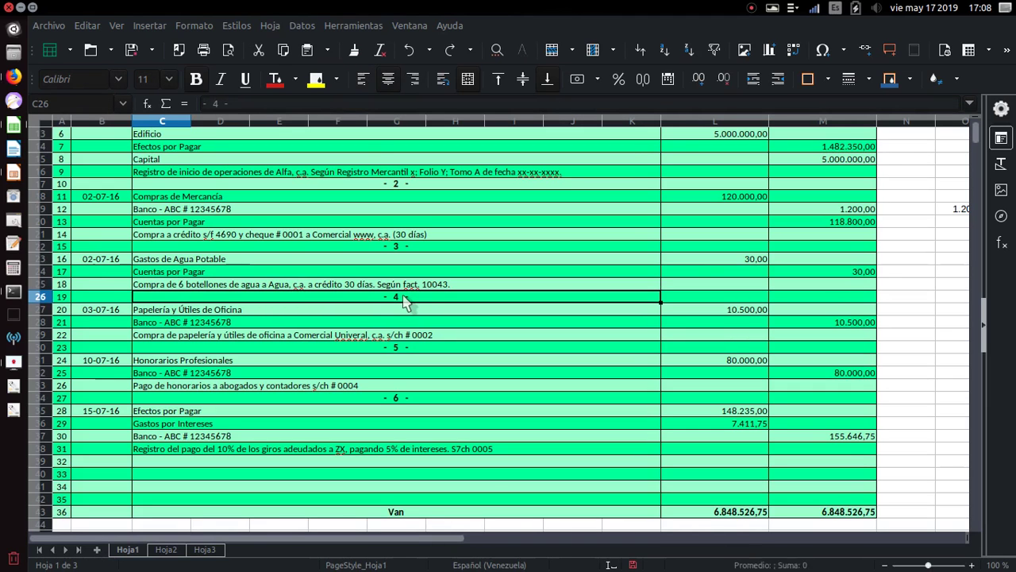
left_click(317, 80)
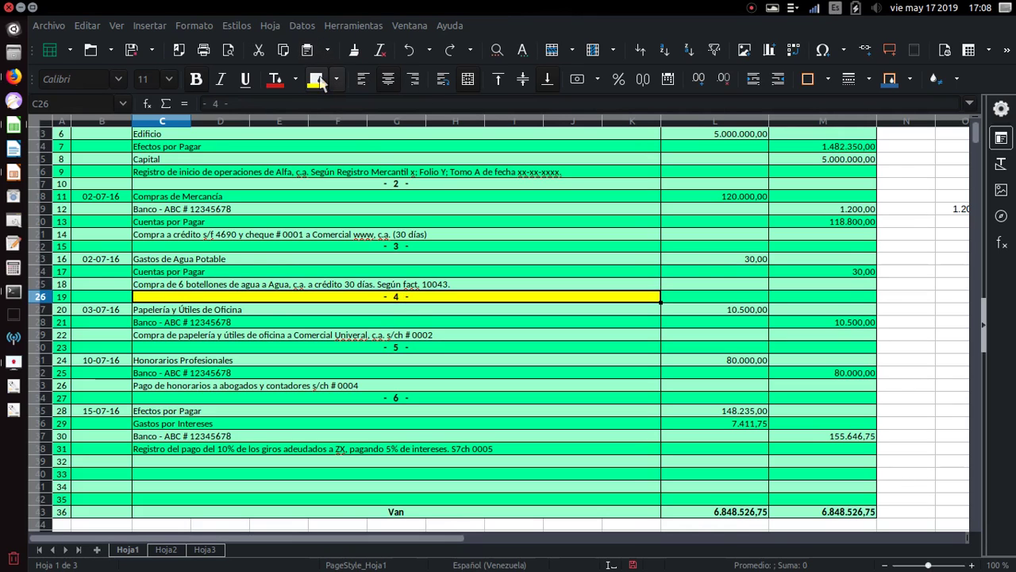
left_click(406, 48)
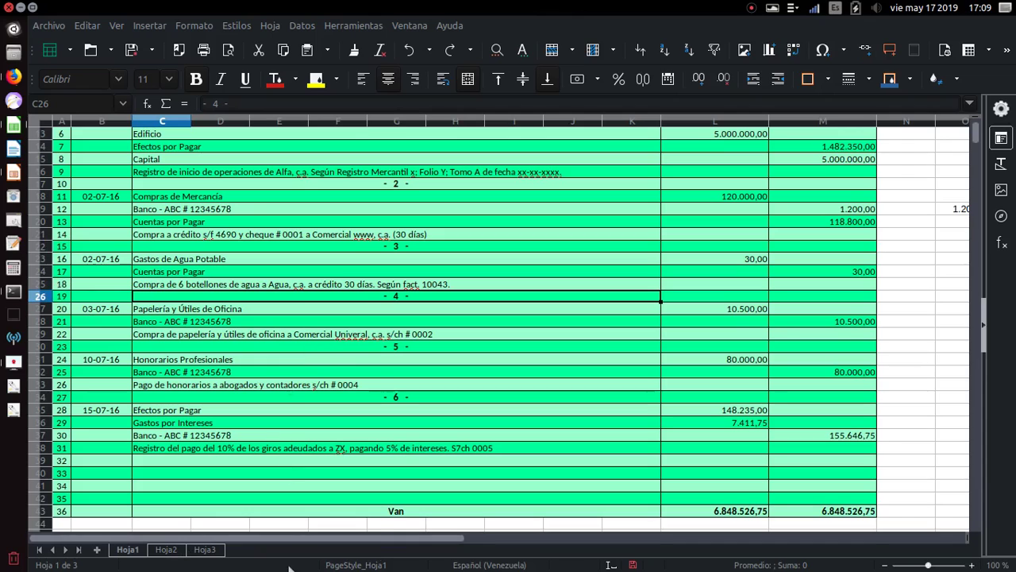
Step: Inspect entry 4's Papelería y Útiles de Oficina line, its Banco line and the bank line's HABER amount
left_click(234, 310)
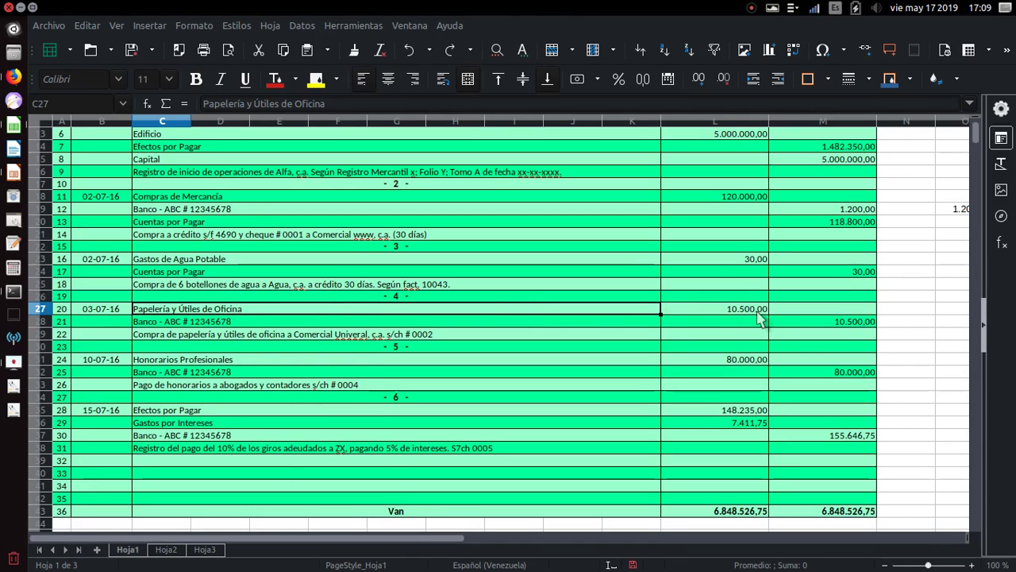
left_click(207, 324)
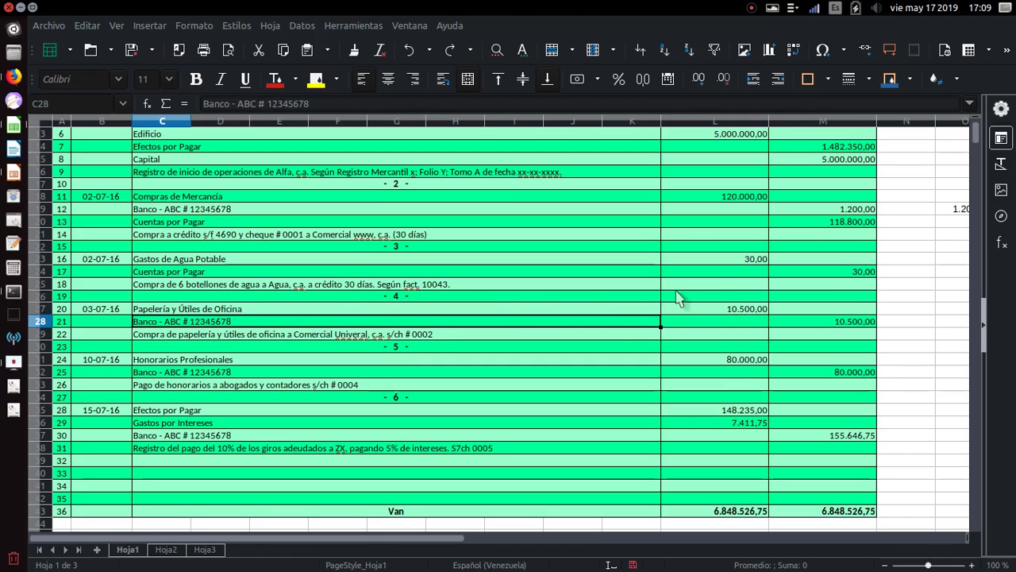
left_click(865, 324)
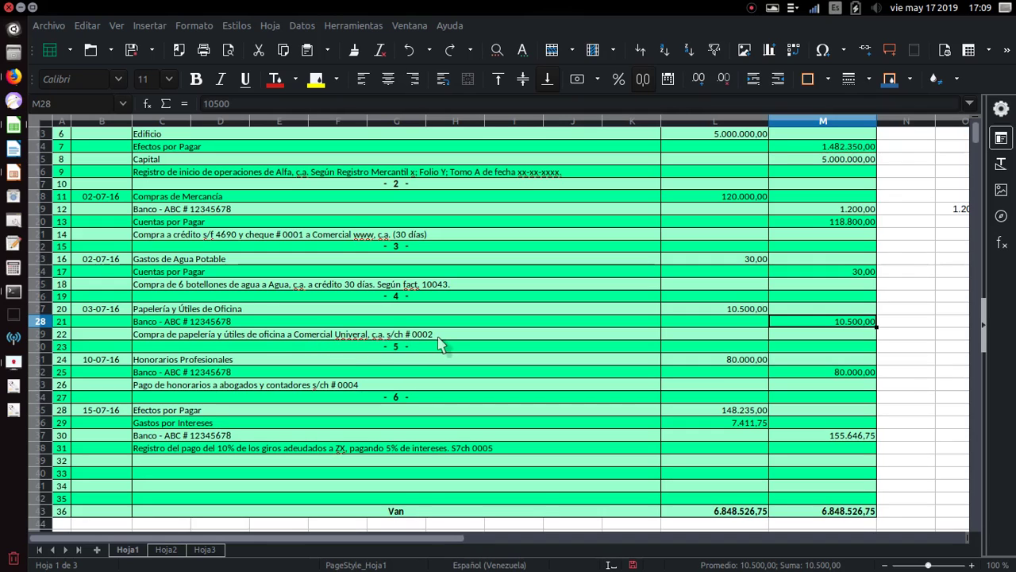
Step: Fill entry 4's account and description lines in C27:K29 with yellow and undo the fill
left_click(173, 313)
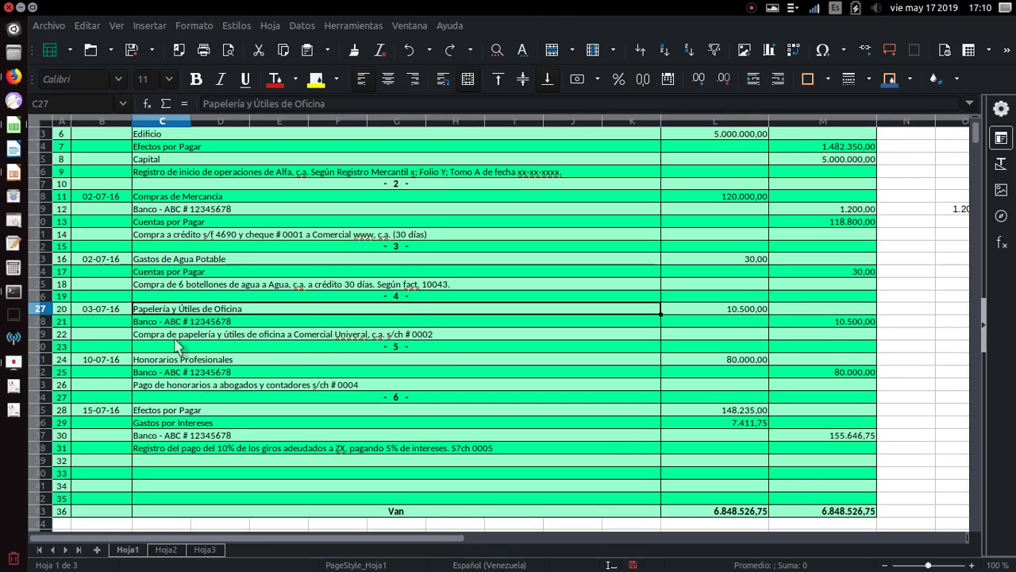
left_click(175, 337, "shift")
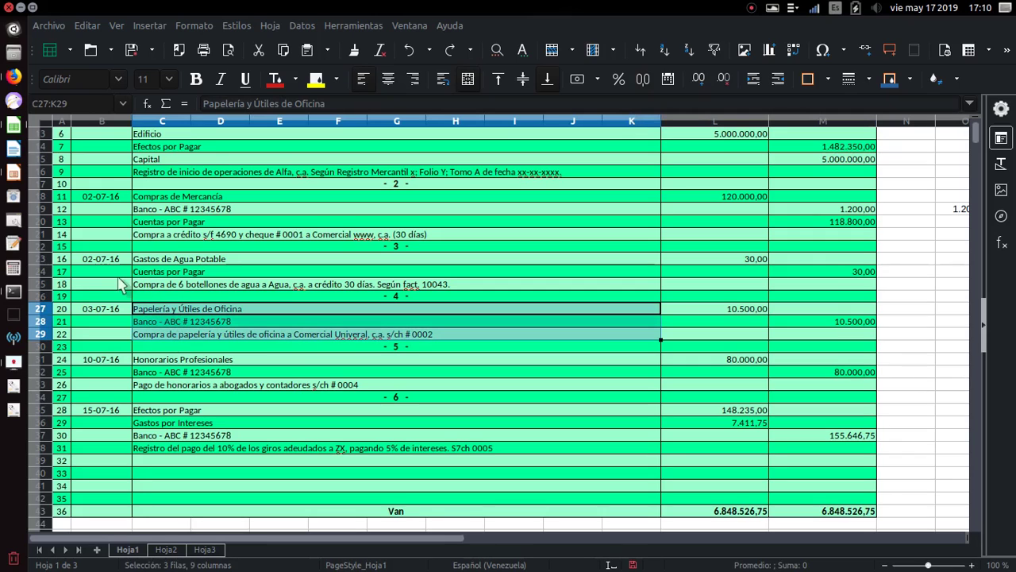
left_click(316, 85)
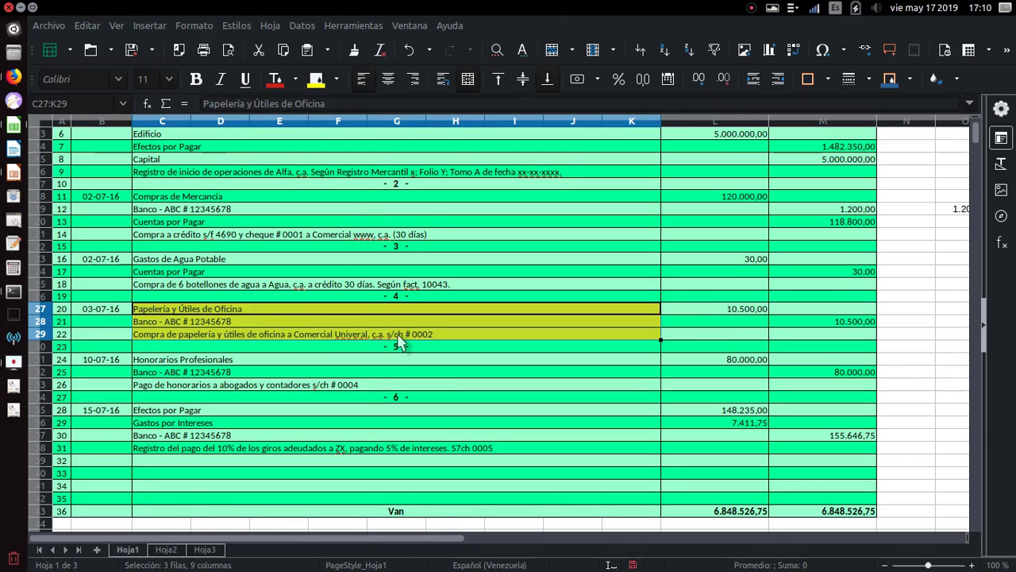
left_click(408, 51)
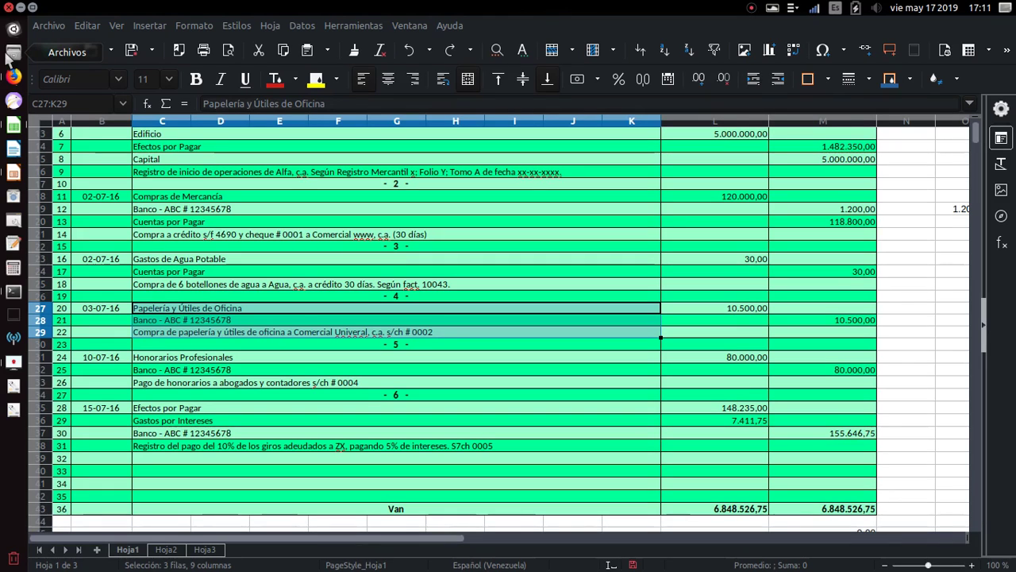
Step: Inspect journal entry 5's date, Honorarios Profesionales debit, Banco credit and payment description
left_click(111, 364)
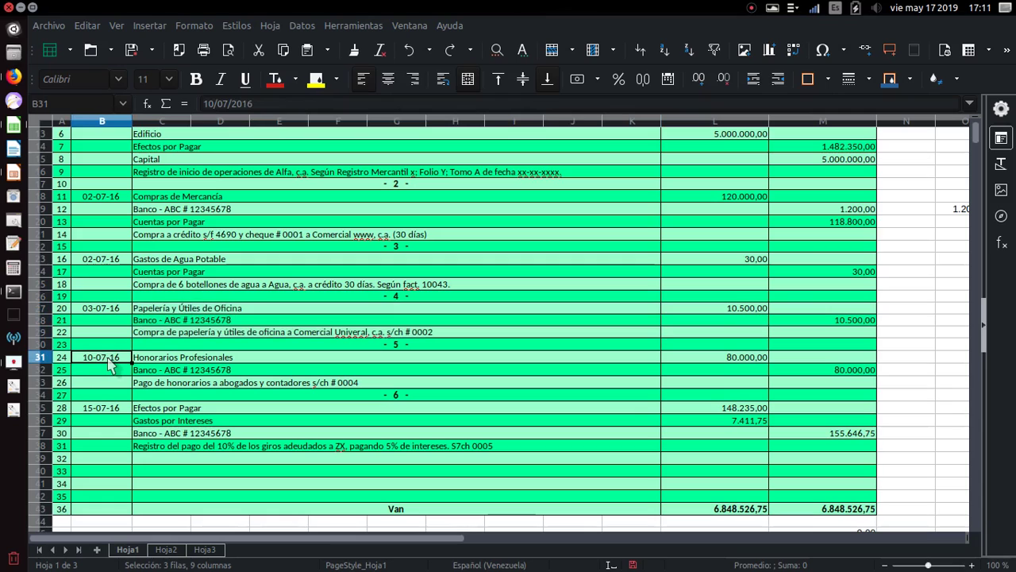
left_click(182, 359)
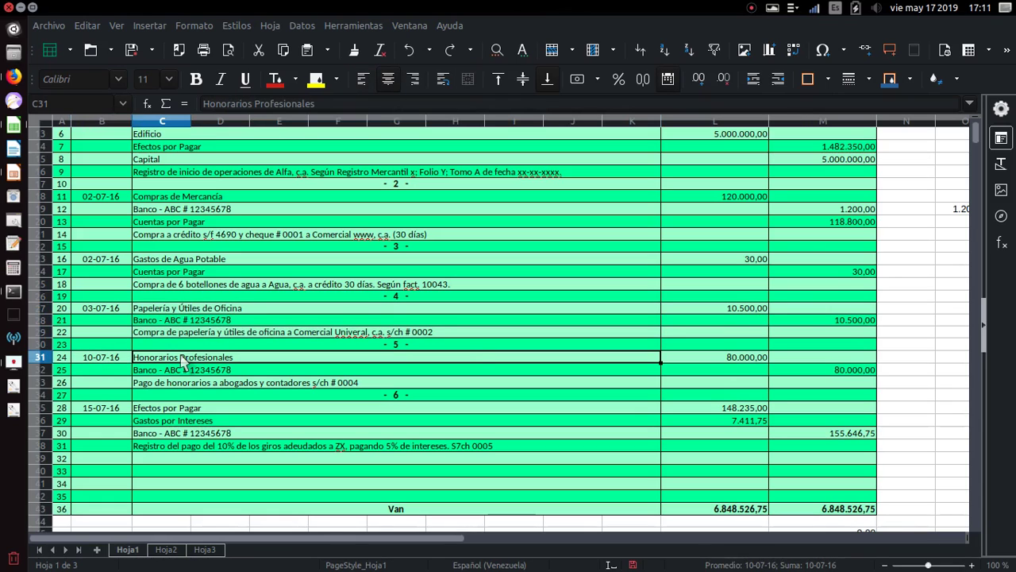
left_click(743, 359)
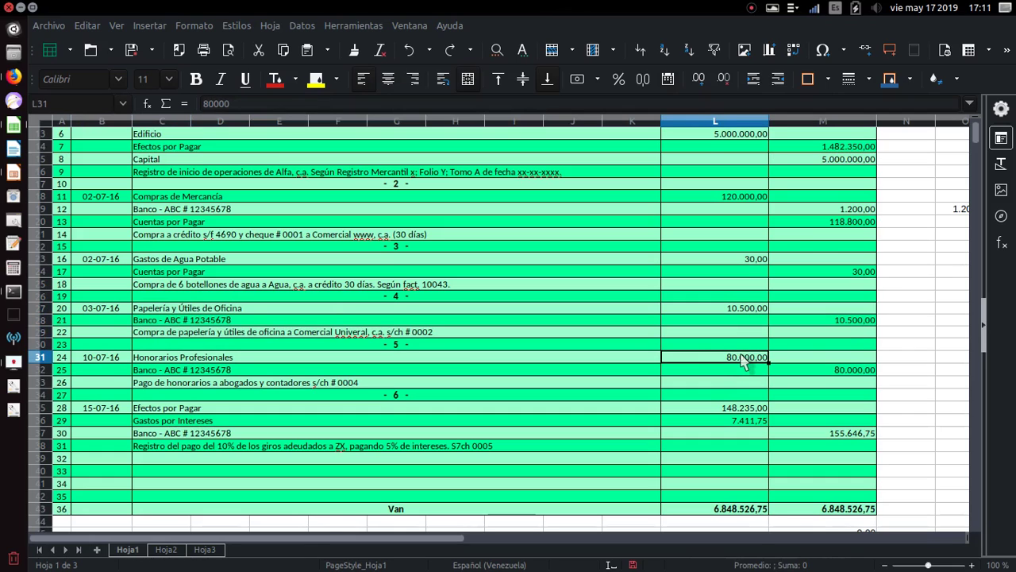
left_click(176, 374)
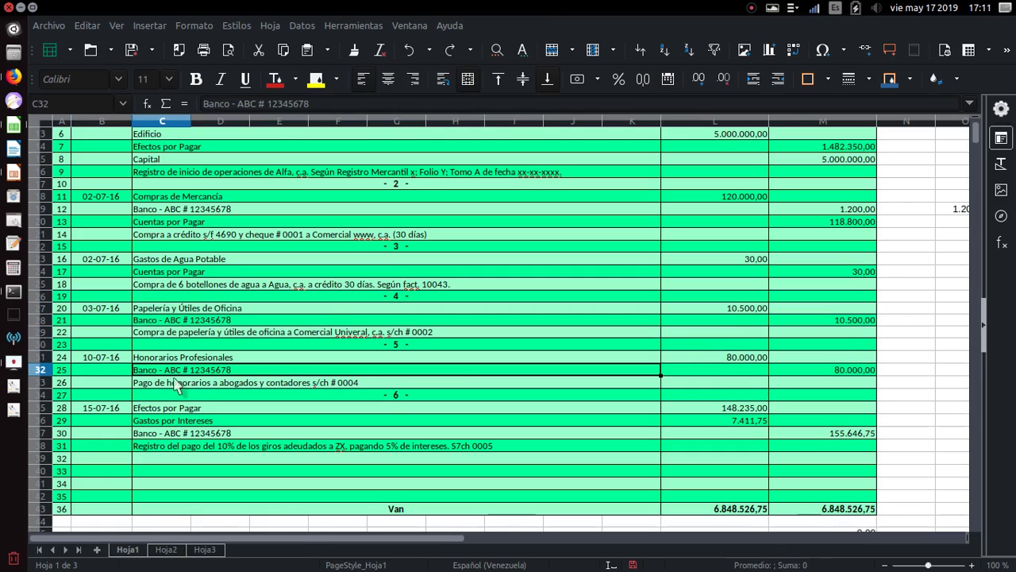
left_click(826, 372)
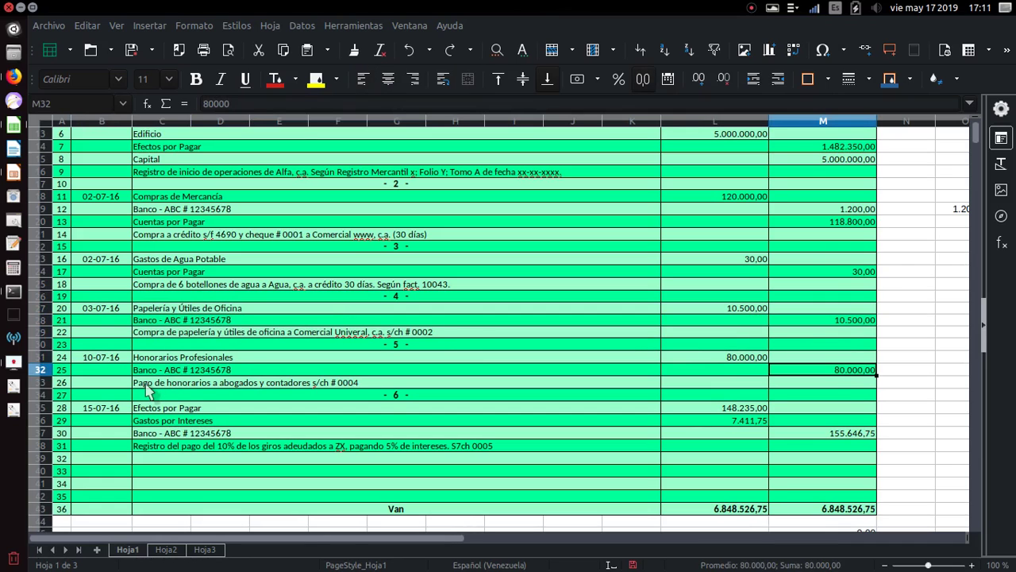
left_click(347, 387)
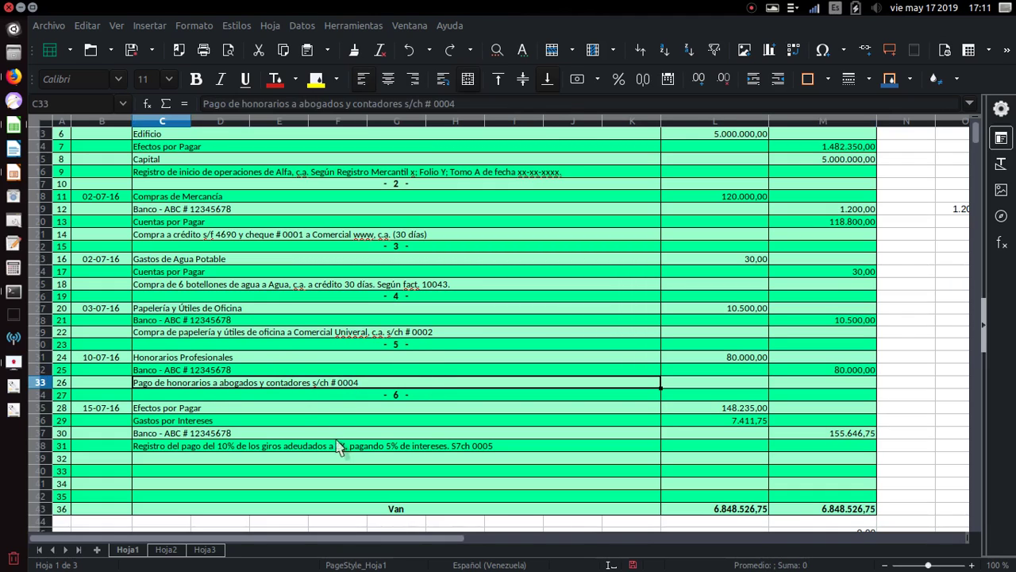
Step: Compare the Honorarios Profesionales amount in L31 with the Banco amount in M32, then recheck both account names
left_click(226, 359)
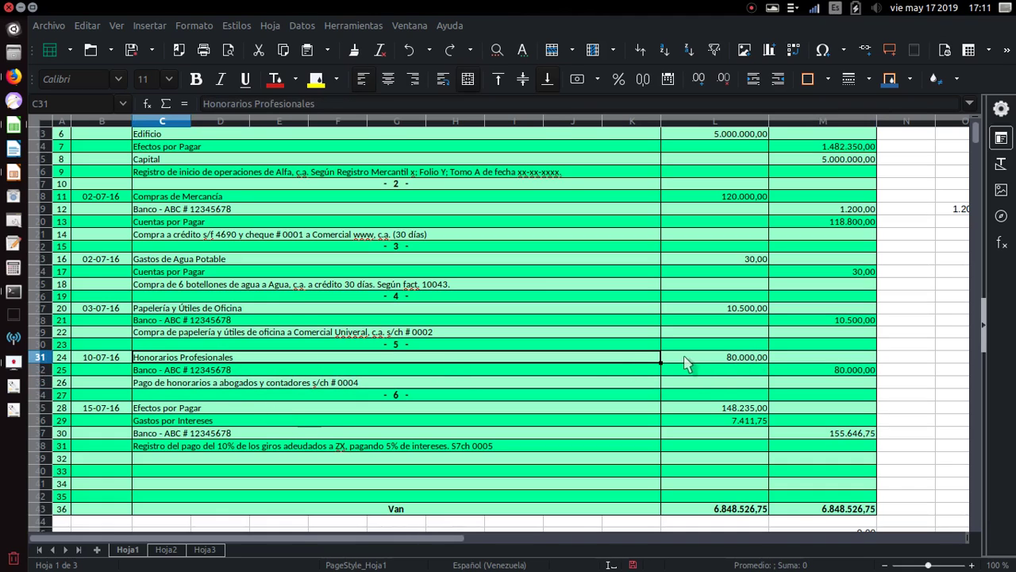
left_click(710, 359)
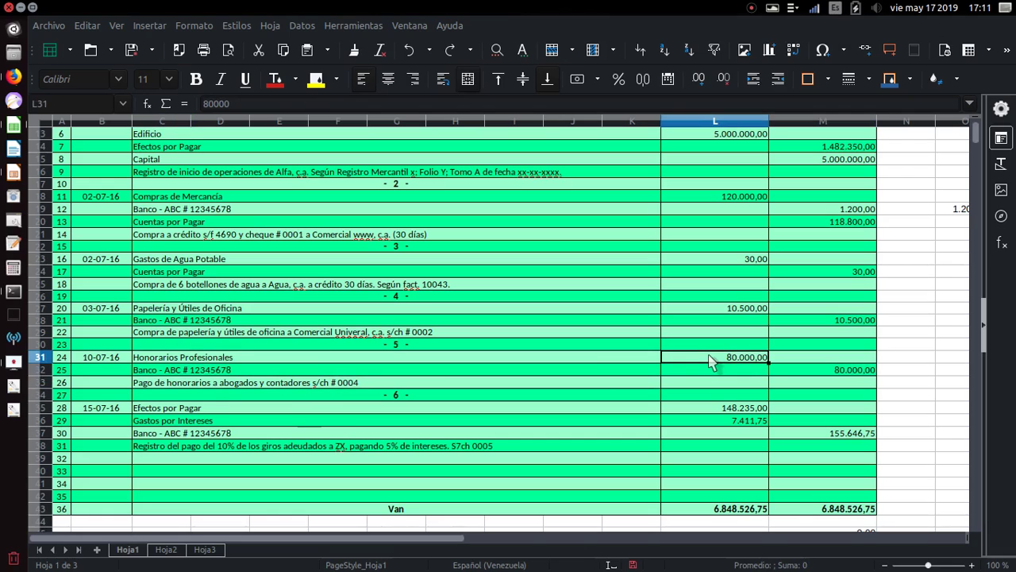
left_click(213, 373)
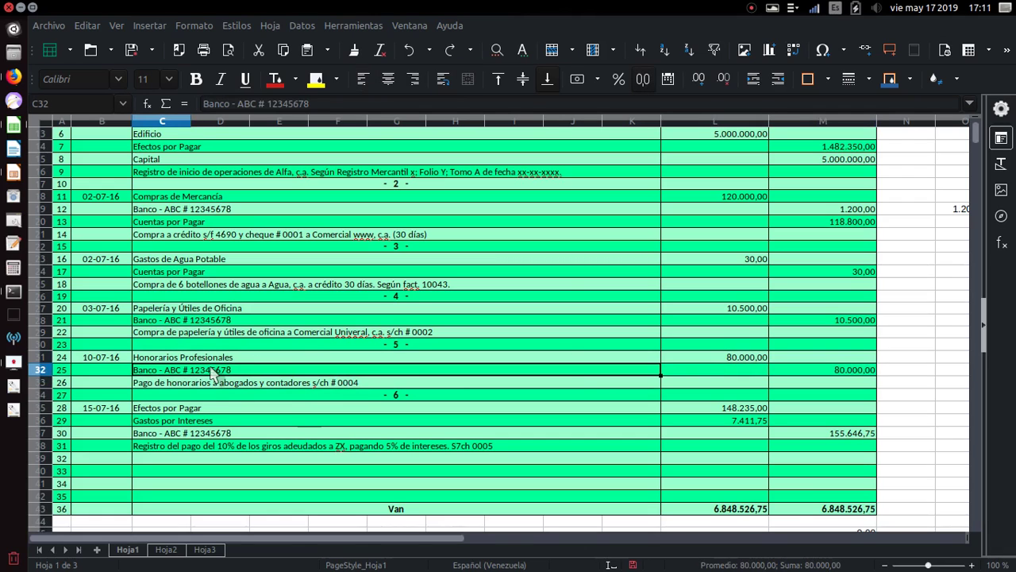
left_click(843, 374)
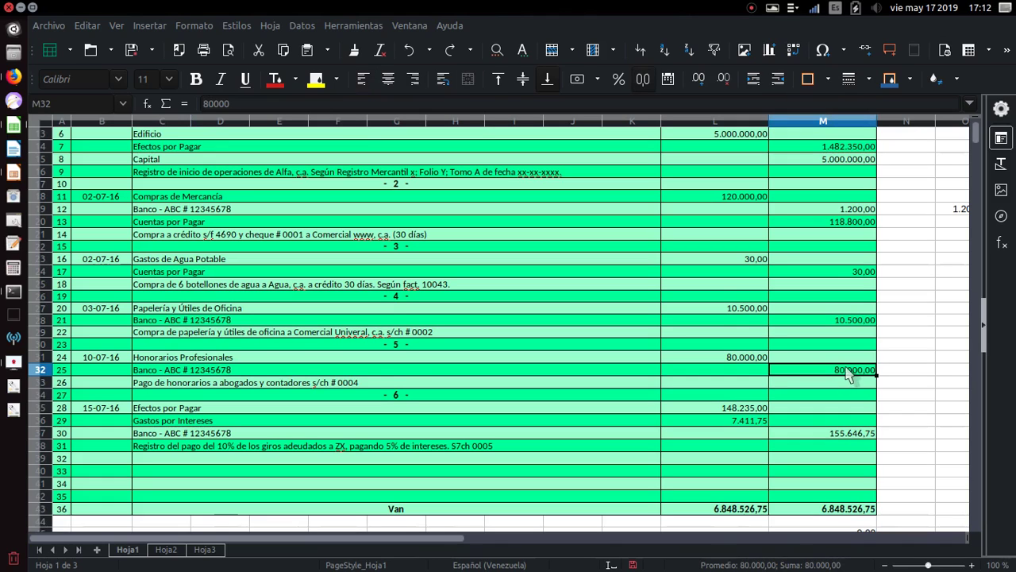
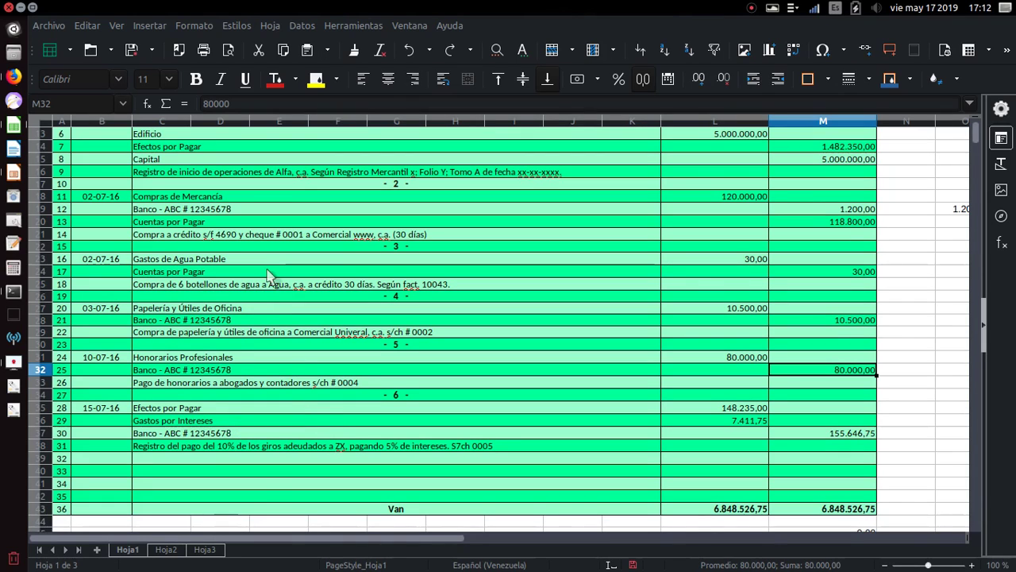
left_click(223, 373)
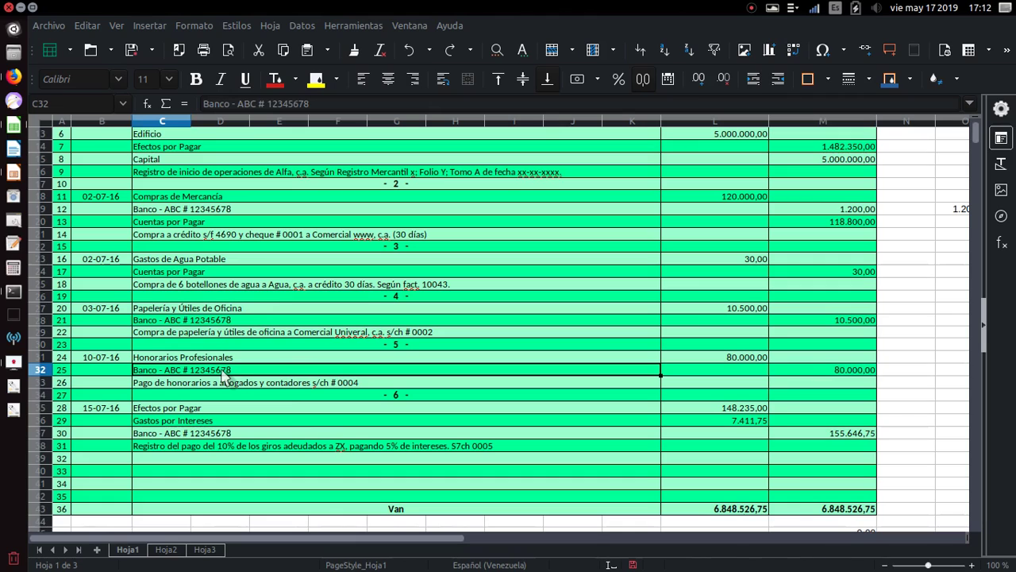
left_click(229, 359)
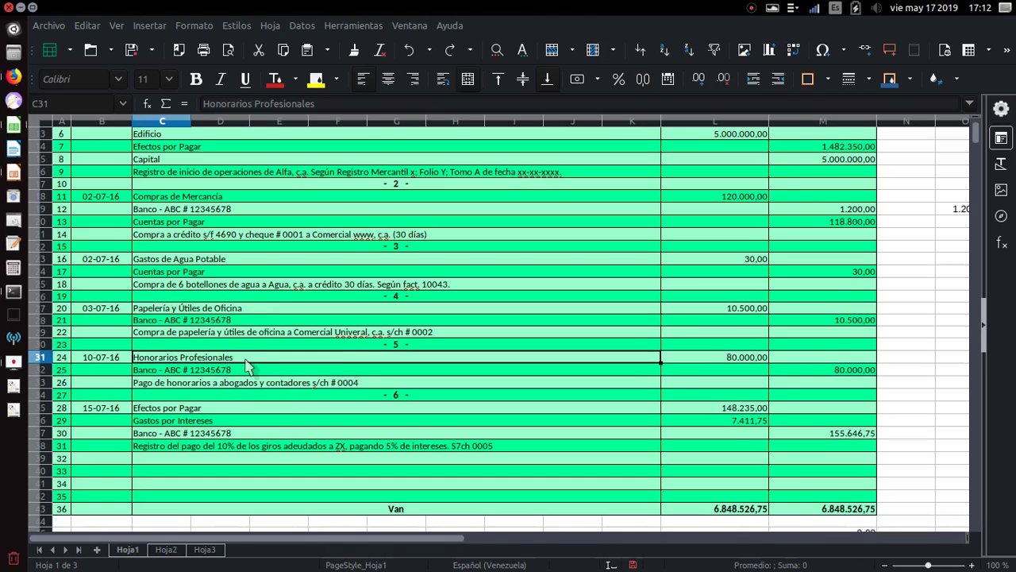
Step: Fill the Edificio and Efectos por Pagar lines of the opening entry, C13:M14, with yellow
scroll(249, 364, "up", 4)
scroll(213, 236, "down", 2)
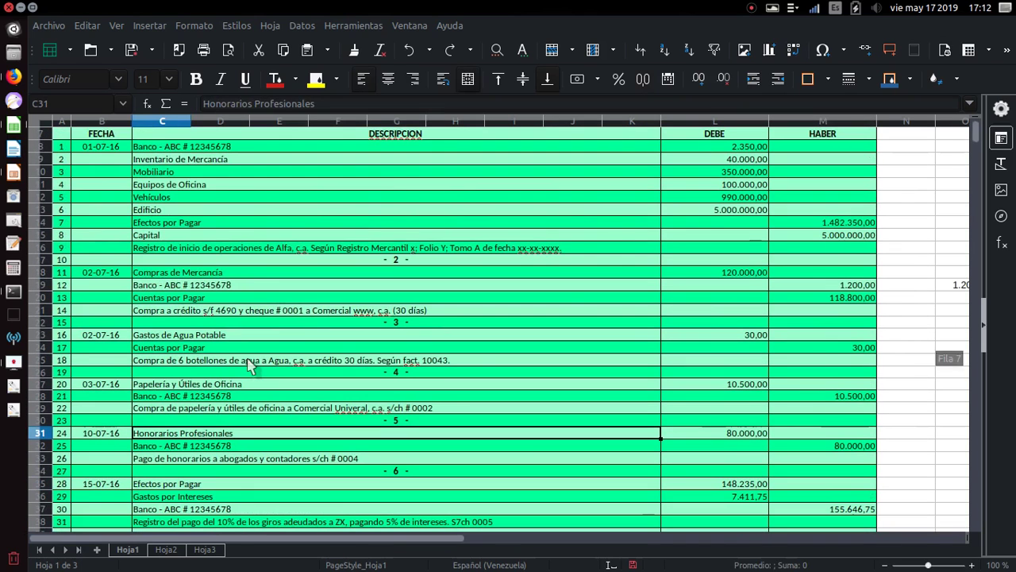
left_click(156, 225)
left_click_drag(156, 228, 826, 224)
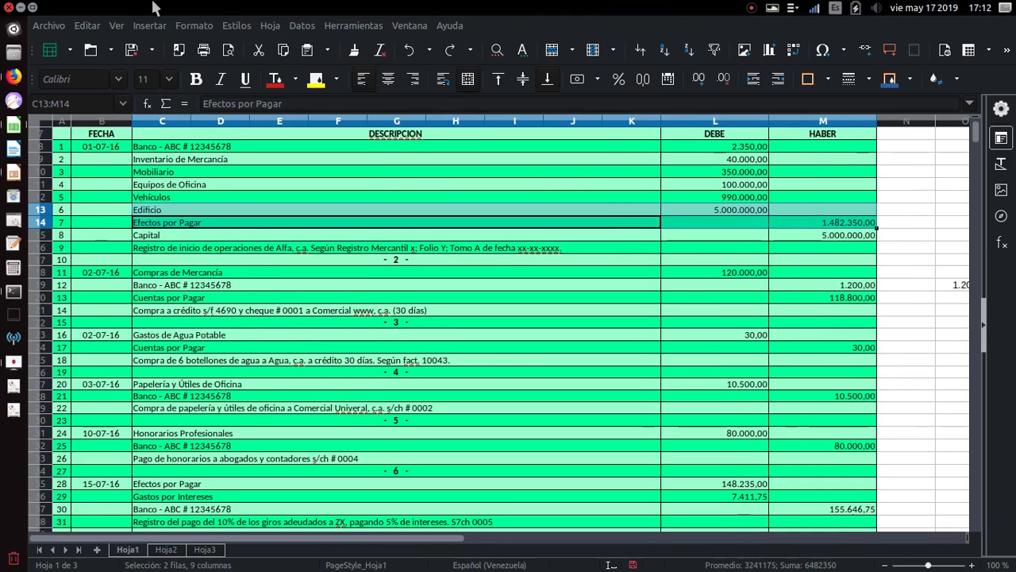
left_click(315, 80)
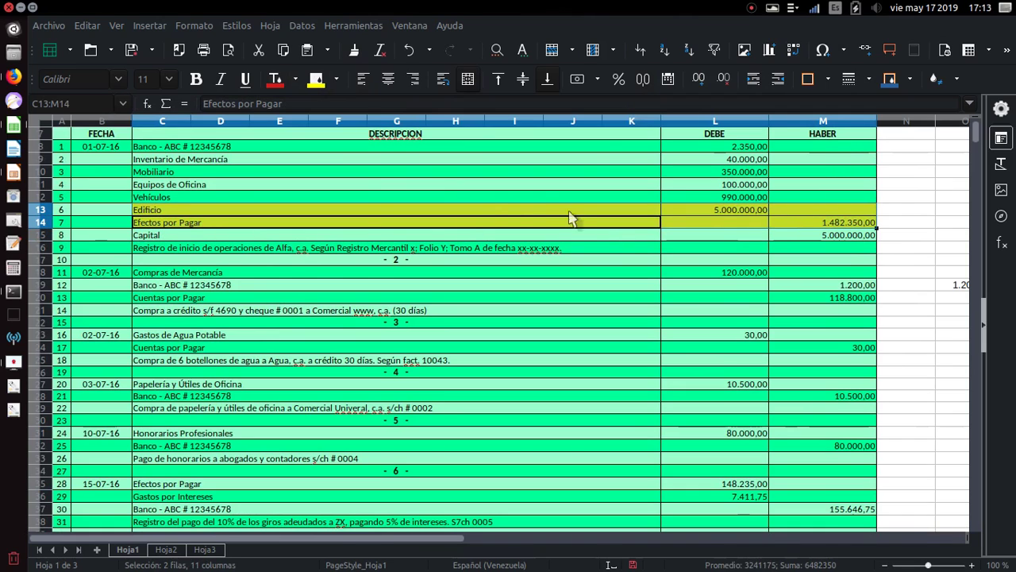
Step: Try bold on the Efectos por Pagar amount in M14, and undo both the bold and the yellow fill on C13:M14
left_click(862, 223)
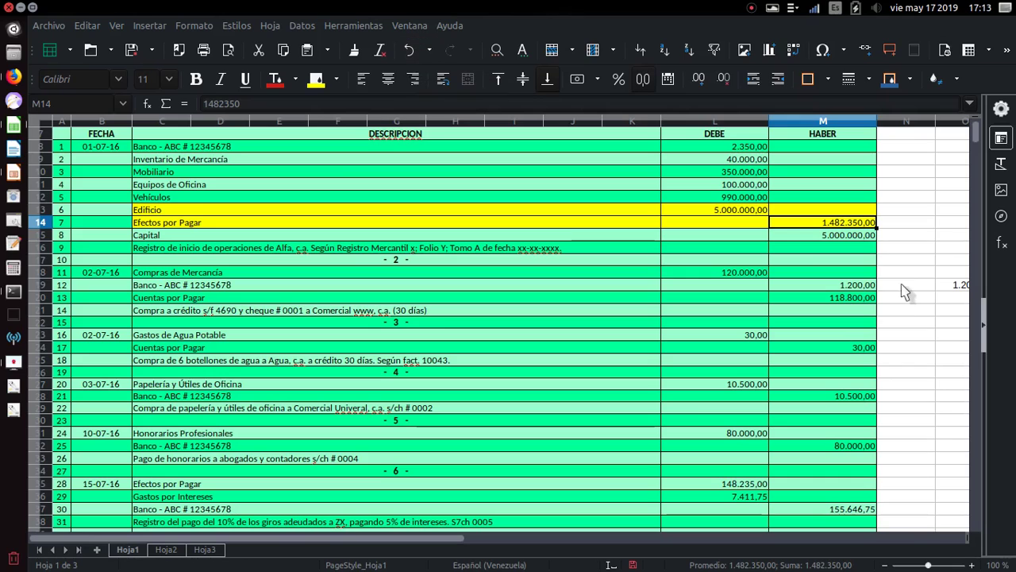
left_click(197, 79)
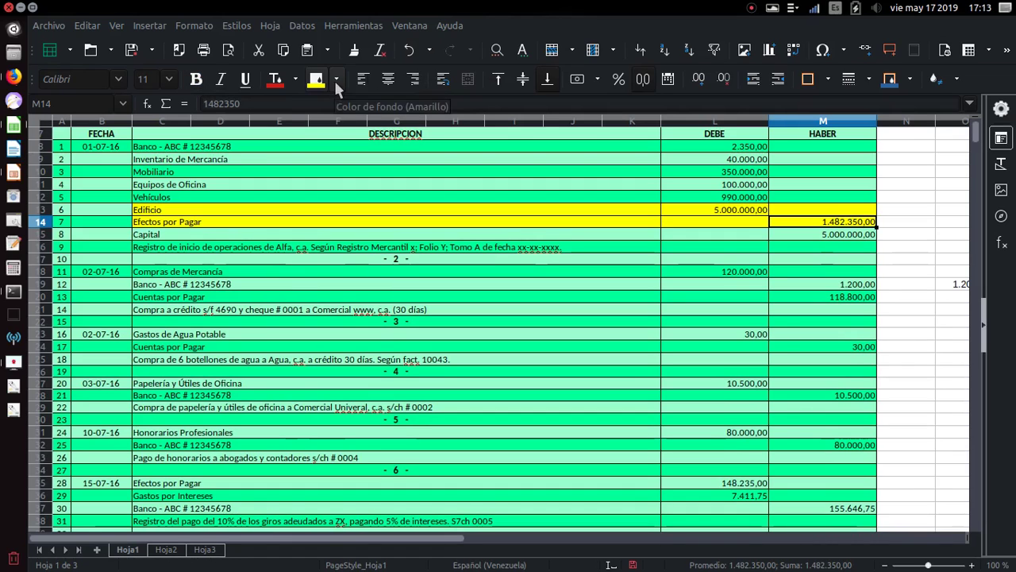
left_click(409, 50)
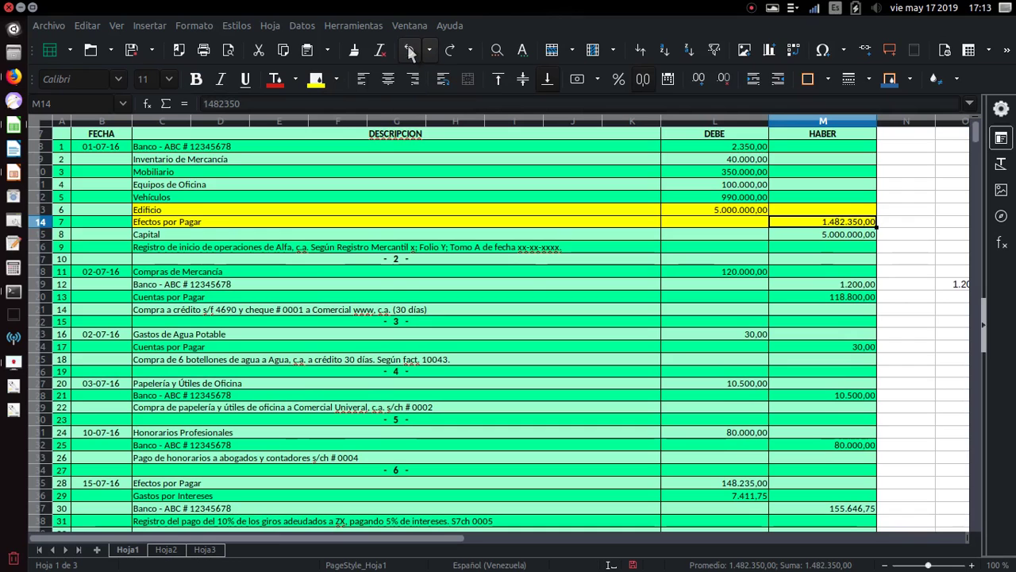
left_click(409, 50)
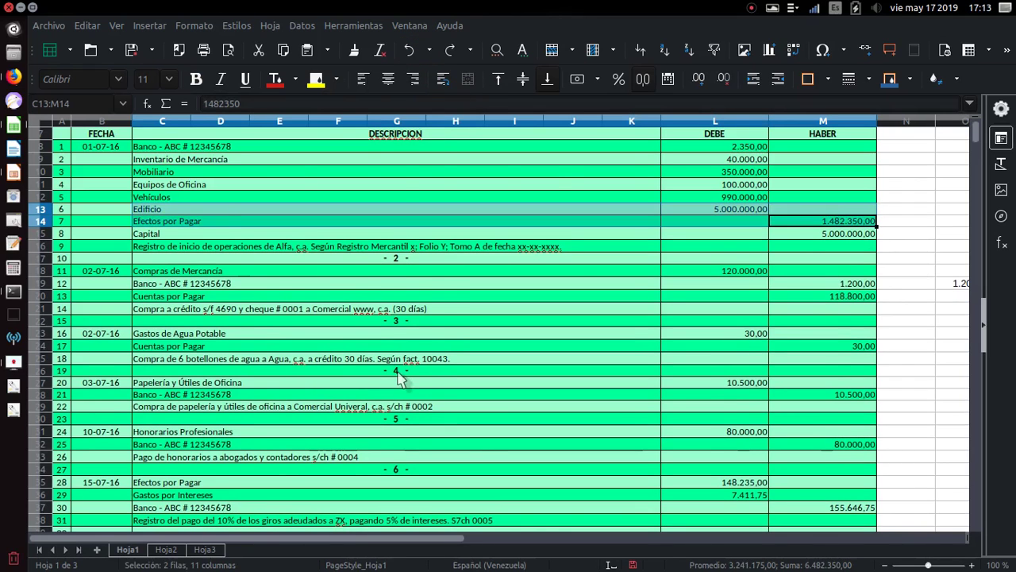
Step: Review journal entry 6 and the Deuda Total en Giros amount in K3 of Hoja2 behind it
scroll(401, 377, "down", 2)
scroll(401, 378, "down", 4)
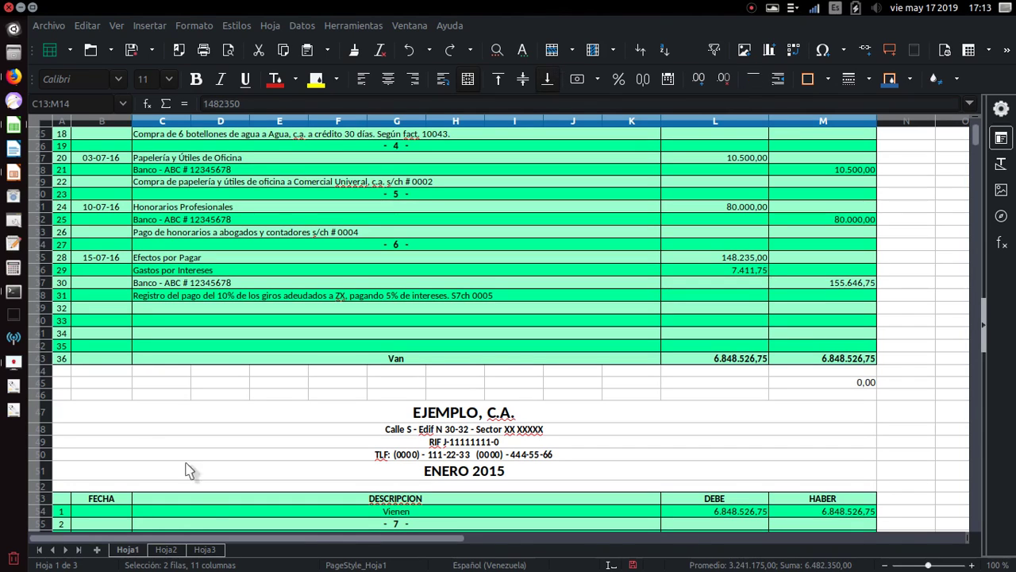
left_click(164, 552)
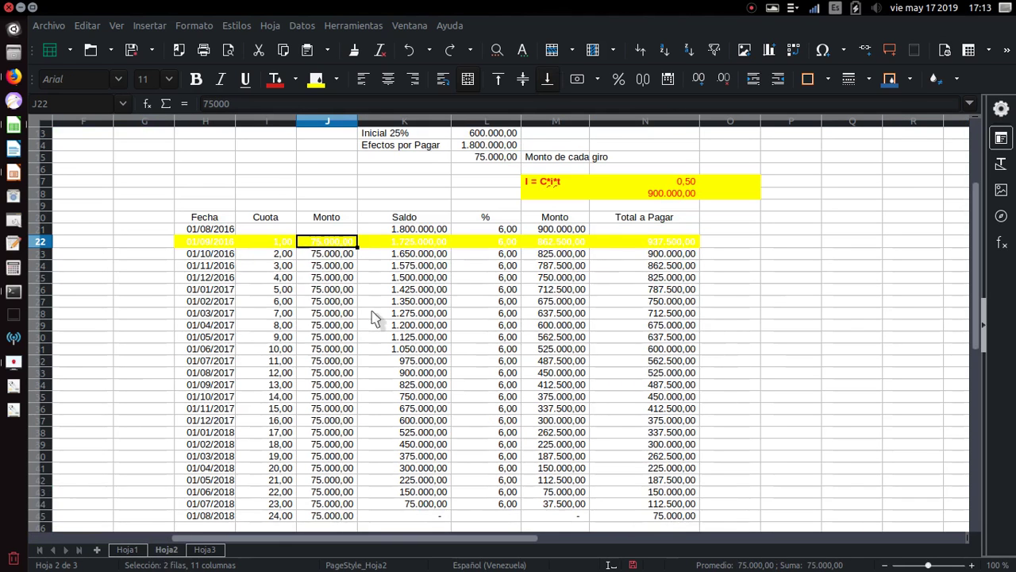
scroll(411, 168, "up", 4)
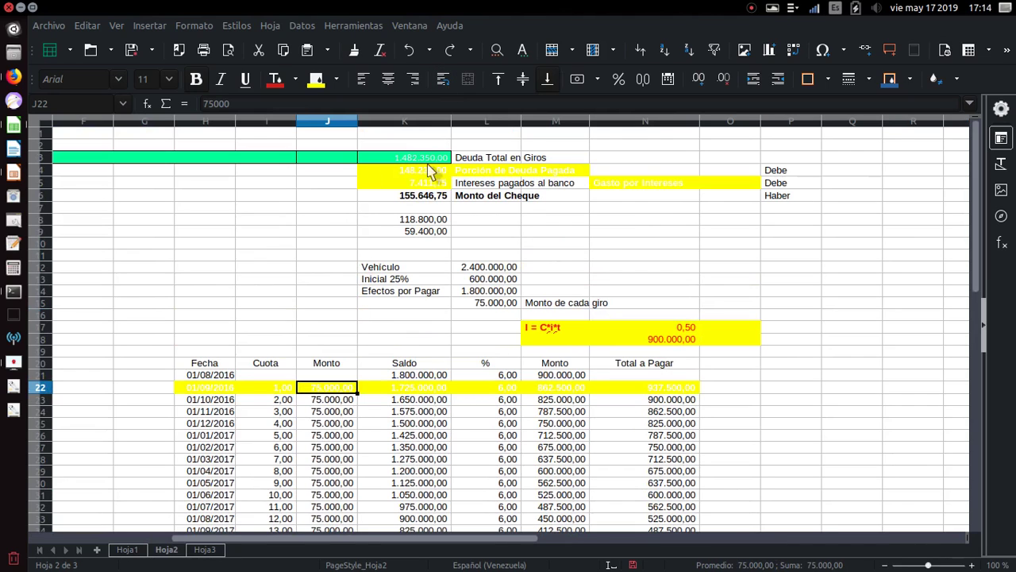
left_click(429, 158)
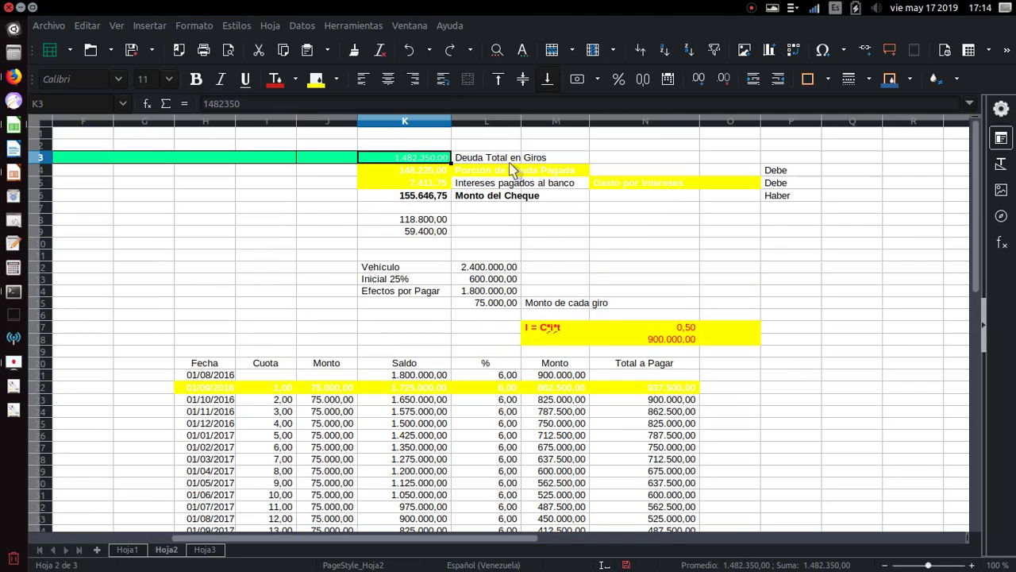
Step: Make the Porción de Deuda Pagada amount and label in K4:M4 bold with a red font
left_click(437, 172)
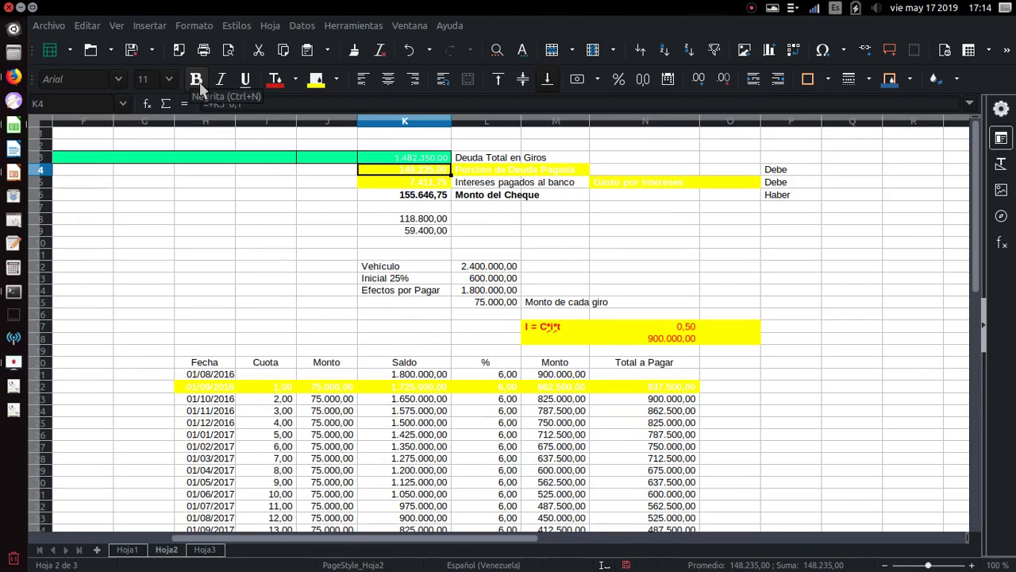
key("shift+Right")
key("shift+Right")
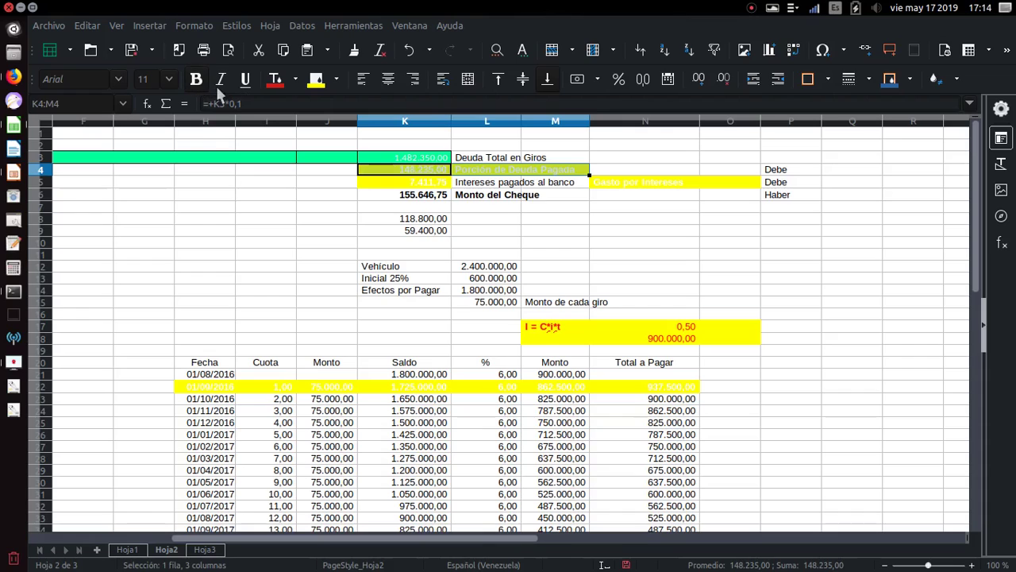
left_click(274, 78)
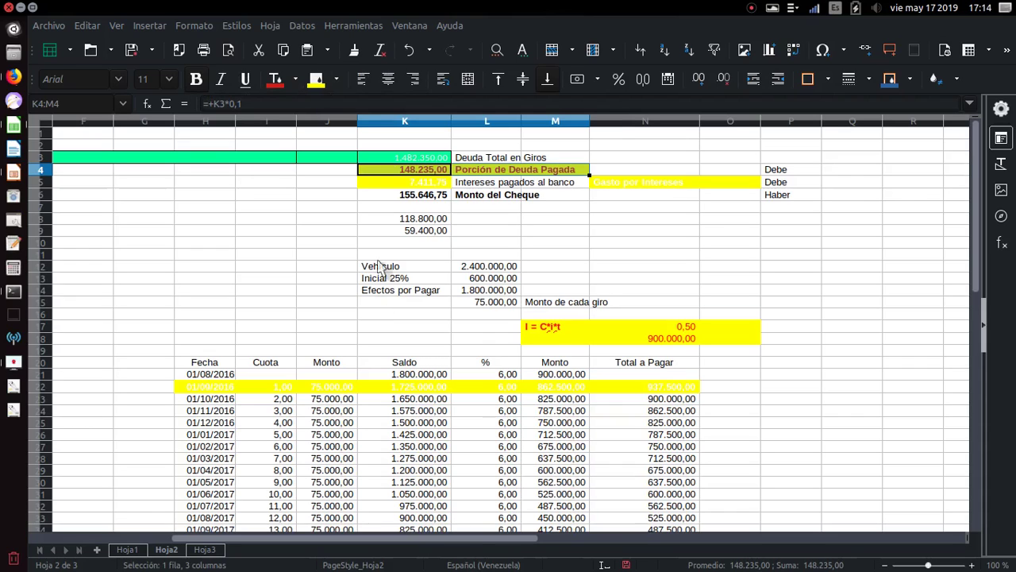
Step: Examine the formula for the interest paid to the bank in K5 and the Deuda Total en Giros label
left_click(415, 186)
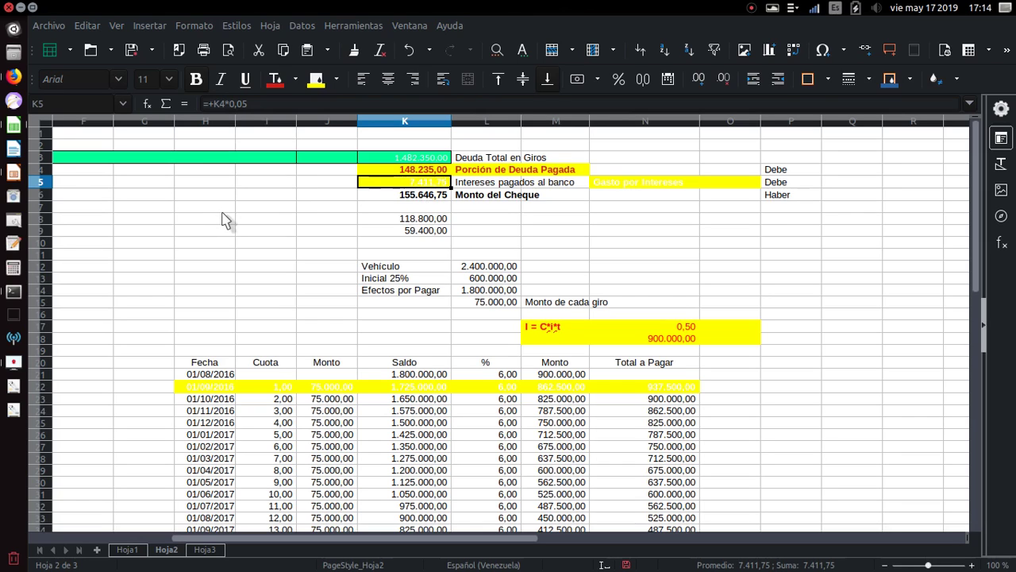
key("F2")
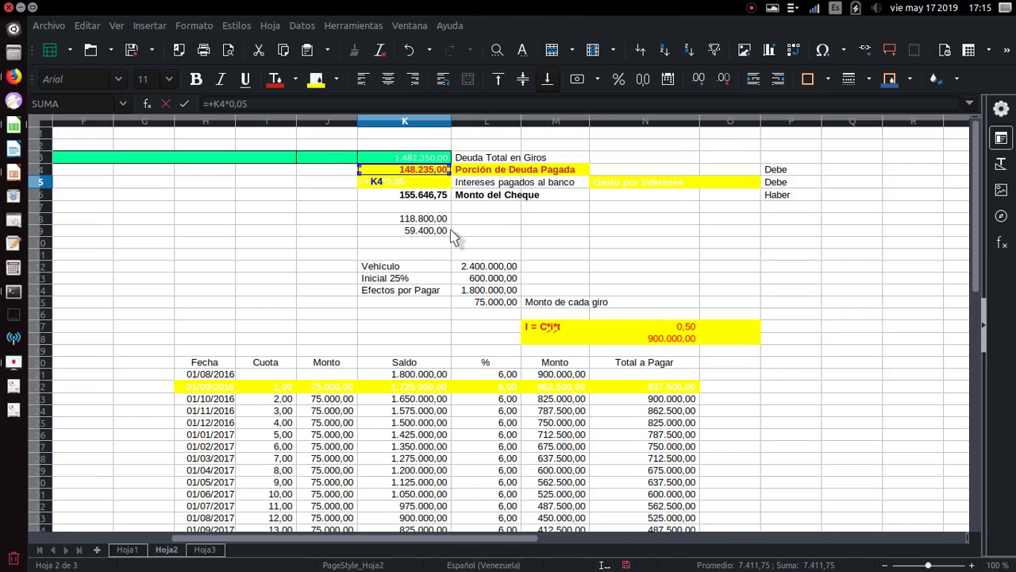
key("Return")
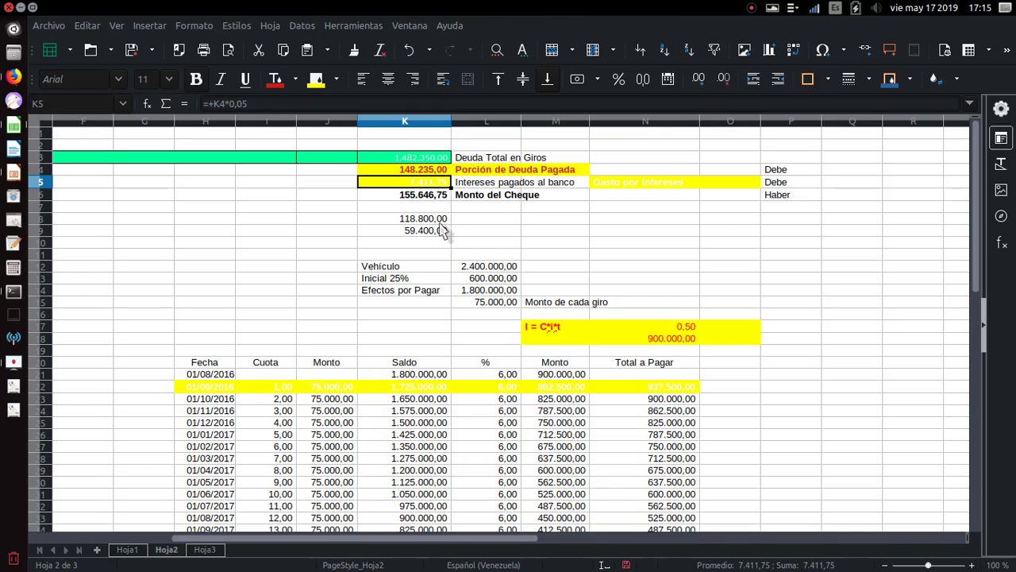
left_click(459, 158)
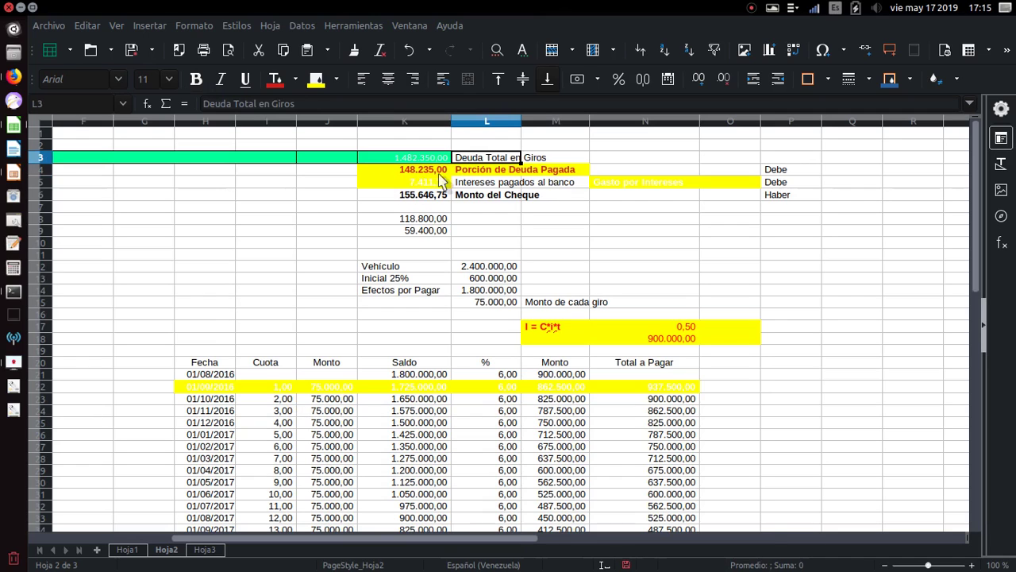
Step: Enter "Disminucion de Pasivos" in N4 beside the Porción de Deuda Pagada label
left_click(612, 173)
type("Disminu")
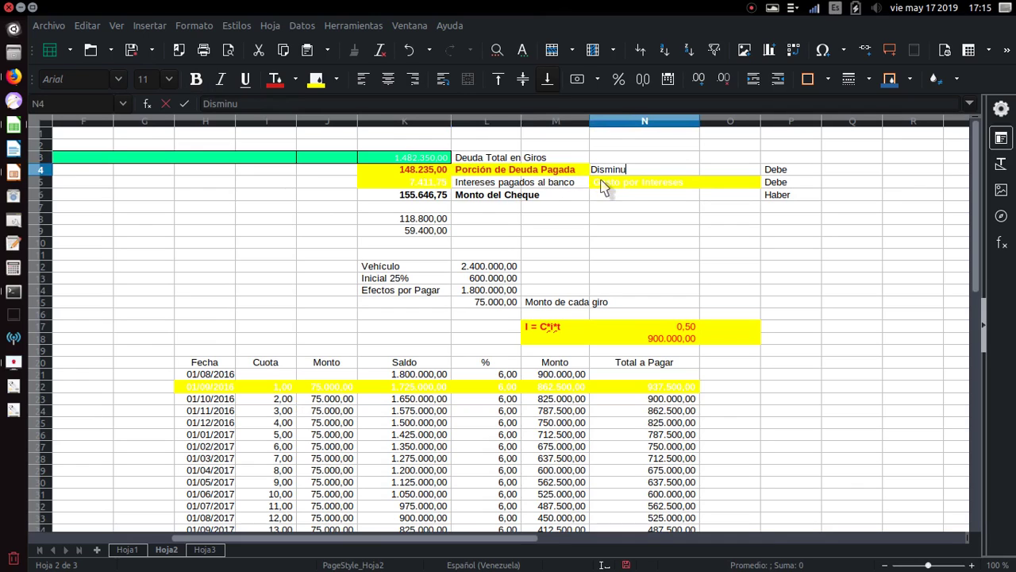
type("cion de Pasivos")
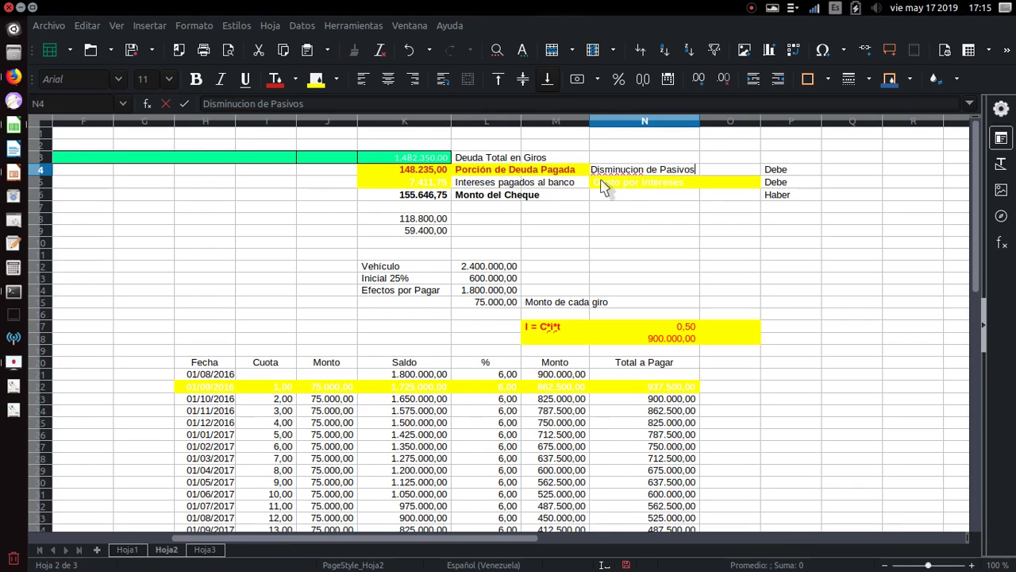
key("Return")
key("Up")
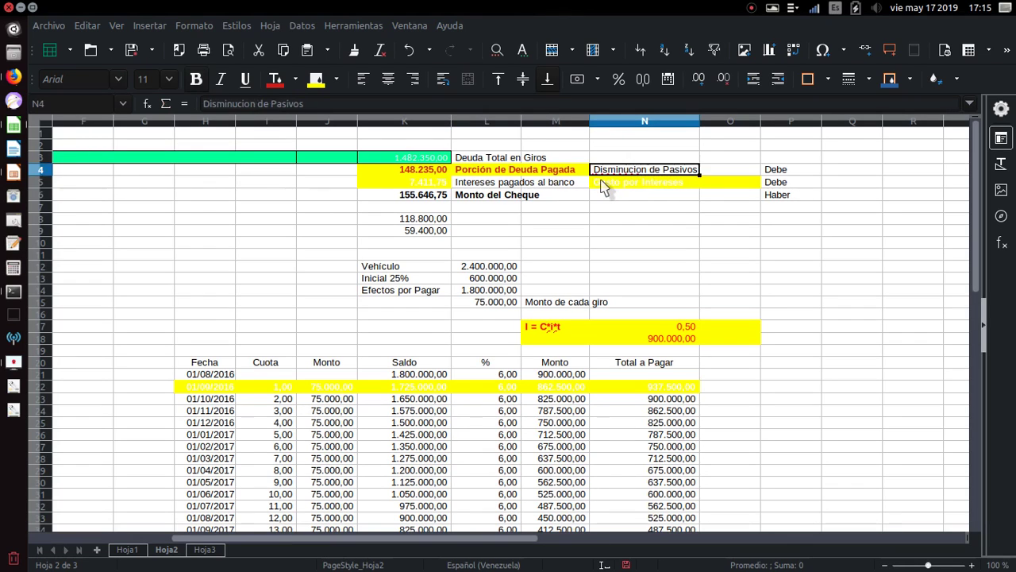
Step: Bold the Debe labels in P4 and P5 for the debt portion and the Gasto por Intereses
key("Right")
key("Right")
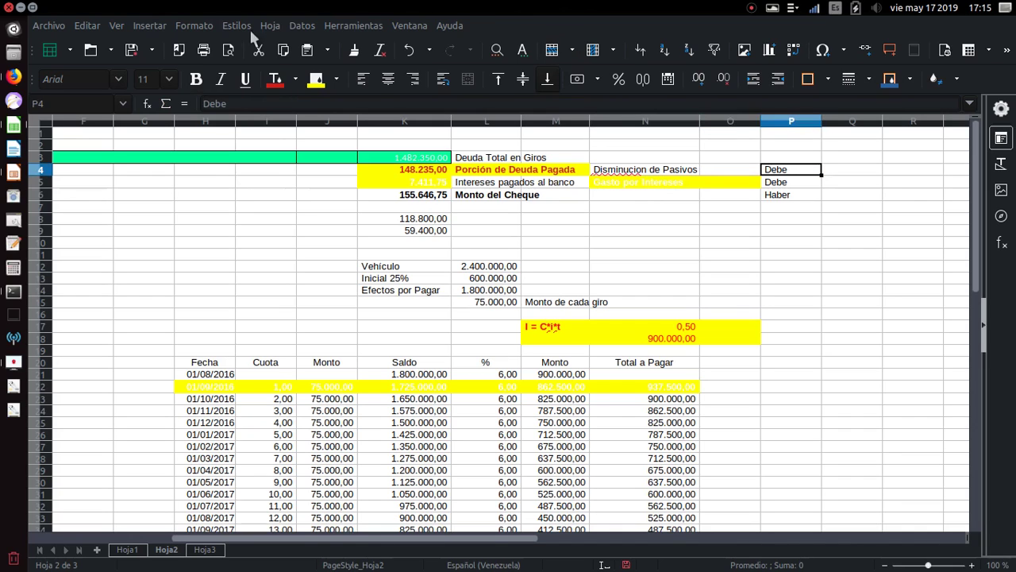
left_click(196, 80)
left_click(433, 186)
left_click(623, 184)
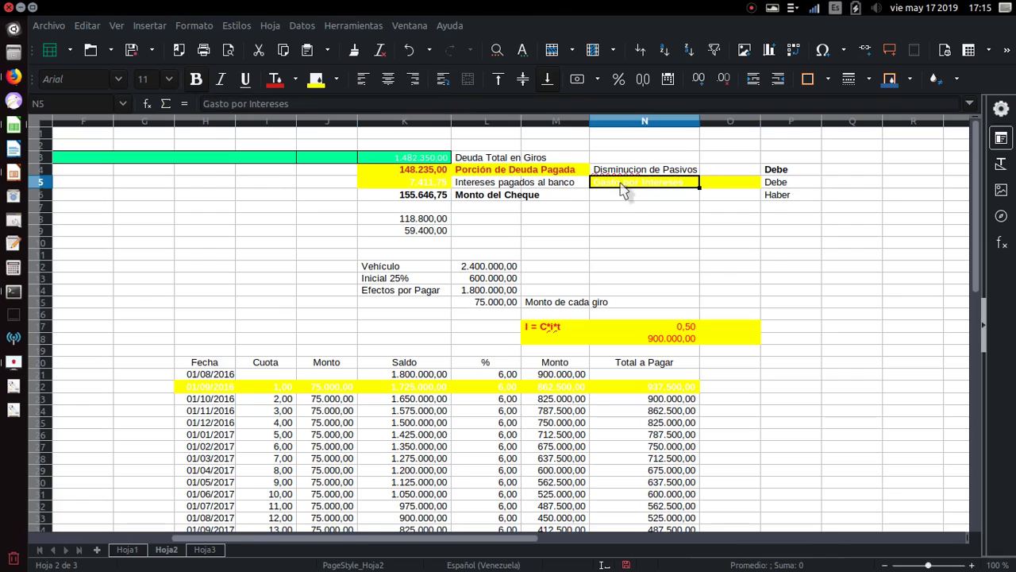
left_click(776, 185)
left_click(197, 79)
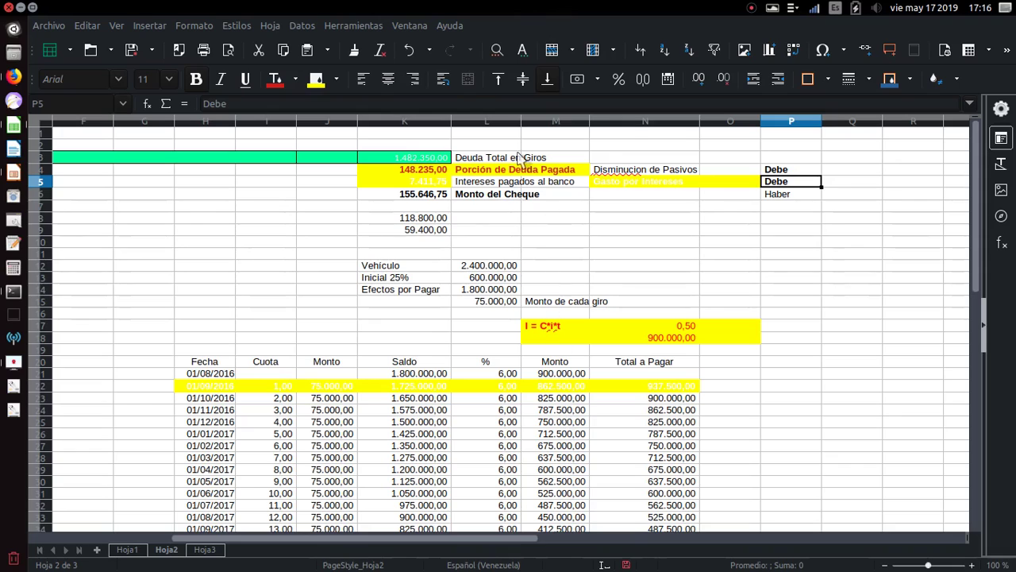
Step: Examine the Monto del Cheque formula in K6 and compare it with the sum of K4:K5
left_click(503, 196)
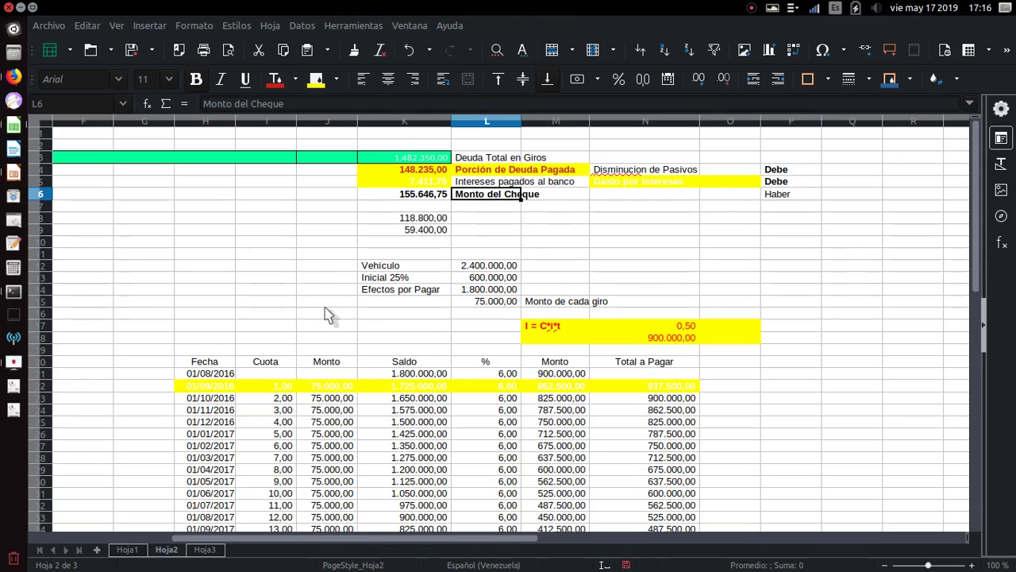
left_click(418, 196)
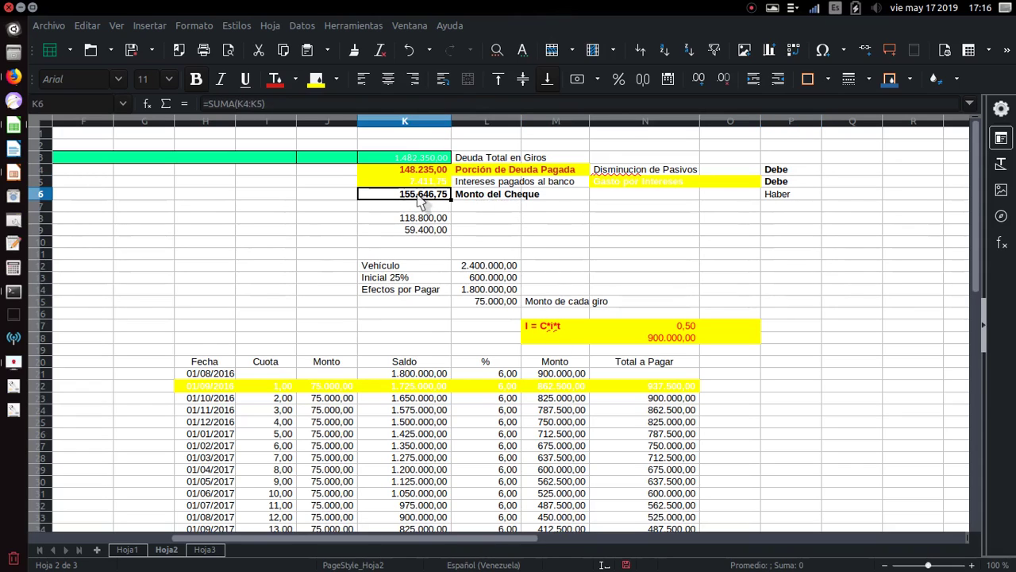
left_click(427, 173)
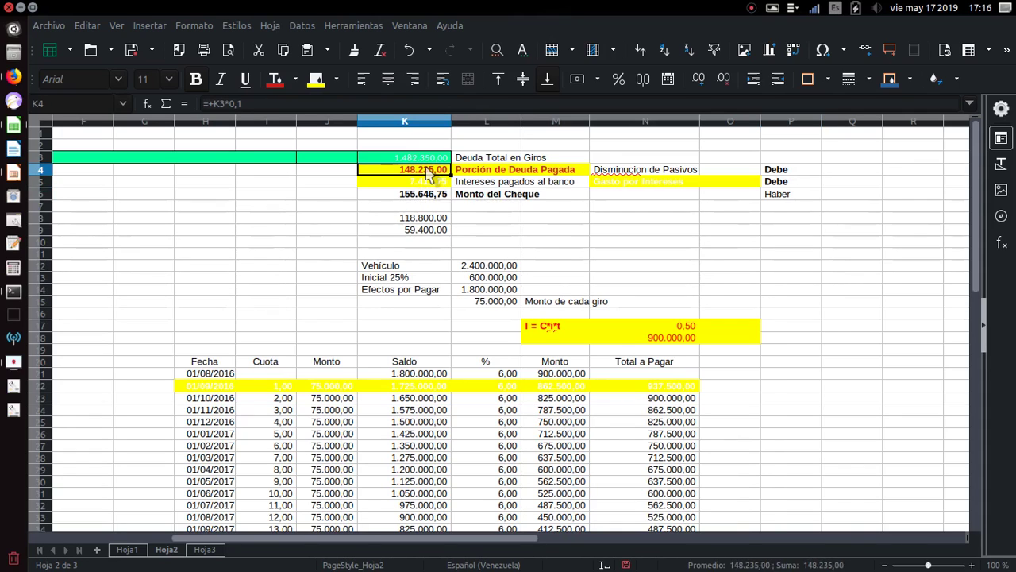
left_click_drag(427, 173, 427, 189)
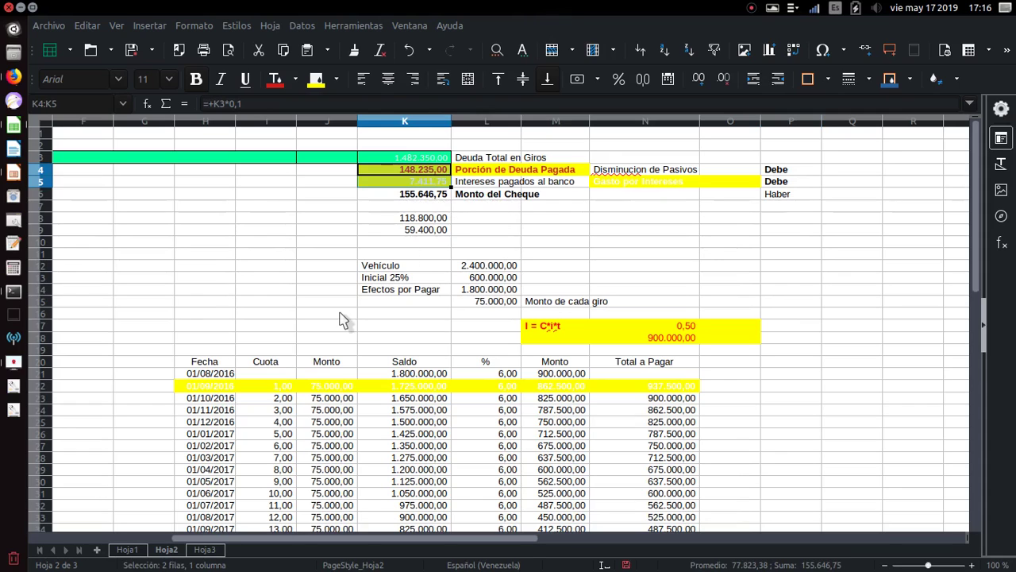
left_click(456, 199)
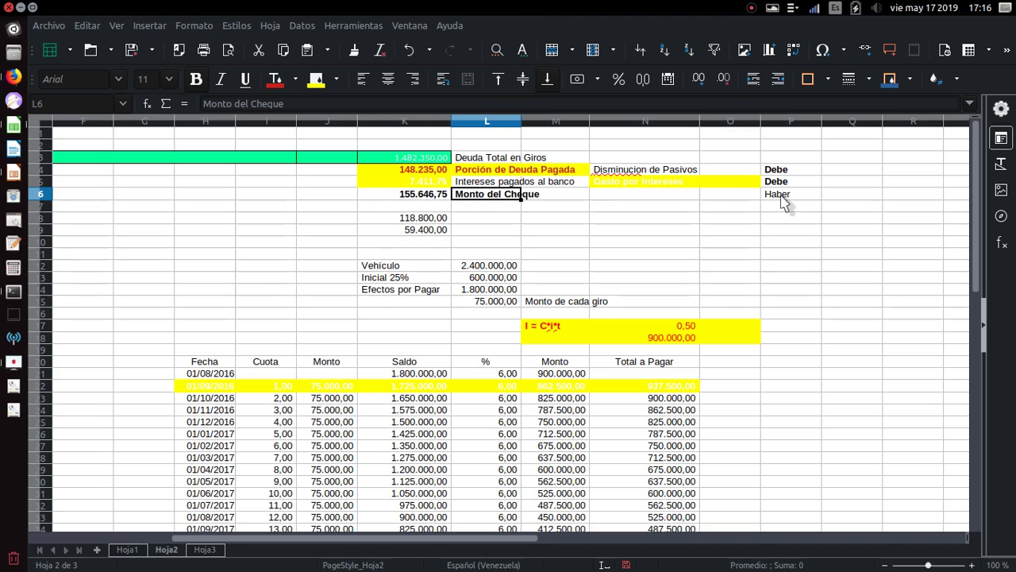
Step: Enter "Disminucion de Activos" in N6 on the Monto del Cheque row
left_click(605, 195)
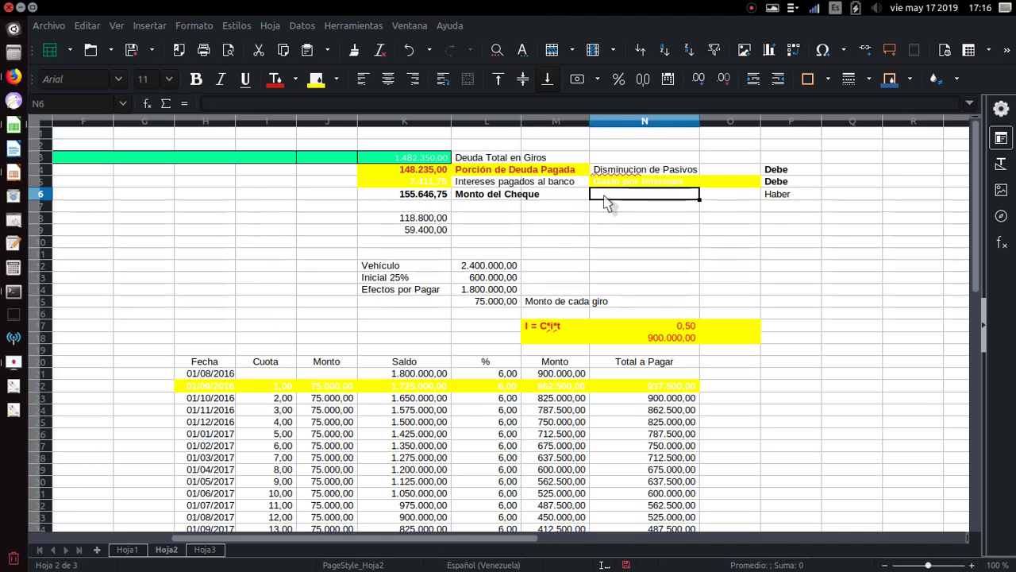
type("Disminucion de A")
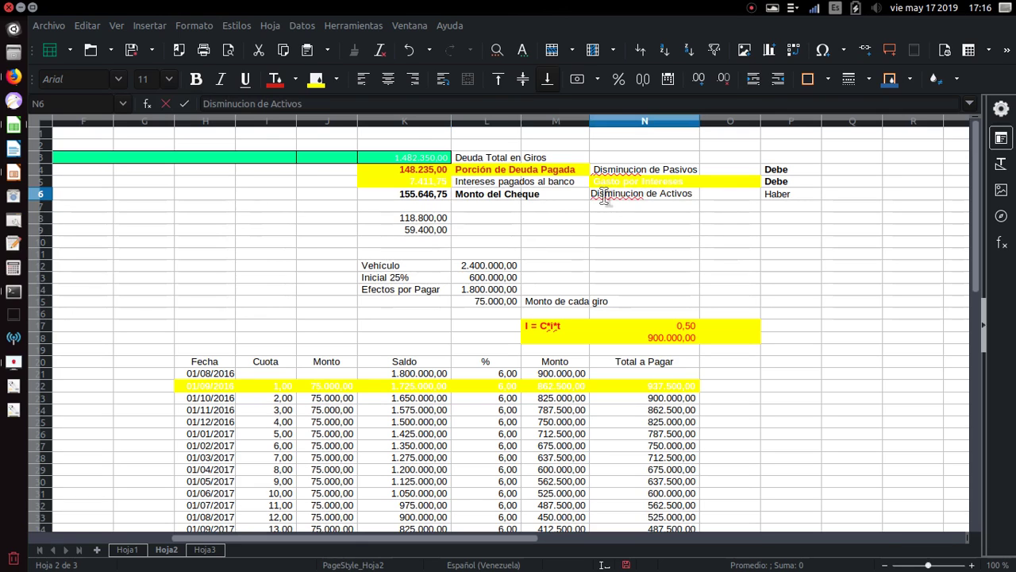
type("ctivos")
key("Return")
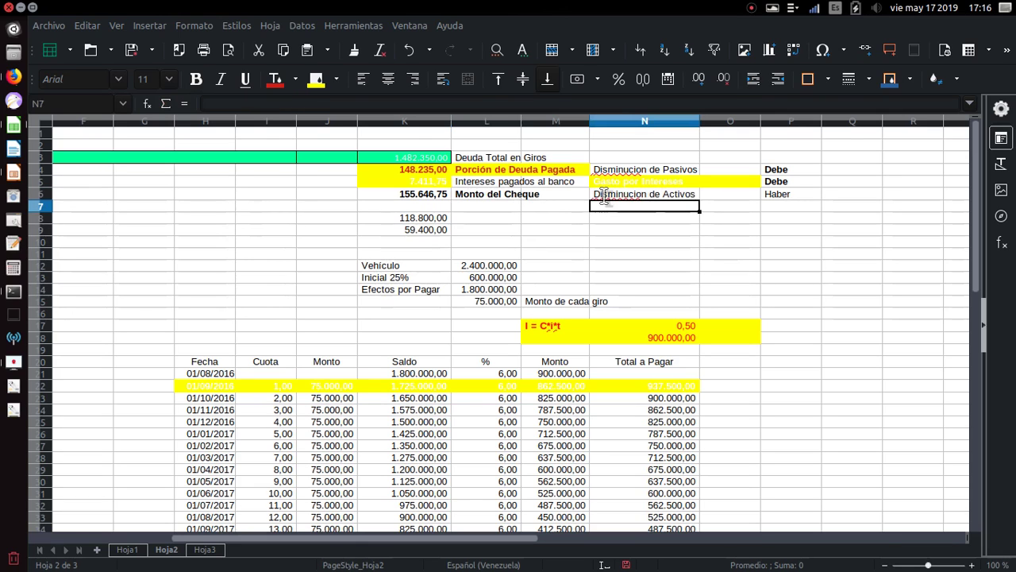
Step: Make the Haber label in P6 bold with a red font
key("Up")
key("Right")
key("Right")
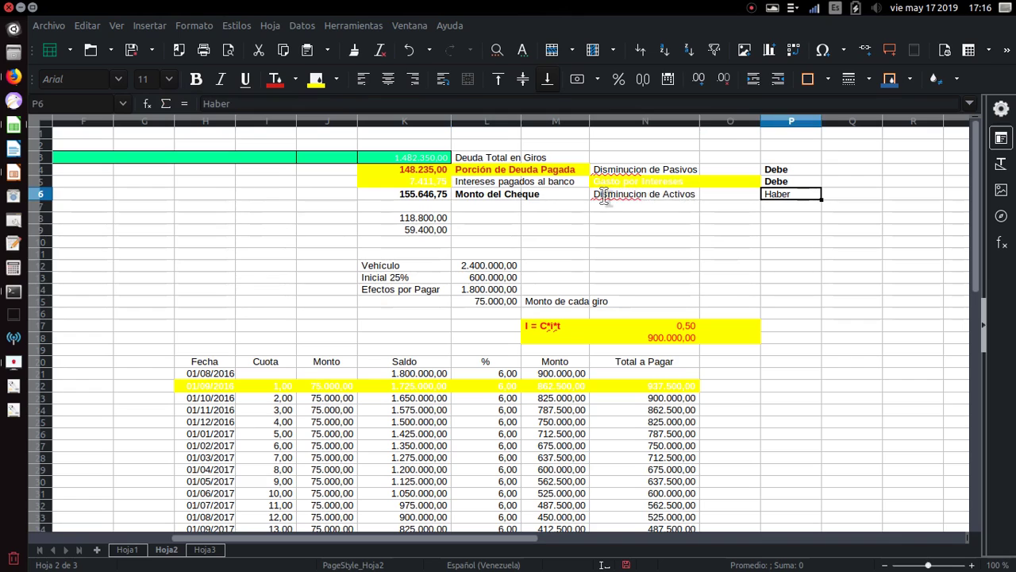
left_click(274, 80)
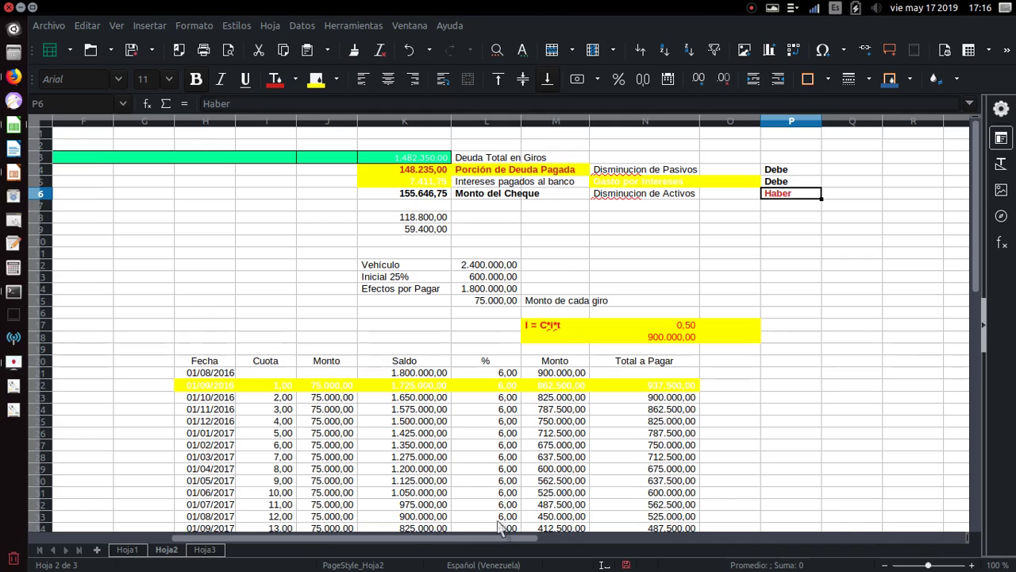
Step: Review journal entry 6 on Hoja1, matching Efectos por Pagar, Gastos por Intereses and Banco with their debit and credit amounts
left_click(127, 549)
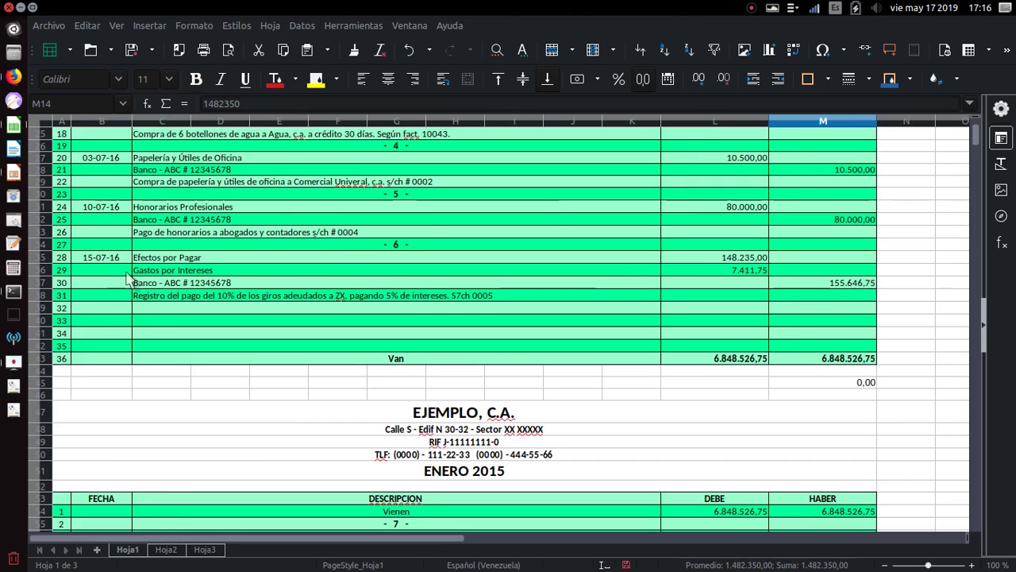
left_click(157, 261)
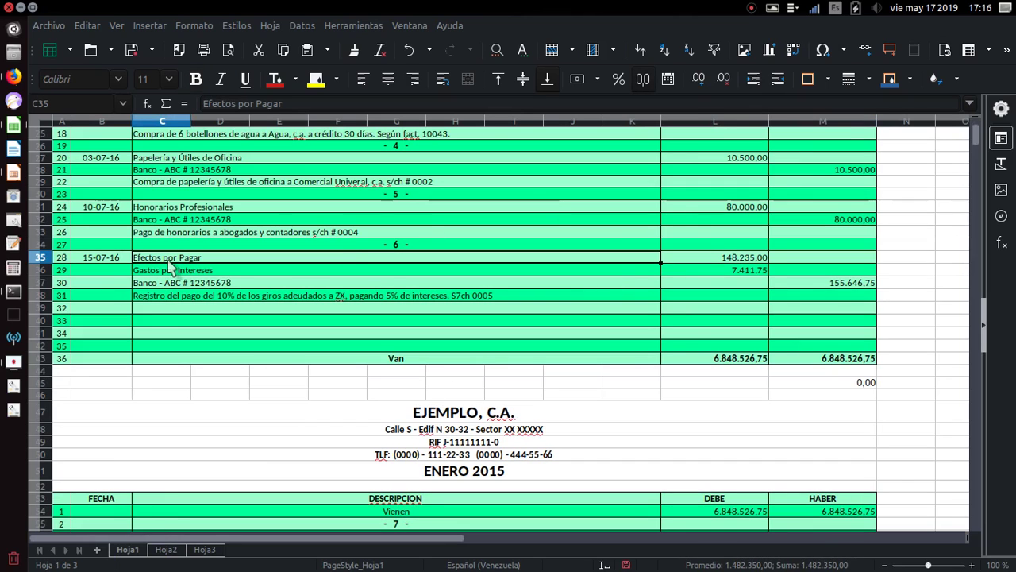
left_click(735, 260)
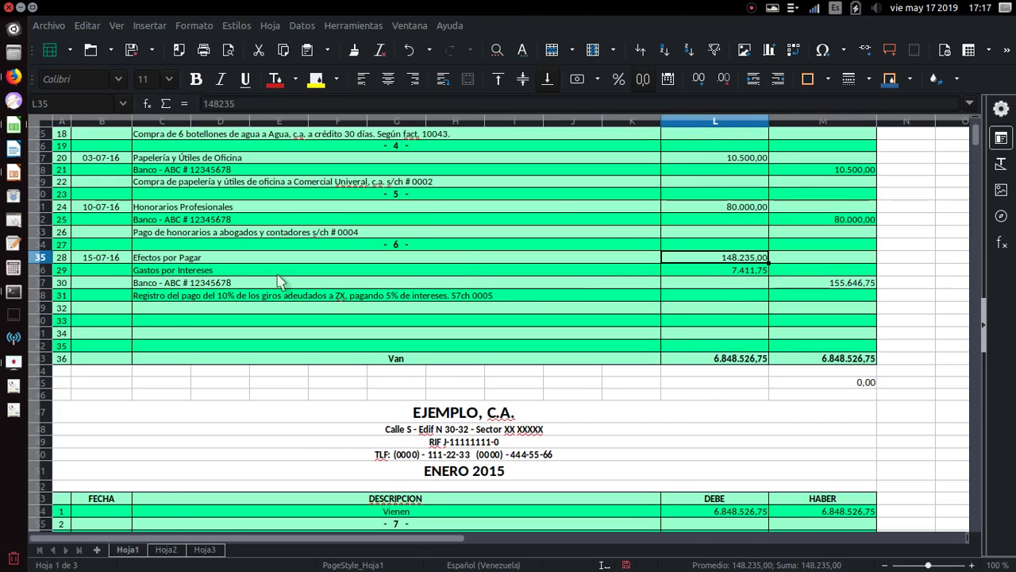
left_click(163, 271)
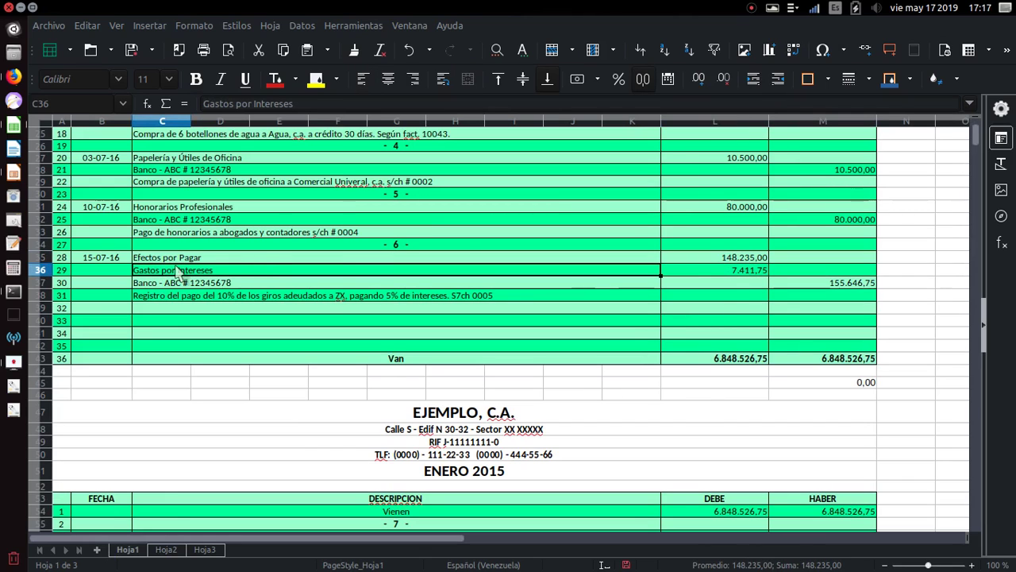
left_click(732, 271)
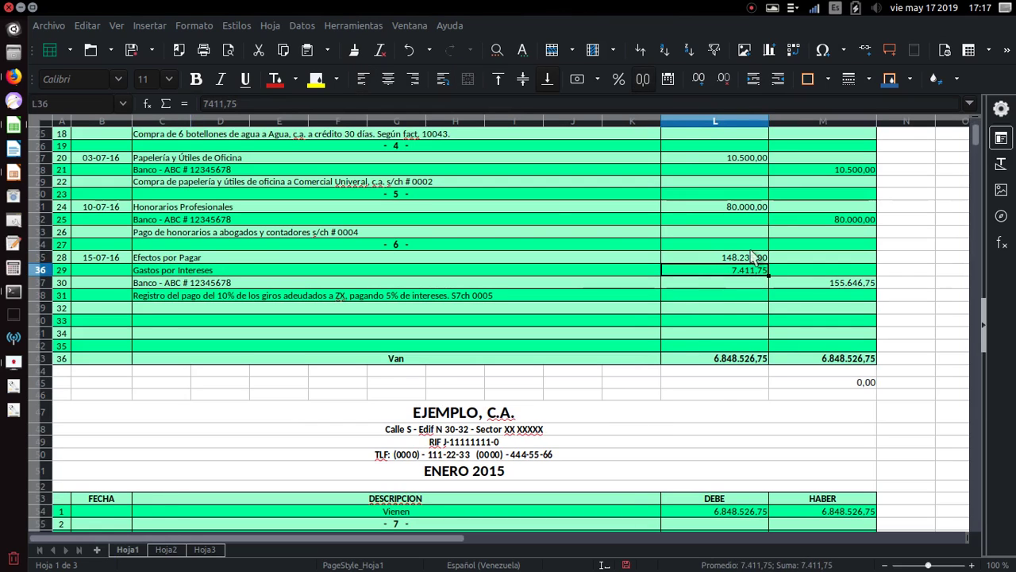
left_click(195, 283)
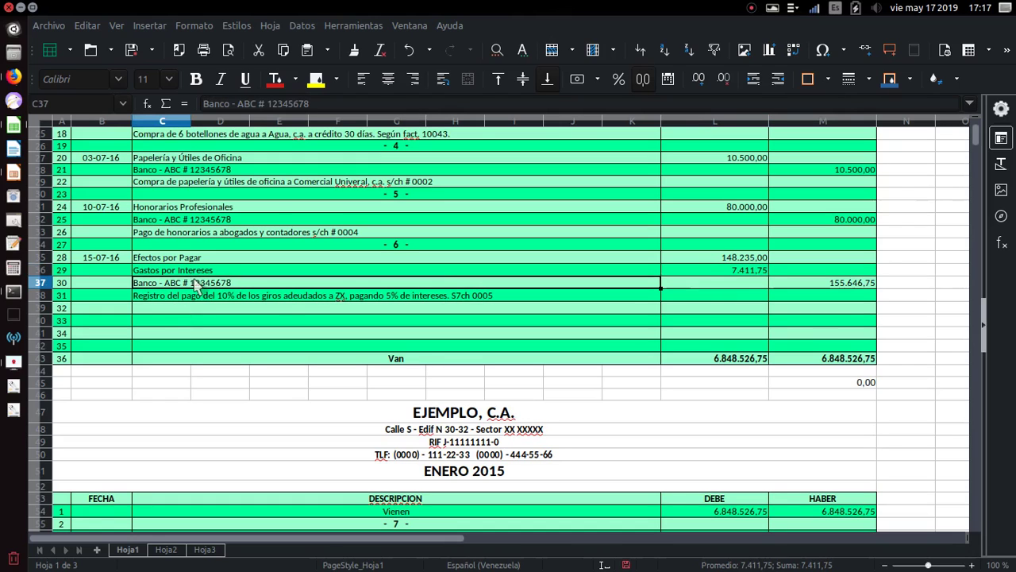
left_click(858, 284)
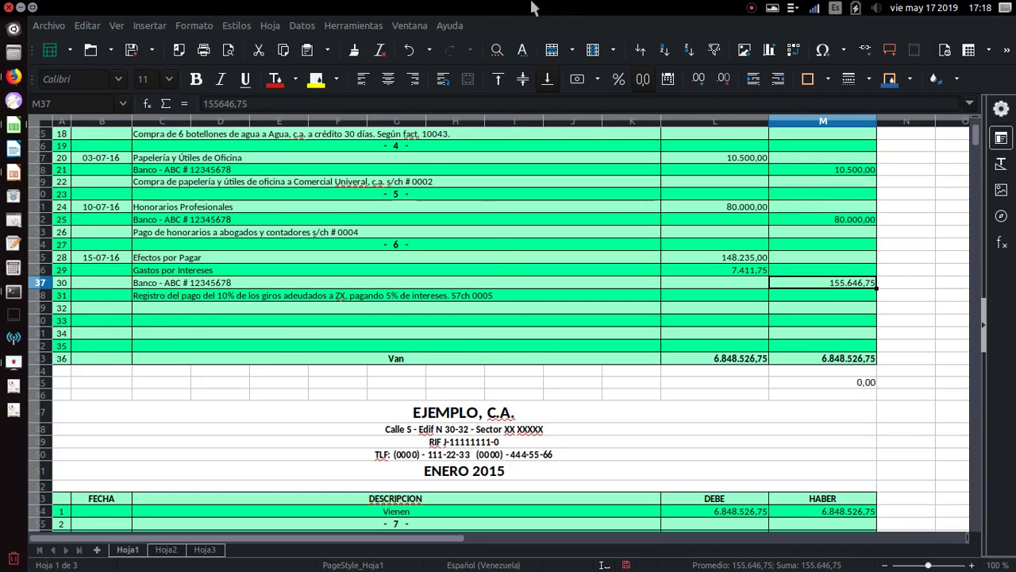
left_click(150, 25)
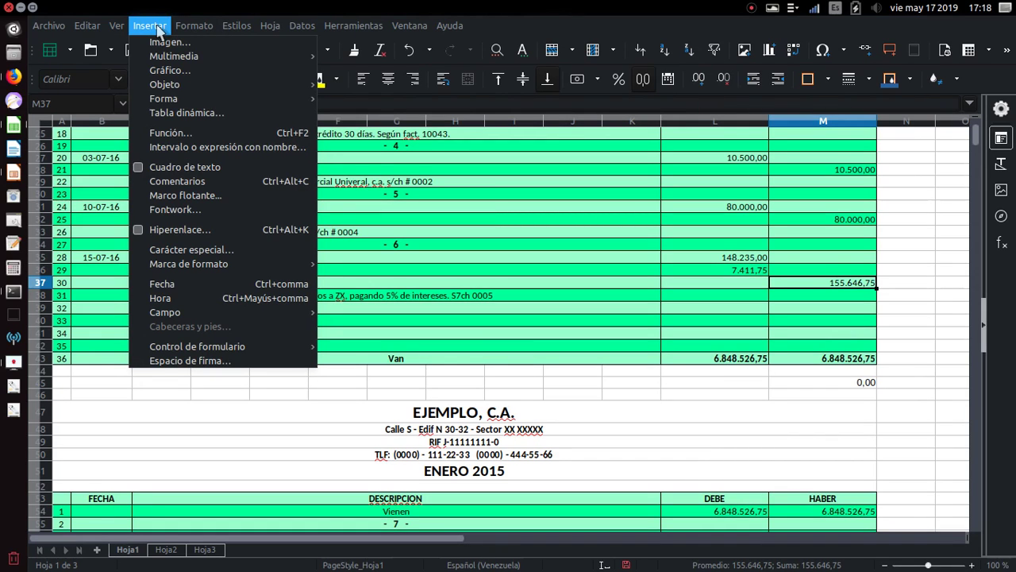
left_click(156, 30)
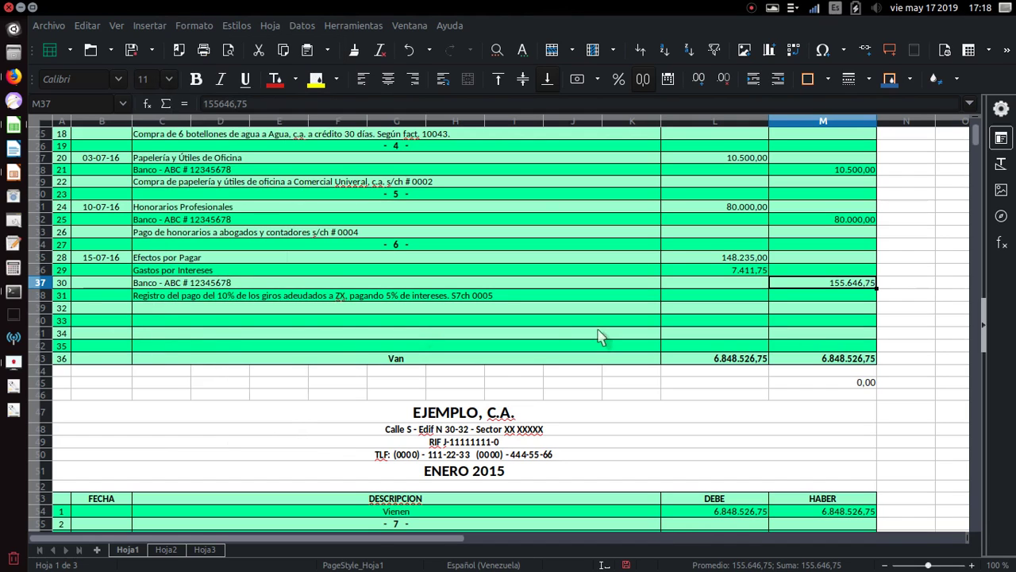
left_click(142, 27)
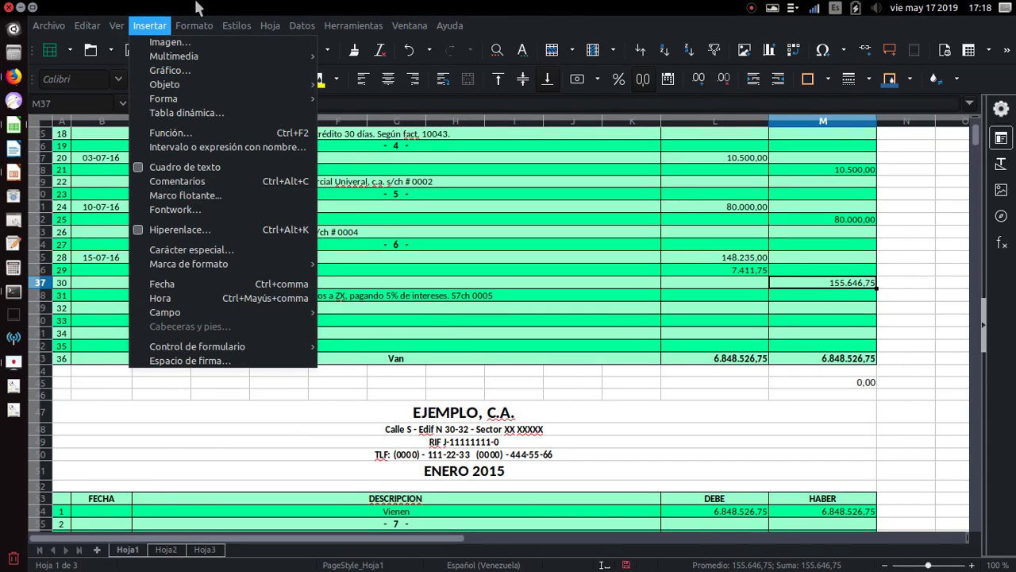
key("Escape")
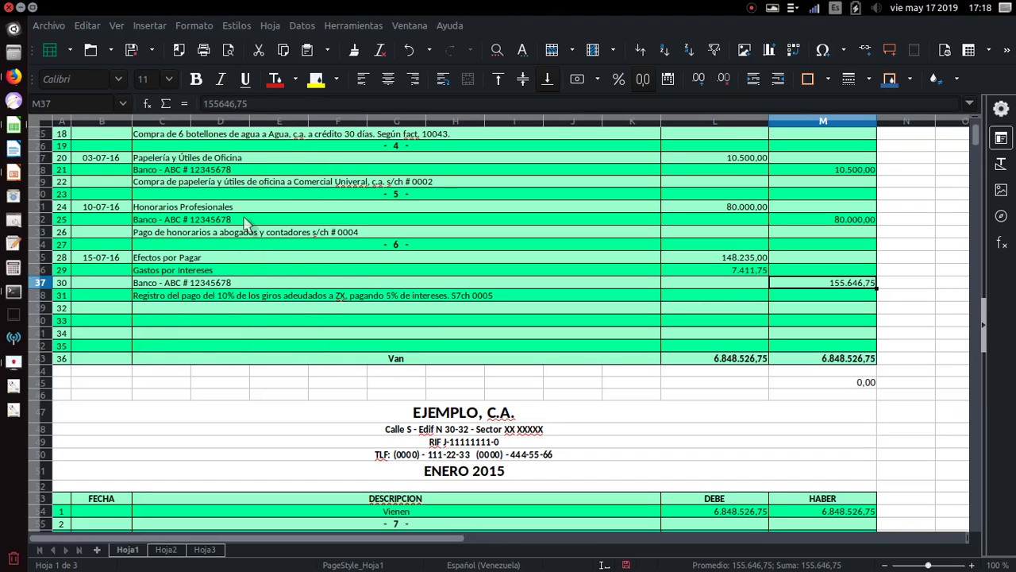
Step: Fill the empty journal lines 32 to 34 (B39:M41) below entry 6 with a yellow background
left_click(83, 312)
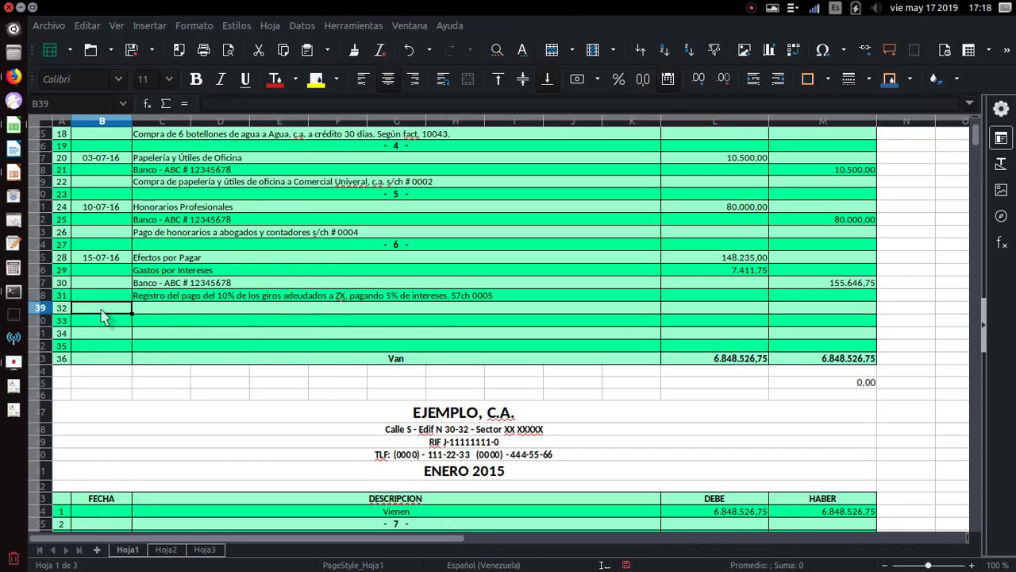
key("shift+Down")
key("shift+Down")
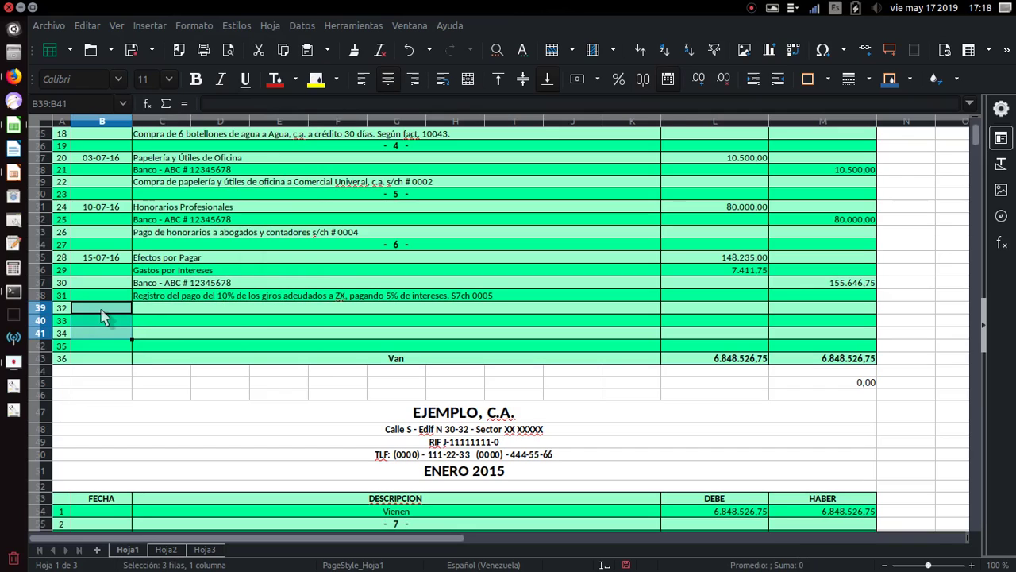
key("shift+Right")
key("shift+Right")
key("shift+Right")
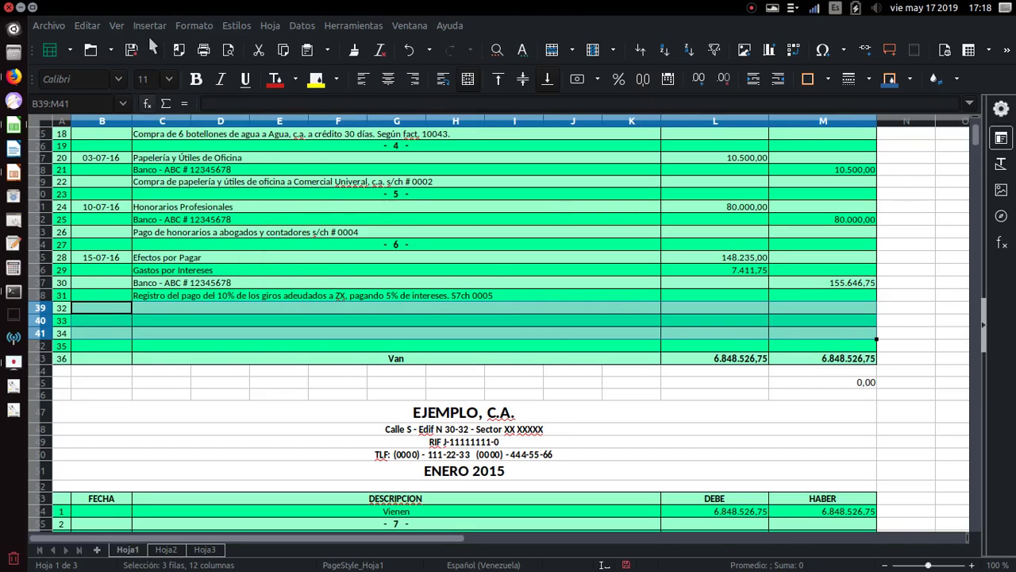
left_click(316, 82)
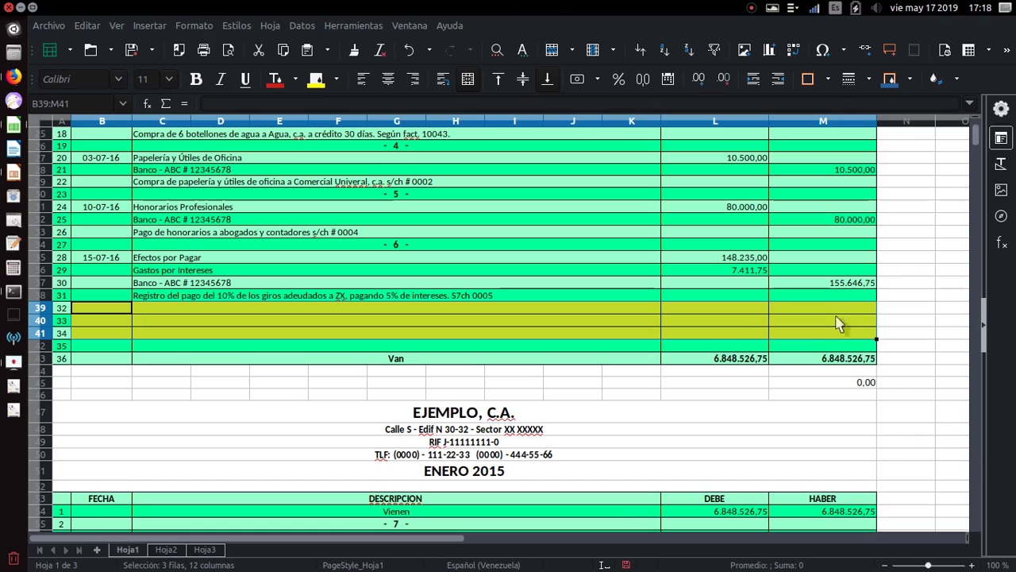
Step: Compare the Debe and Haber totals on the Van row, L43 and M43, checking the entries they sum
left_click(738, 362)
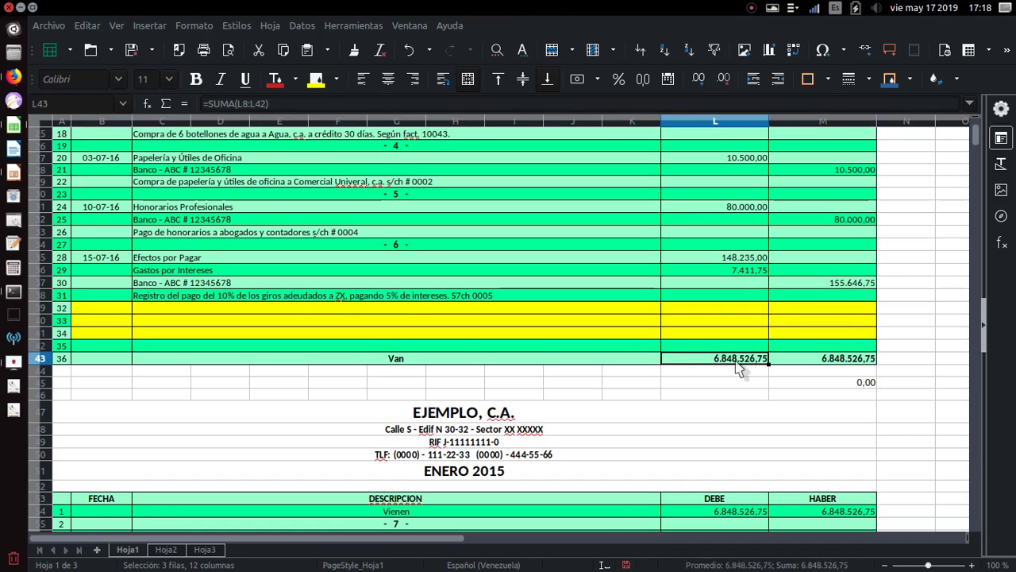
left_click(840, 364)
scroll(955, 354, "up", 6)
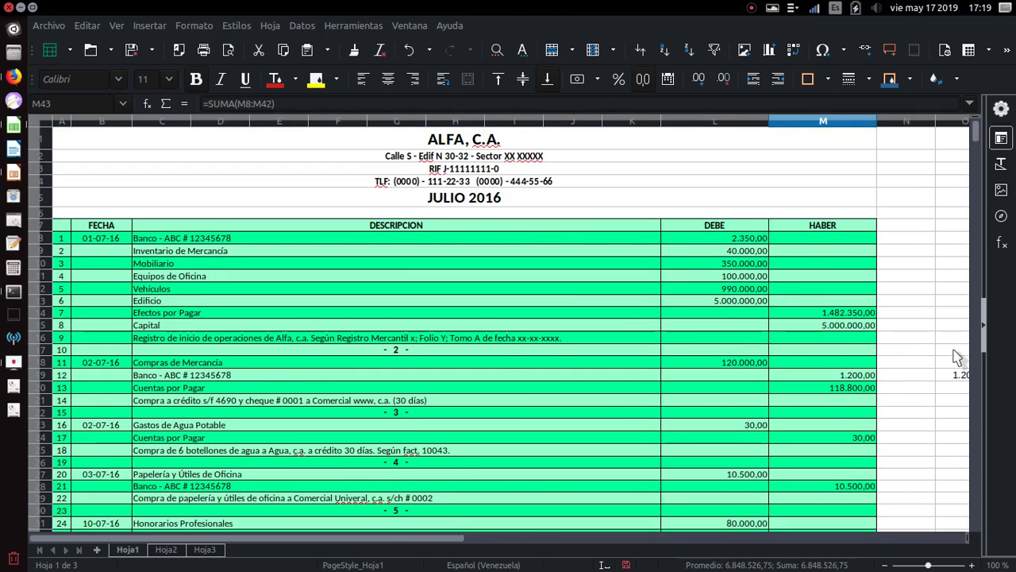
scroll(909, 240, "down", 5)
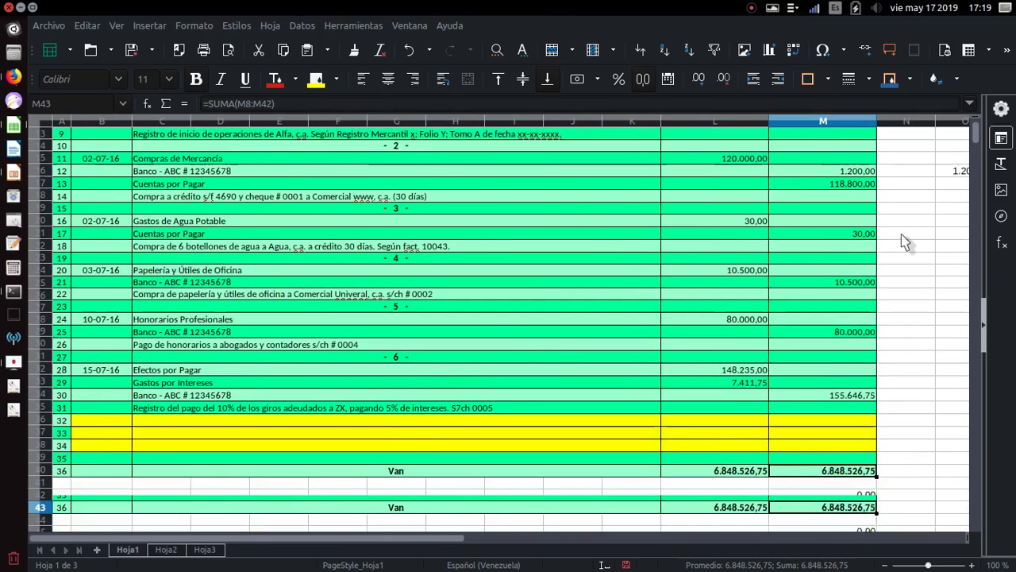
scroll(905, 242, "down", 5)
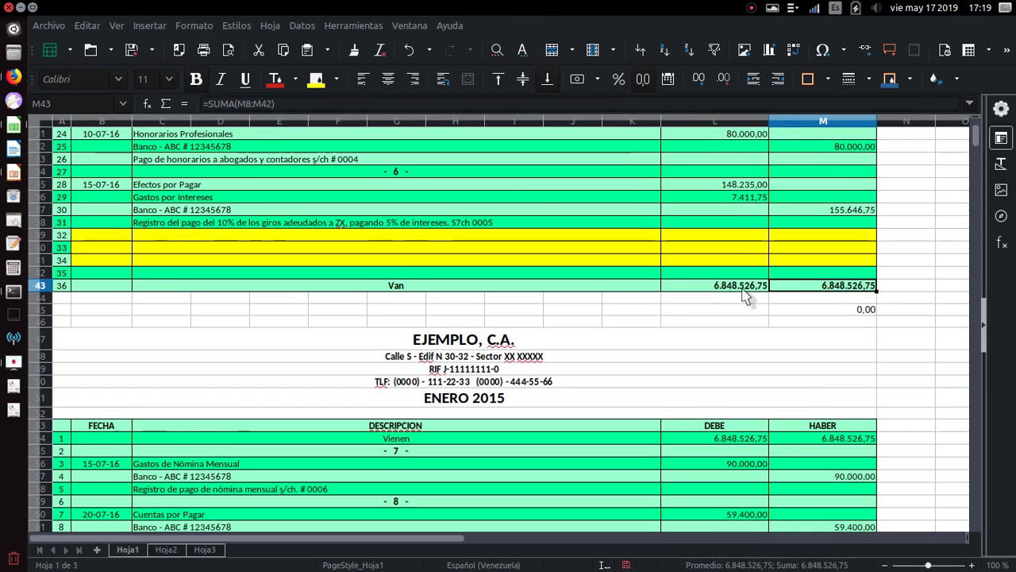
left_click(743, 287)
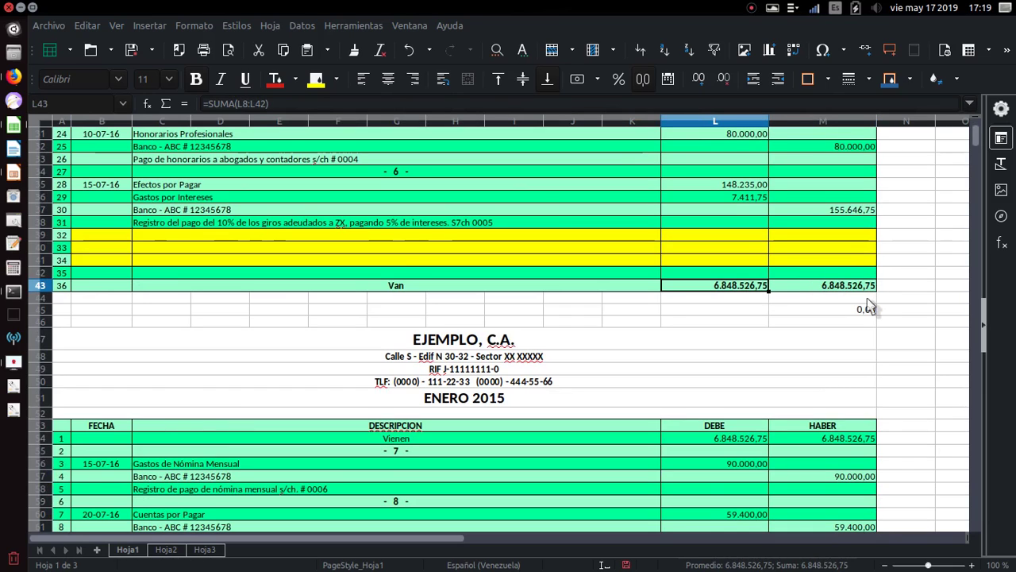
left_click(833, 288)
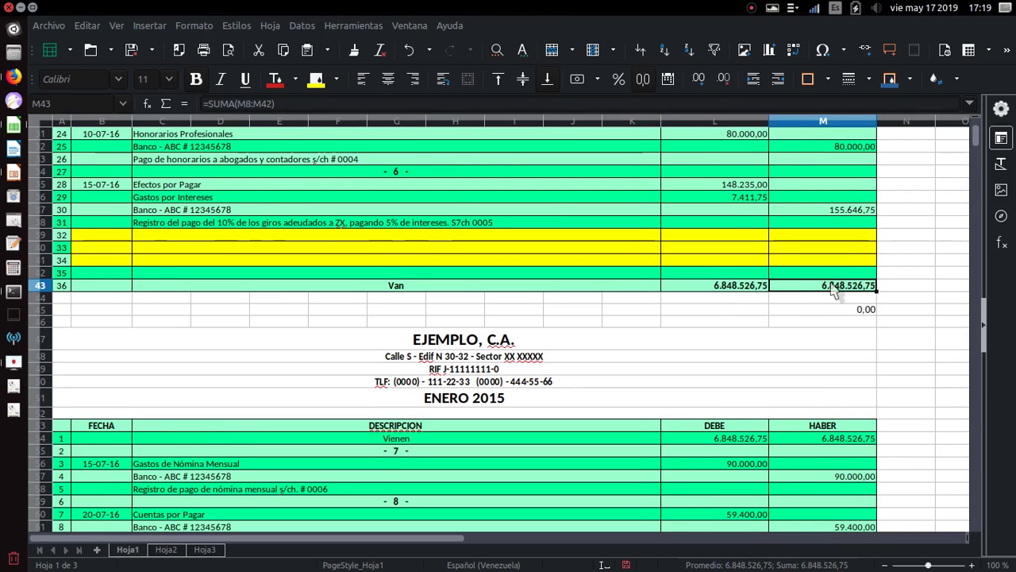
left_click(683, 291)
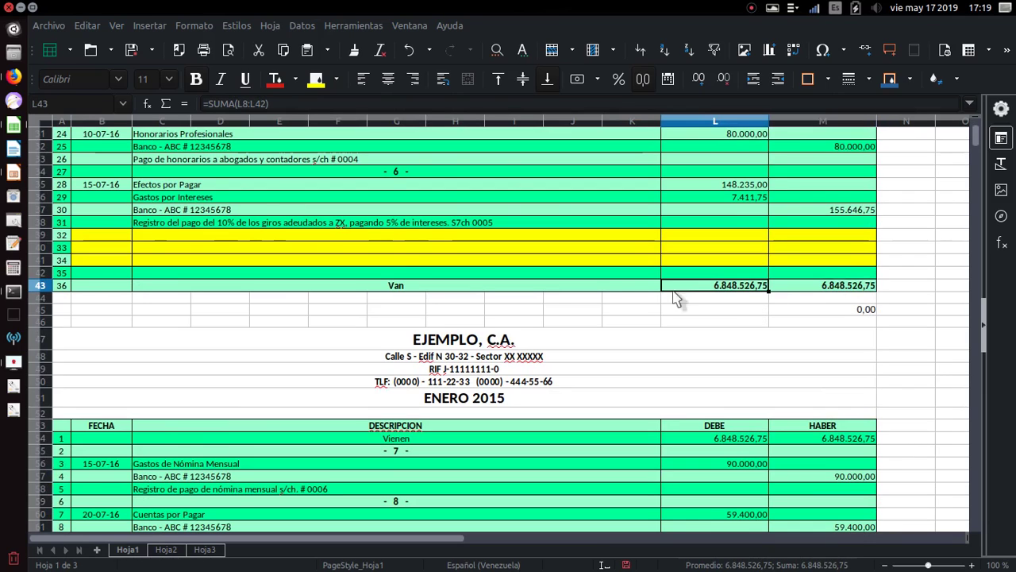
left_click(811, 288)
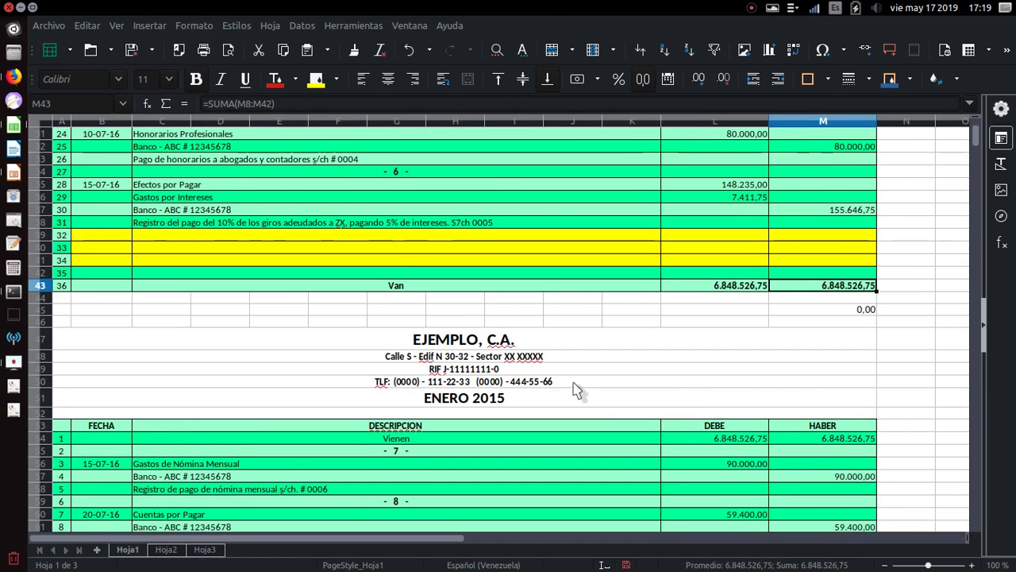
Step: Examine how the Van totals carry over to the Vienen row at the start of the second journal page
scroll(575, 389, "down", 4)
scroll(575, 386, "up", 2)
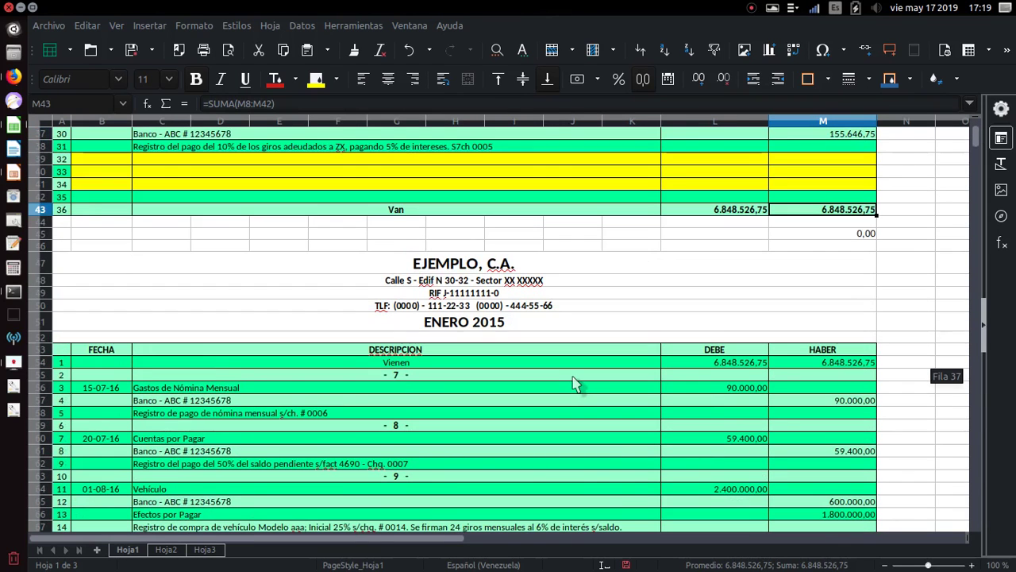
scroll(578, 382, "down", 1)
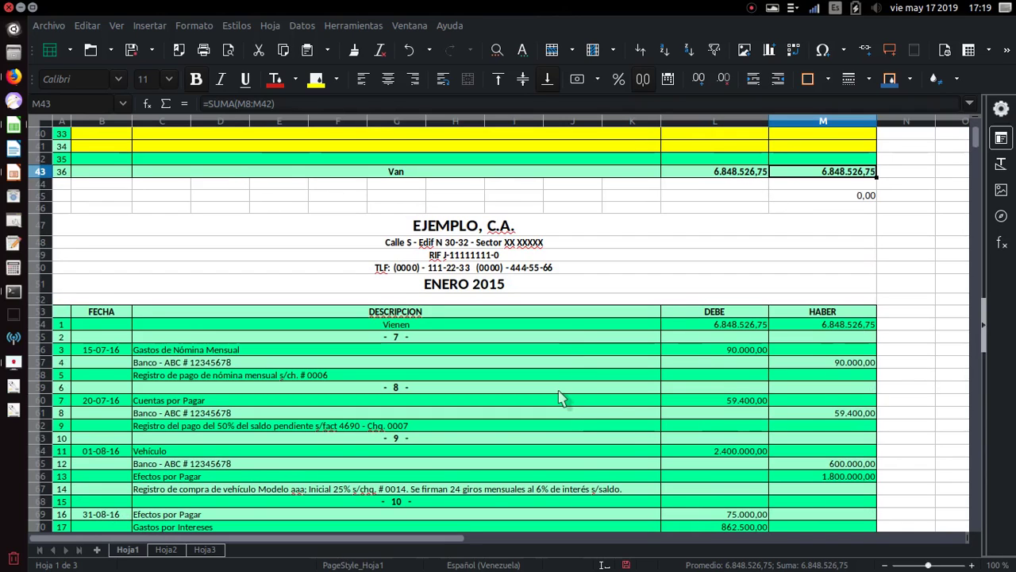
scroll(560, 397, "down", 4)
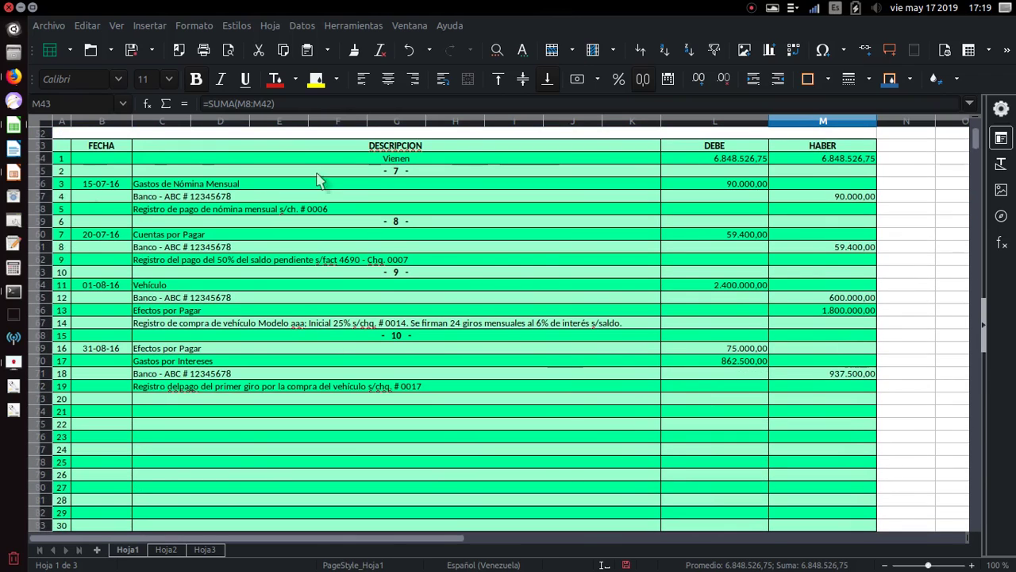
left_click(395, 159)
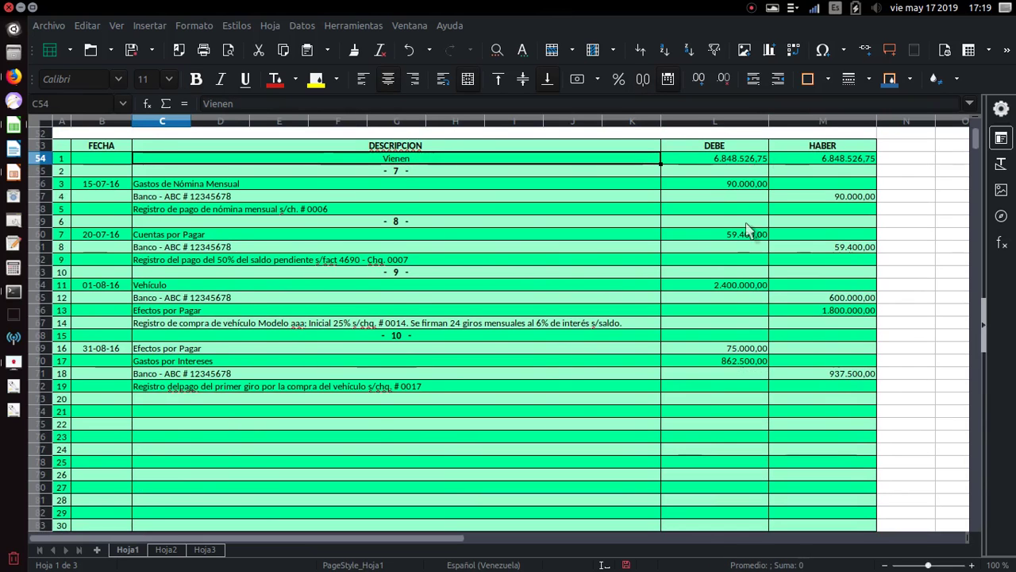
scroll(746, 230, "up", 3)
scroll(747, 230, "up", 1)
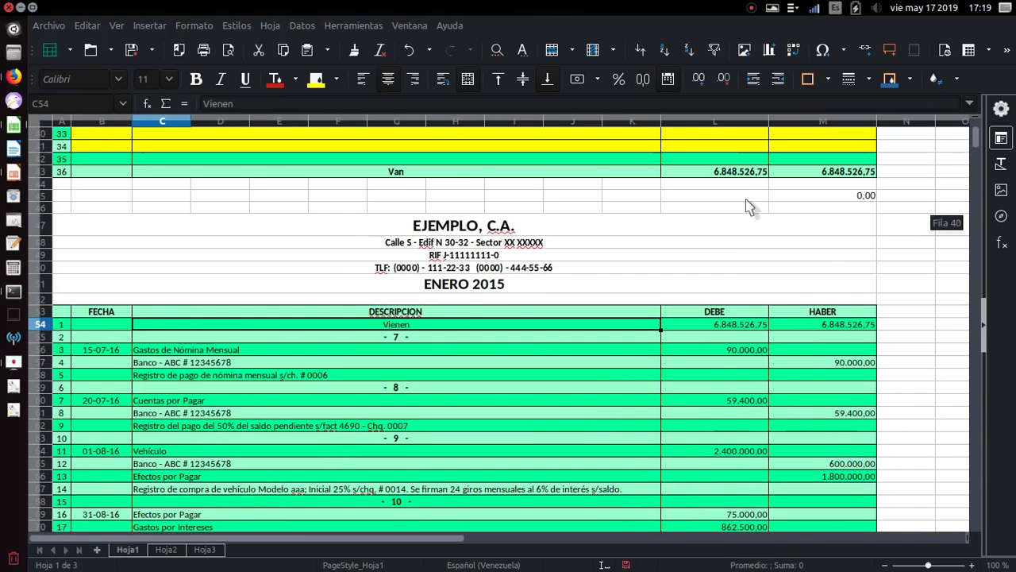
scroll(516, 402, "down", 4)
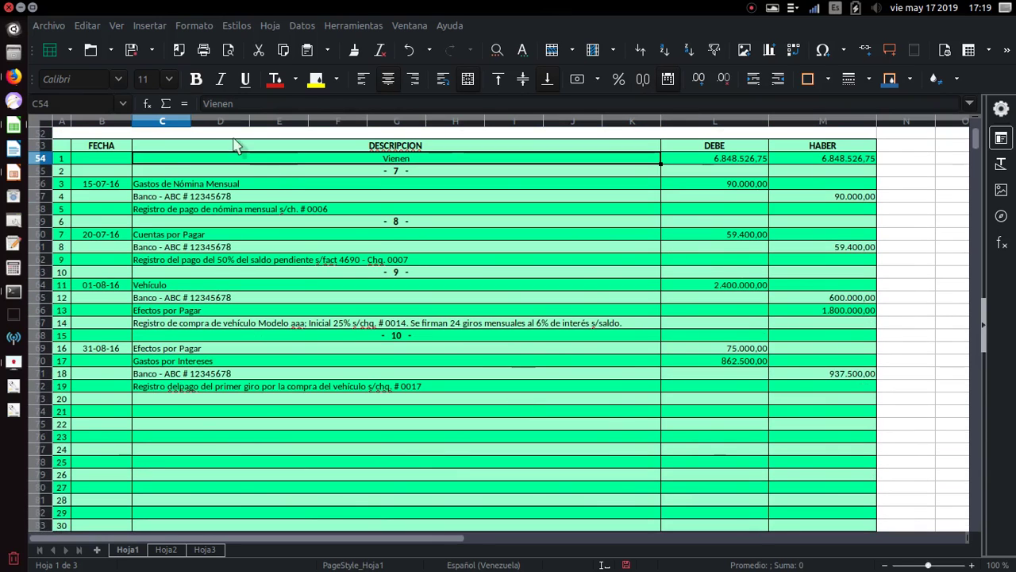
Step: Save the workbook with the journal's highlighted blank lines
scroll(273, 150, "up", 5)
scroll(294, 214, "up", 3)
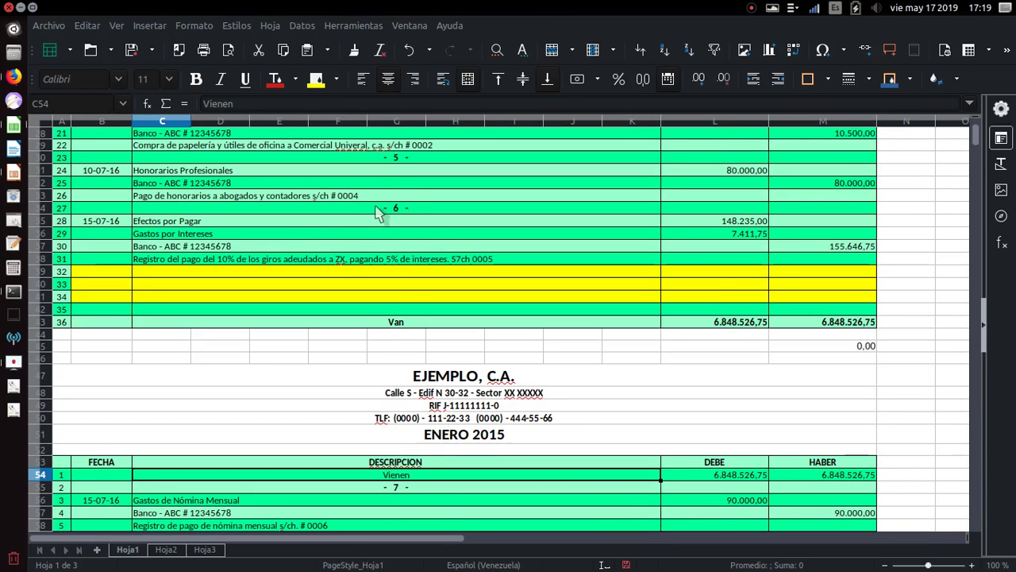
key("ctrl+s")
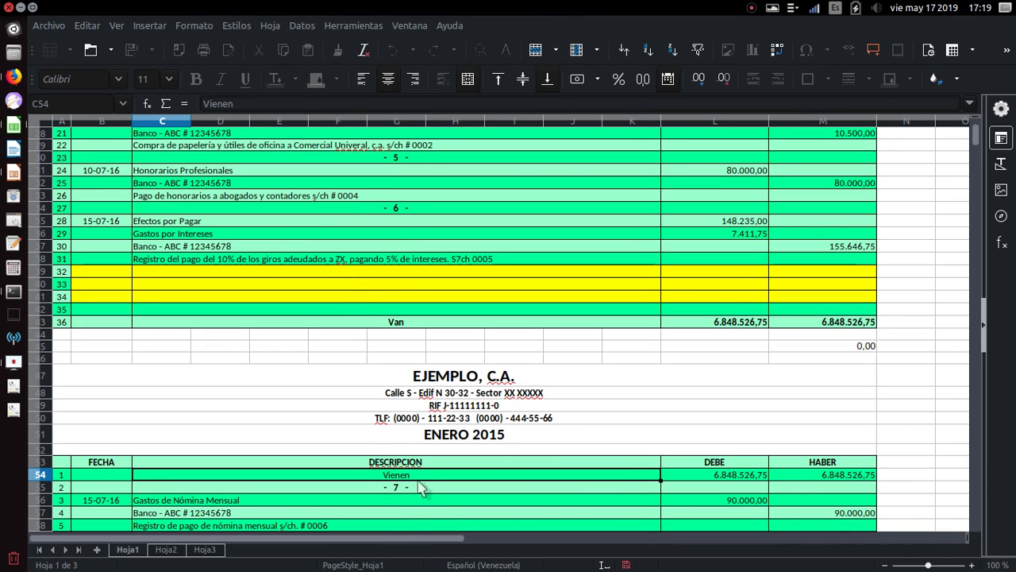
Step: Examine entry 7 on the second journal page, starting with the Gastos de Nómina Mensual account
scroll(639, 190, "down", 3)
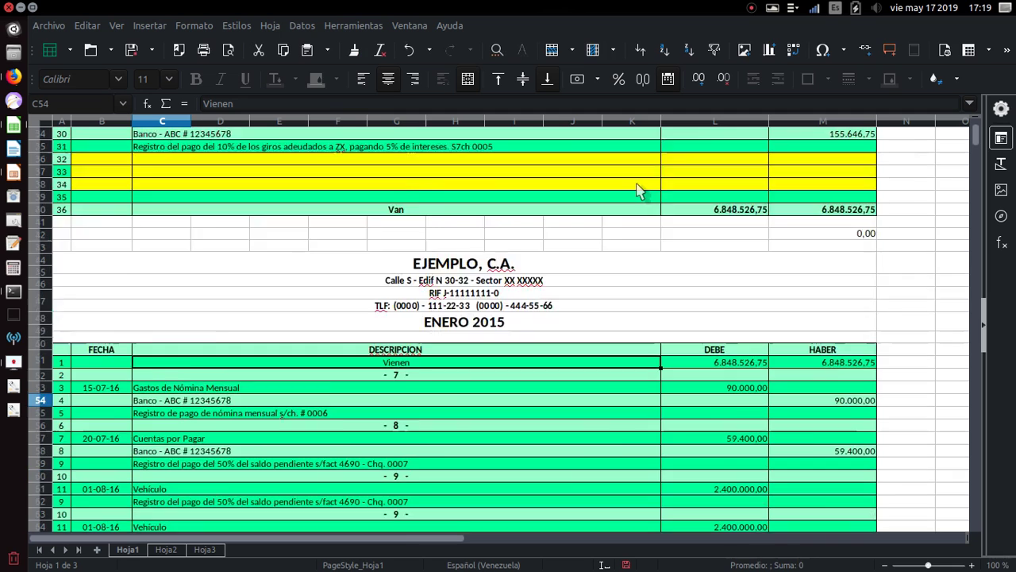
scroll(408, 424, "down", 2)
scroll(401, 432, "down", 2)
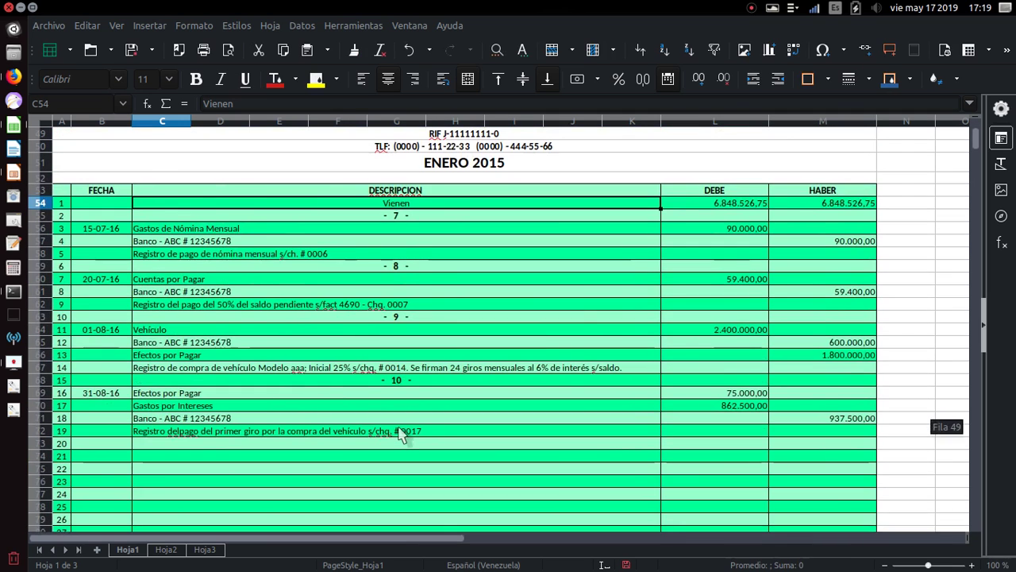
scroll(401, 433, "down", 1)
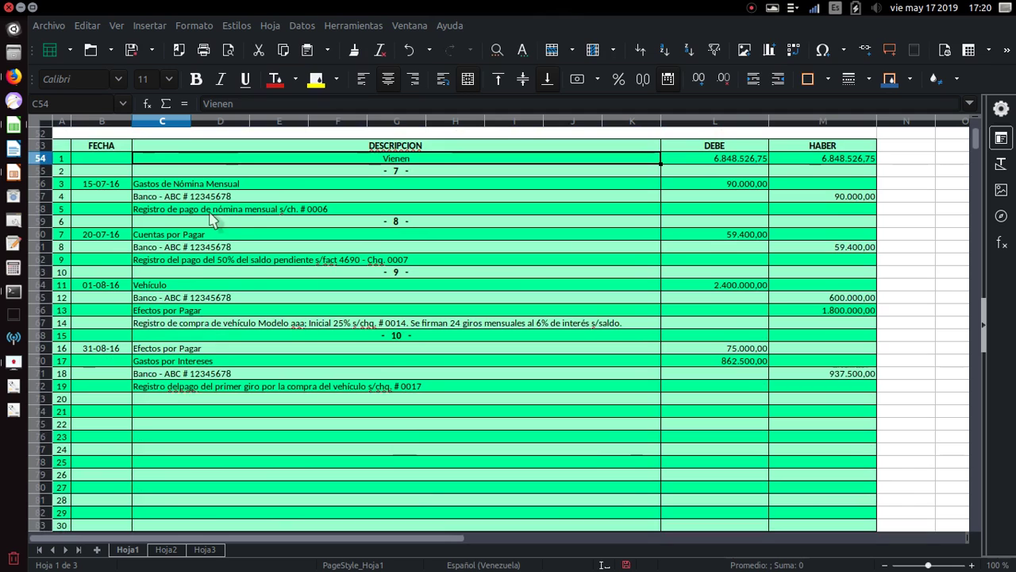
left_click(189, 186)
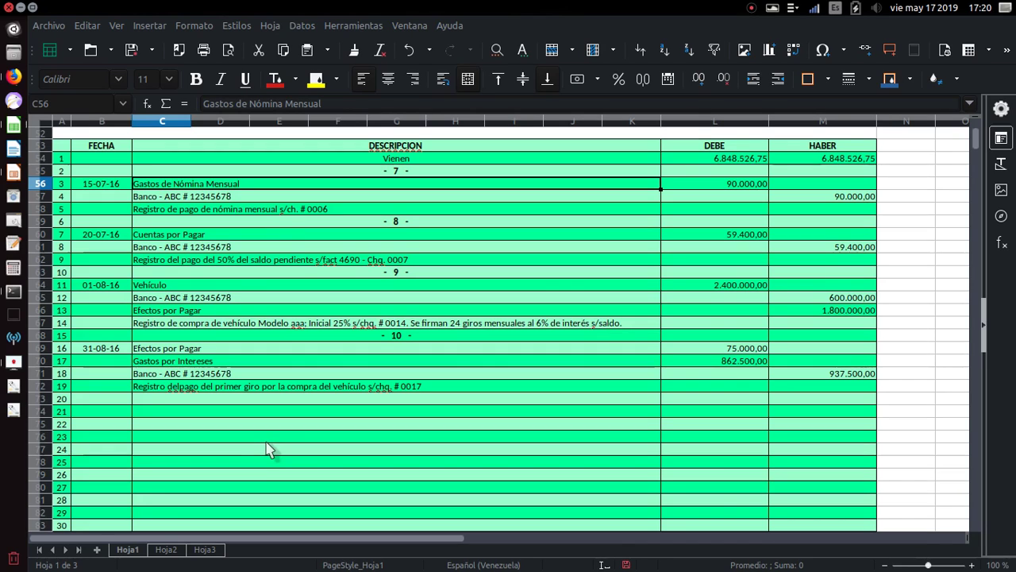
Step: Examine the Gastos de Nómina Mensual debit in entry 7 against the matching Banco credit
key("Right")
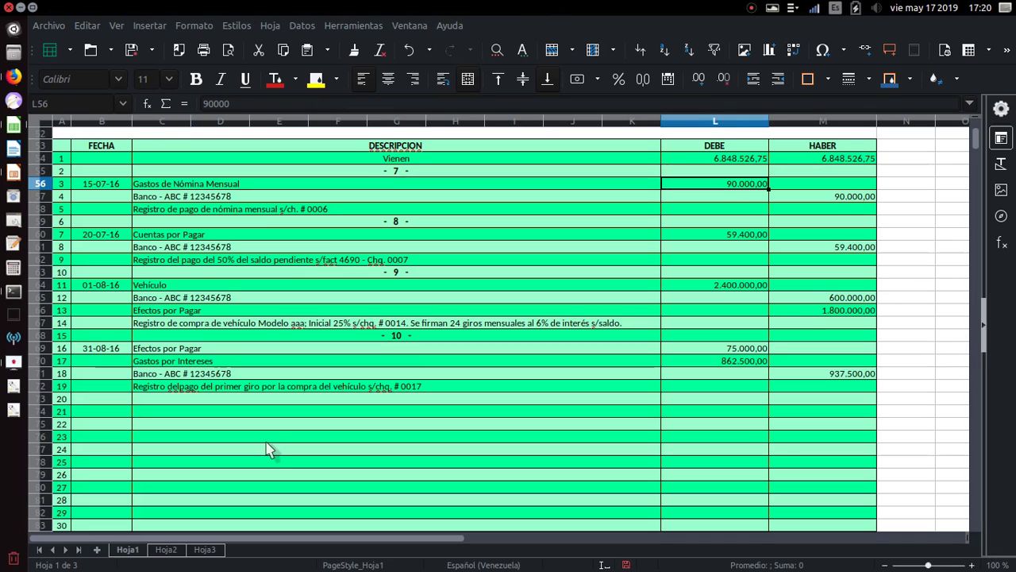
key("Down")
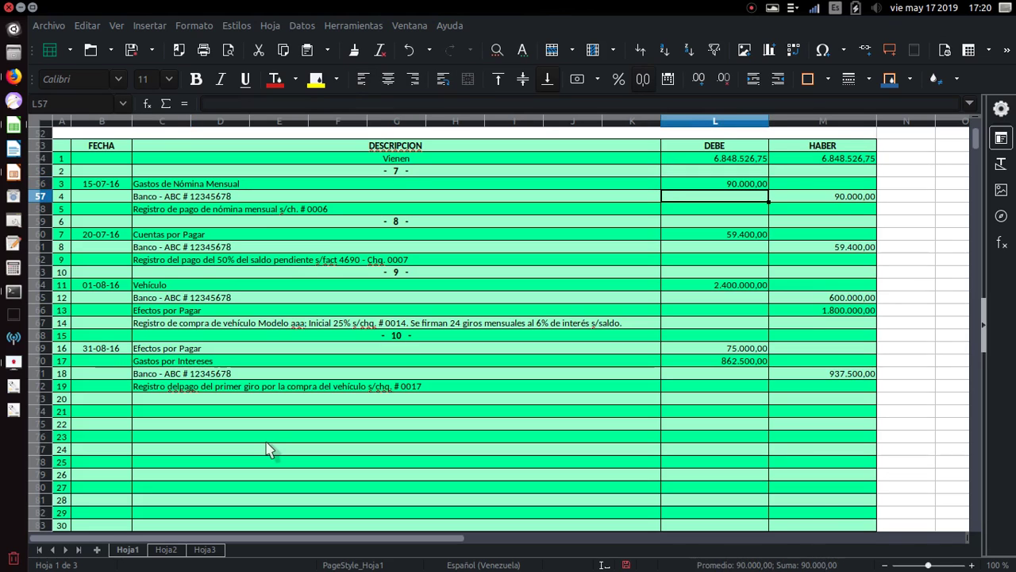
key("Left")
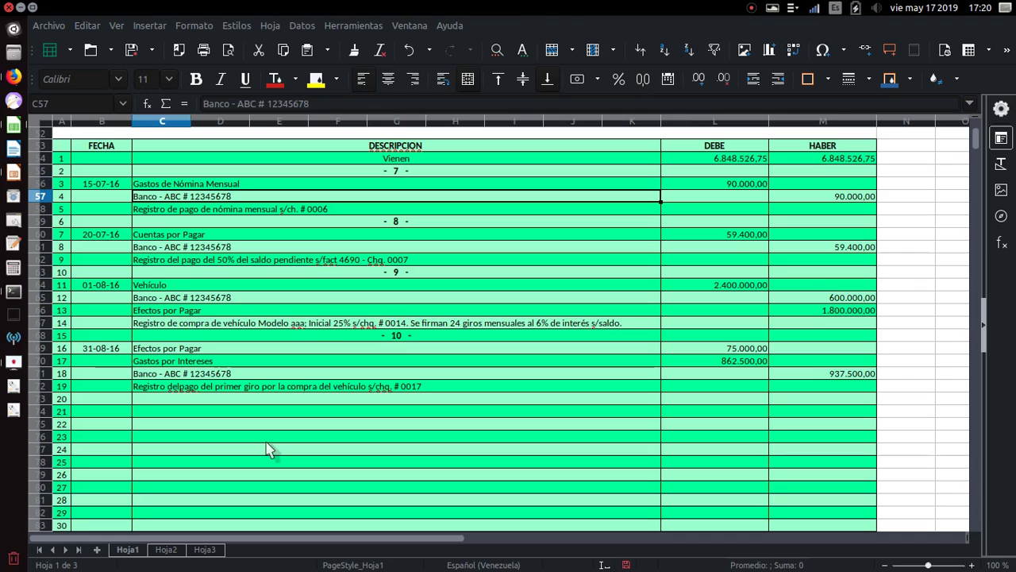
key("Right")
key("Right")
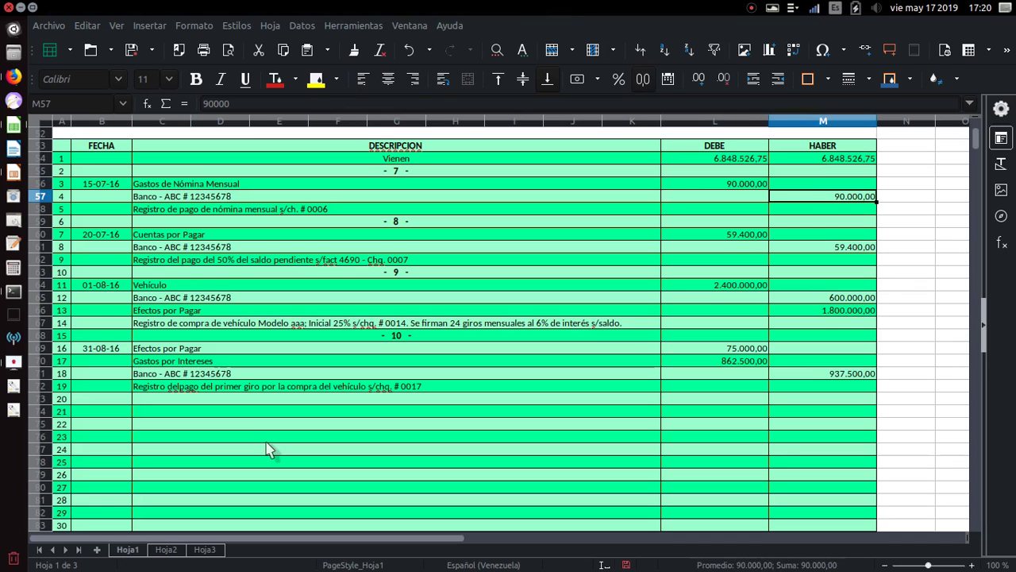
left_click(735, 185)
left_click(335, 184)
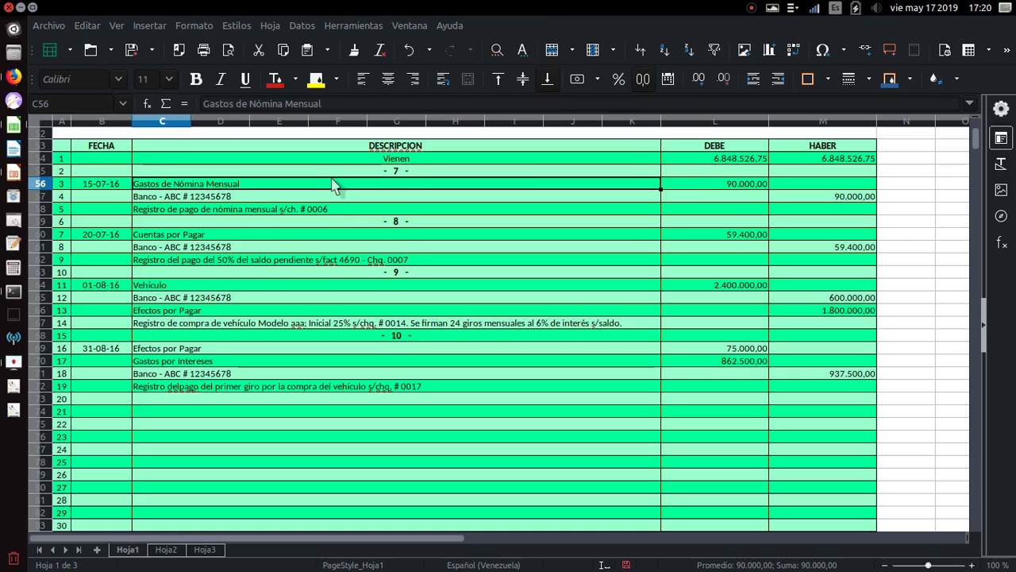
left_click(188, 199)
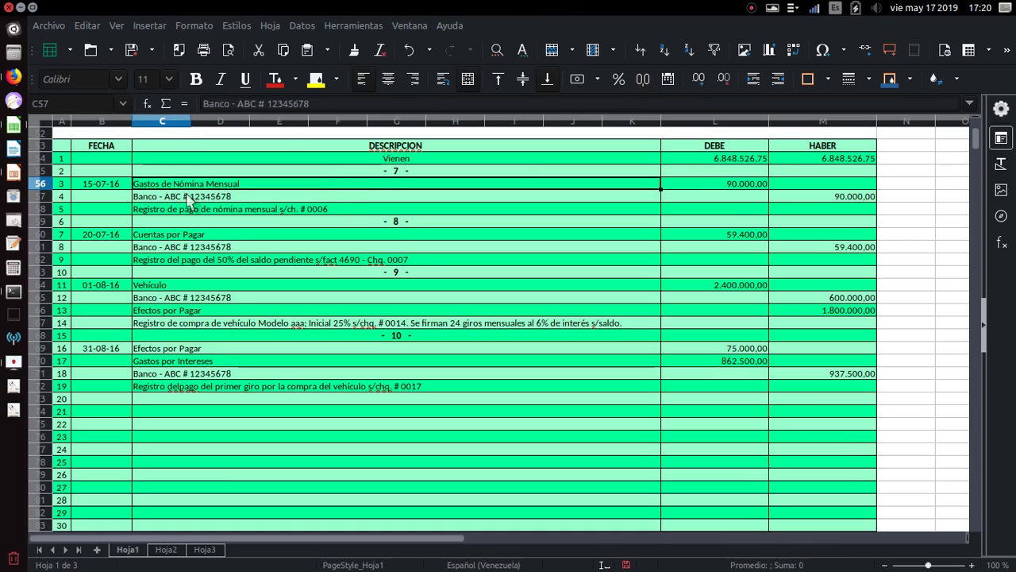
left_click(830, 198)
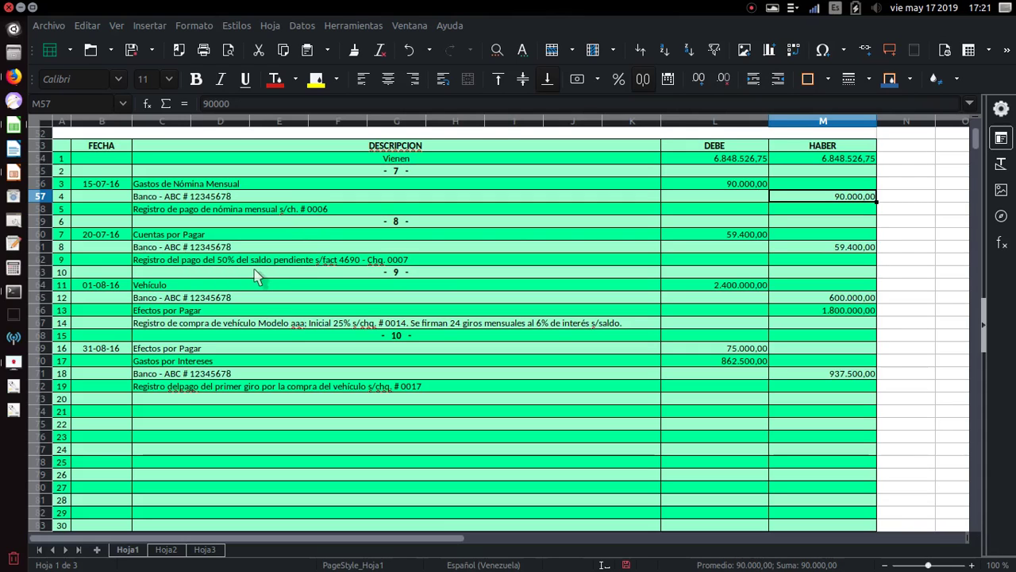
Step: Highlight the description of entry 2, the credit purchase in C21, with a yellow background and bold text
scroll(256, 275, "down", 1)
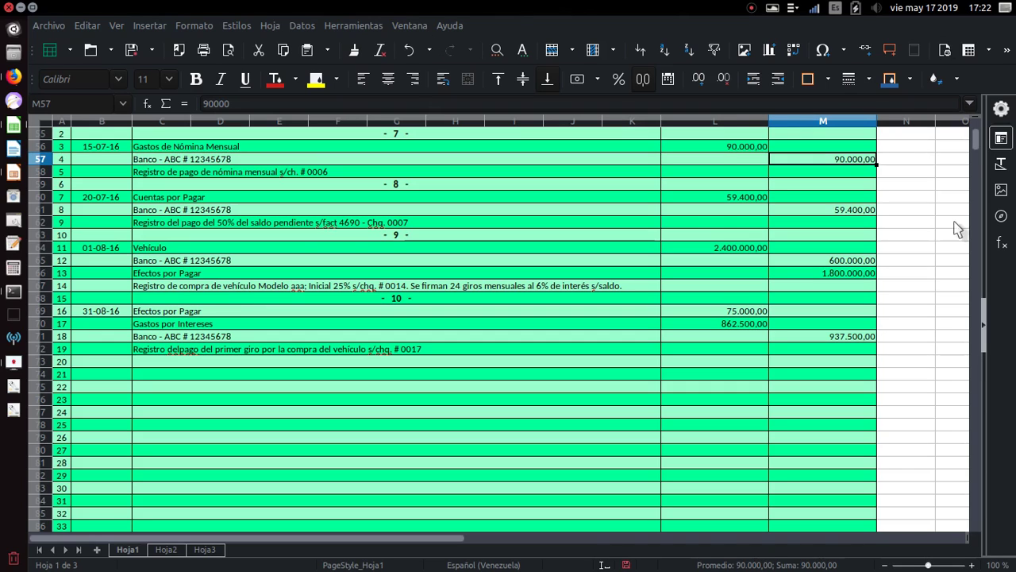
left_click_drag(978, 147, 978, 131)
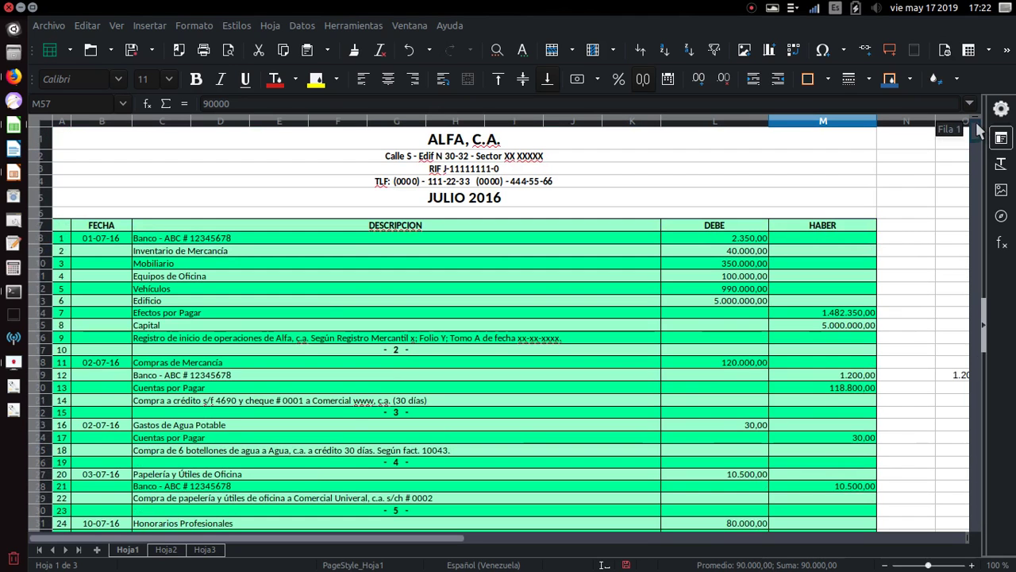
left_click(189, 366)
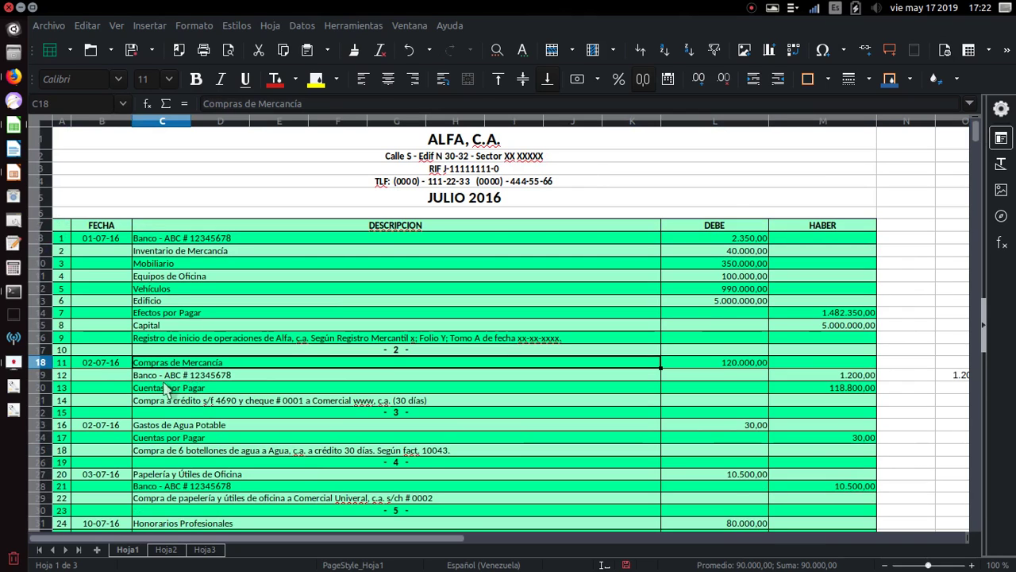
left_click(107, 362)
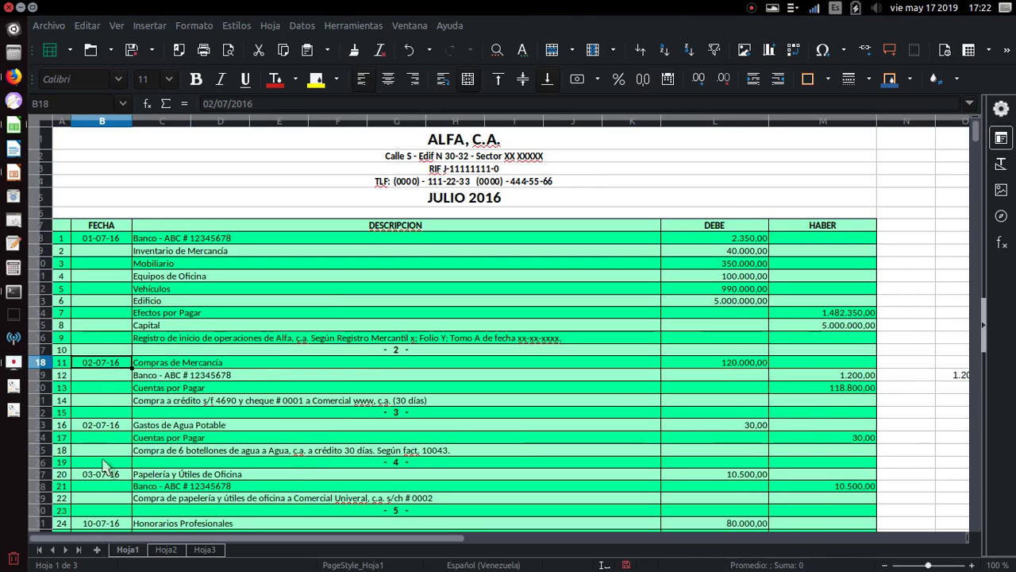
left_click(158, 402)
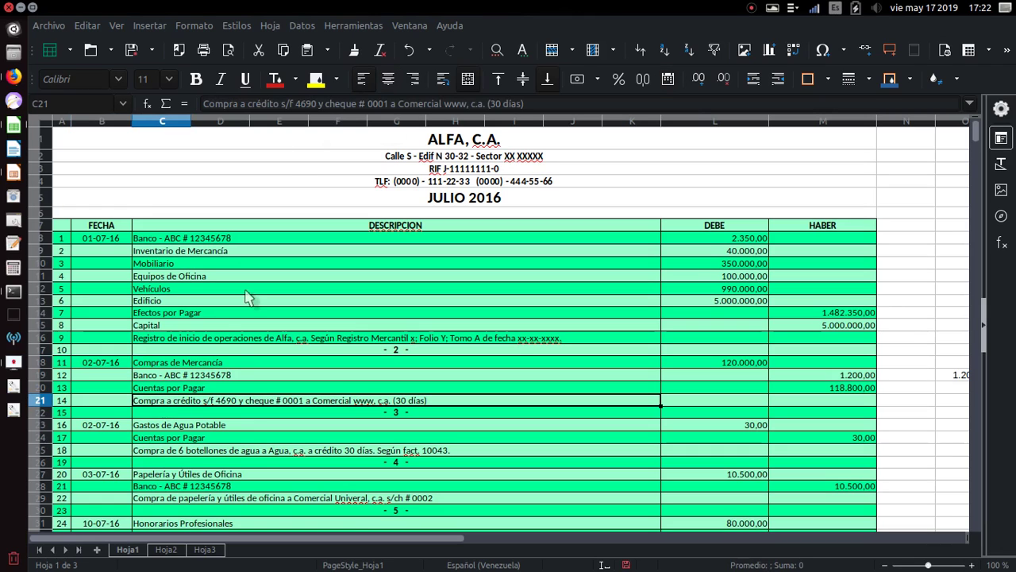
left_click(315, 82)
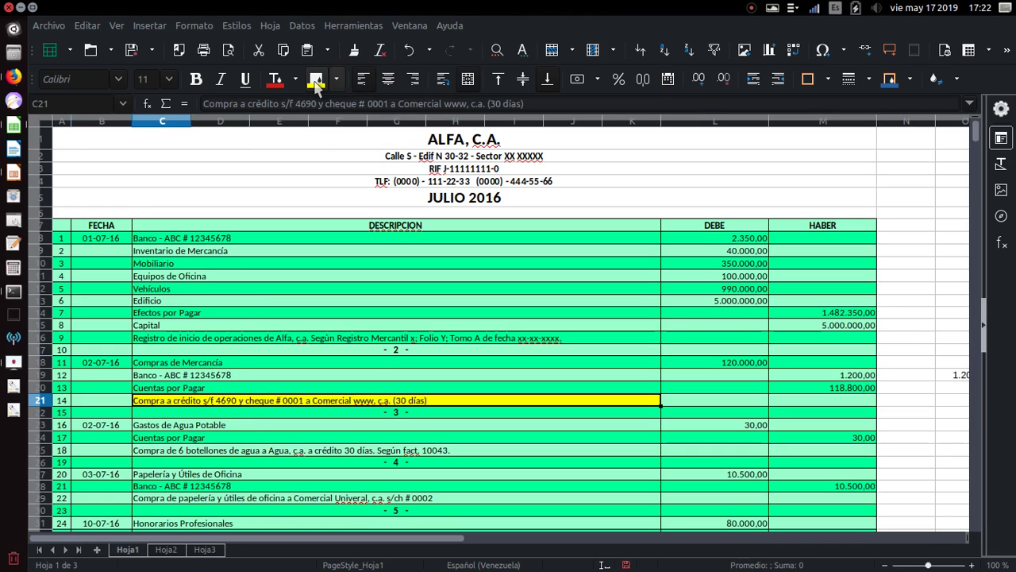
left_click(197, 79)
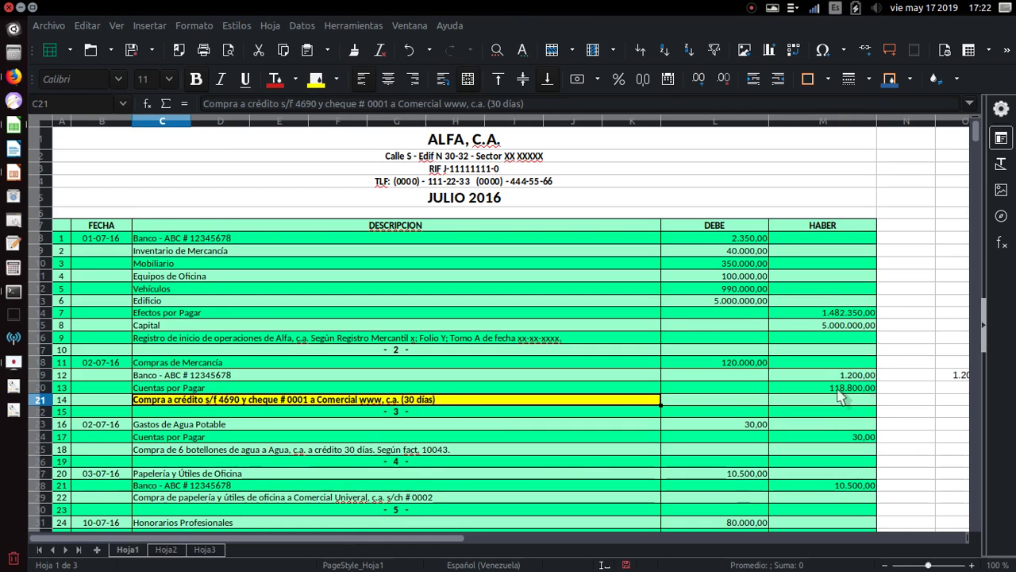
Step: Apply a yellow background and bold text to entry 2's Cuentas por Pagar credit amount in M20
left_click(836, 389)
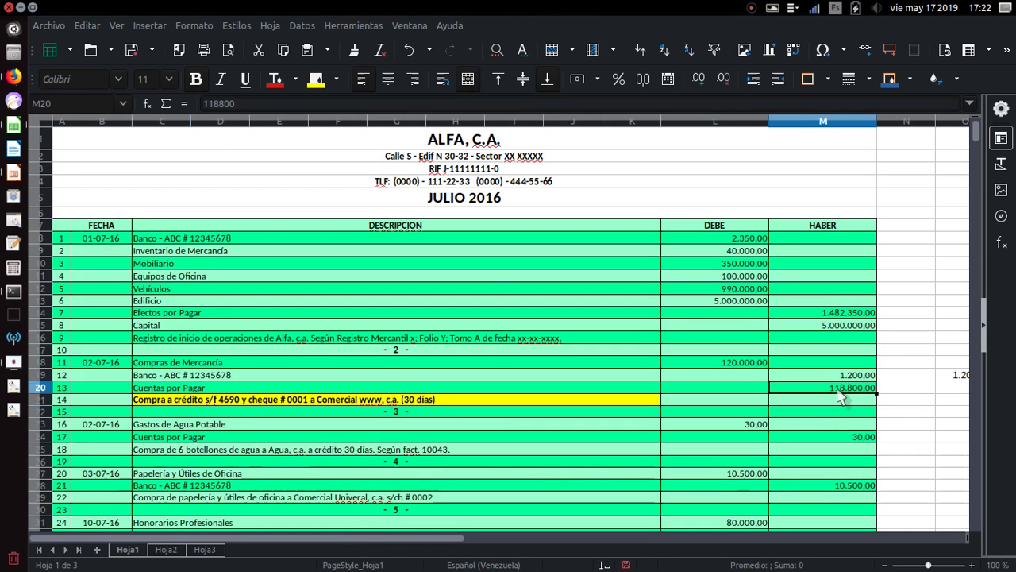
left_click(316, 79)
left_click(195, 79)
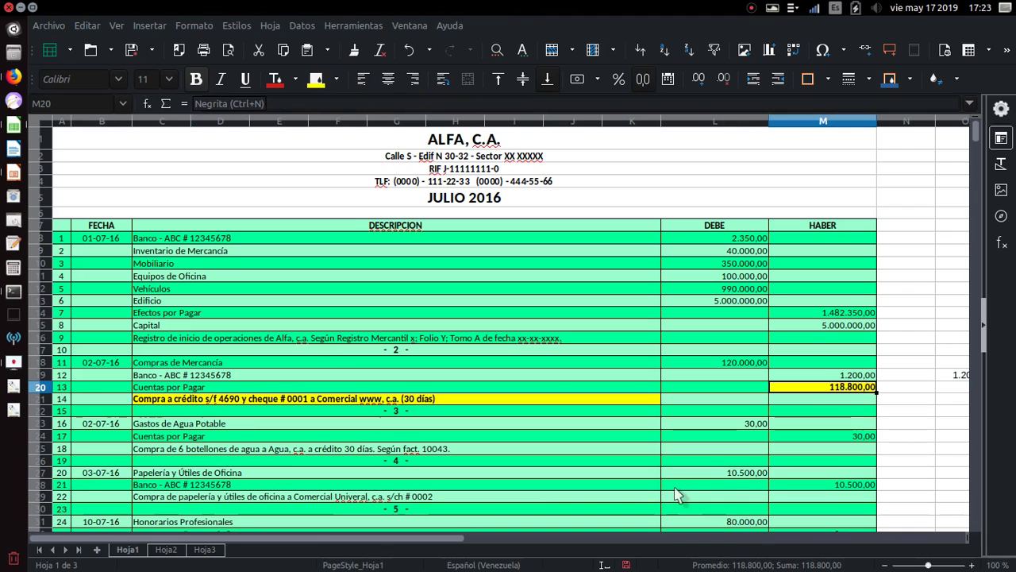
Step: Compare entry 8's Cuentas por Pagar debit and payment description with the highlighted credit purchase in entry 2
scroll(677, 494, "down", 7)
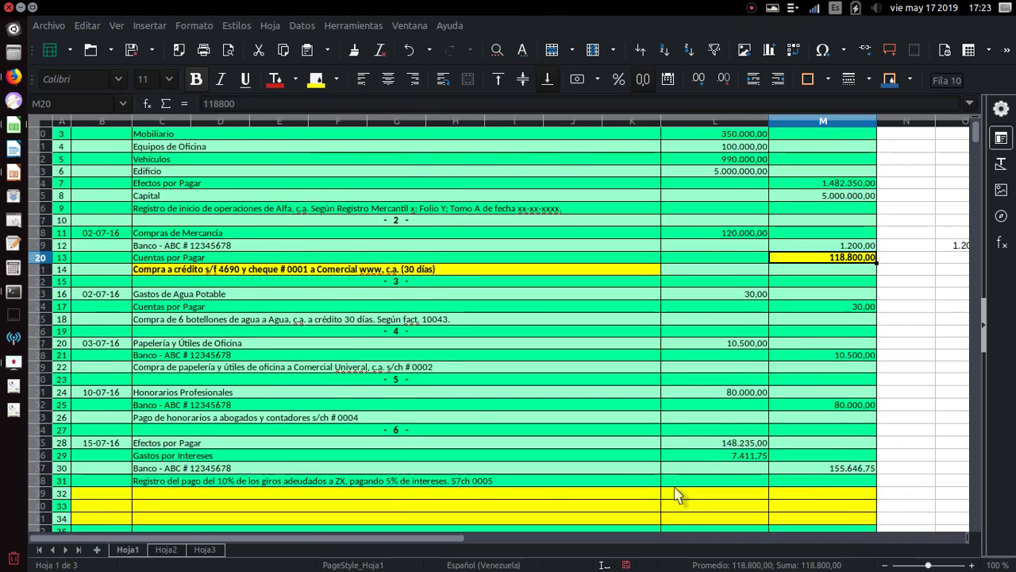
scroll(677, 494, "down", 7)
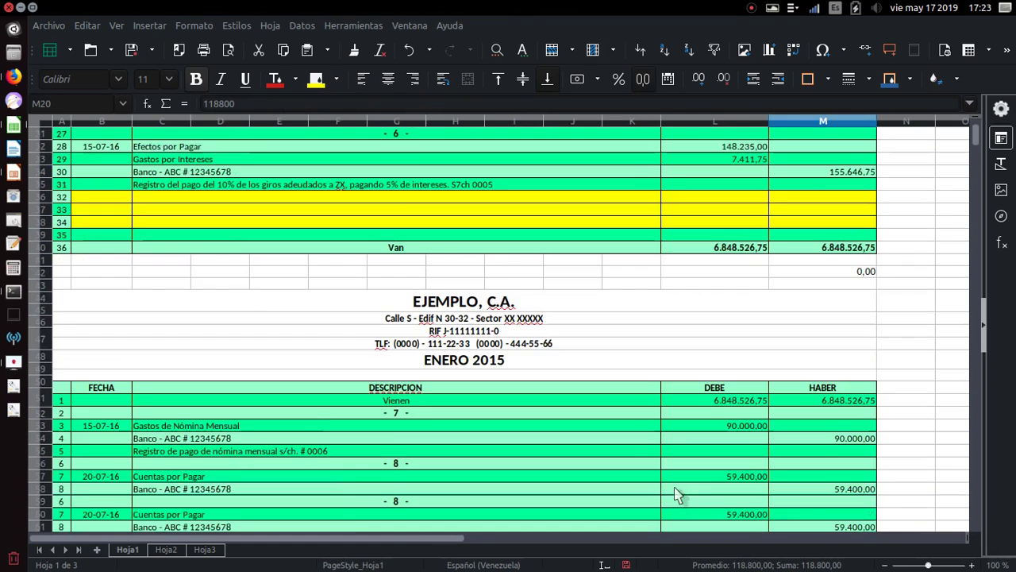
scroll(677, 494, "up", 8)
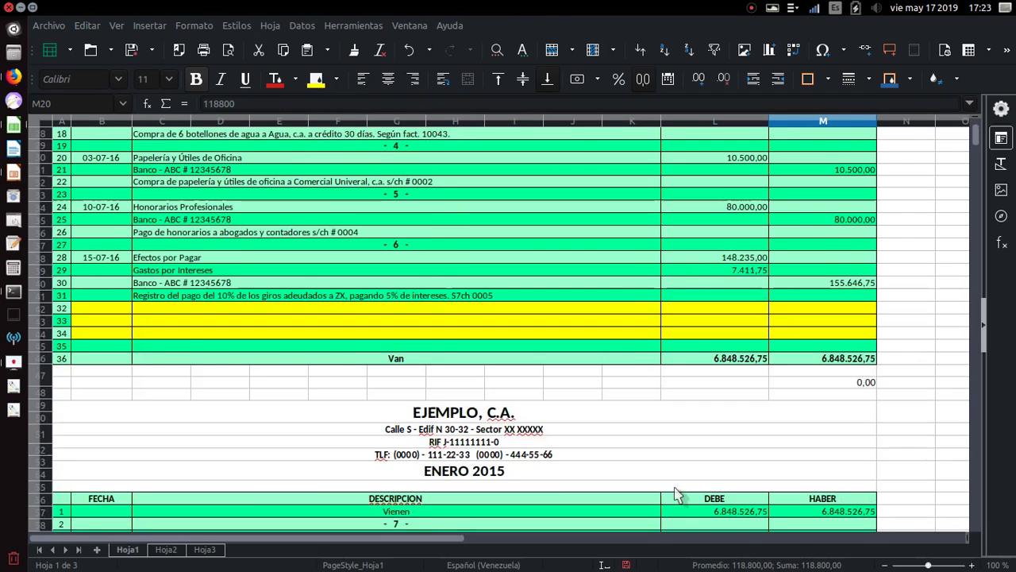
scroll(682, 490, "up", 3)
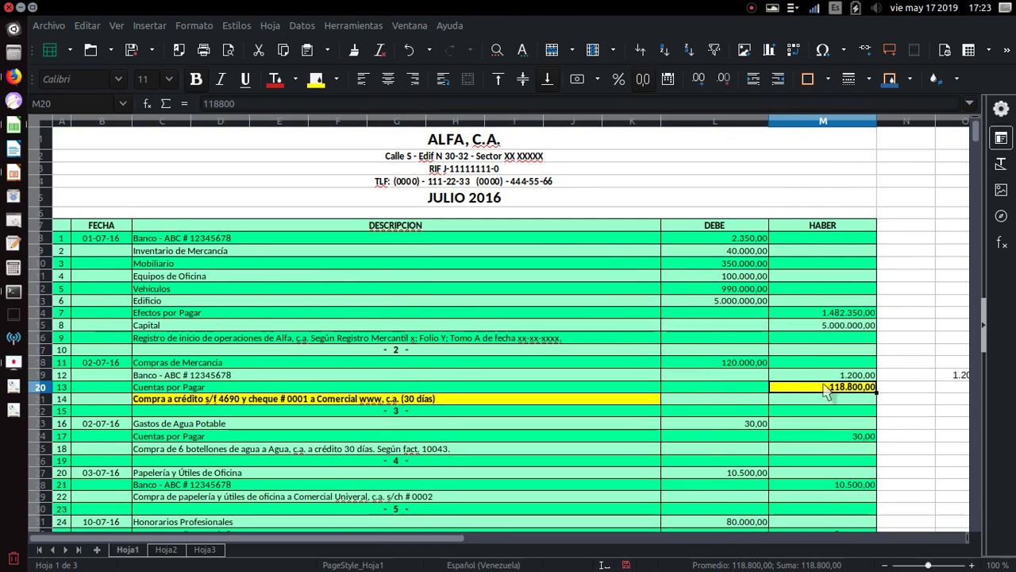
scroll(826, 423, "down", 15)
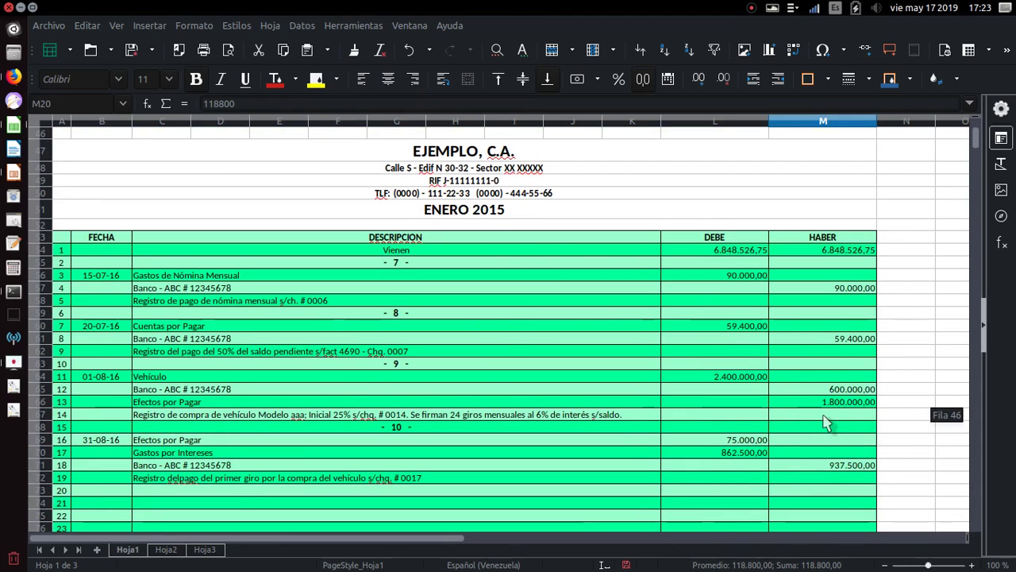
left_click(721, 325)
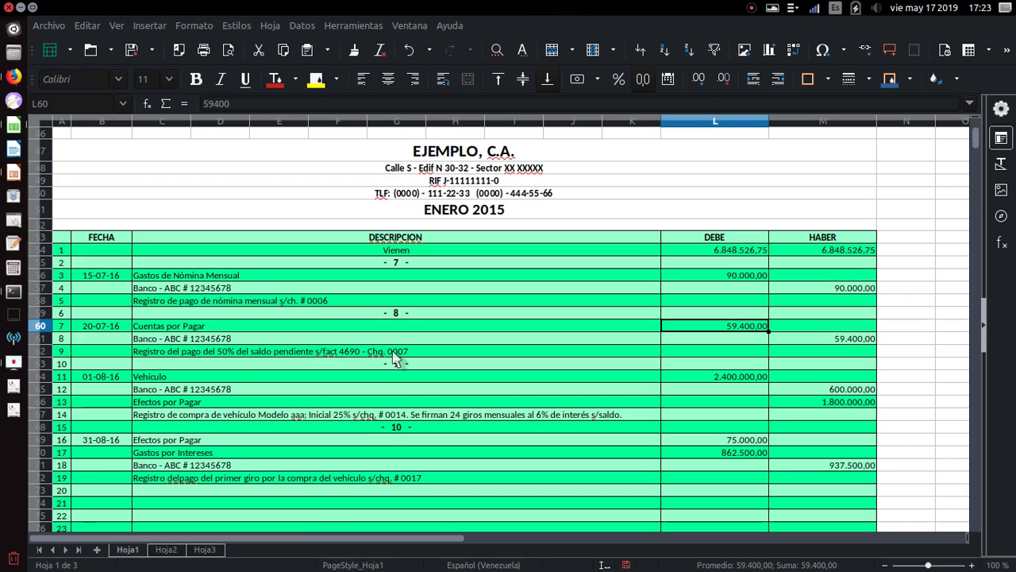
left_click(349, 354)
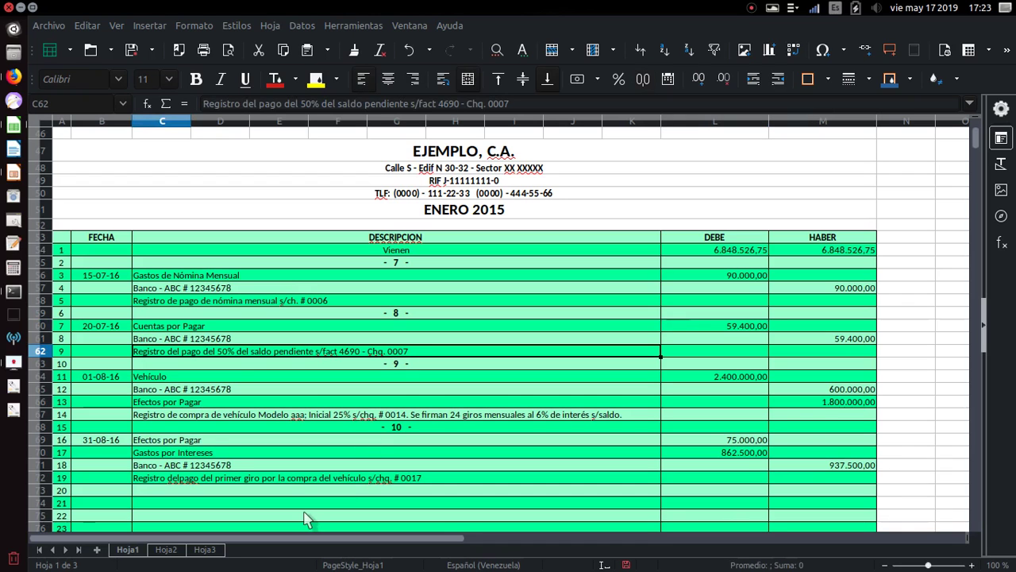
Step: Check the Banco account line and the date of entry 8 on the second journal page
scroll(308, 512, "down", 2)
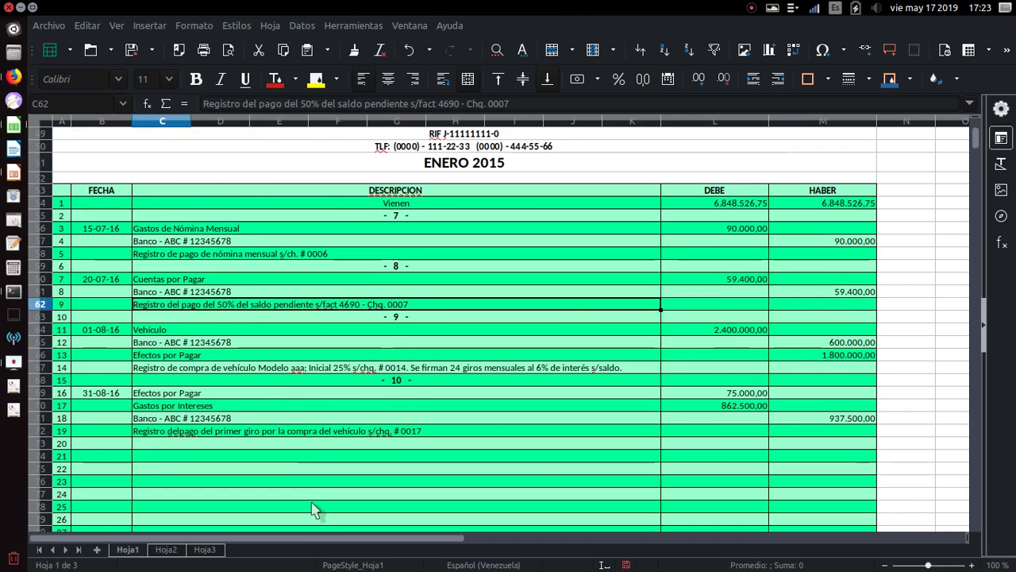
scroll(311, 510, "down", 2)
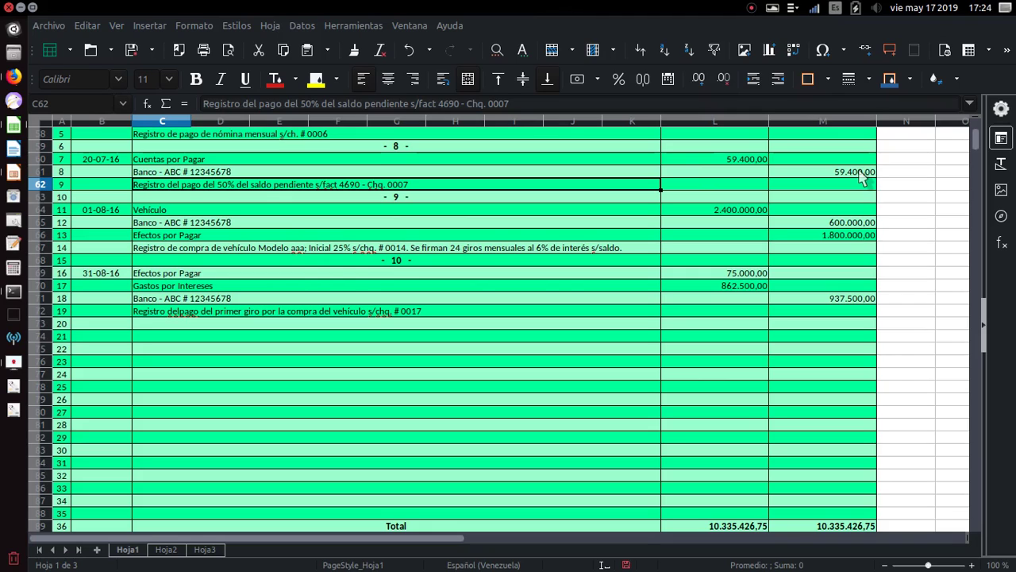
left_click(181, 174)
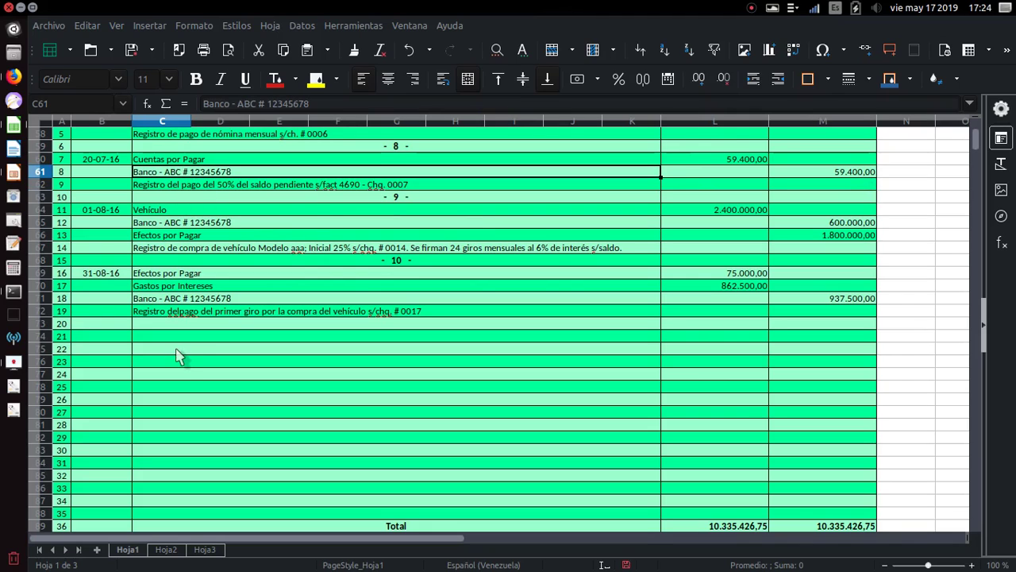
left_click(110, 161)
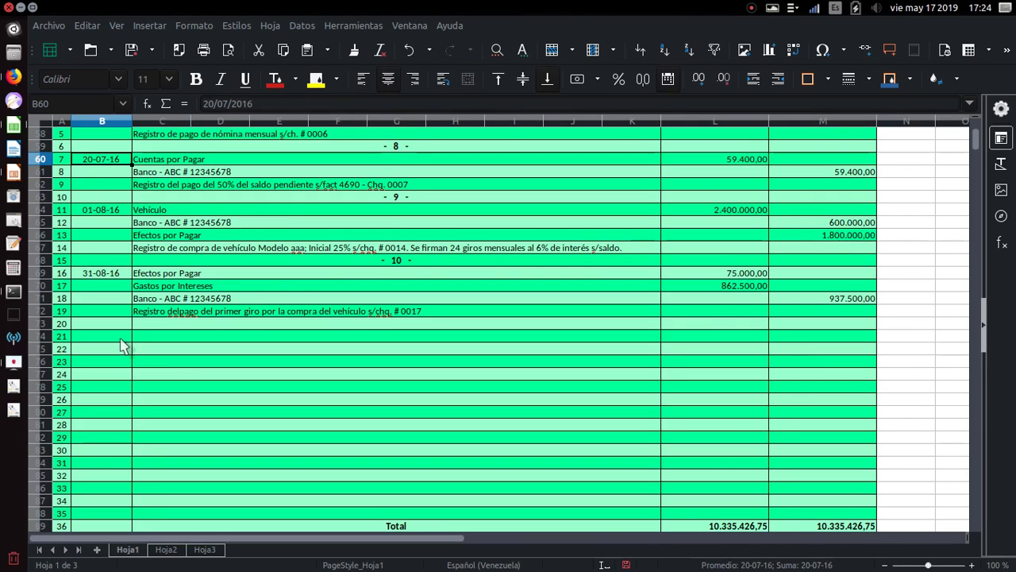
Step: Review entry 9's vehicle purchase, including the Vehículo amount and the Inicial 25% formula in L12 and L13 of Hoja2
scroll(123, 345, "down", 1)
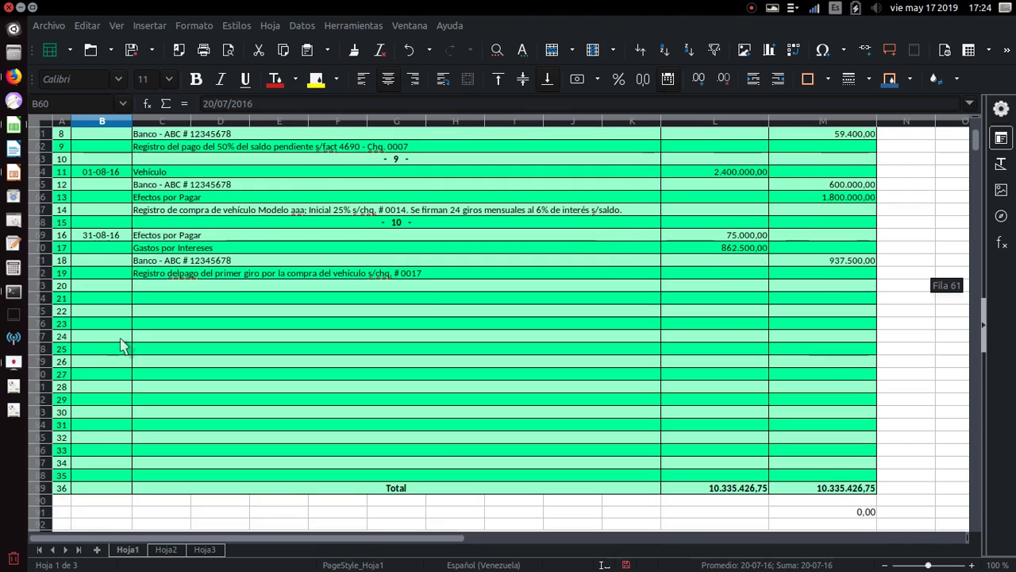
scroll(123, 345, "down", 5)
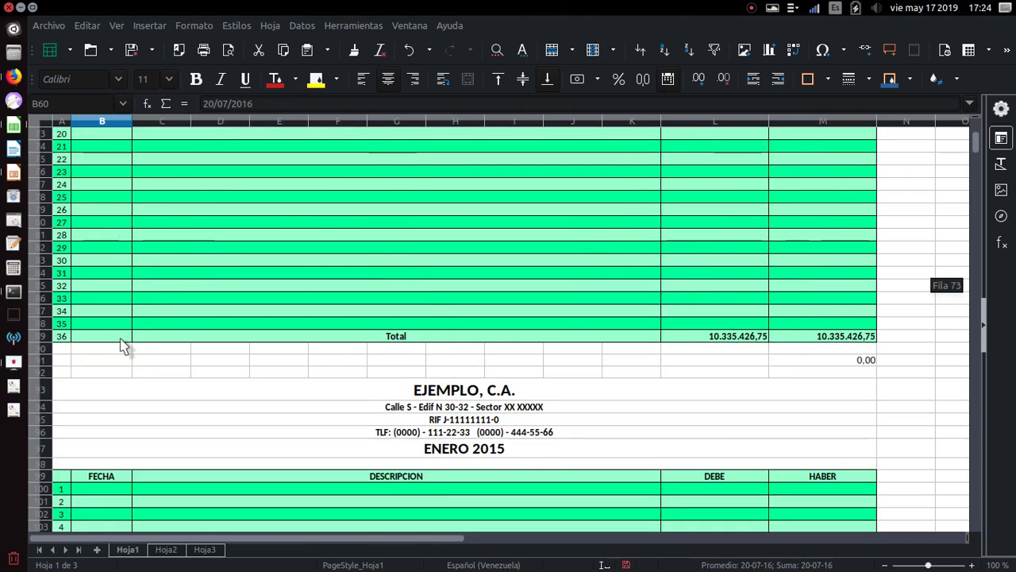
scroll(123, 346, "up", 5)
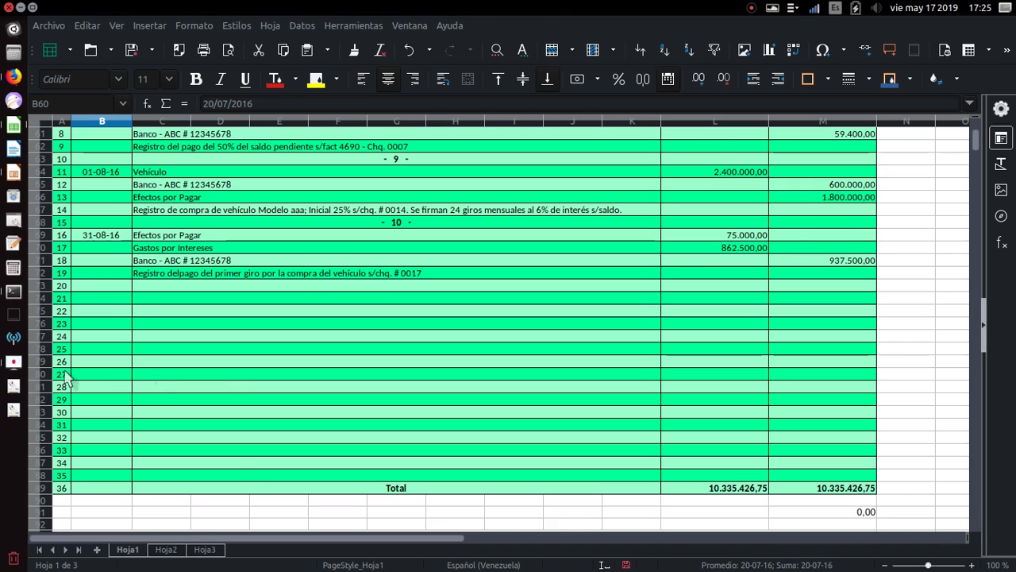
left_click(167, 550)
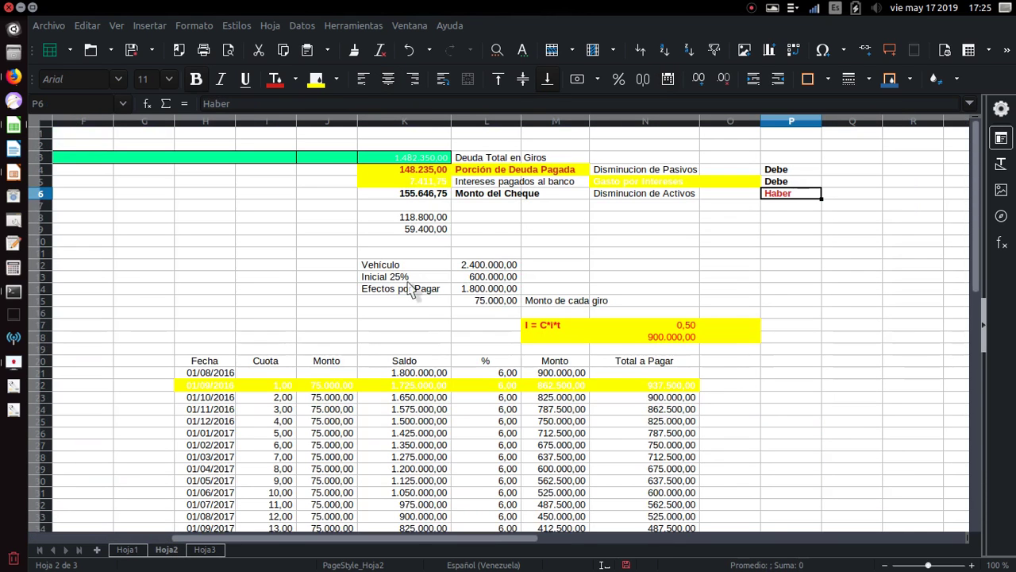
left_click(487, 265)
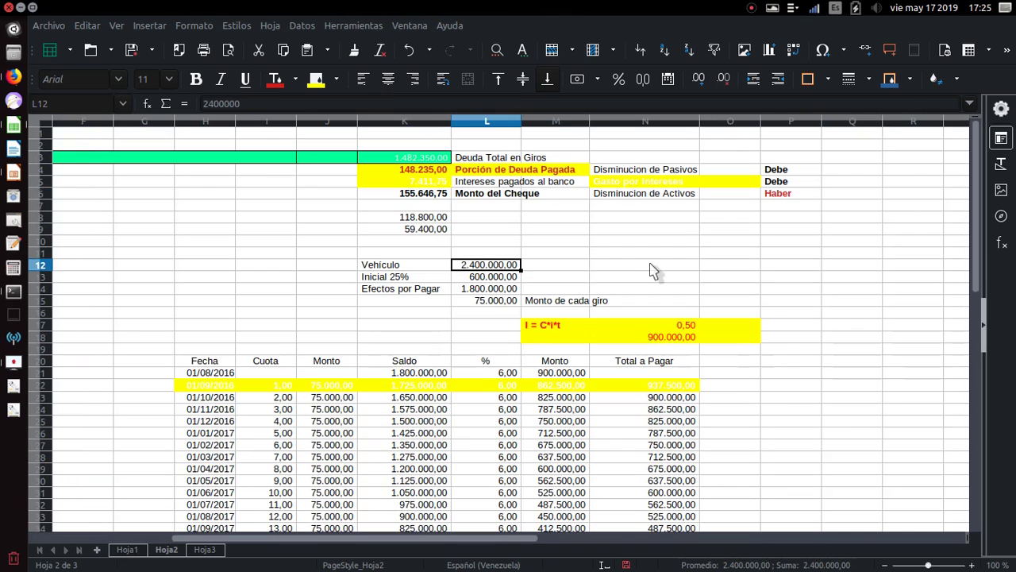
key("Down")
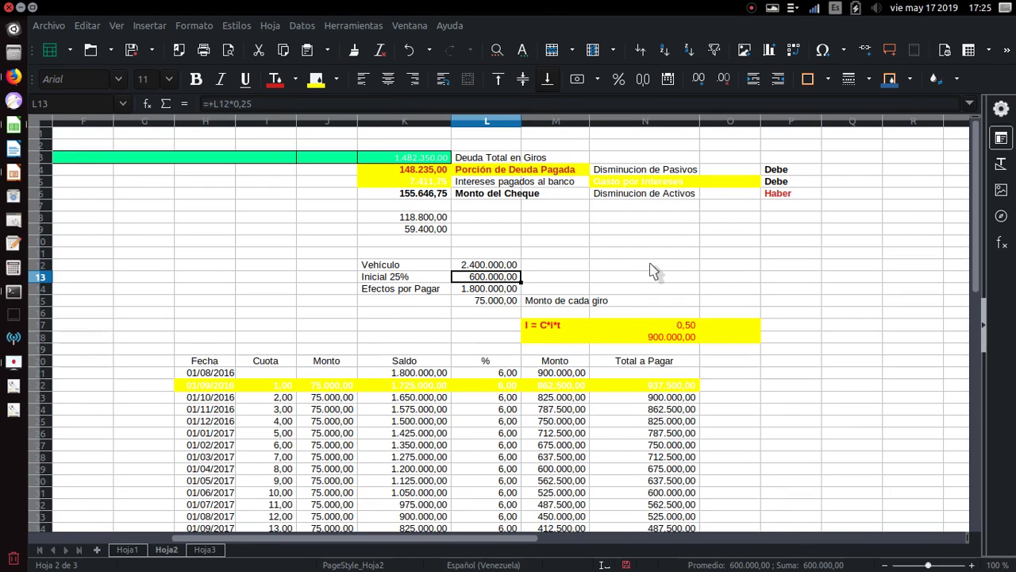
key("F2")
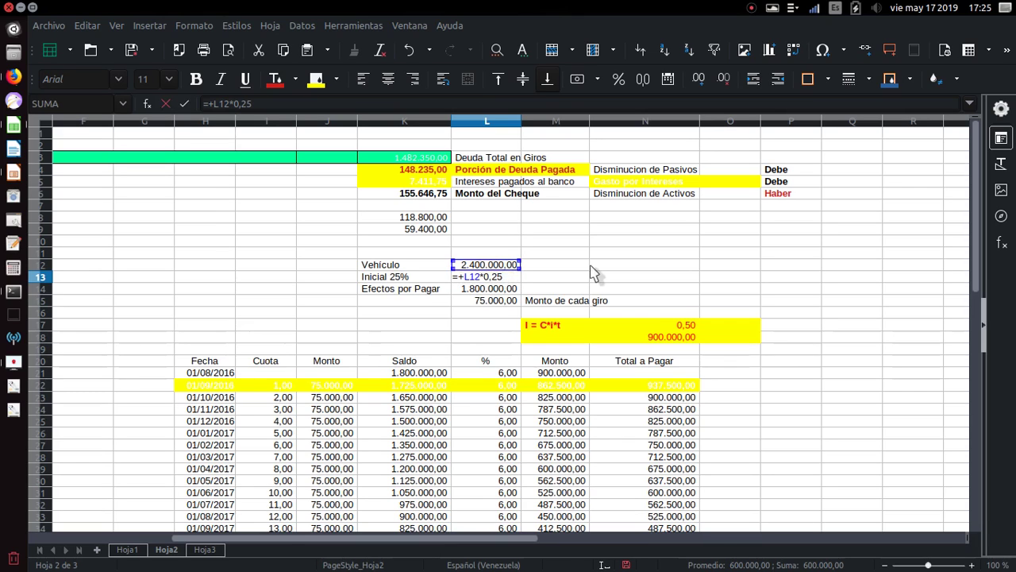
key("Return")
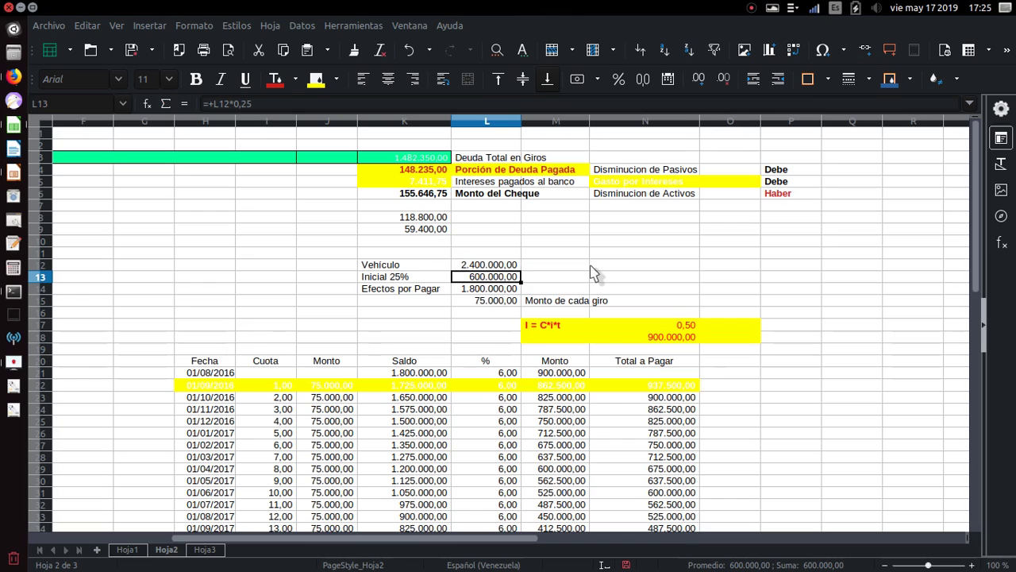
Step: Examine the Inicial 25%, Efectos por Pagar and Monto de cada giro formulas in L13 to L15
key("Down")
key("Up")
key("Up")
key("Up")
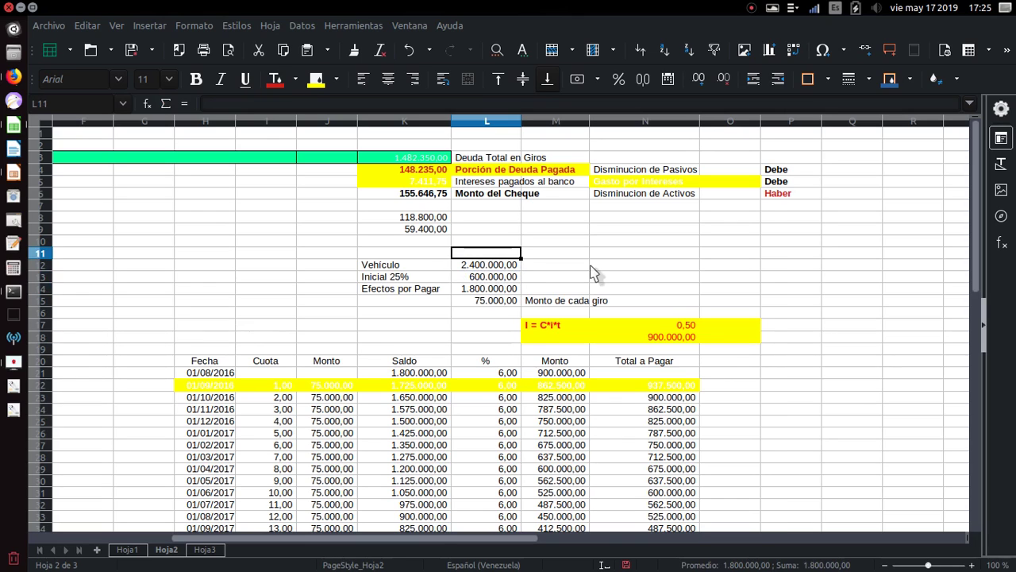
key("Down")
key("Down")
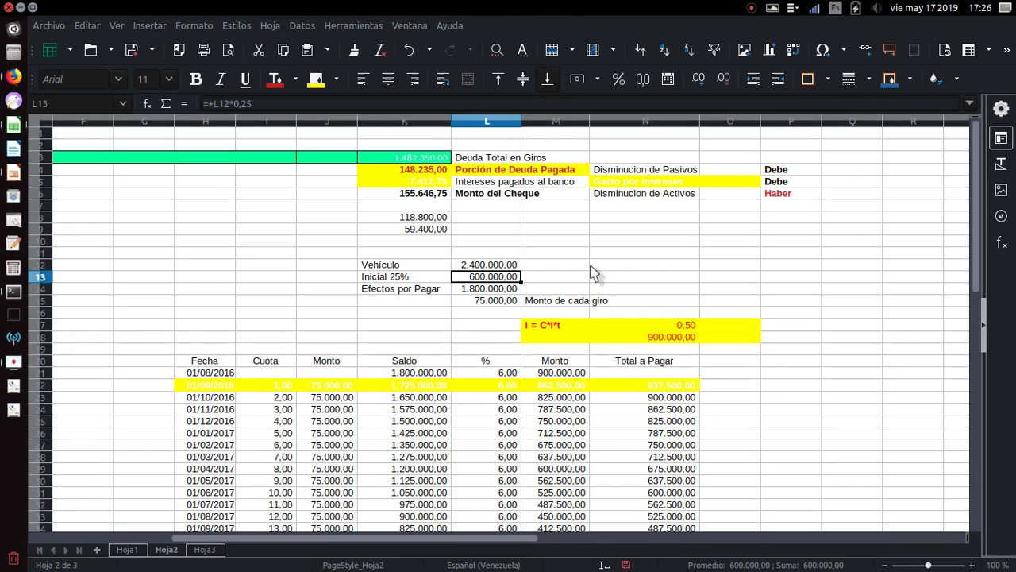
key("Down")
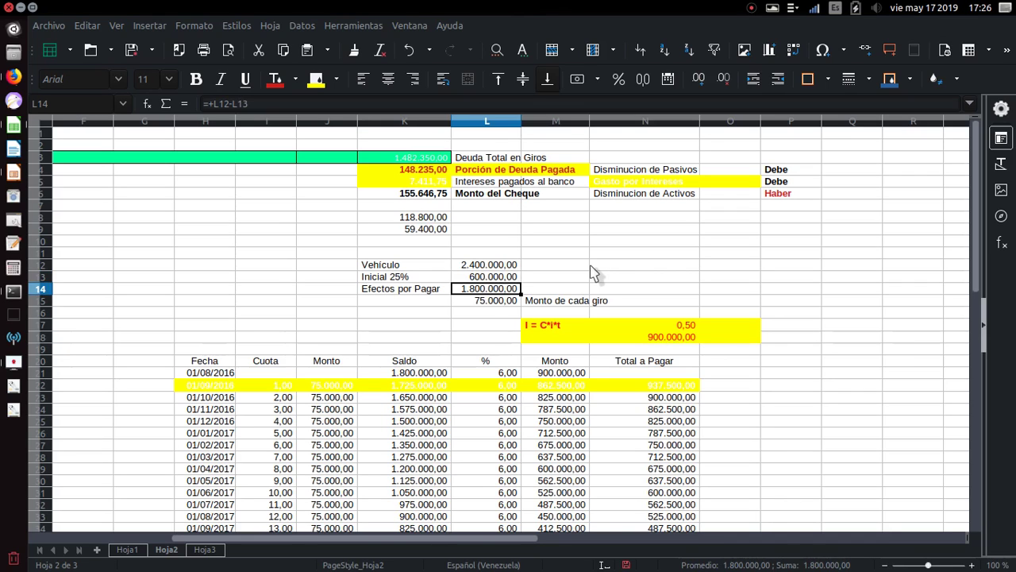
key("Down")
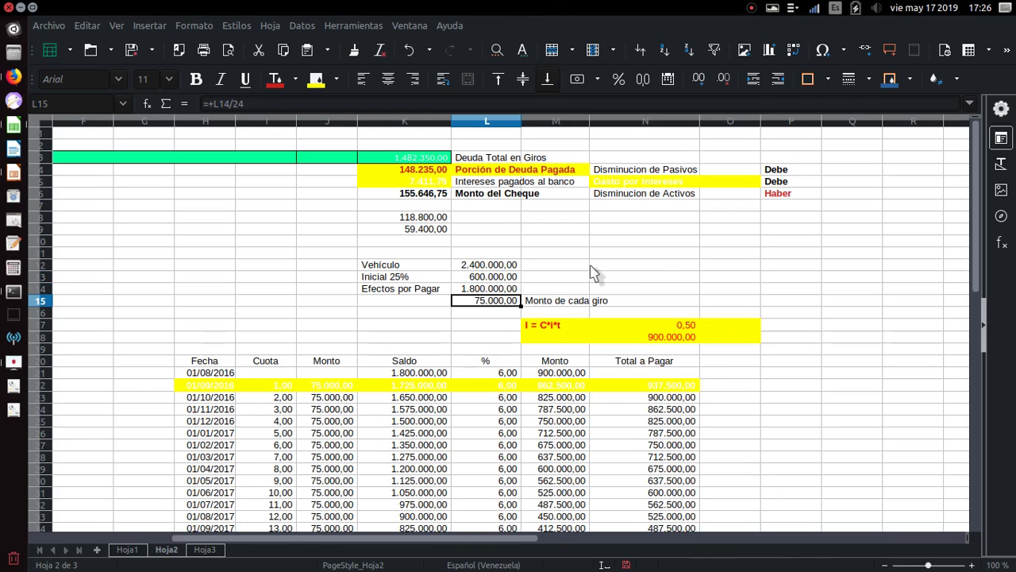
key("F2")
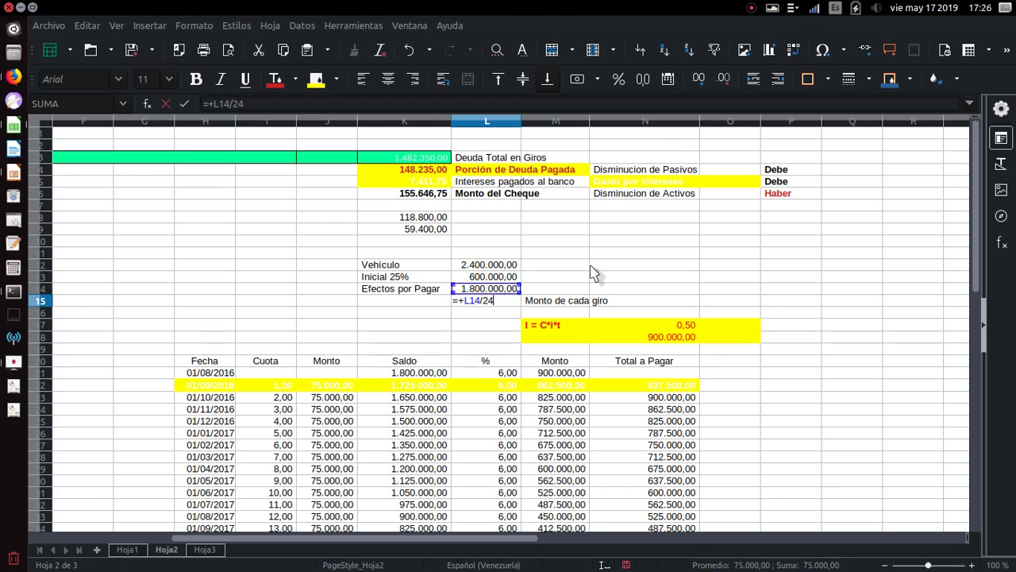
key("Return")
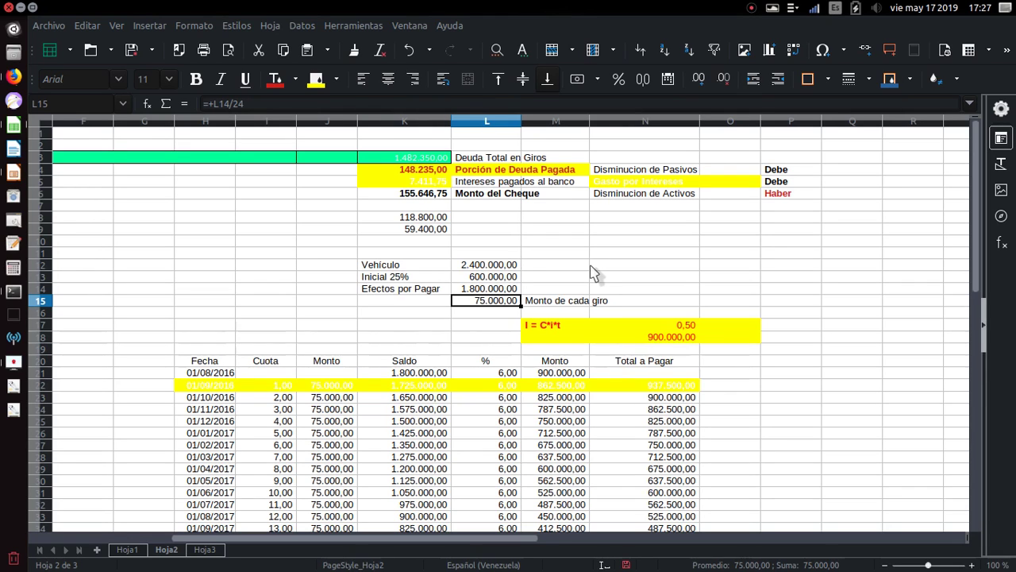
Step: Compare the Efectos por Pagar and per-giro amounts in L14 and L15 with the installment schedule below
left_click(508, 341)
scroll(509, 346, "down", 4)
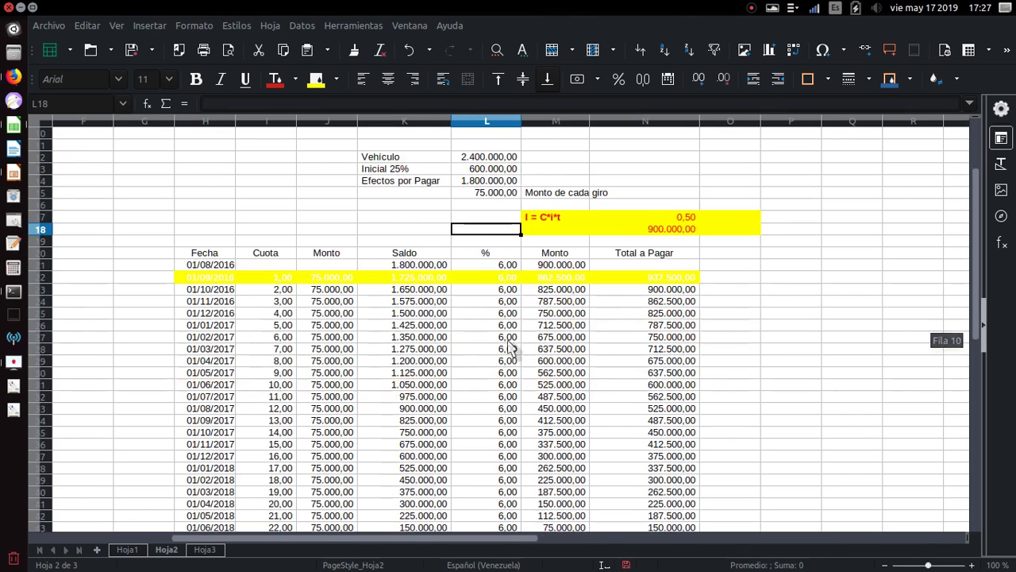
scroll(509, 348, "down", 1)
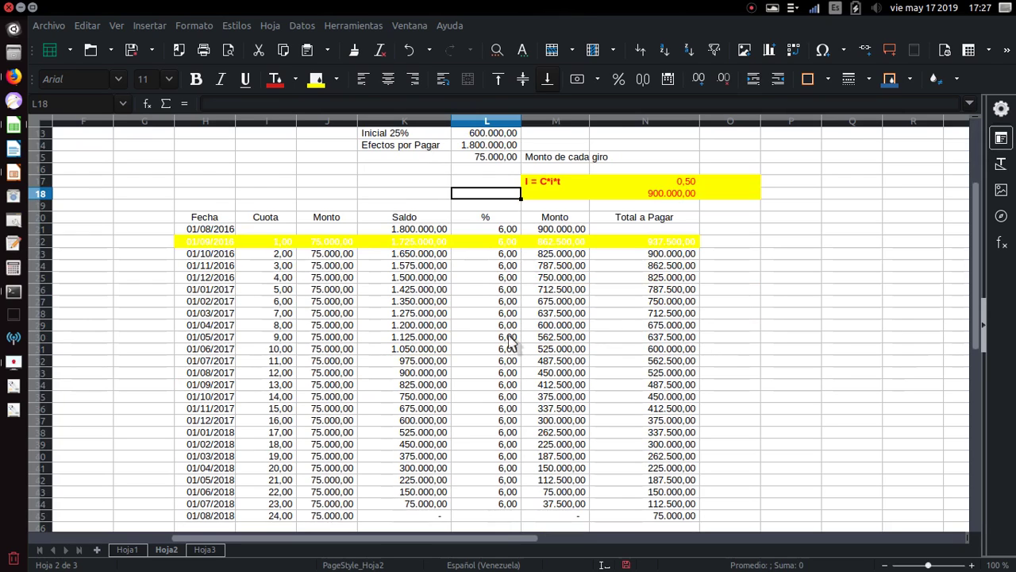
left_click(481, 147)
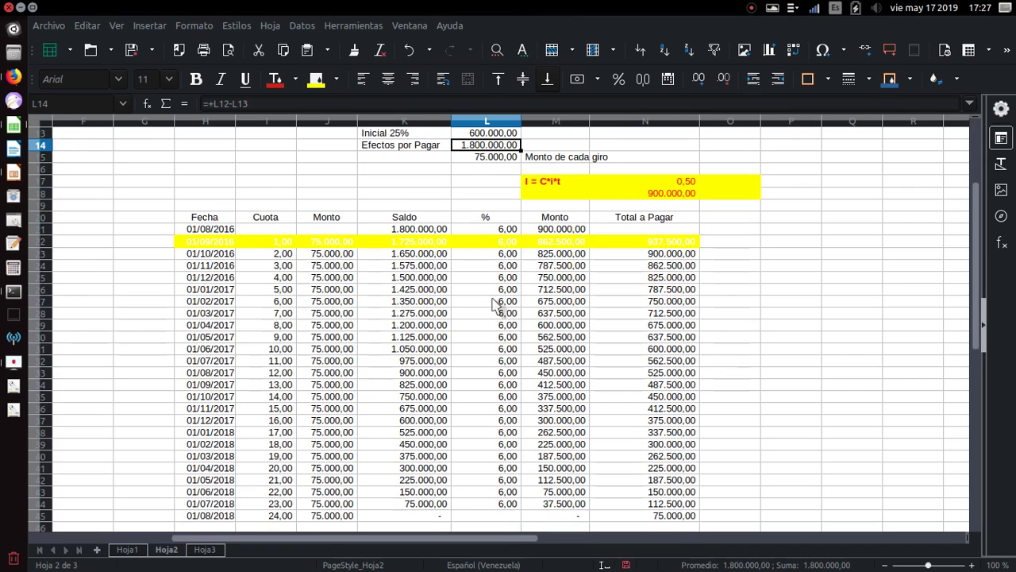
left_click(505, 159)
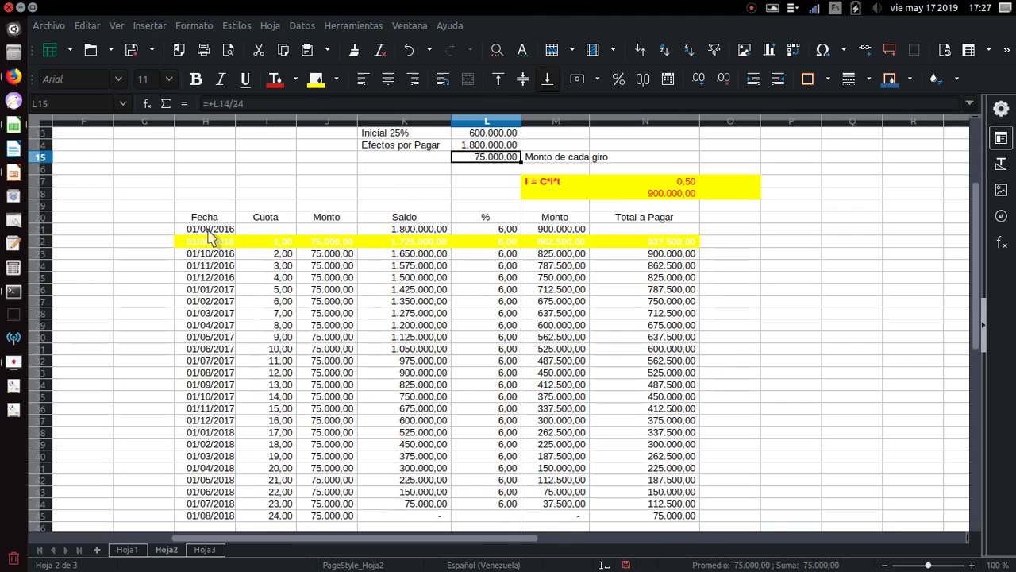
scroll(211, 233, "up", 2)
scroll(210, 234, "down", 1)
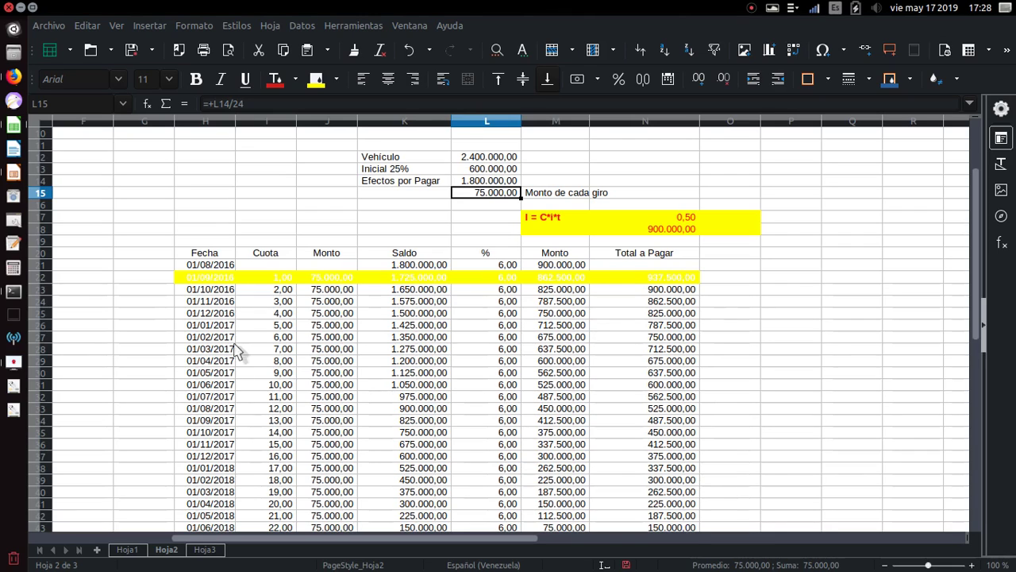
Step: Review the monthly due dates in the schedule's Fecha column from H21 to H26
left_click(201, 280)
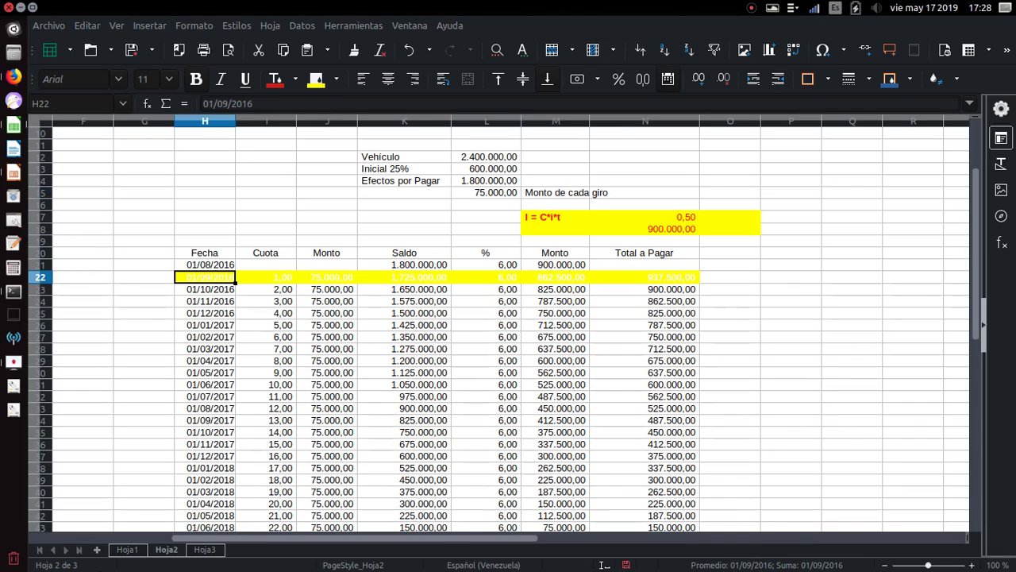
left_click(210, 291)
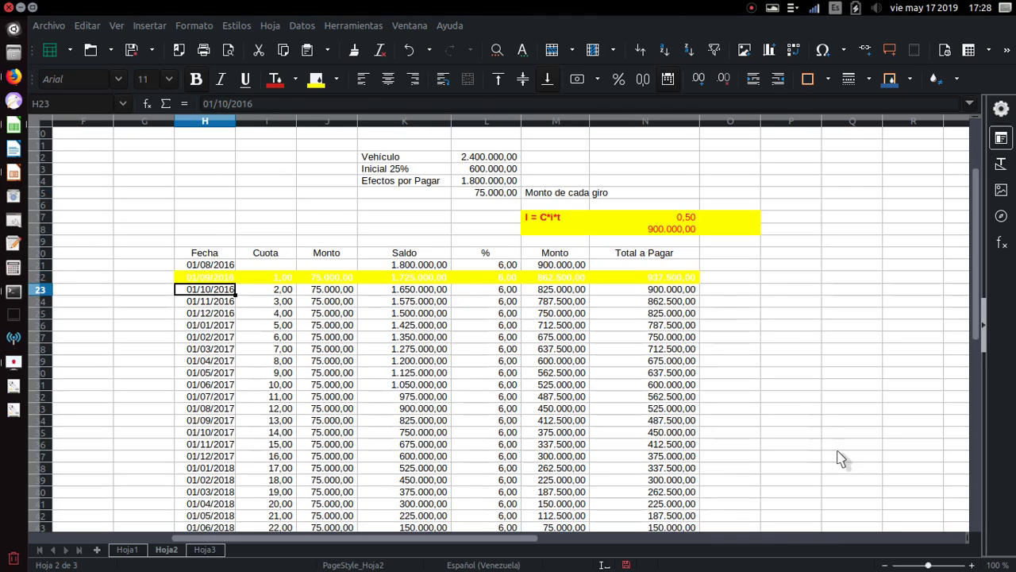
key("Down")
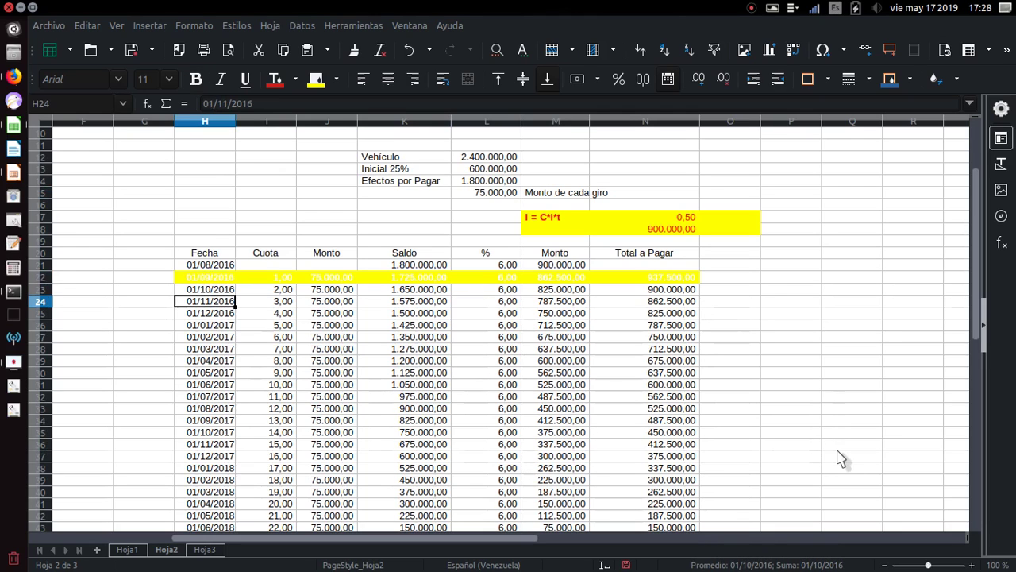
key("Down")
key("Down")
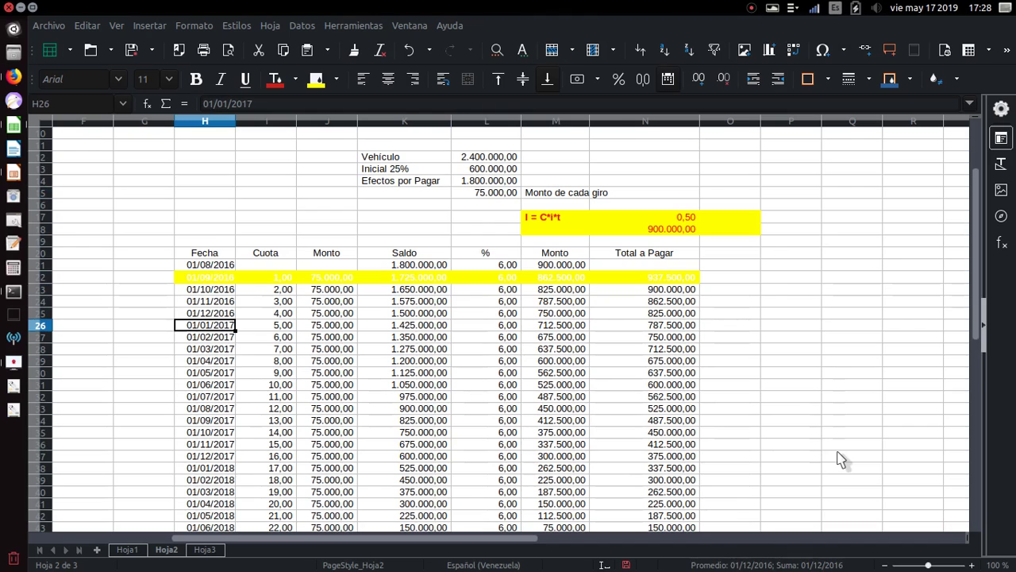
key("Up")
key("Up")
key("Up")
key("Up")
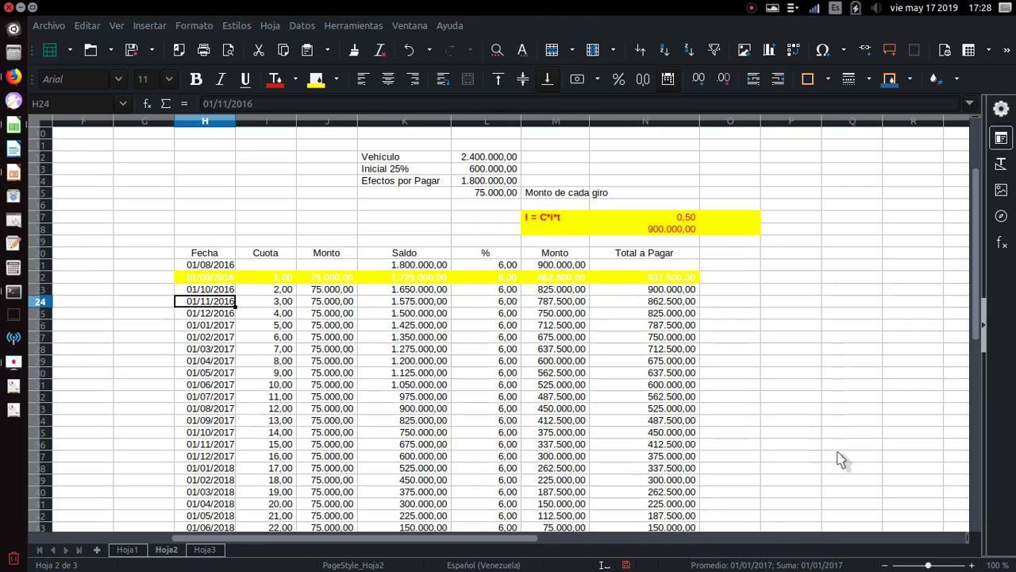
key("Up")
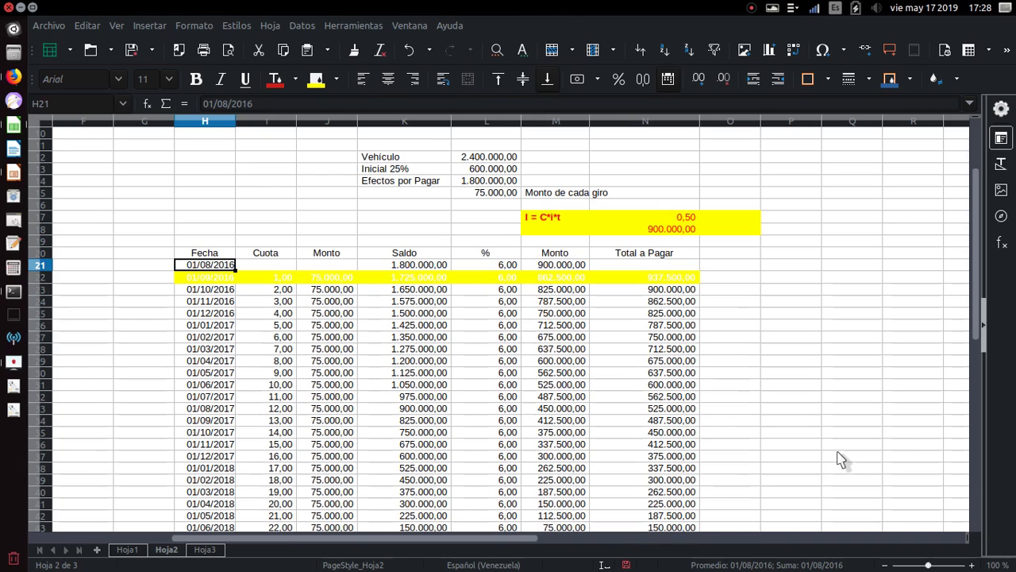
Step: Go through the schedule's column headings in row 20, from Fecha to the second Monto
key("Right")
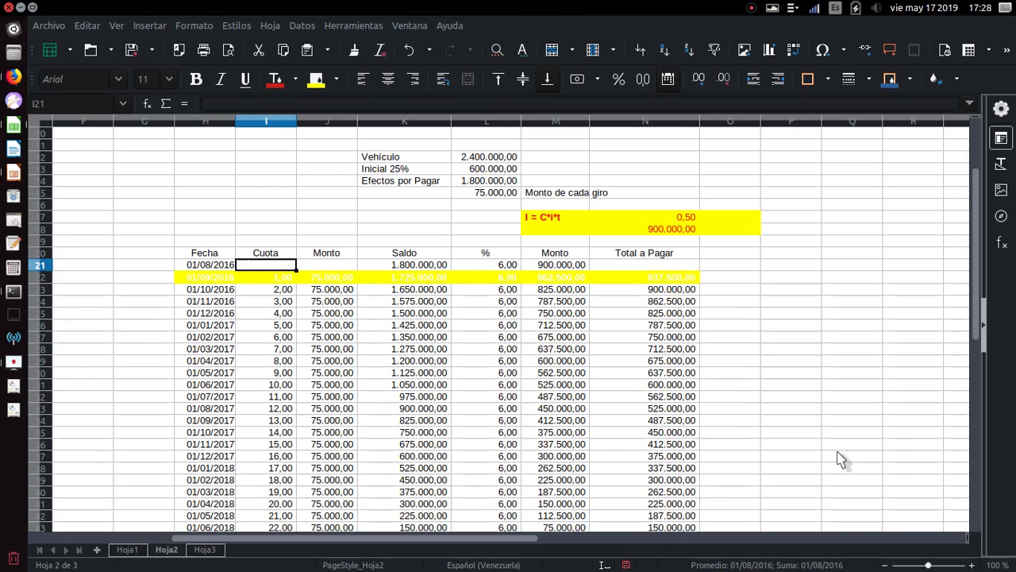
key("Up")
key("Left")
key("Right")
key("Right")
key("Right")
key("Right")
key("Right")
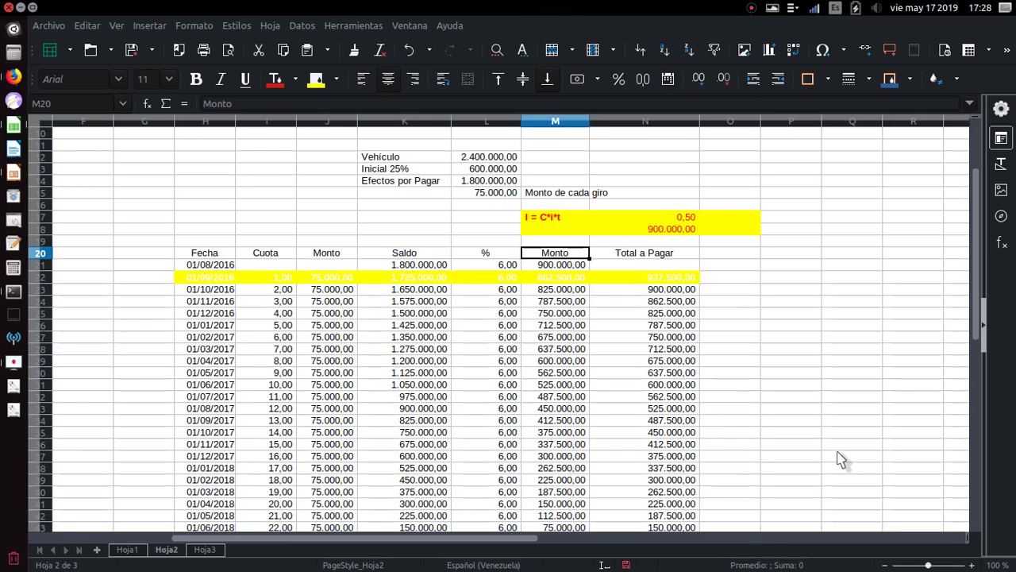
key("Left")
key("Left")
key("Left")
key("Left")
key("Left")
key("Down")
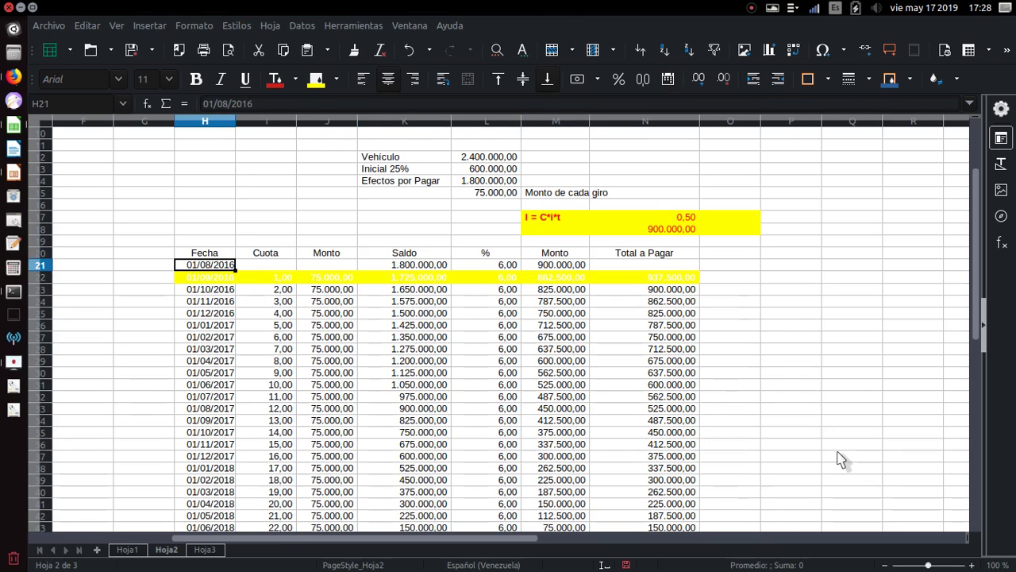
key("Up")
key("Right")
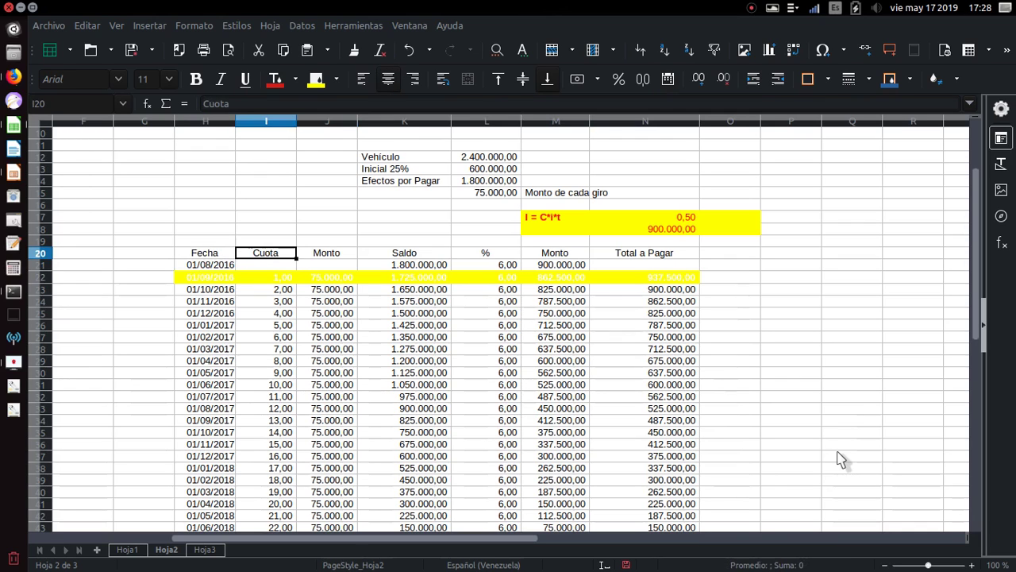
Step: Look through the installment numbers in the Cuota column down to the end of the schedule
key("Down")
key("Down")
key("Down")
key("Down")
key("Down")
key("Down")
key("Down")
key("Down")
key("Down")
key("Down")
key("Down")
key("Down")
key("Down")
key("Down")
key("Down")
key("Down")
key("Down")
key("Down")
key("Down")
key("Down")
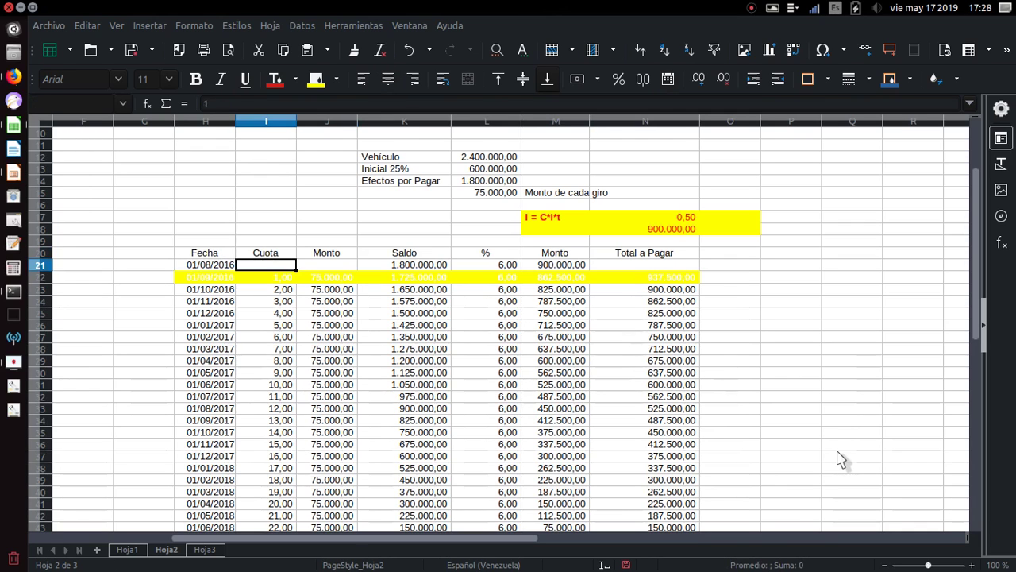
key("Down")
key("Down")
key("Down")
key("Down")
key("Down")
key("Down")
key("Down")
key("Down")
key("Down")
key("Down")
key("Down")
key("Down")
key("Down")
key("Down")
key("Down")
key("Down")
key("Down")
key("Down")
key("Down")
key("Down")
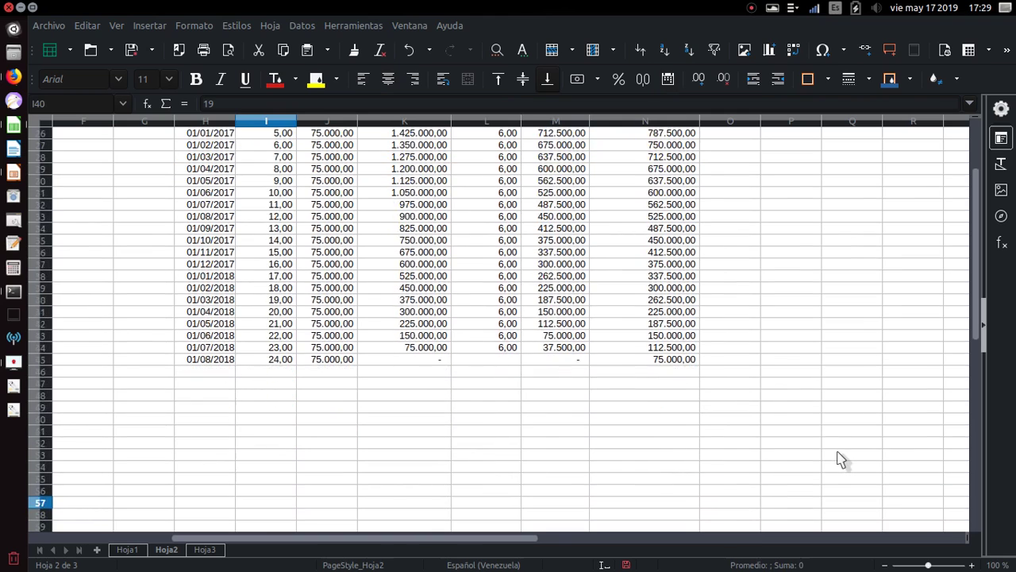
key("Up")
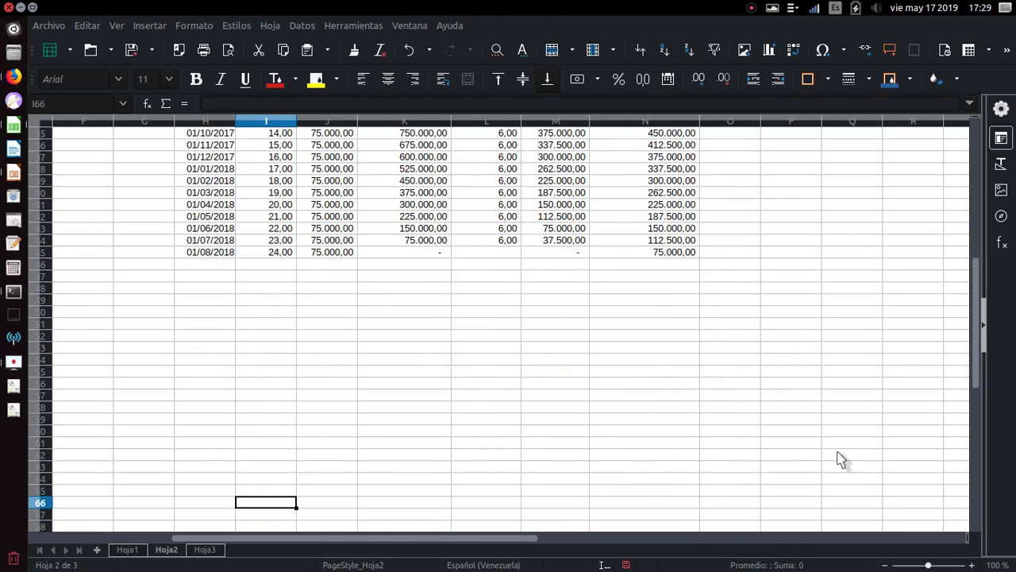
key("Up")
key("Up")
key("Up")
key("Up")
key("Up")
key("Up")
key("Up")
key("Up")
key("Up")
key("Up")
key("Up")
key("Up")
key("Up")
key("Up")
key("Up")
key("Up")
key("Up")
key("Up")
key("Up")
key("Up")
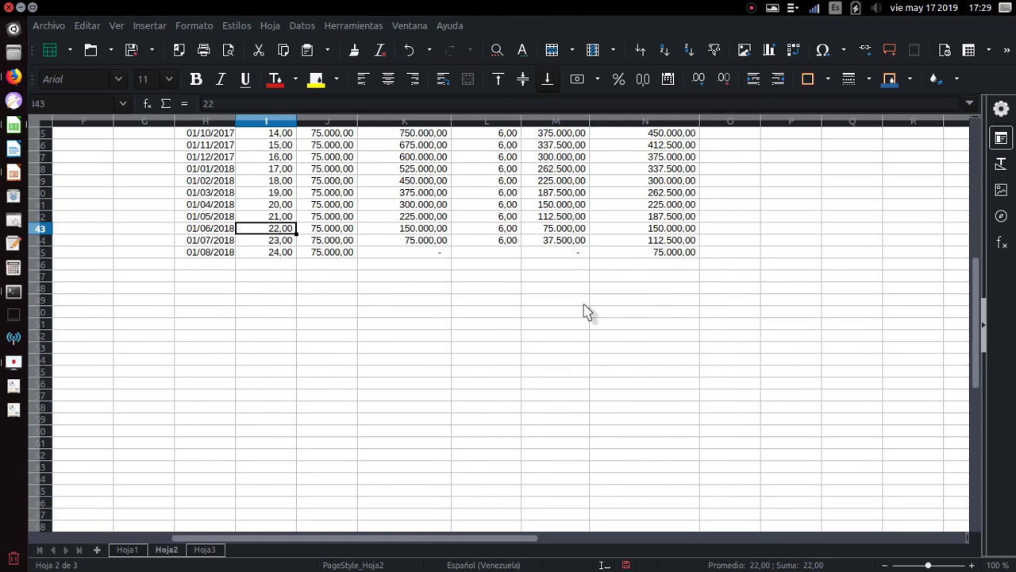
Step: Format column I, containing the Cuota numbers, with no decimal places and centered alignment
scroll(584, 310, "up", 2)
left_click_drag(979, 280, 978, 229)
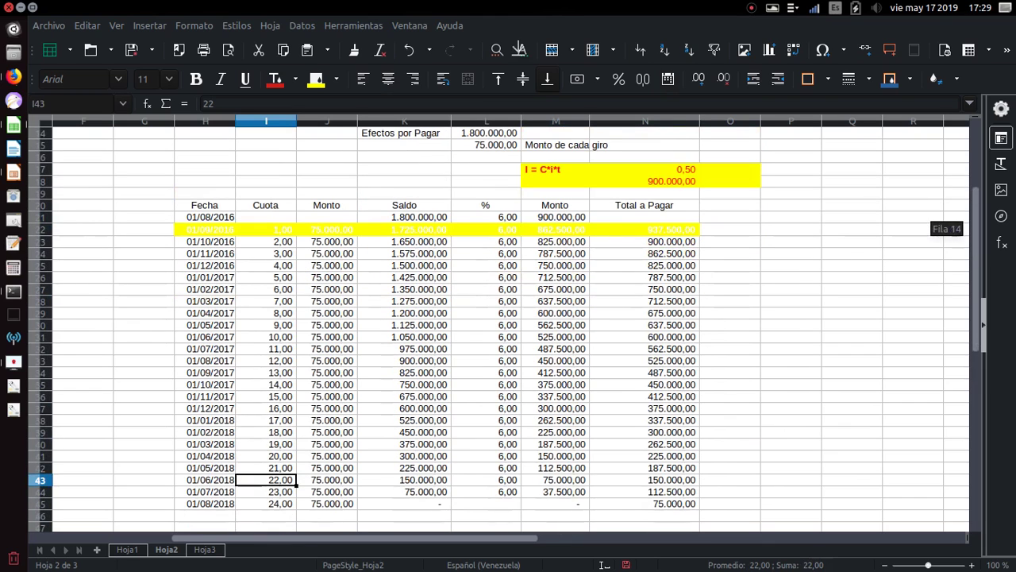
left_click(277, 121)
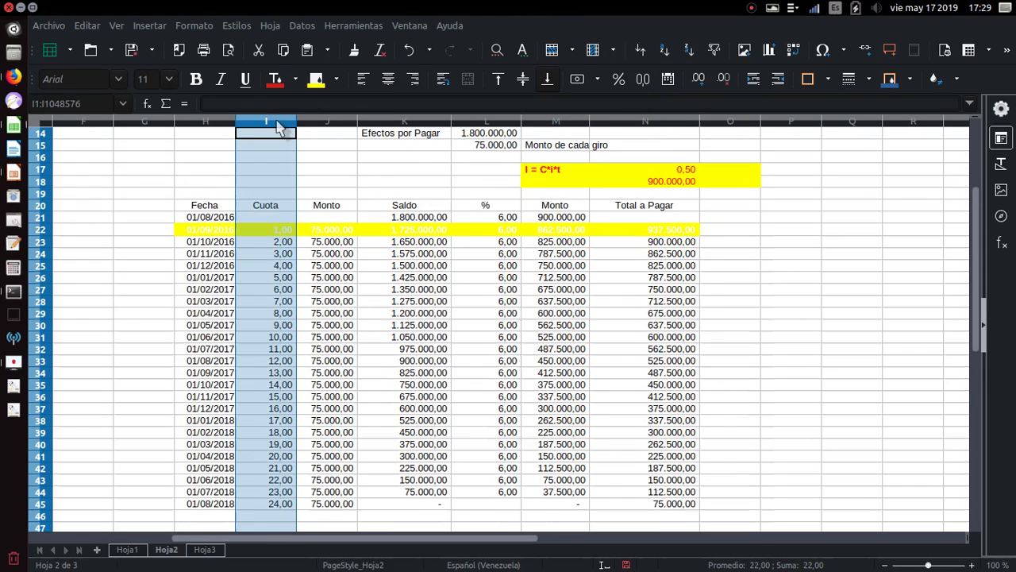
left_click(725, 77)
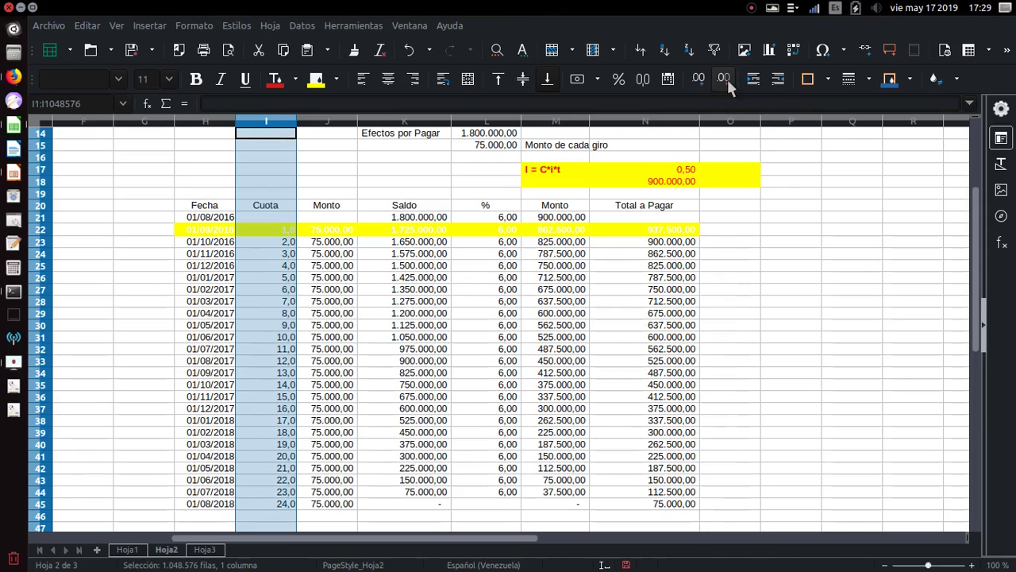
left_click(725, 78)
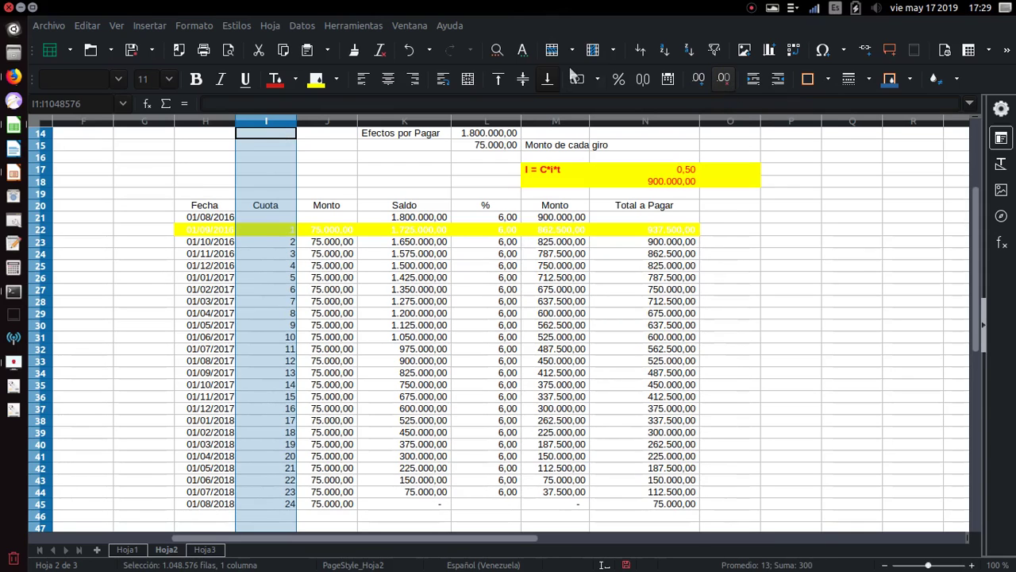
left_click(388, 83)
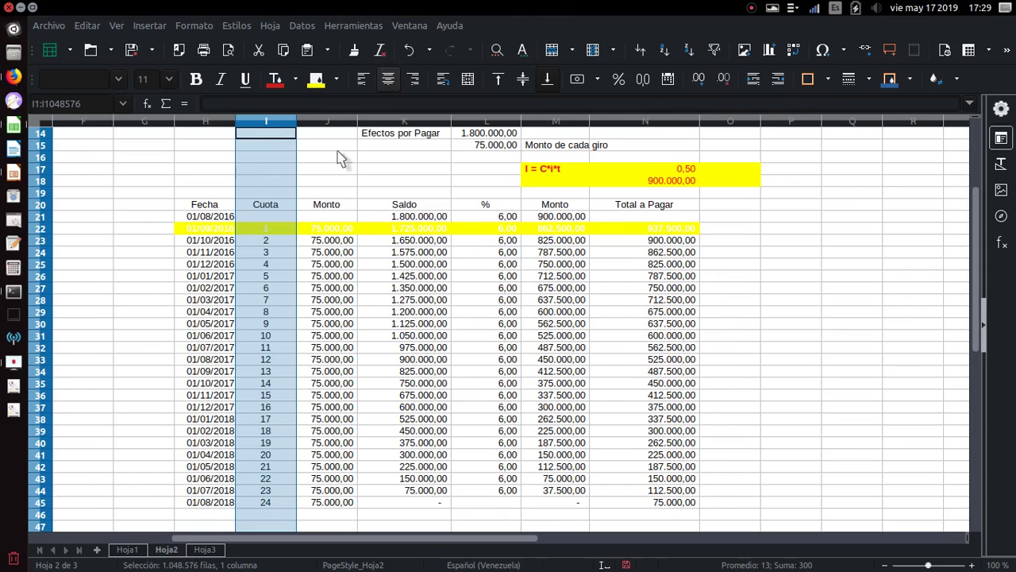
left_click(905, 289)
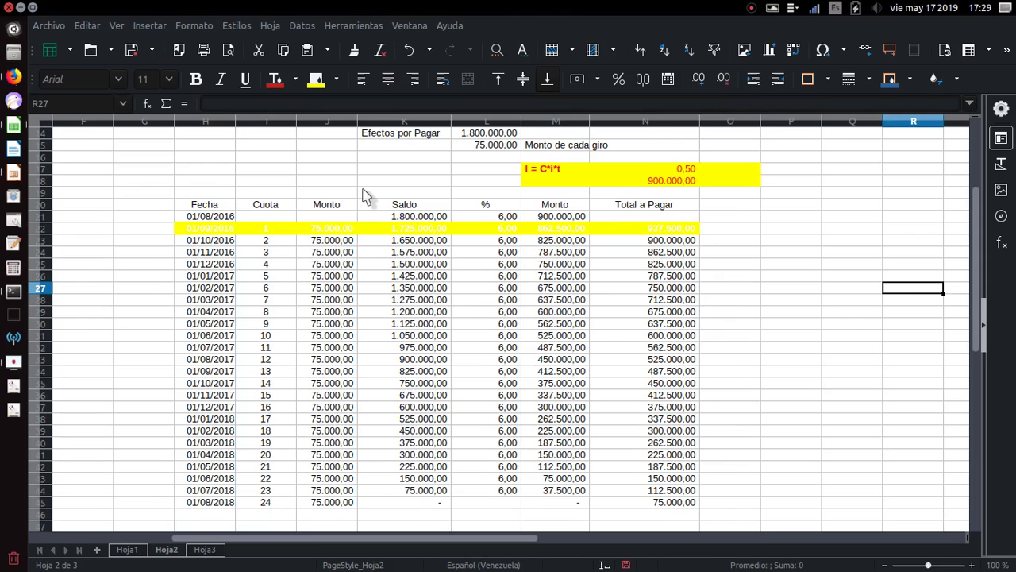
Step: Examine how the Saldo column reduces the debt with each installment, checking K21 to K23
left_click(419, 218)
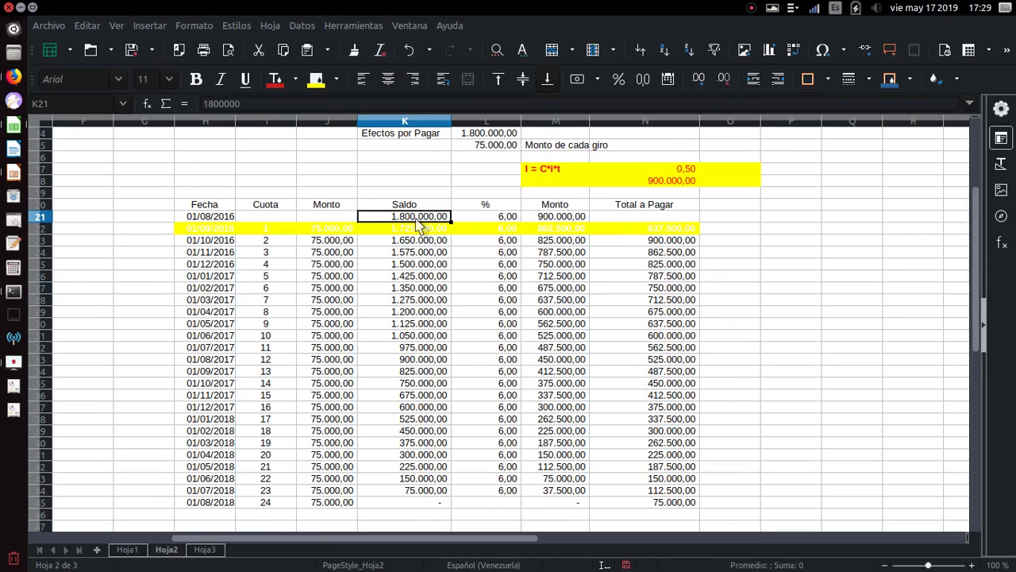
scroll(645, 286, "up", 3)
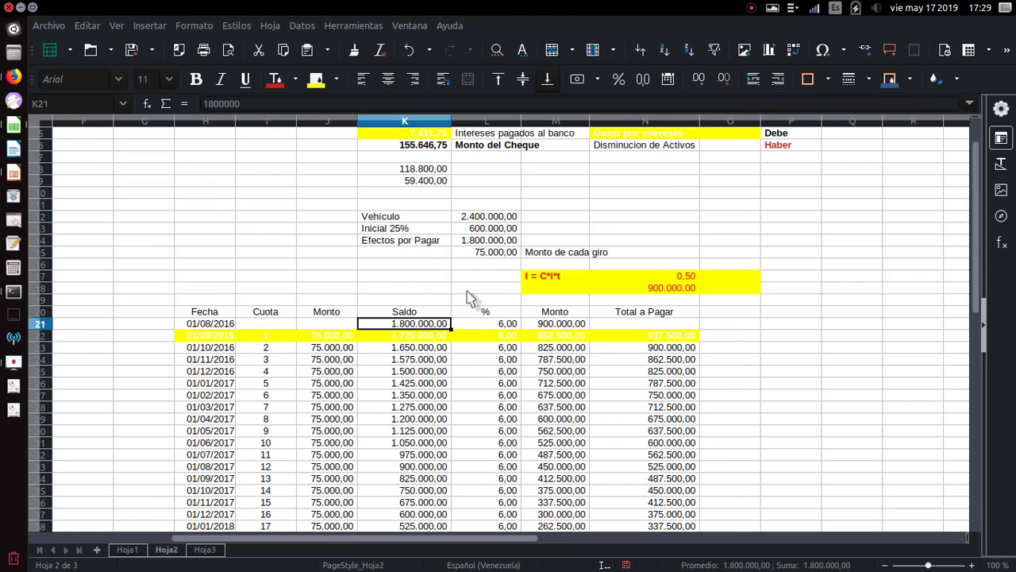
key("Down")
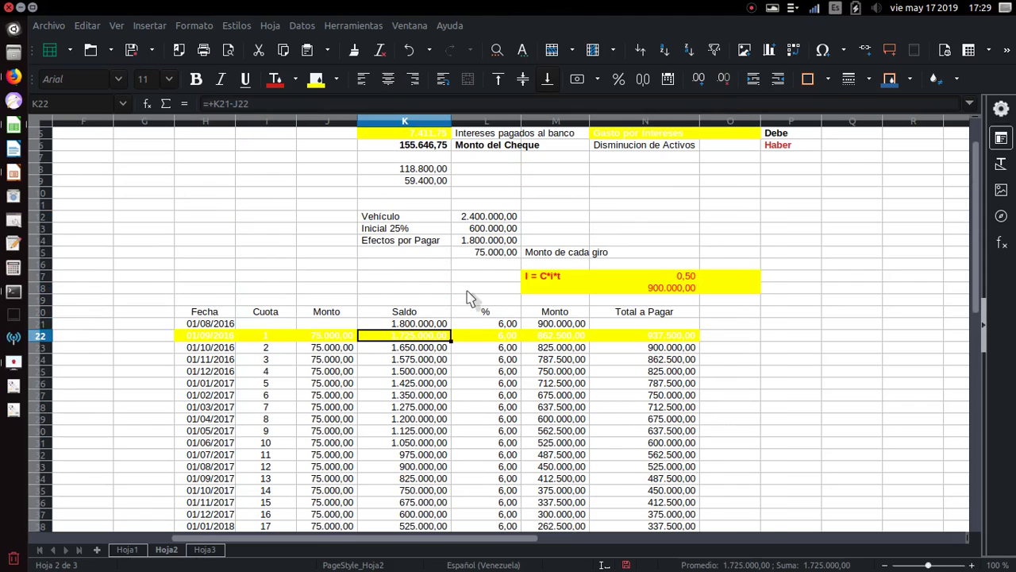
key("Left")
key("Right")
key("Down")
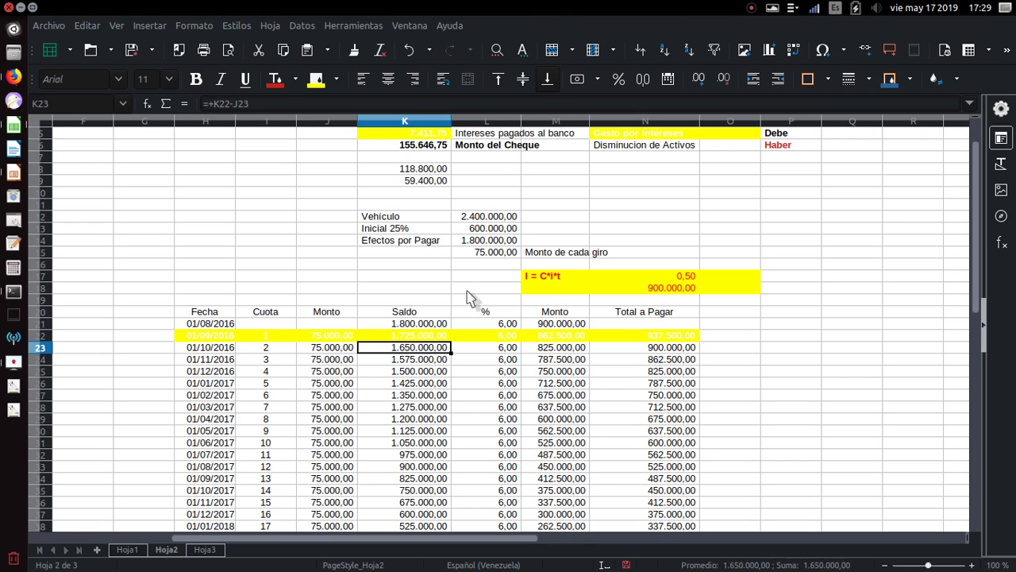
Step: Follow the decreasing balance in the Saldo column from K24 down to the final installments
key("Down")
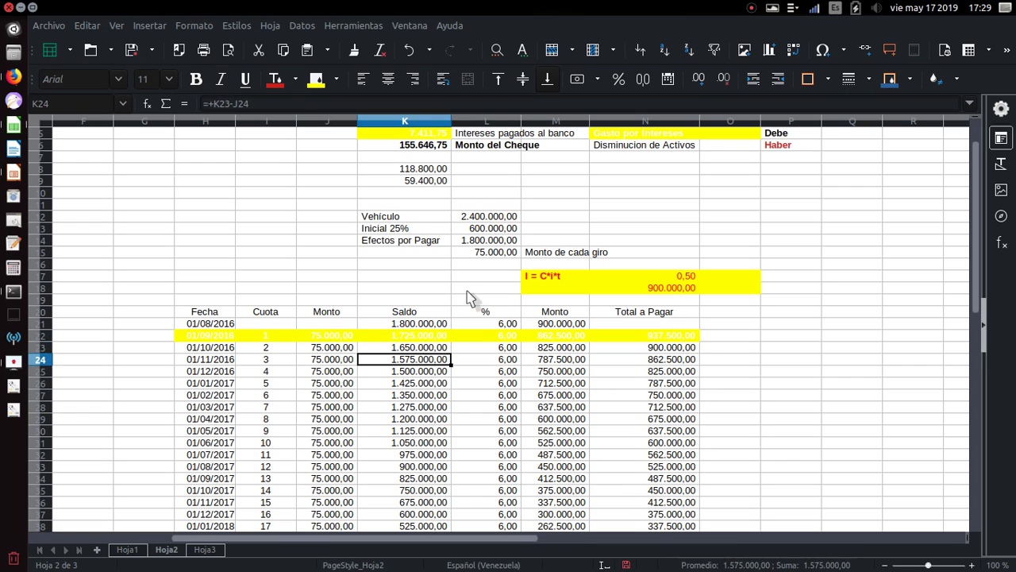
key("Down")
key("Down")
key("Down")
key("Down")
key("Down")
key("Down")
key("Down")
key("Down")
key("Down")
key("Down")
key("Down")
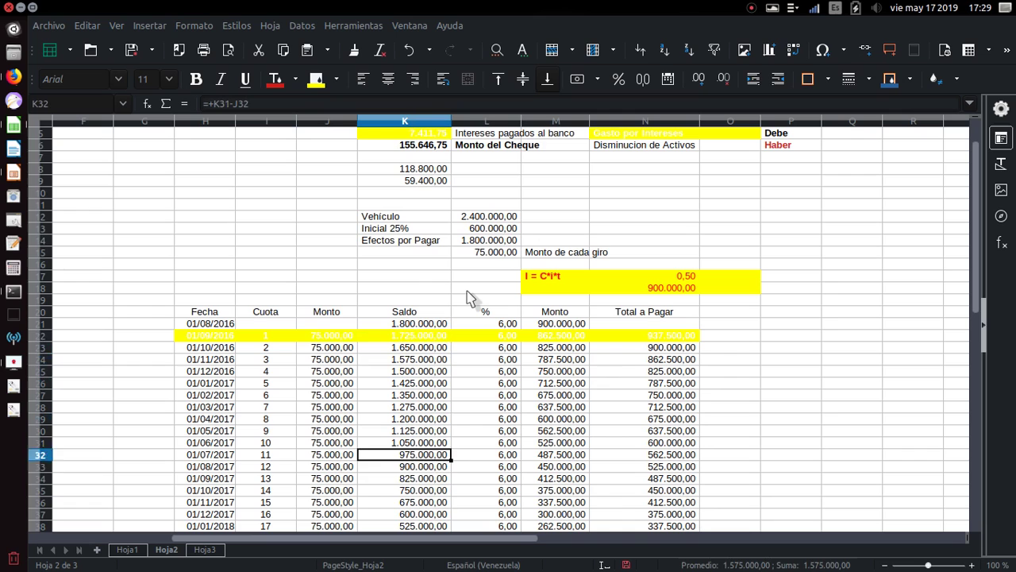
key("Down")
key("Down")
key("Down")
key("Down")
key("Down")
key("Down")
key("Down")
key("Down")
key("Down")
key("Down")
key("Down")
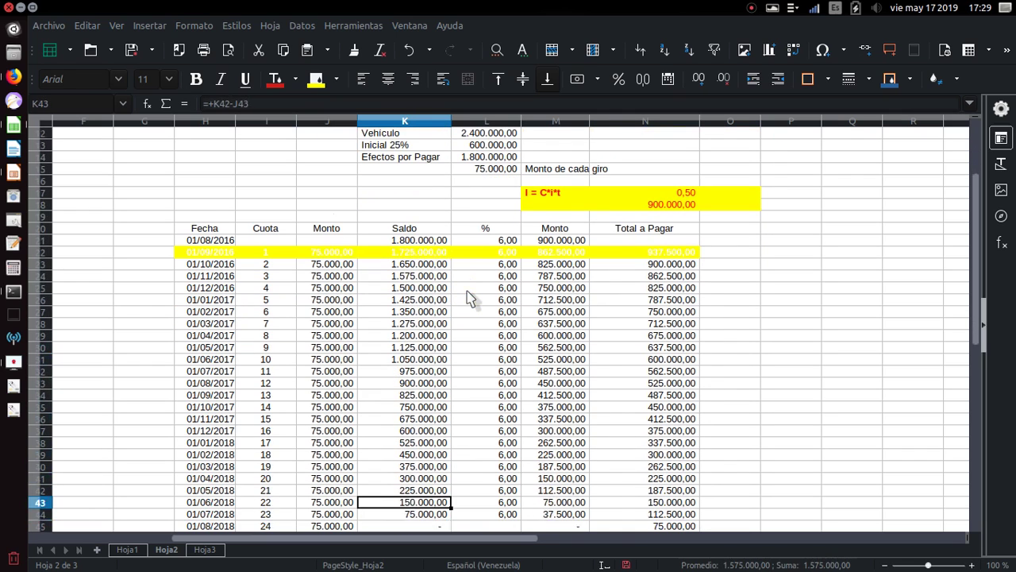
key("Up")
key("Up")
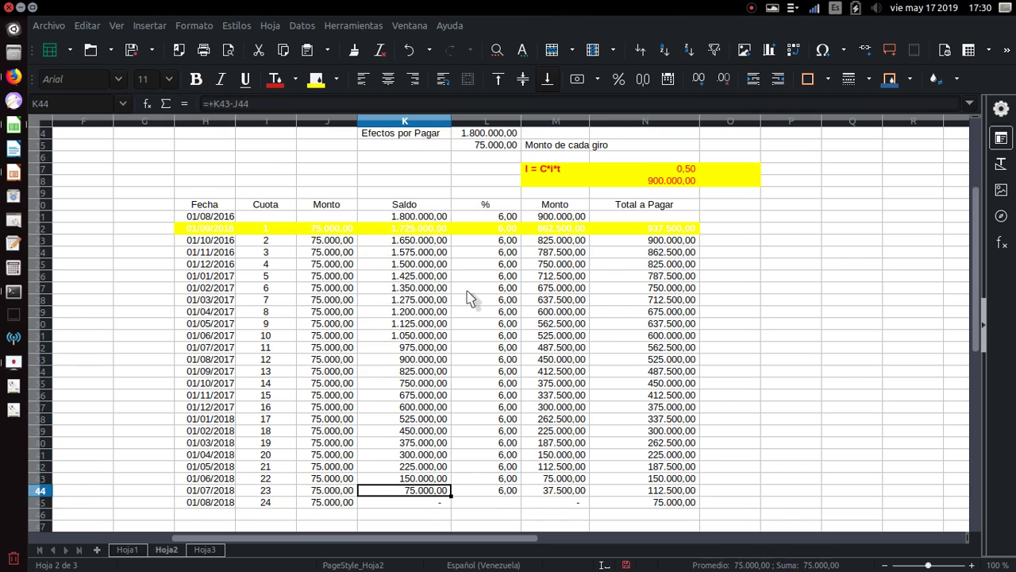
Step: Compare the last two installments in J44 and J45 with the remaining balances in K44 and K45
key("Left")
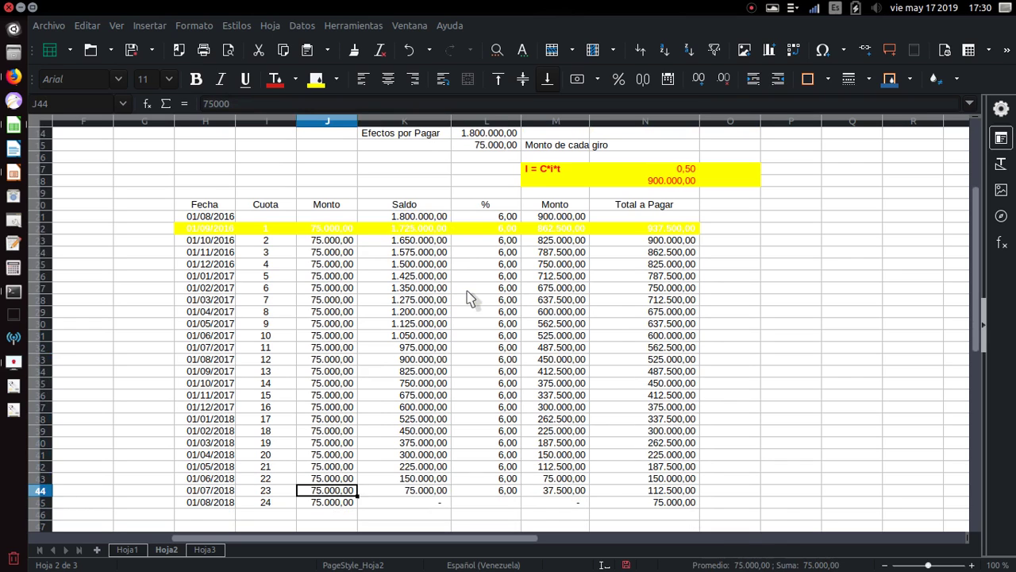
key("Down")
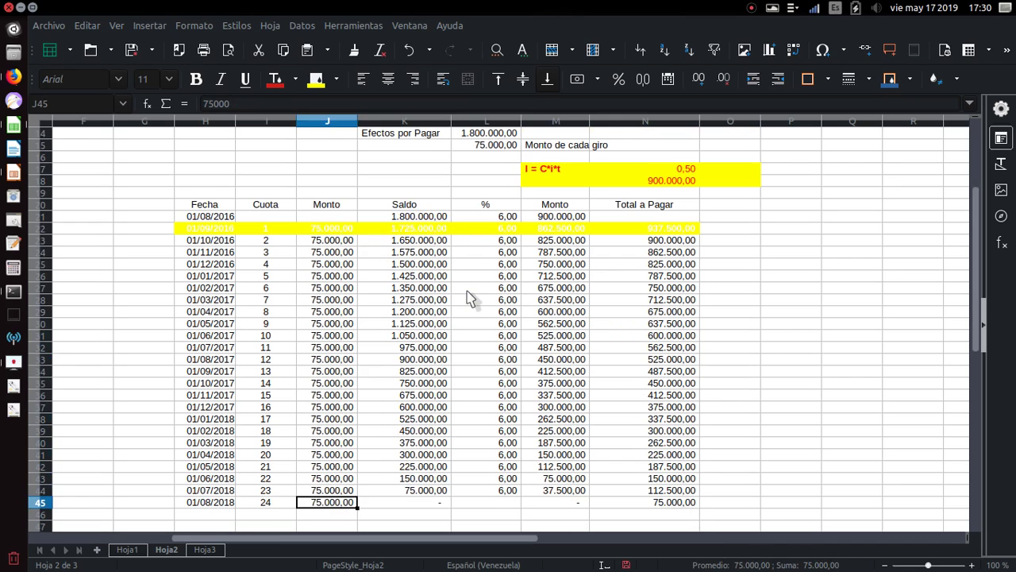
key("Right")
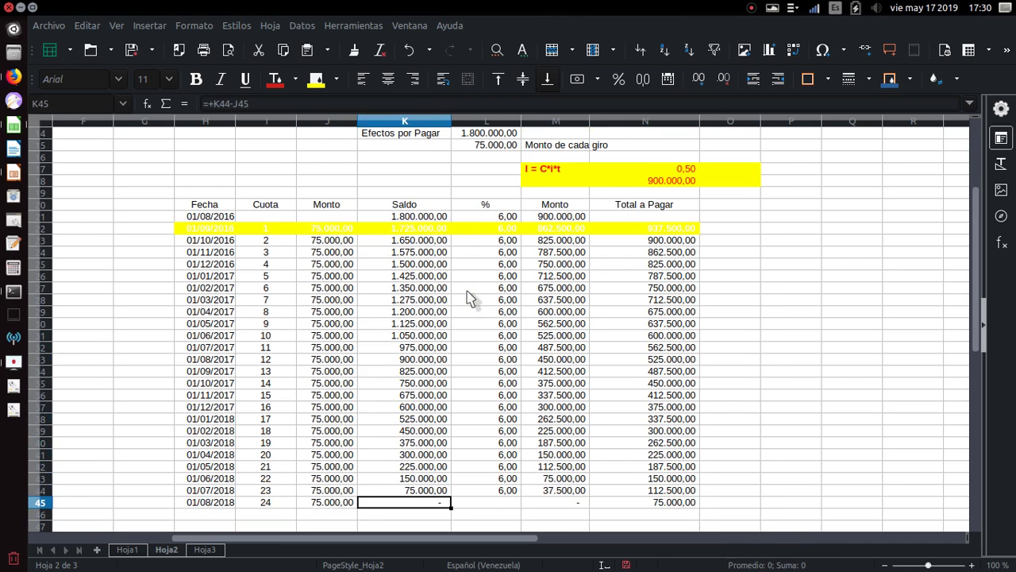
key("Up")
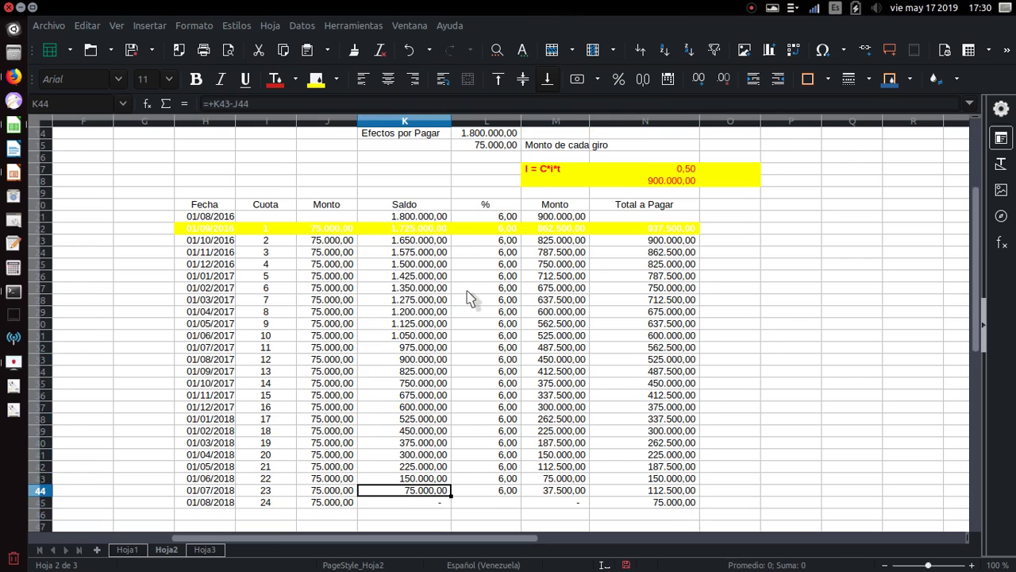
Step: Go back up the Saldo column to installment 1 and check the interest rates in L22 and L21 against the K21 balance
key("Up")
key("Up")
key("Up")
key("Up")
key("Up")
key("Up")
key("Up")
key("Up")
key("Up")
key("Up")
key("Up")
key("Up")
key("Up")
key("Up")
key("Up")
key("Up")
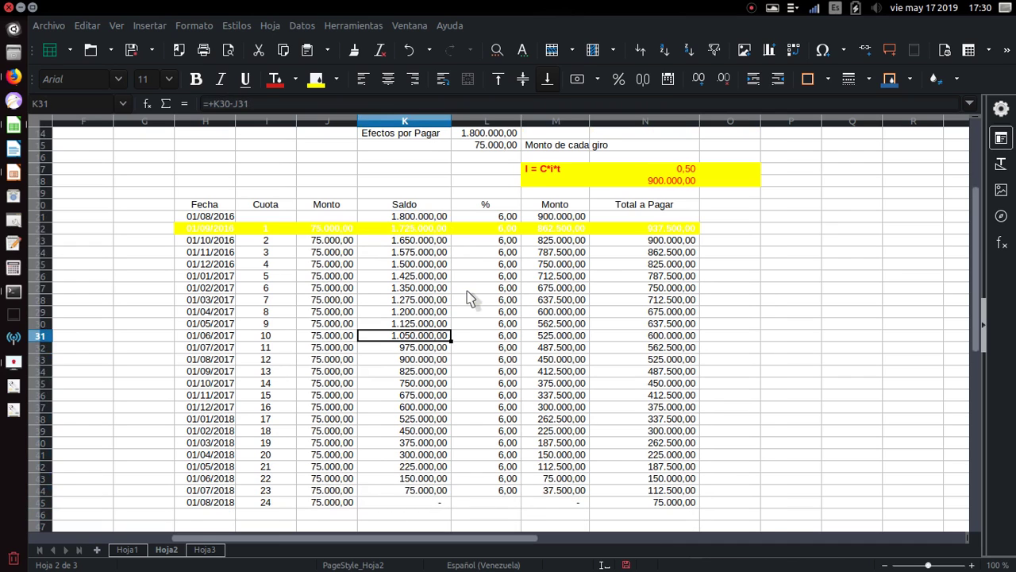
key("Up")
key("Up")
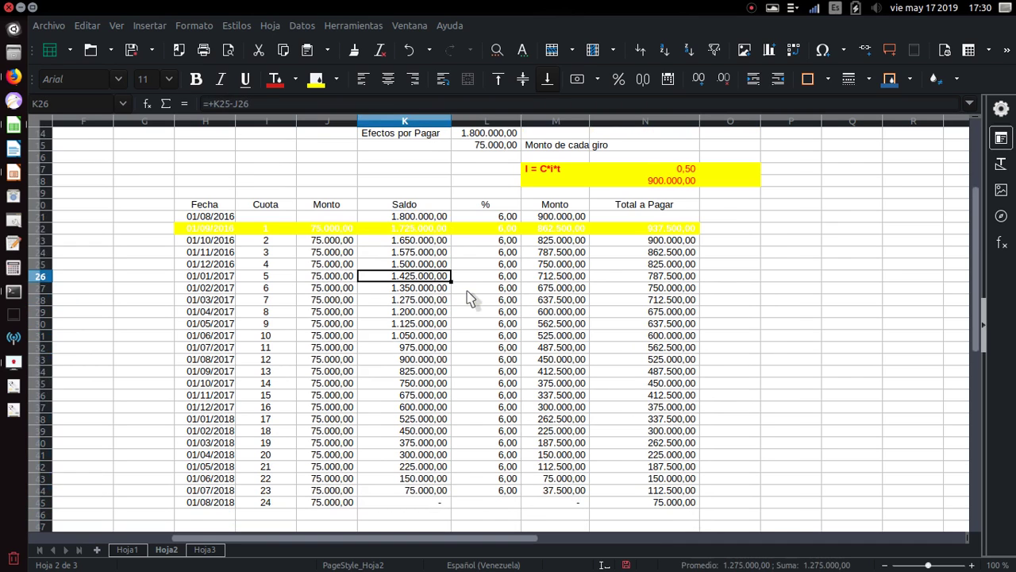
key("Up")
key("Up")
key("Up")
key("Up")
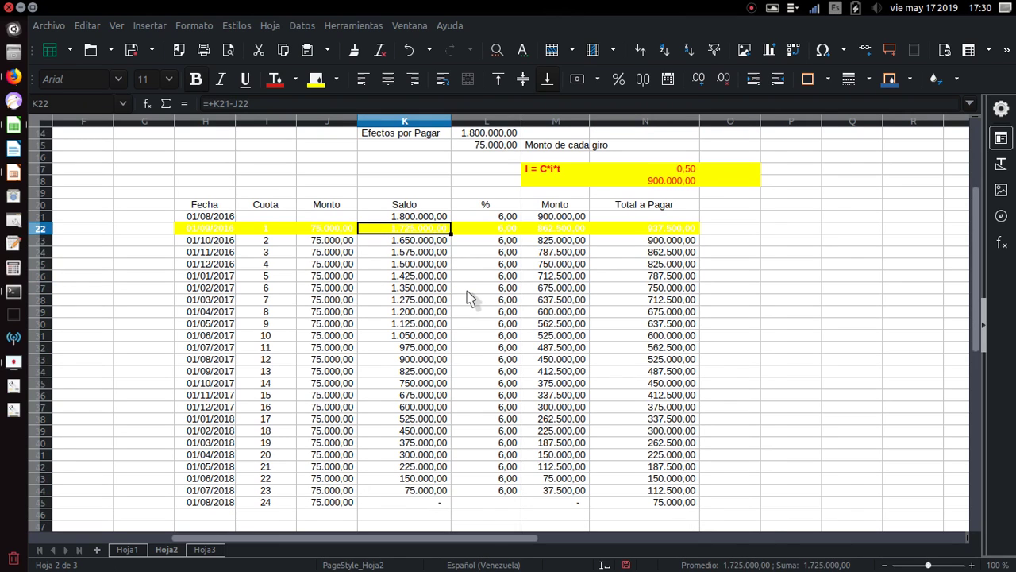
key("Right")
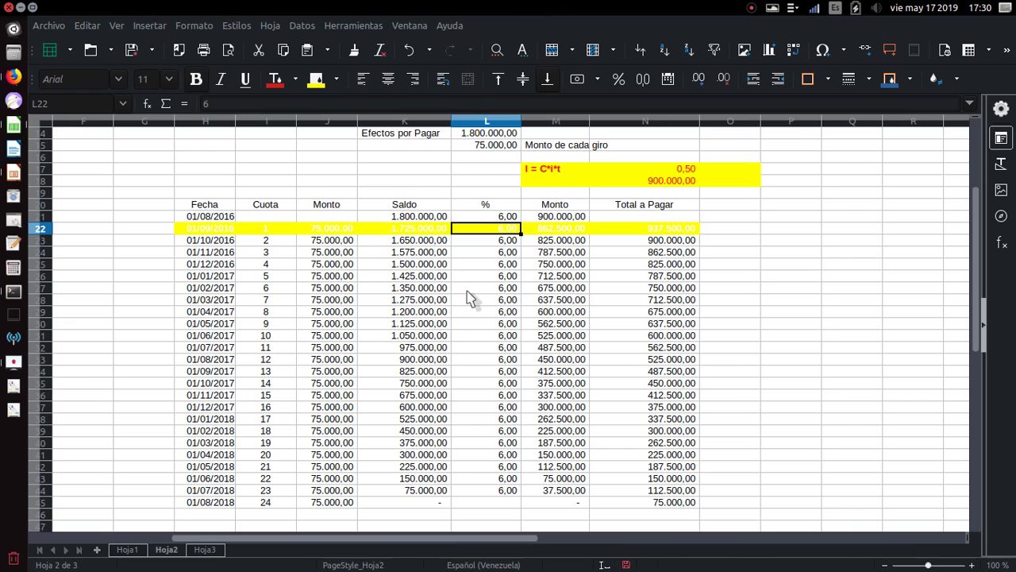
key("Up")
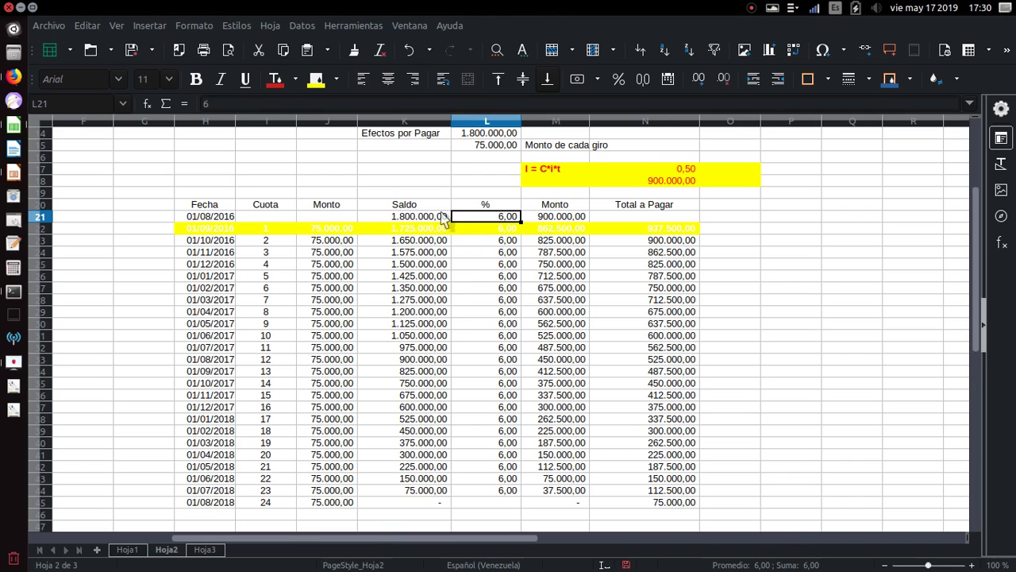
left_click(417, 221)
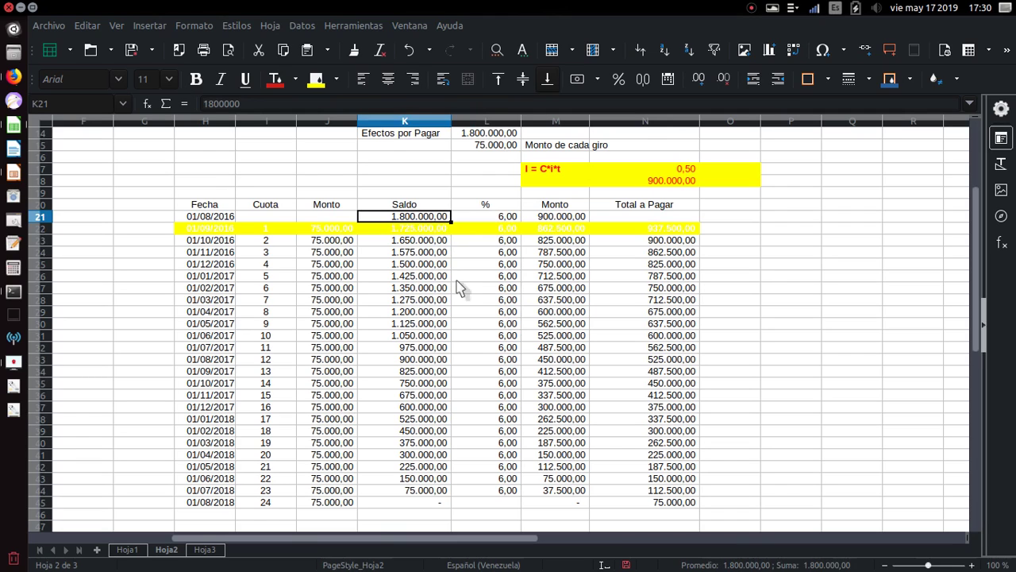
Step: Inspect the monthly interest formulas in the Monto column at M22, M21 and M44
left_click(554, 230)
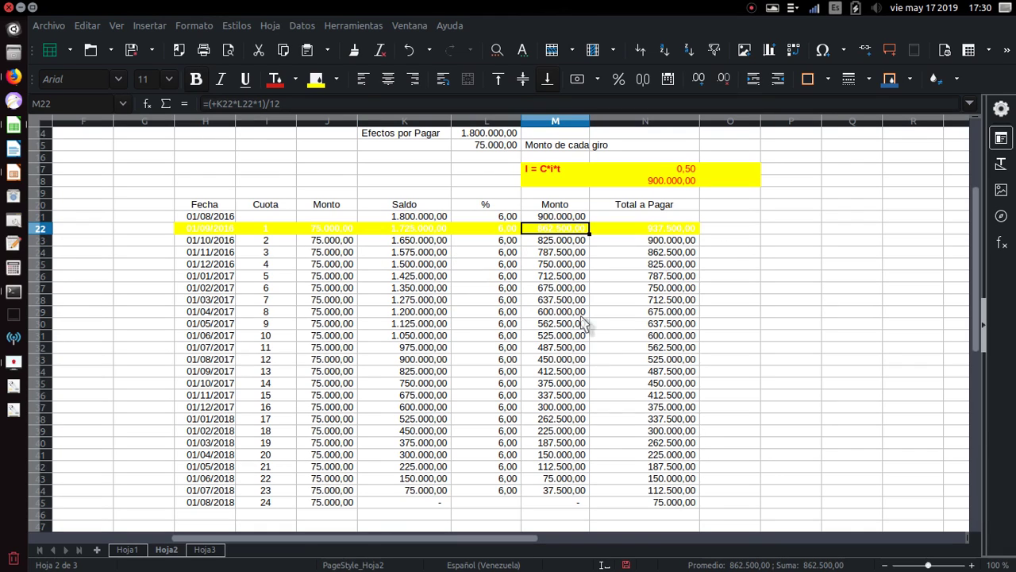
left_click(551, 216)
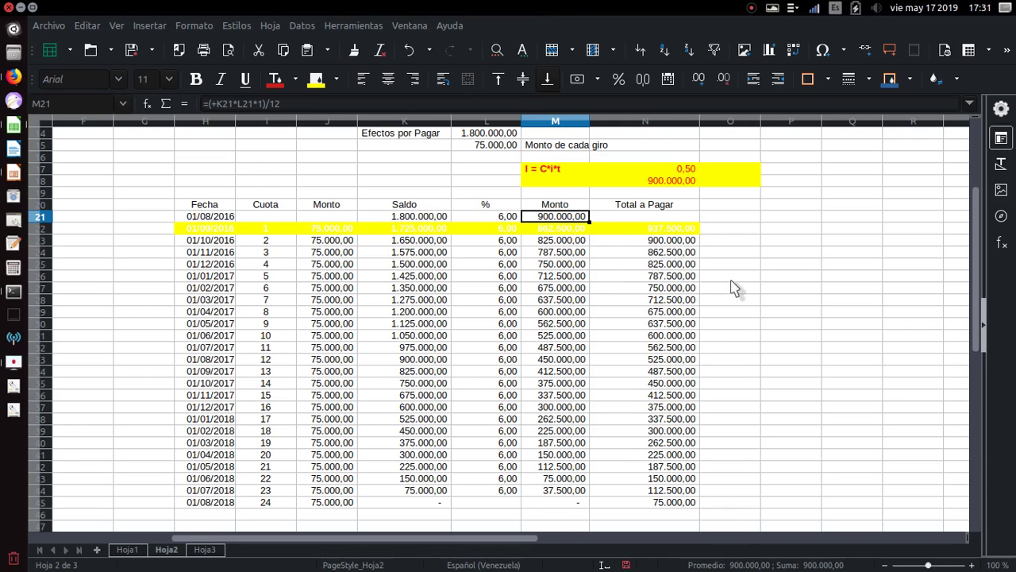
scroll(744, 273, "down", 3)
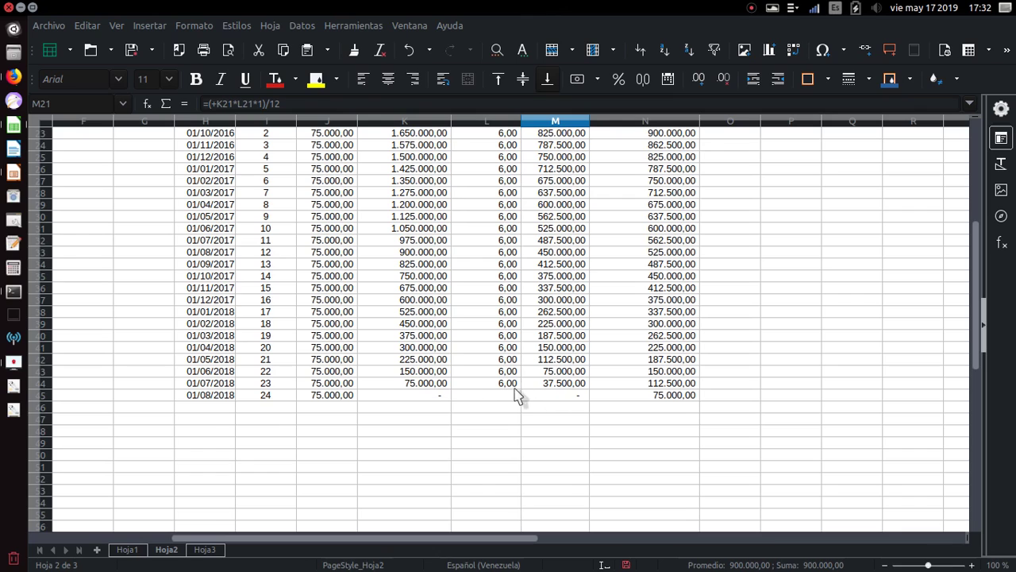
left_click(569, 384)
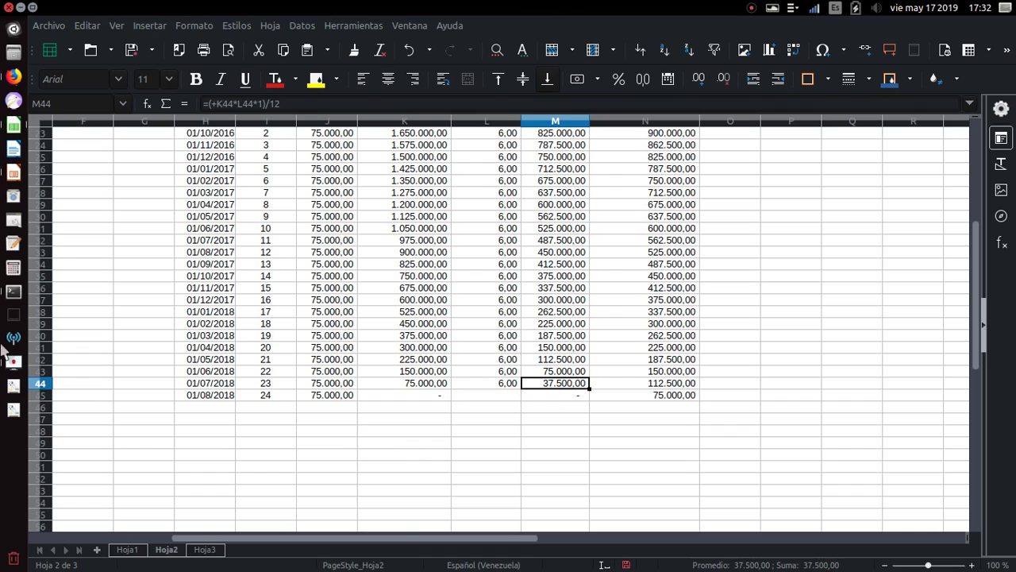
Step: Make the Vehículo, Inicial 25% and Efectos por Pagar block K12:L14 bold with a green background
scroll(570, 336, "up", 5)
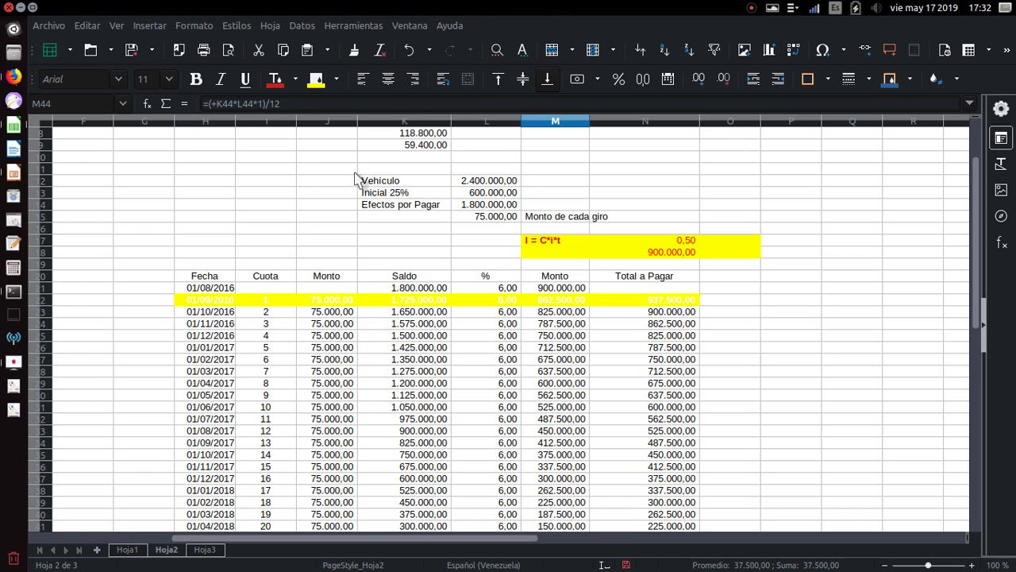
left_click_drag(377, 186, 496, 189)
left_click(196, 79)
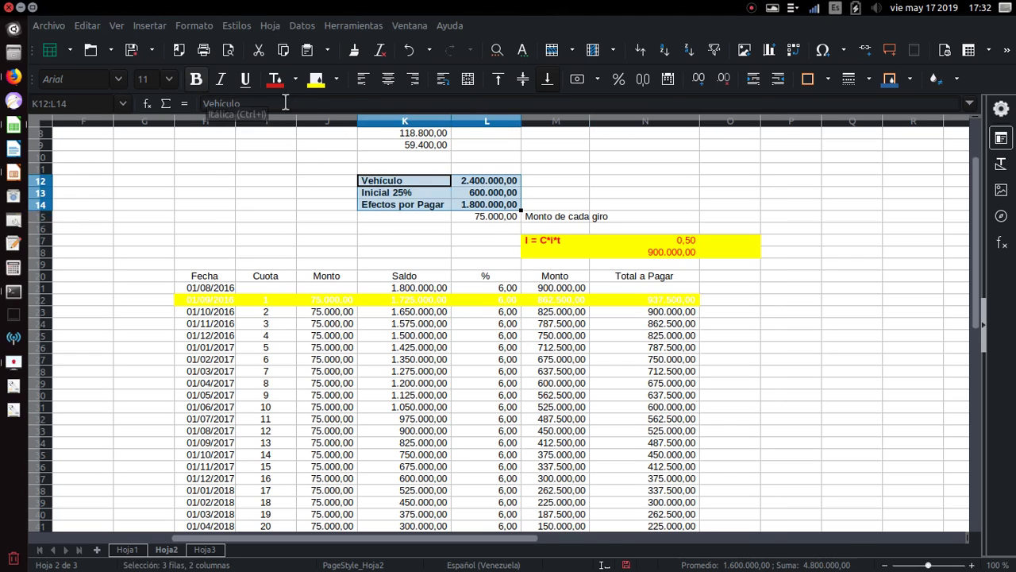
left_click(338, 78)
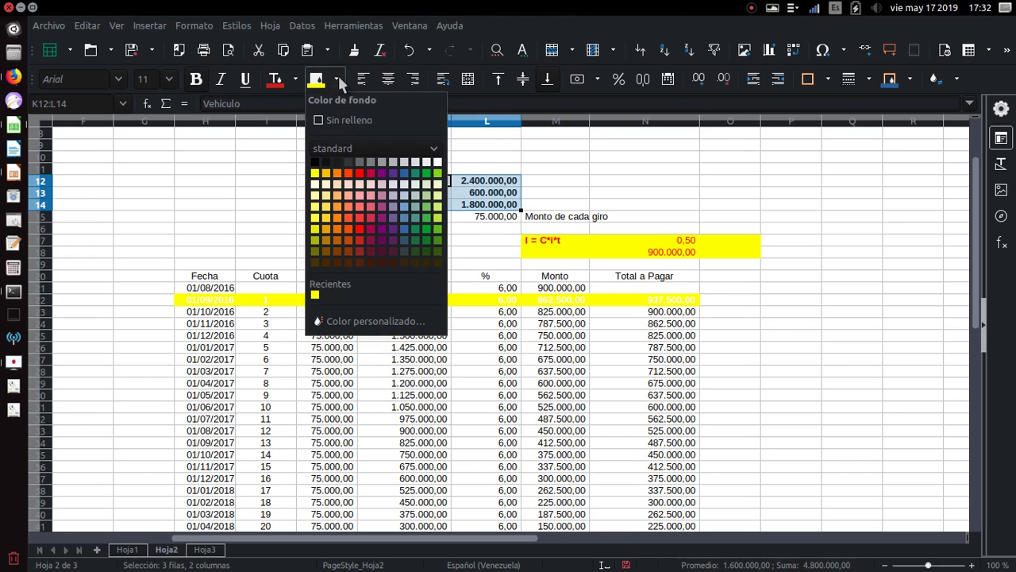
left_click(426, 174)
left_click(354, 206)
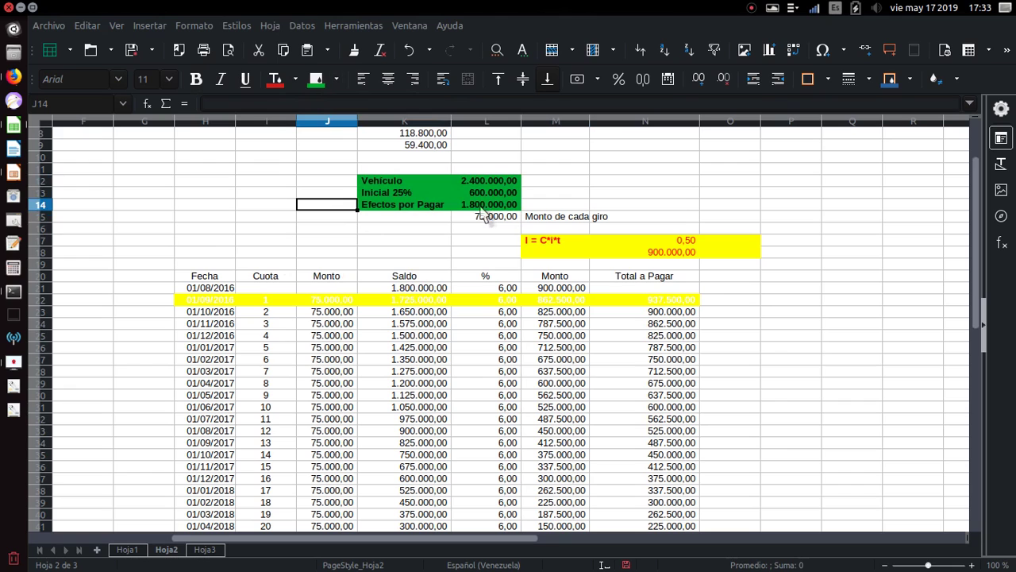
Step: Return to Hoja1 and look at the Efectos por Pagar line of entry 10 and the heading of entry 9
left_click(127, 549)
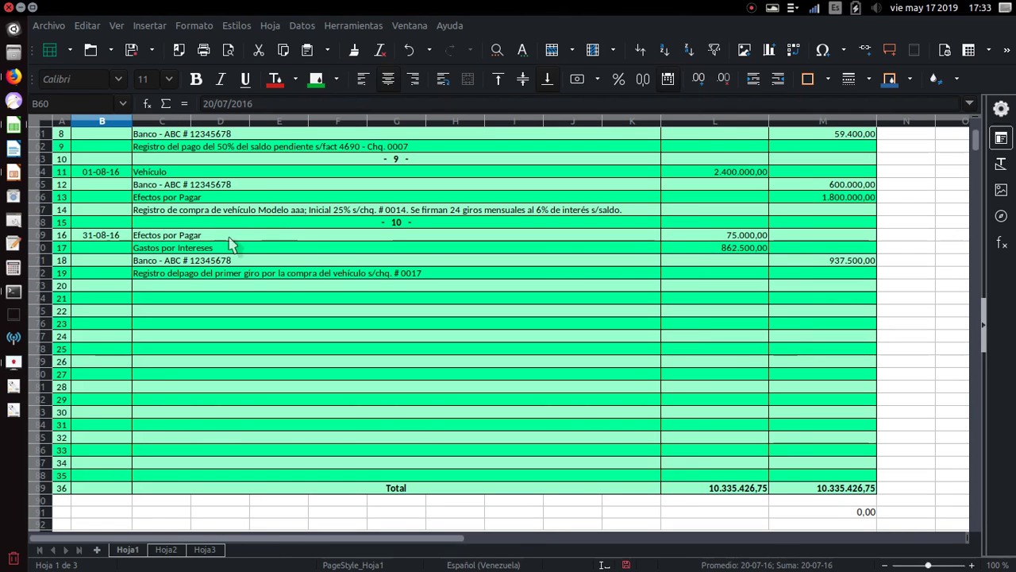
left_click(229, 238)
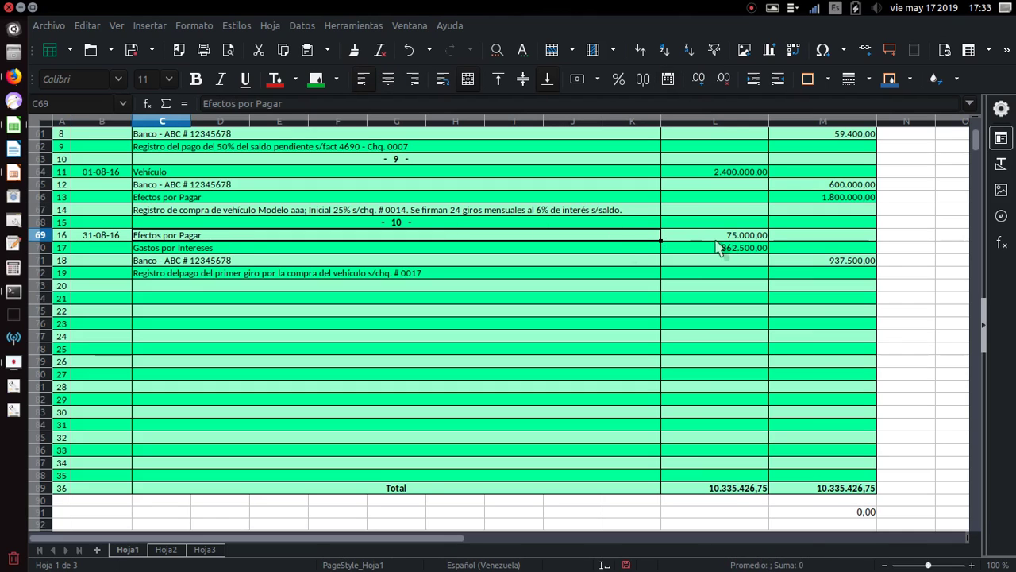
left_click(524, 164)
Step: Try a yellow background on the Vehículo line of entry 9, C64:L64, and undo it
left_click(531, 175)
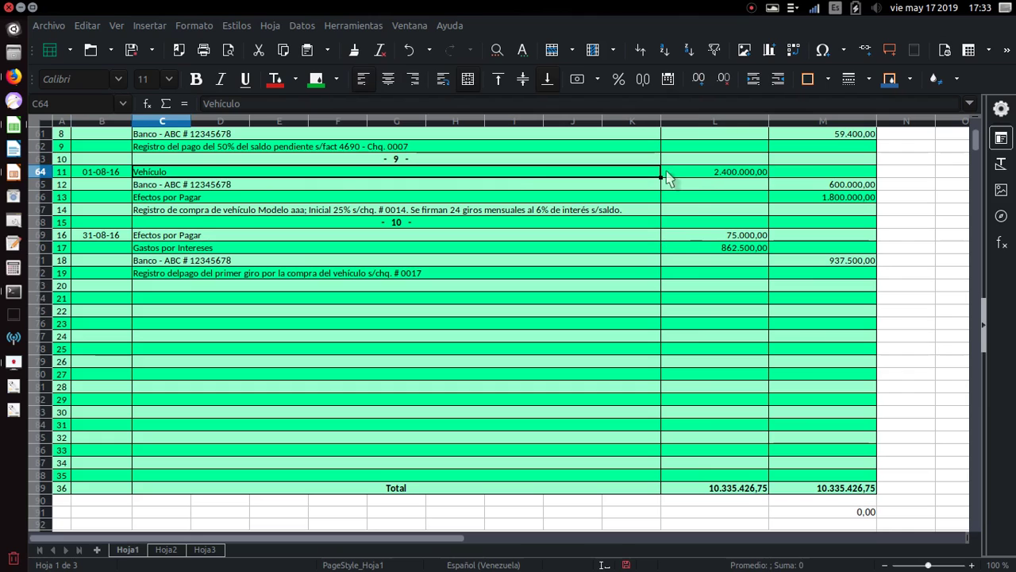
left_click(703, 174)
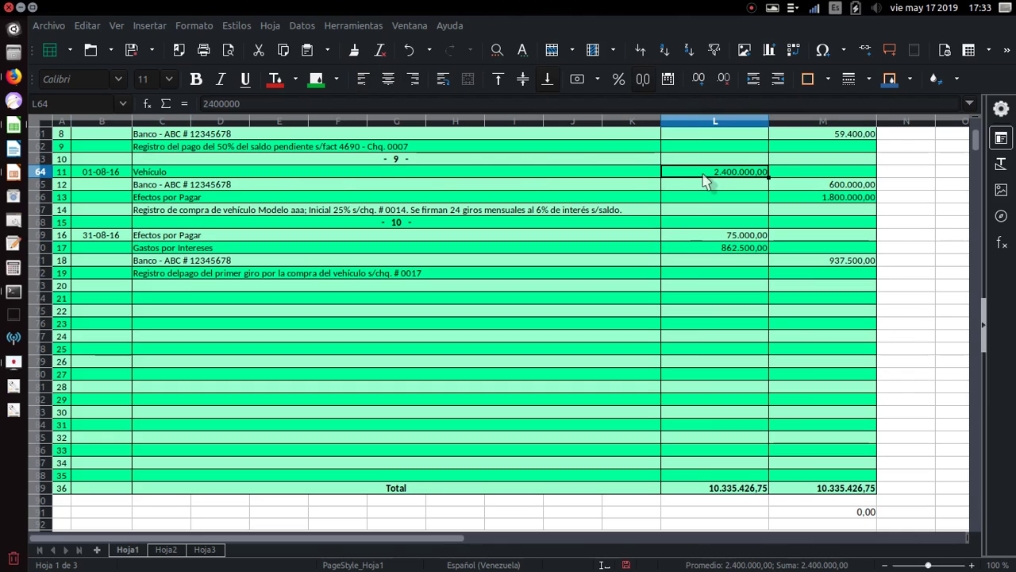
left_click(703, 174, "shift")
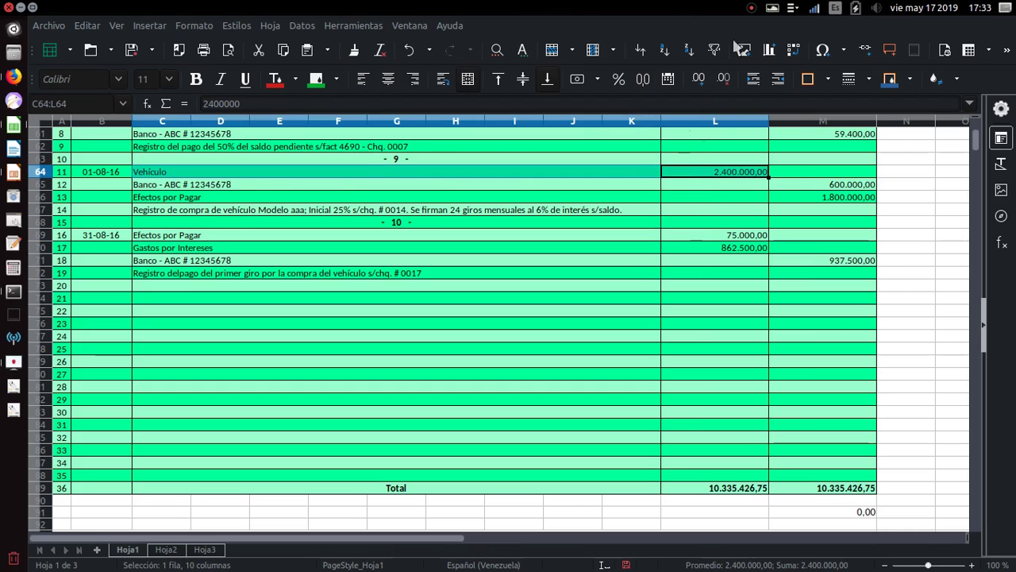
left_click(337, 78)
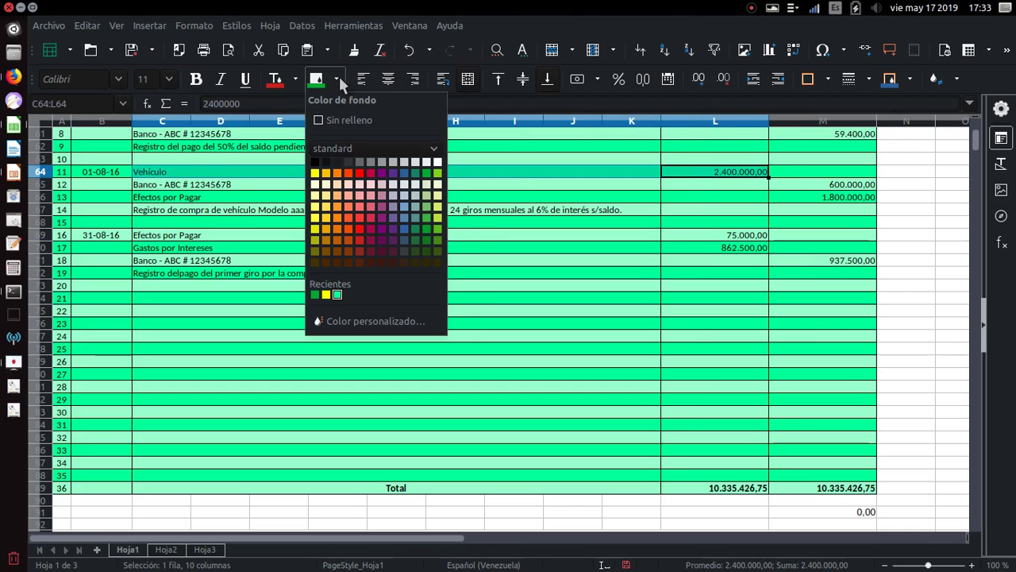
left_click(314, 174)
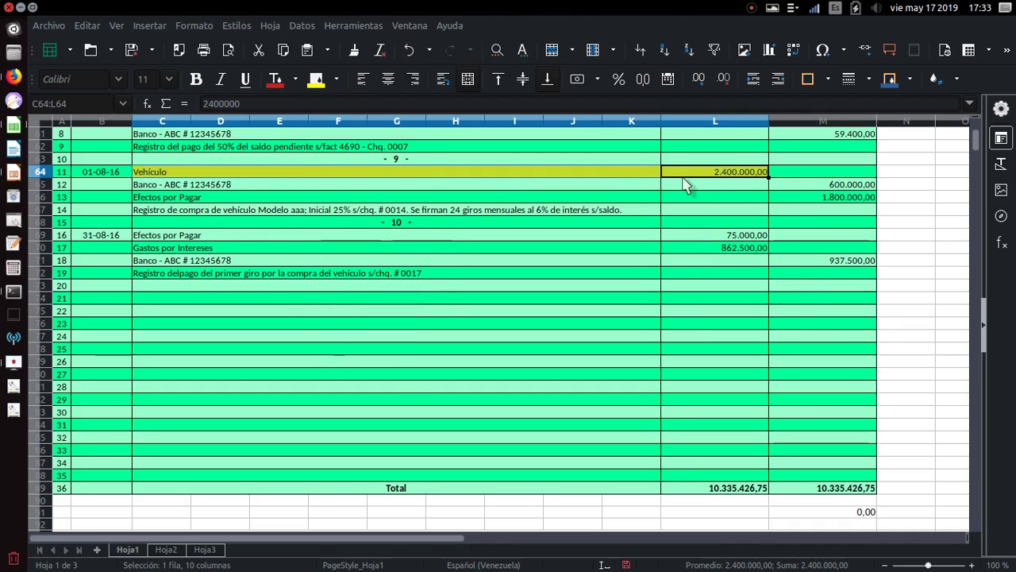
left_click(408, 50)
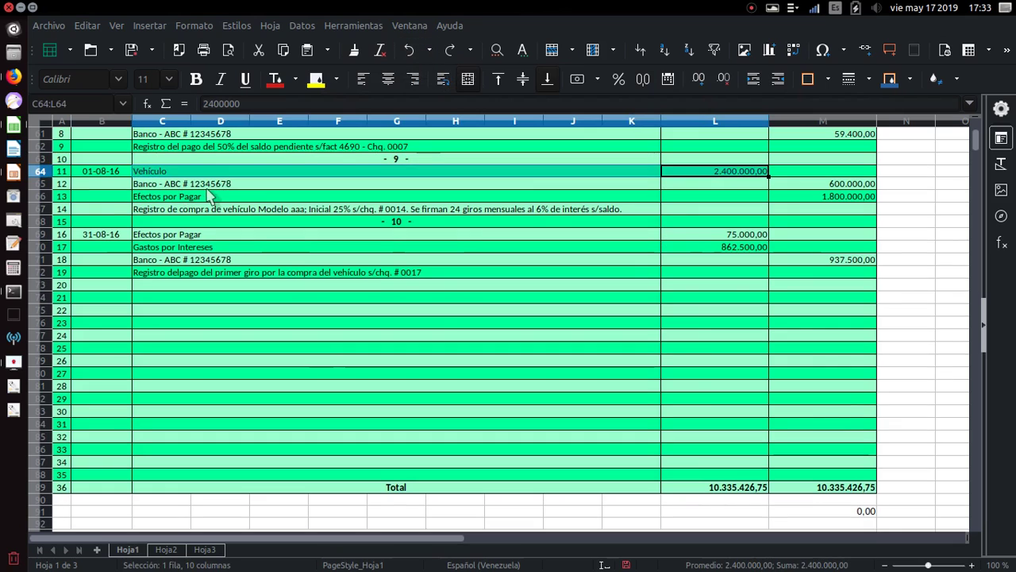
Step: Try a yellow background on the Banco - ABC line of entry 9, C65:M65, and undo it
left_click(229, 186)
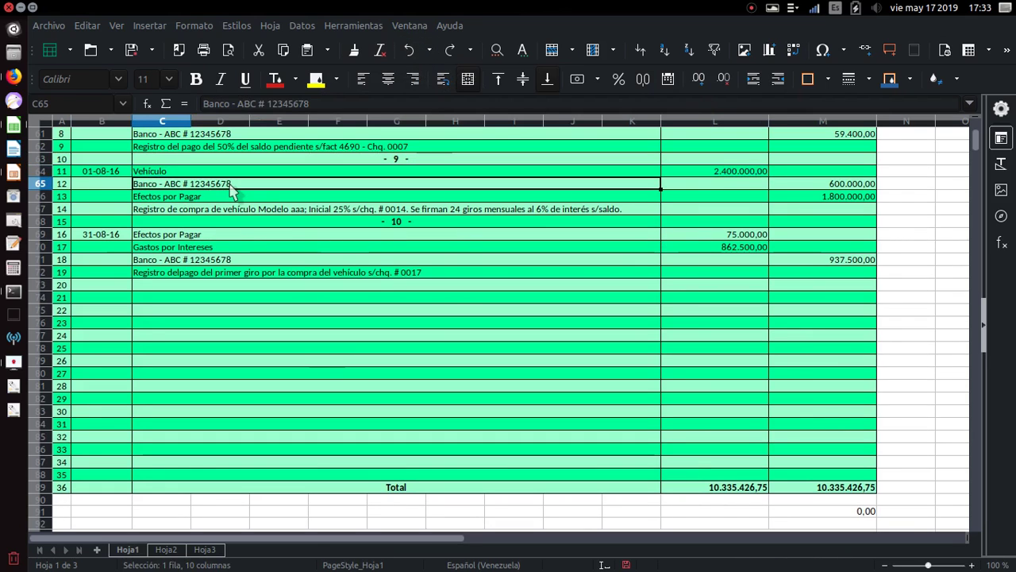
key("shift+Right")
key("shift+Right")
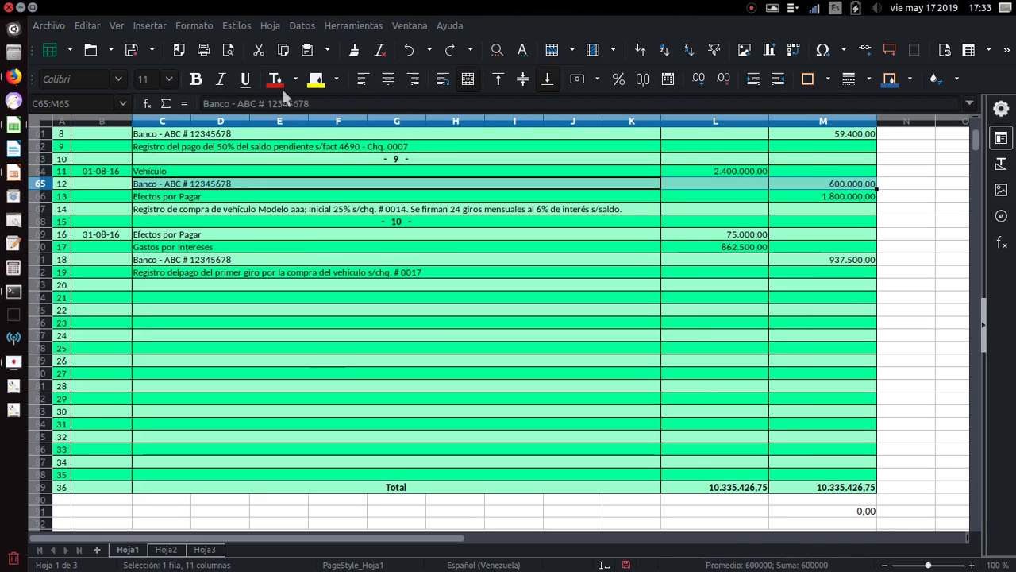
left_click(317, 83)
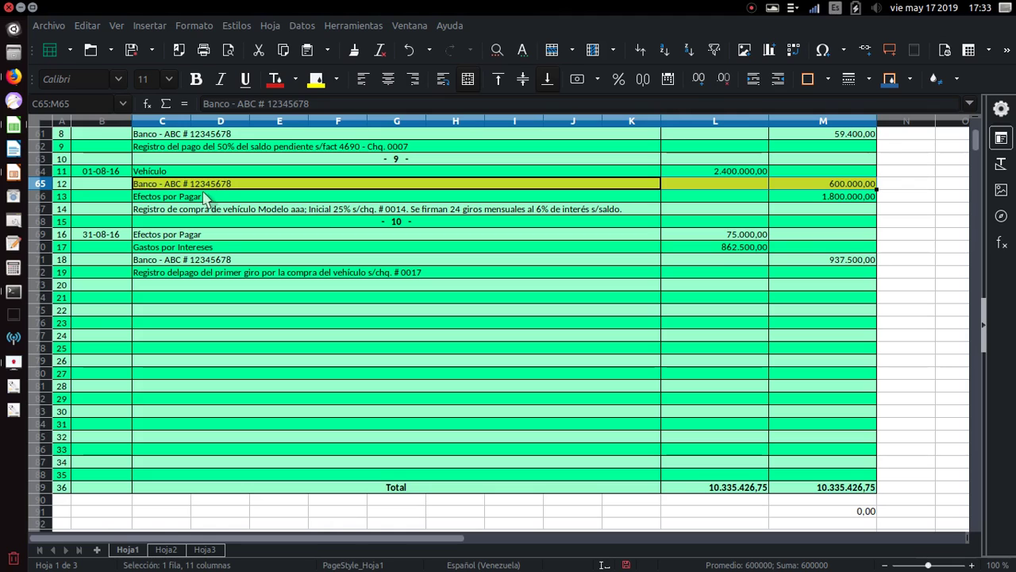
left_click(410, 50)
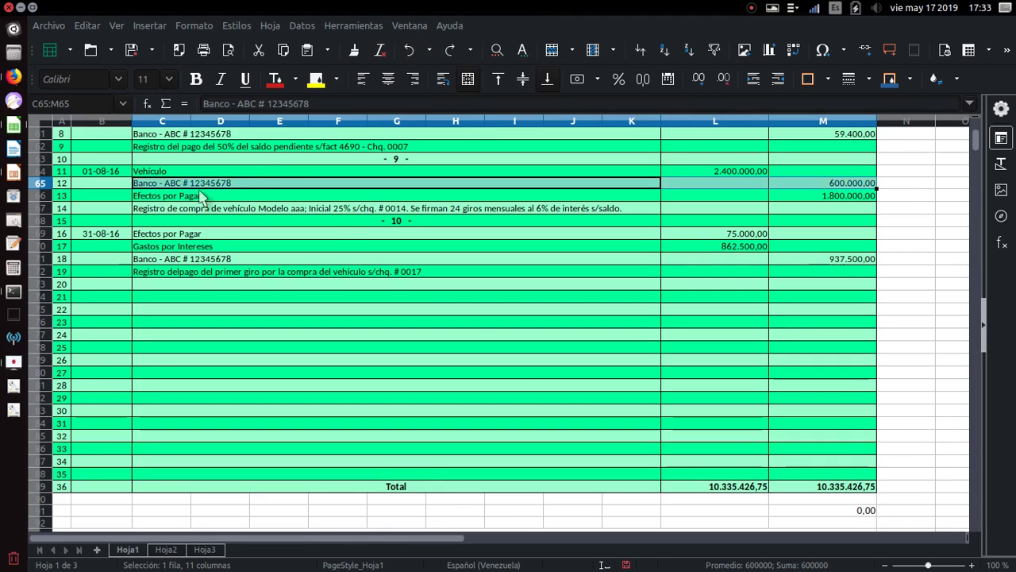
Step: Try a yellow background on the Efectos por Pagar line of entry 9, C66:M66, and undo it
left_click(186, 199)
key("shift+Right")
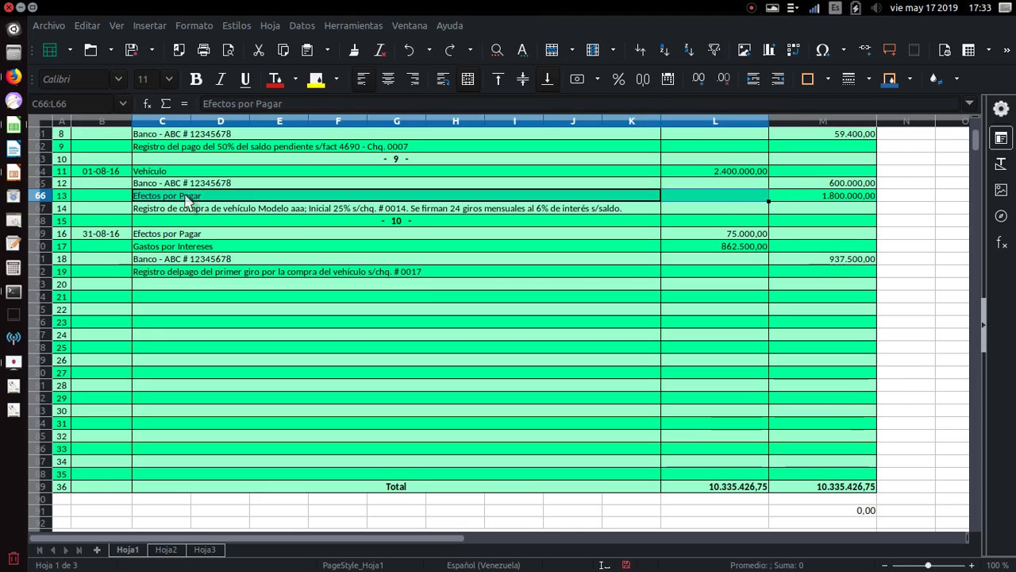
key("shift+Right")
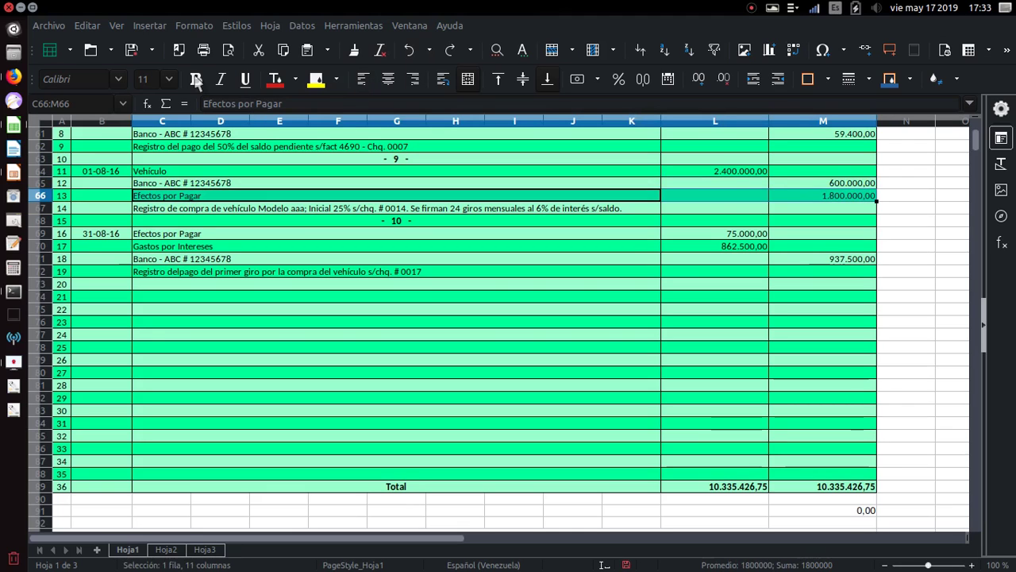
left_click(316, 79)
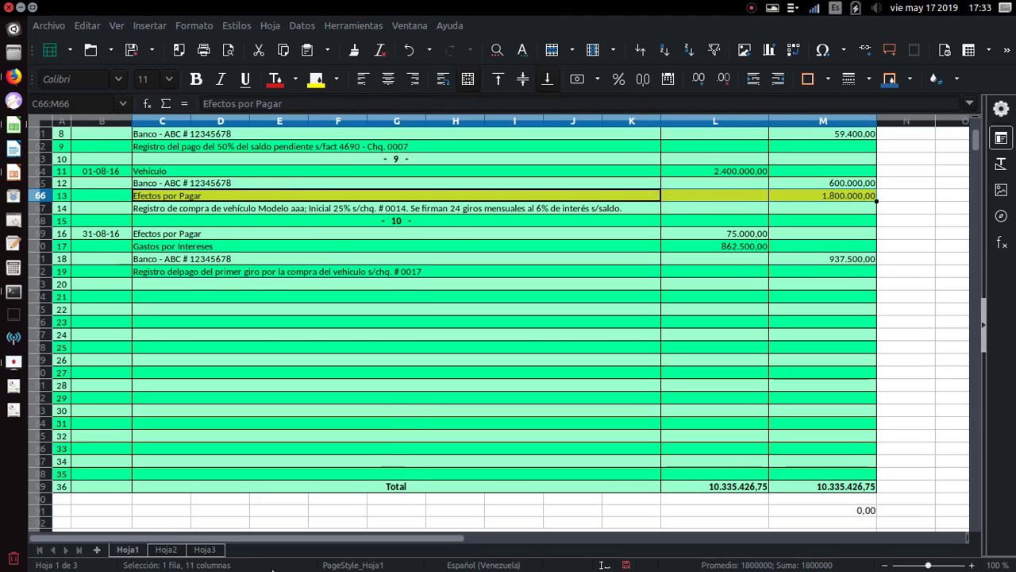
left_click(409, 50)
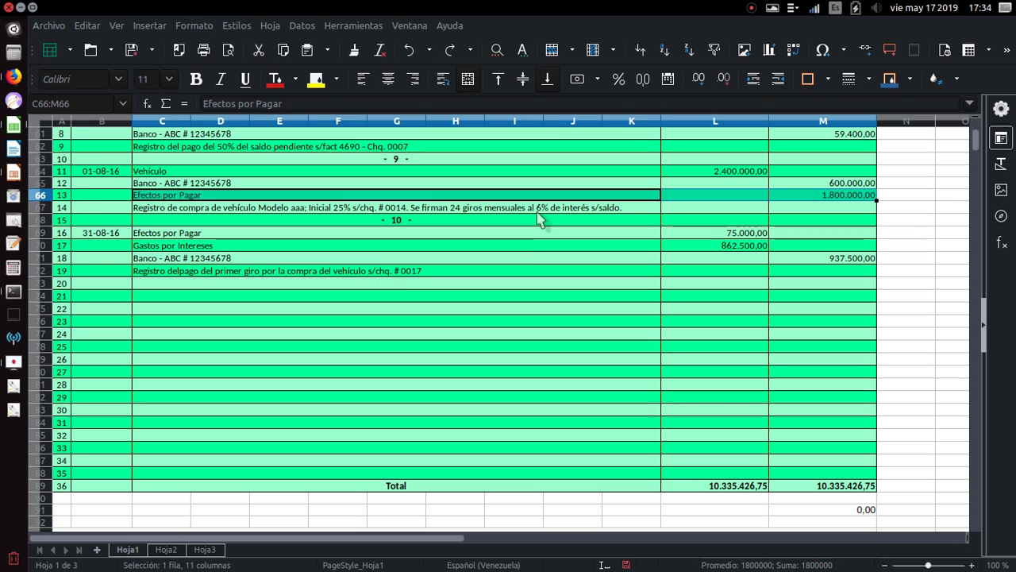
Step: Look at the Efectos por Pagar line and the Gastos por Intereses debit amount of entry 10
left_click(151, 233)
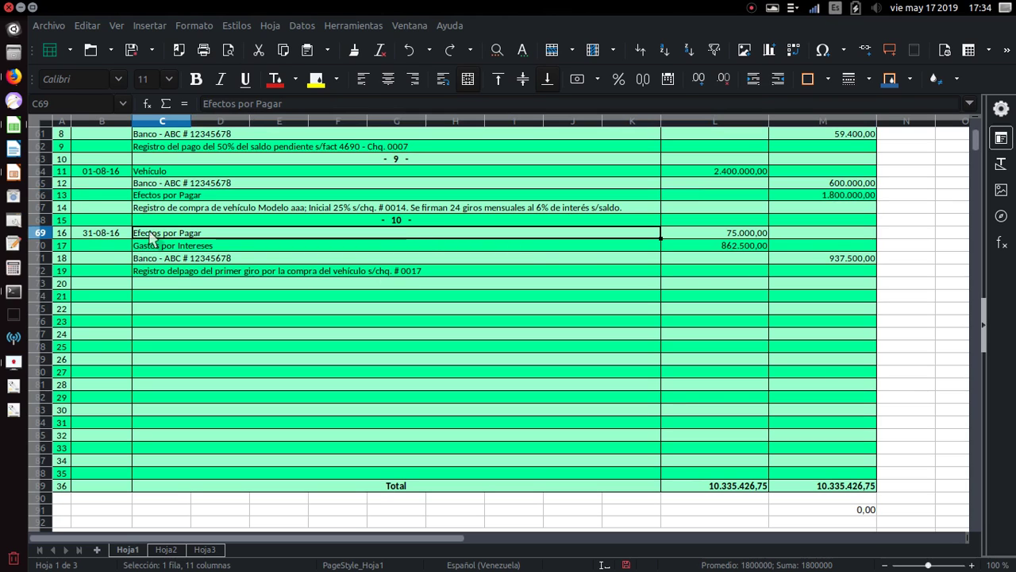
left_click(750, 233)
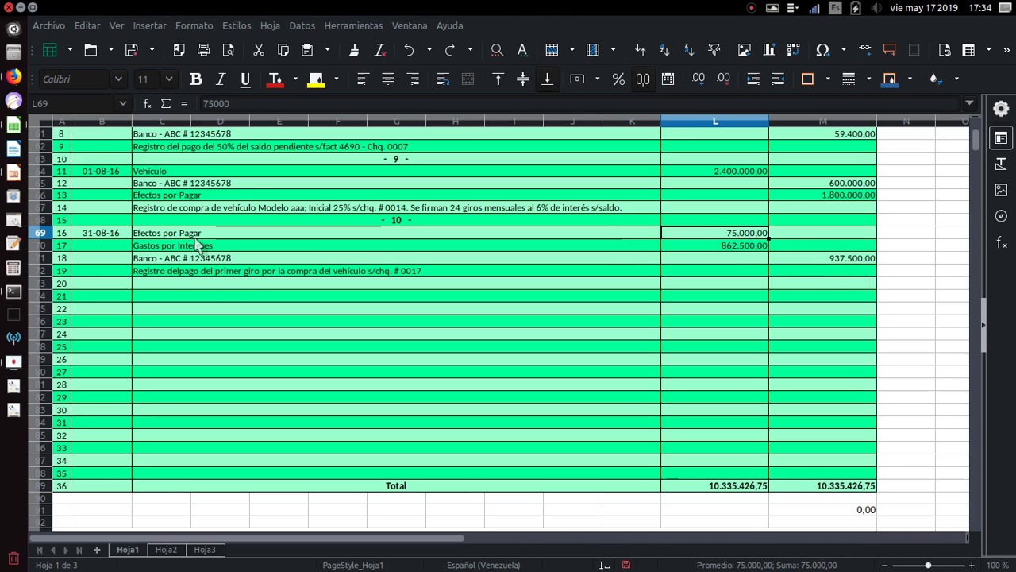
left_click(720, 250)
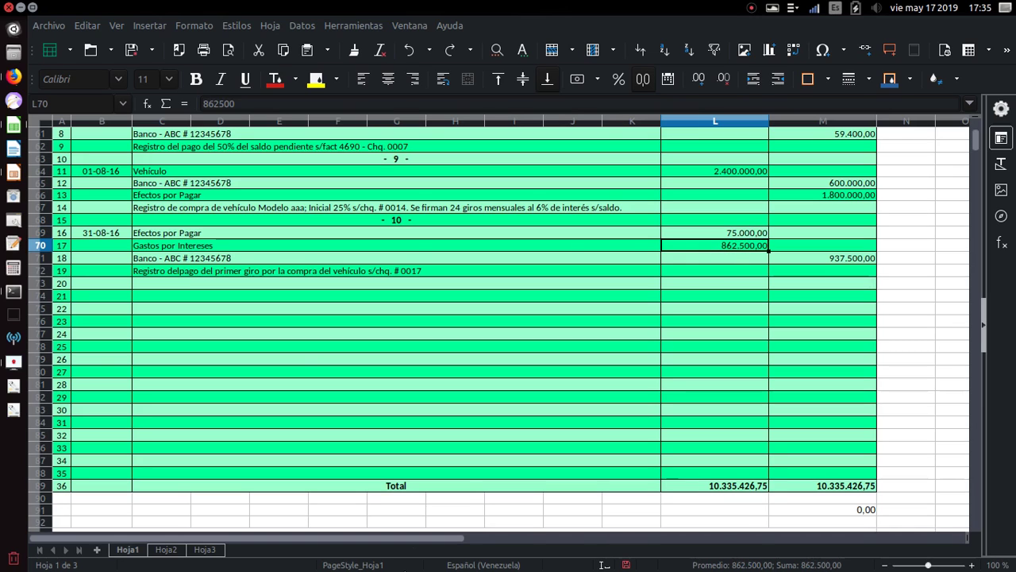
Step: Examine the interest rate and the interest formula in the 01/08/2016 row of the schedule on Hoja2
left_click(165, 554)
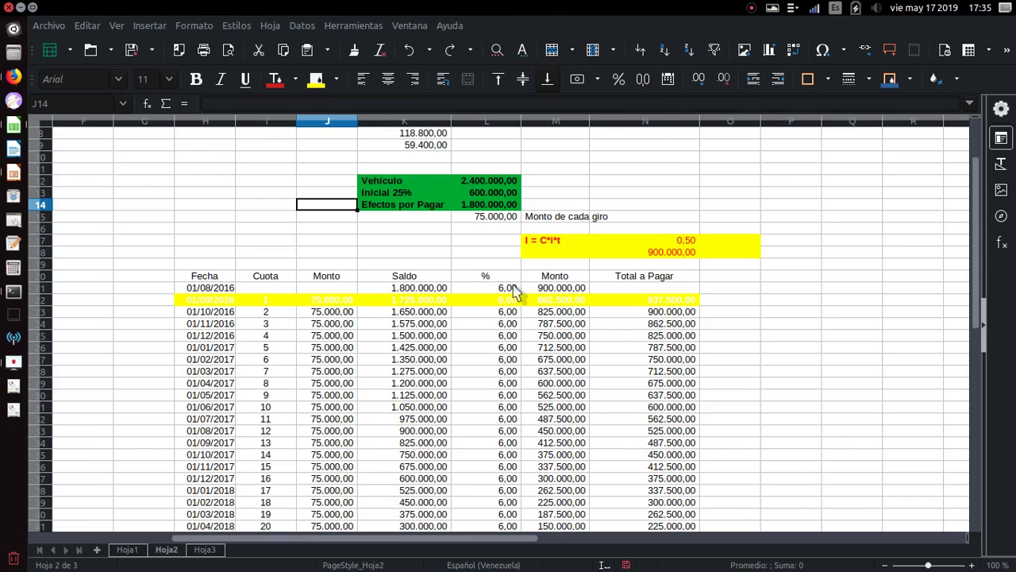
left_click(511, 288)
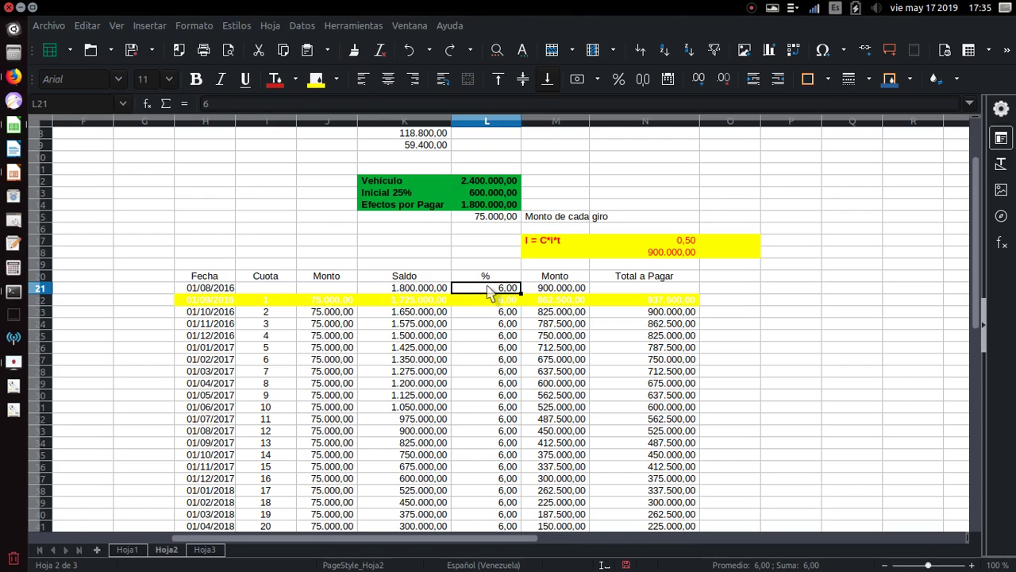
left_click(567, 290)
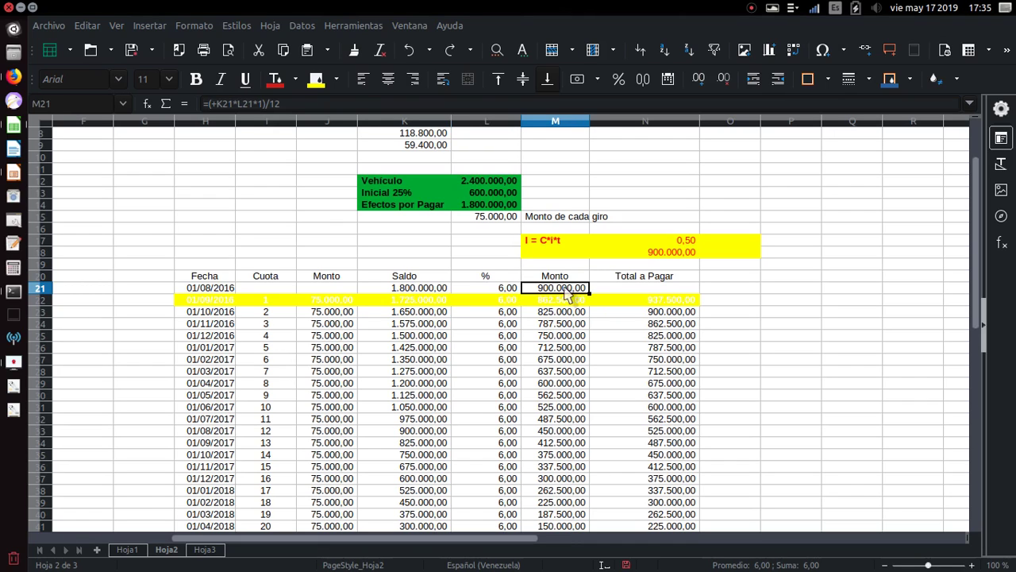
key("F2")
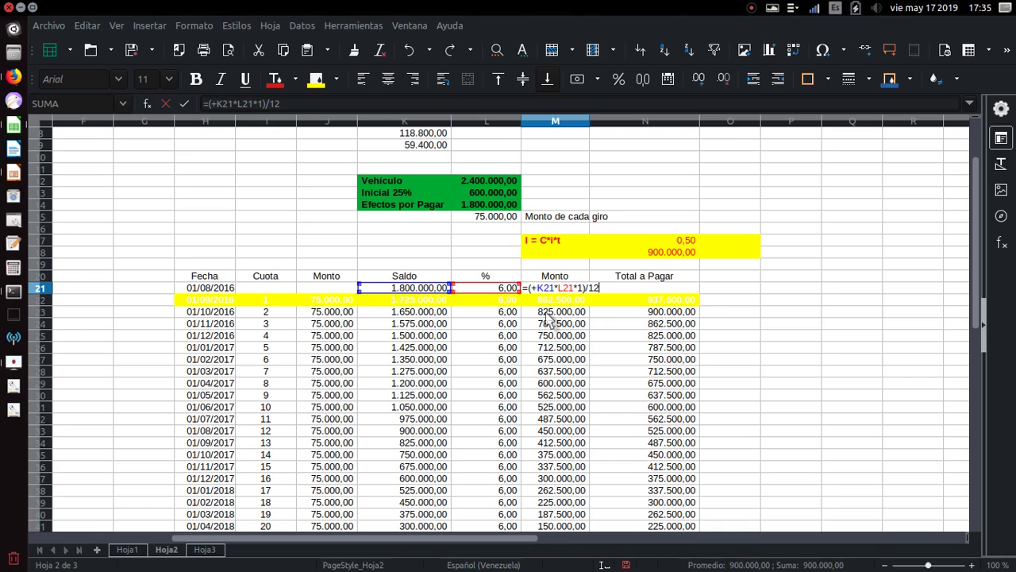
key("Escape")
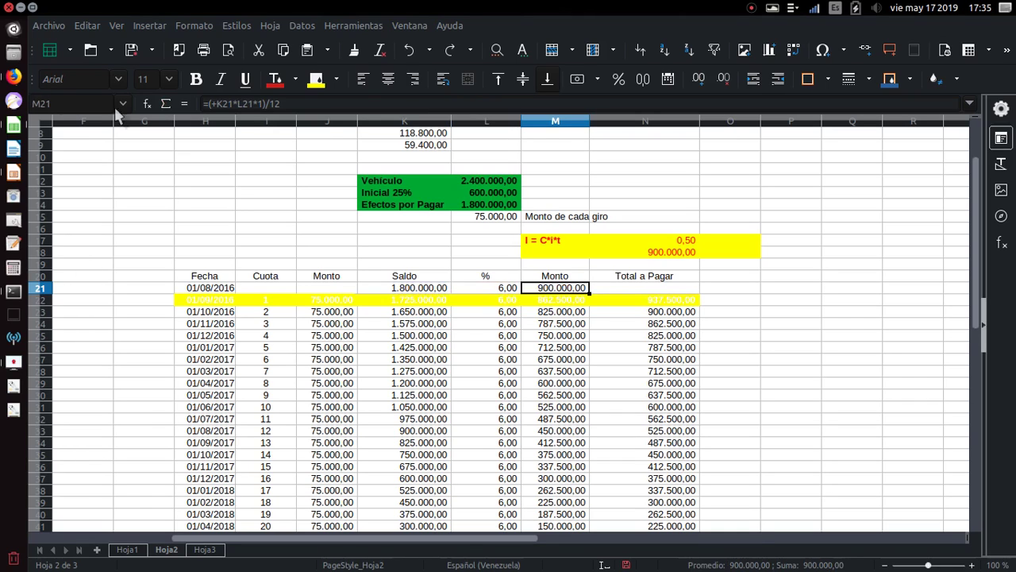
Step: On Hoja1, set entry 10's Gastos por Intereses debit in L70 to 900000 and its Banco - ABC credit in M71 to 975000
left_click(136, 551)
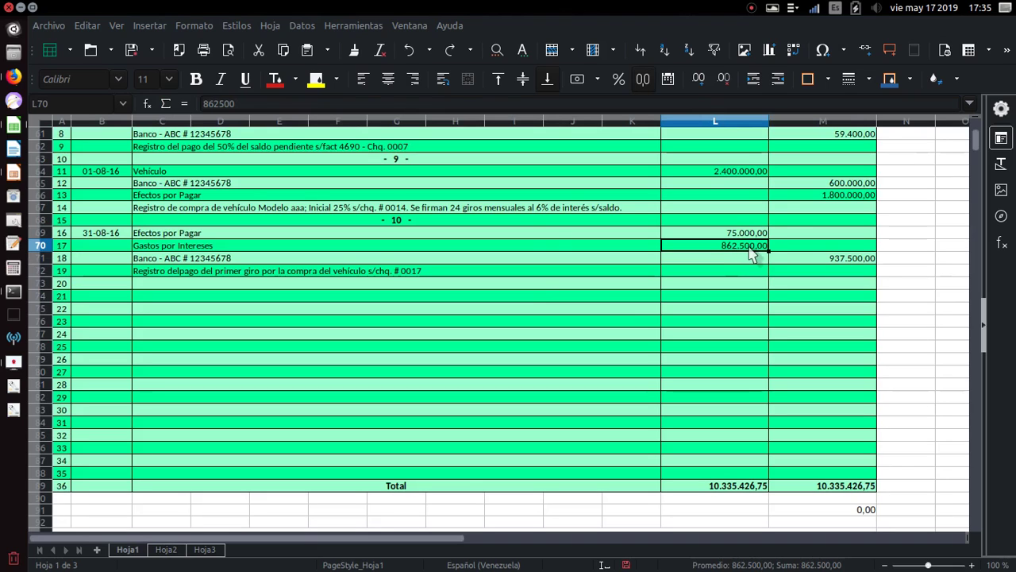
type("90")
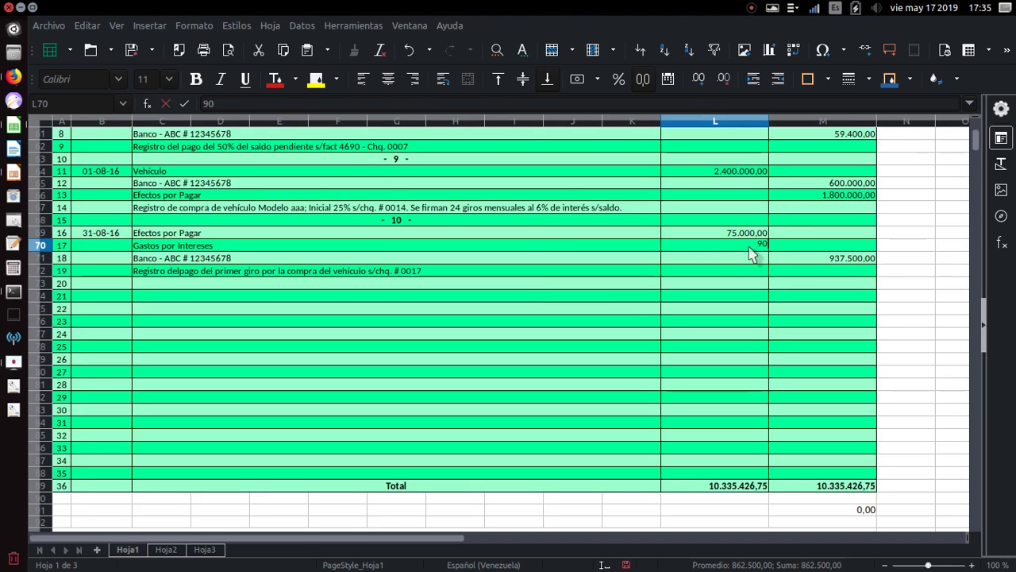
type("0000")
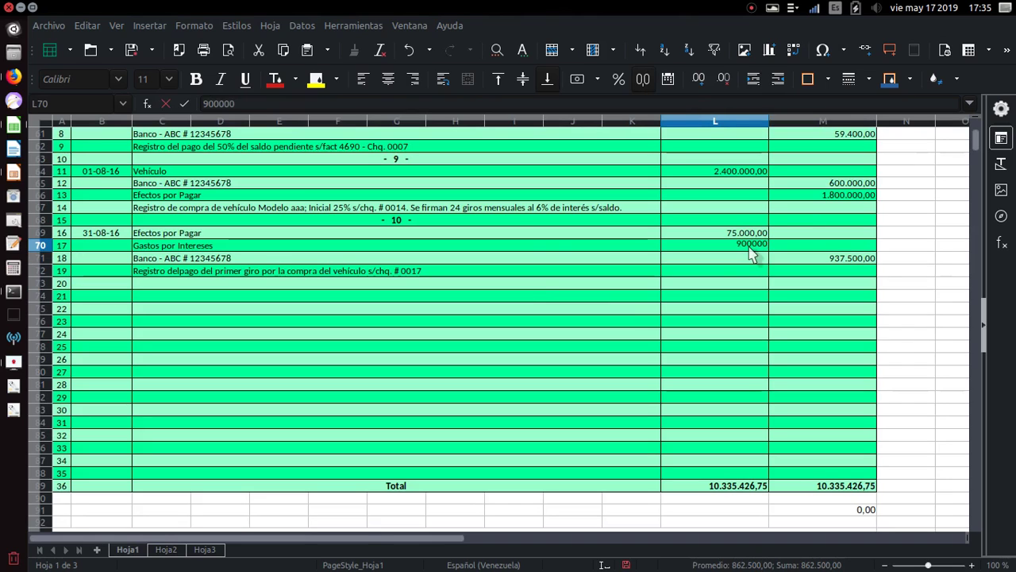
key("Return")
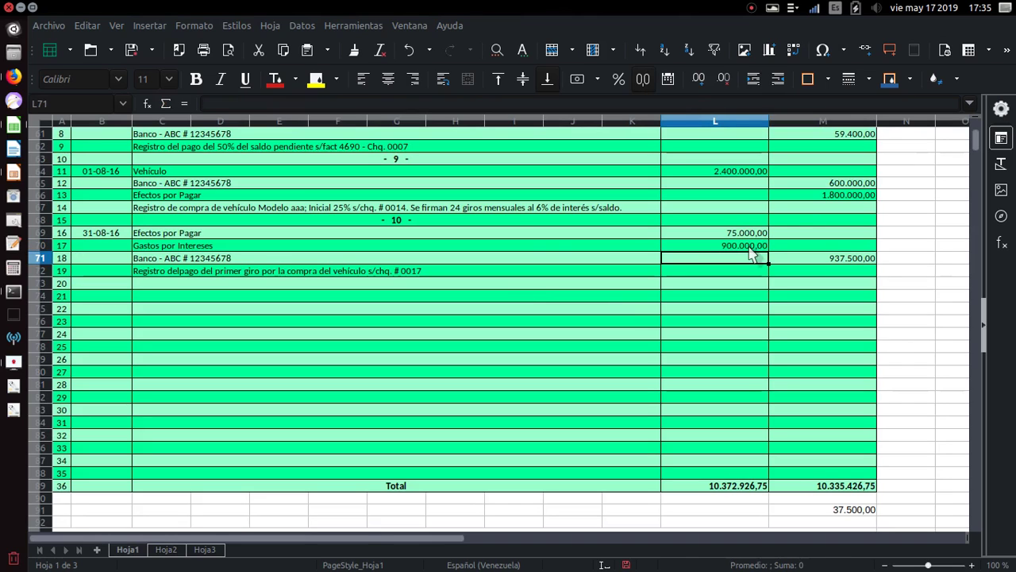
key("Right")
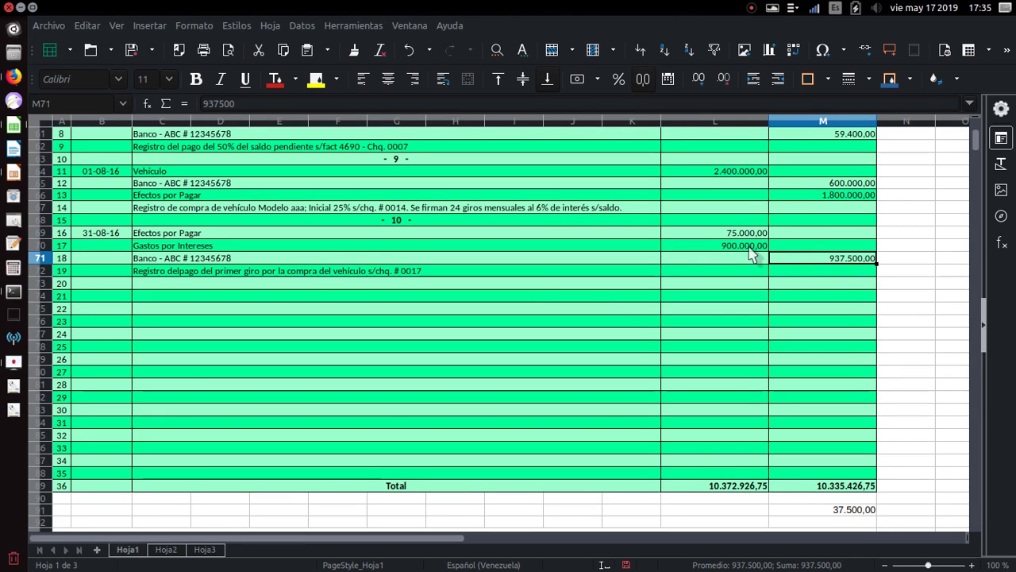
type("9")
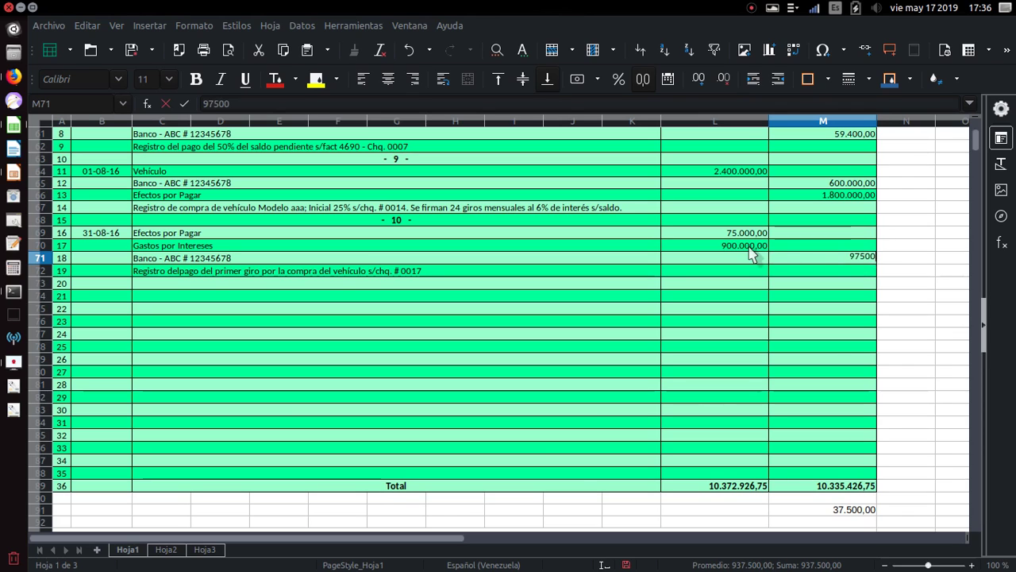
type("75.000")
key("Return")
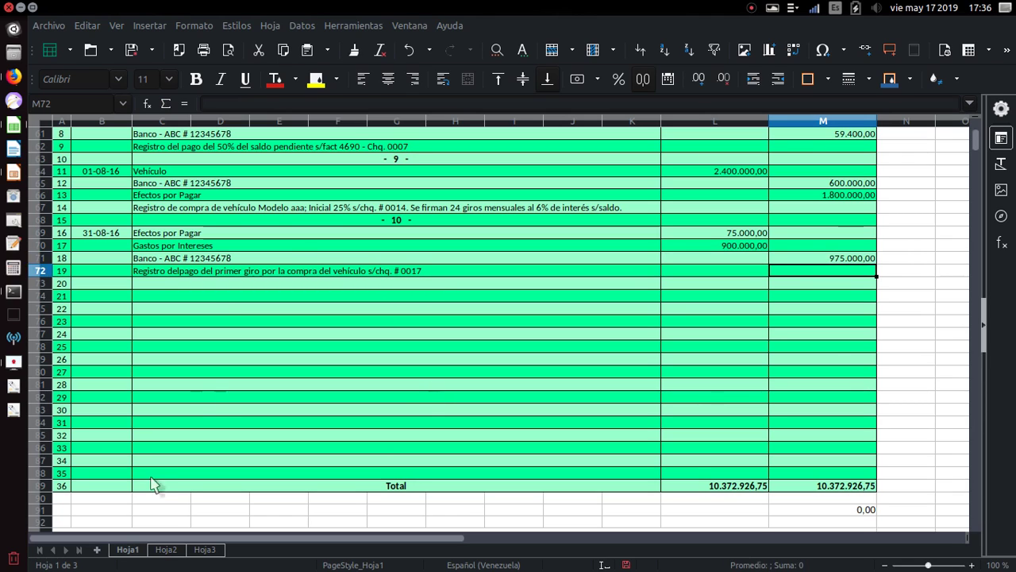
Step: Return to Hoja2 and compare the balance, rate and interest cells of the 01/08/2016 and 01/09/2016 schedule rows
left_click(166, 550)
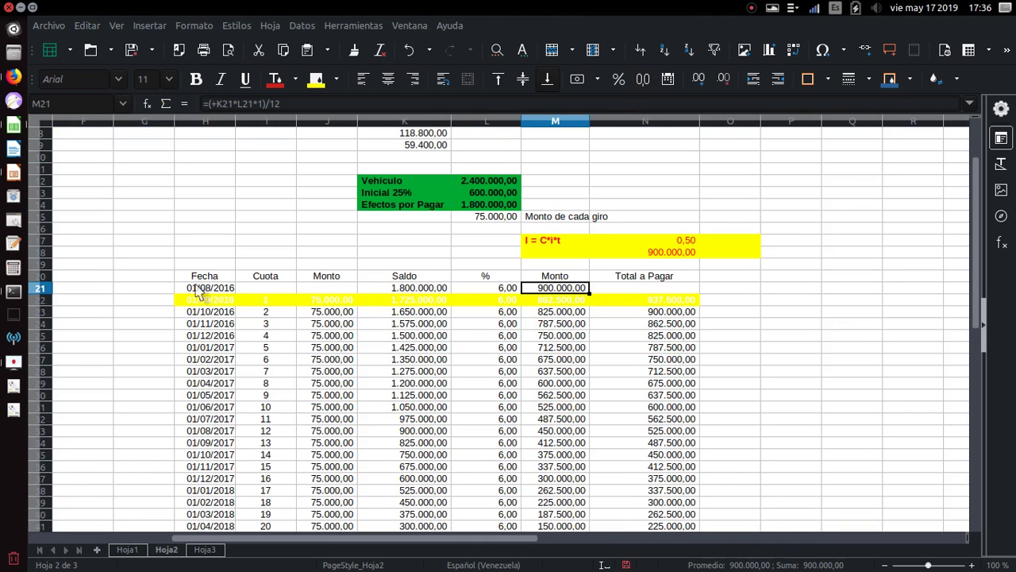
left_click(424, 289)
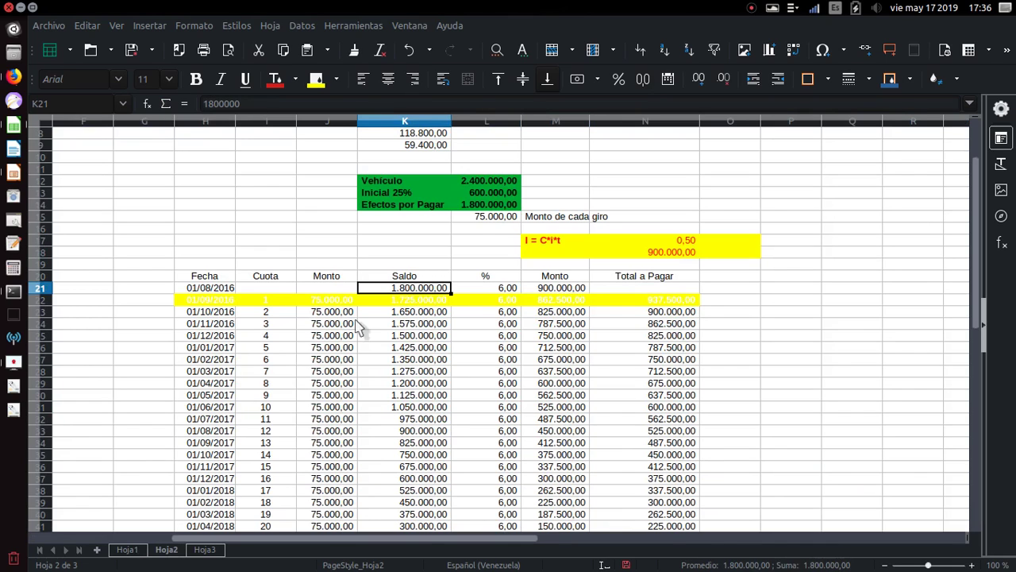
left_click(508, 290)
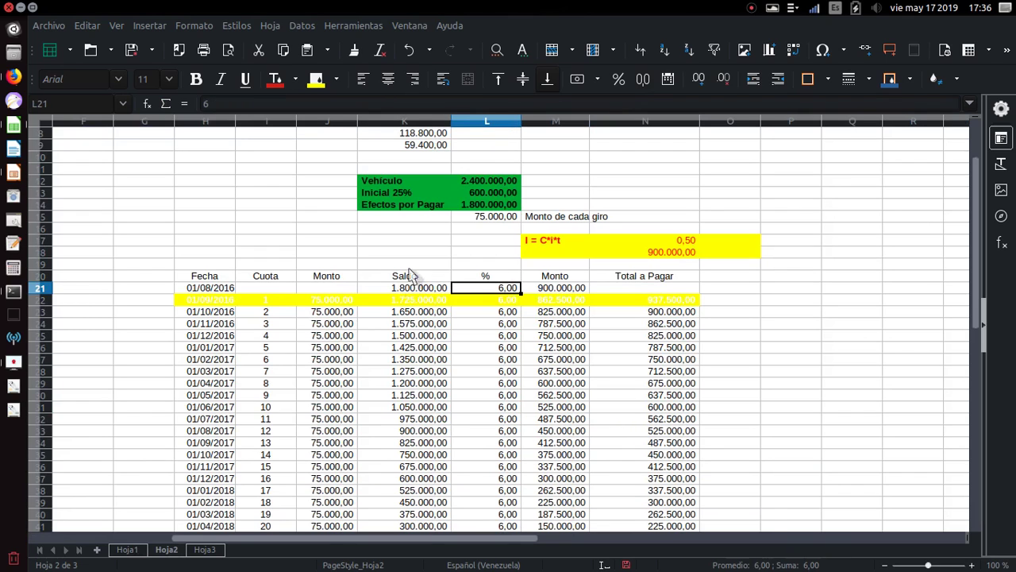
left_click(394, 288)
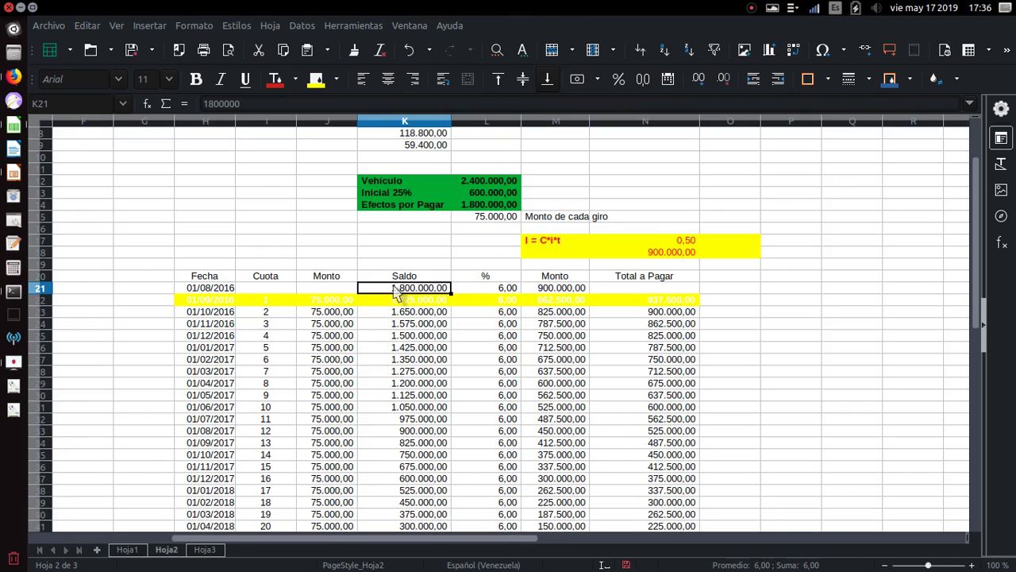
left_click(559, 289)
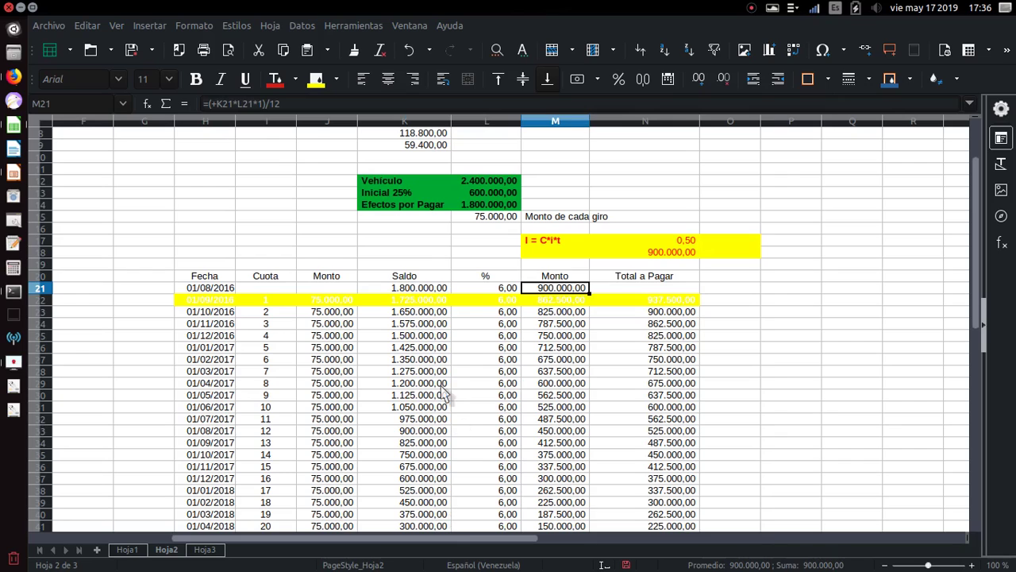
left_click(407, 302)
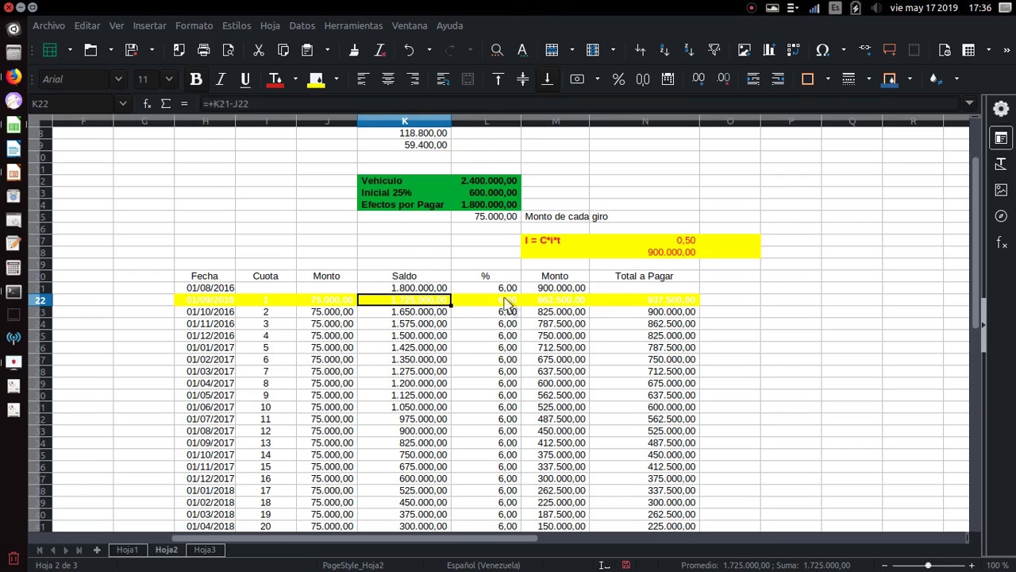
left_click(506, 303)
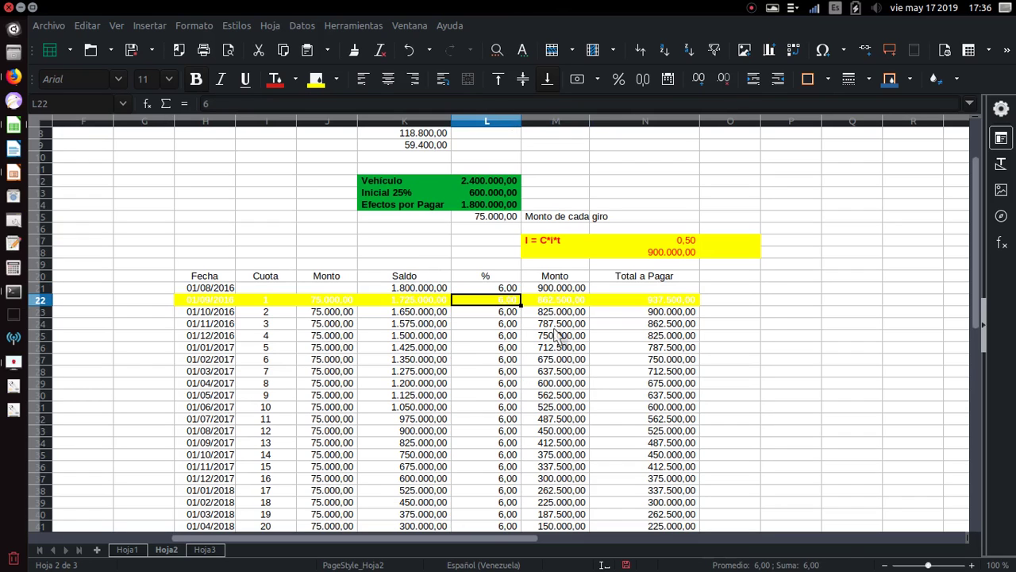
Step: Copy the Total a Pagar formula from N22 into N21, the 01/08/2016 row of the installment schedule
scroll(546, 411, "down", 1)
scroll(546, 411, "down", 2)
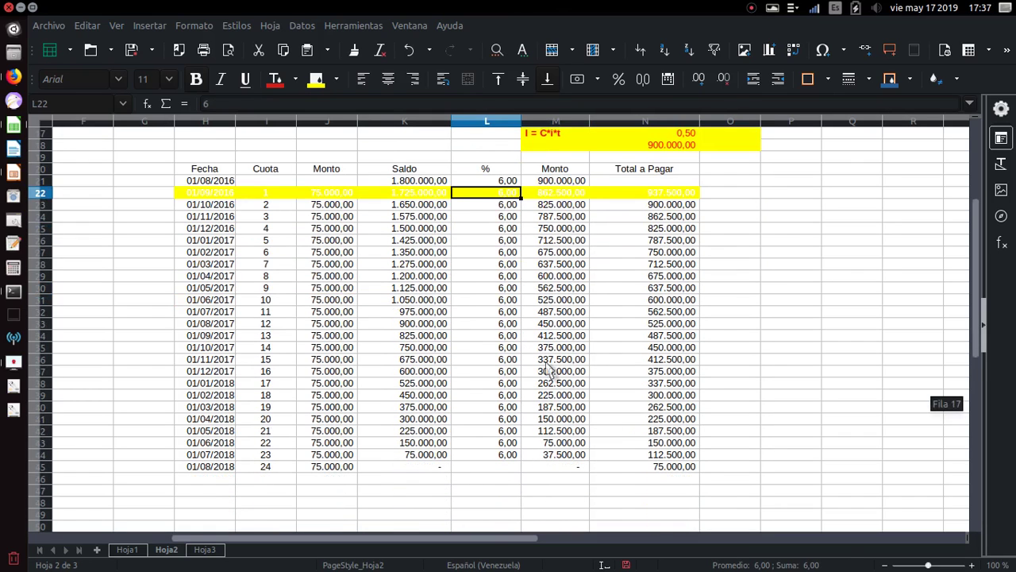
left_click(657, 183)
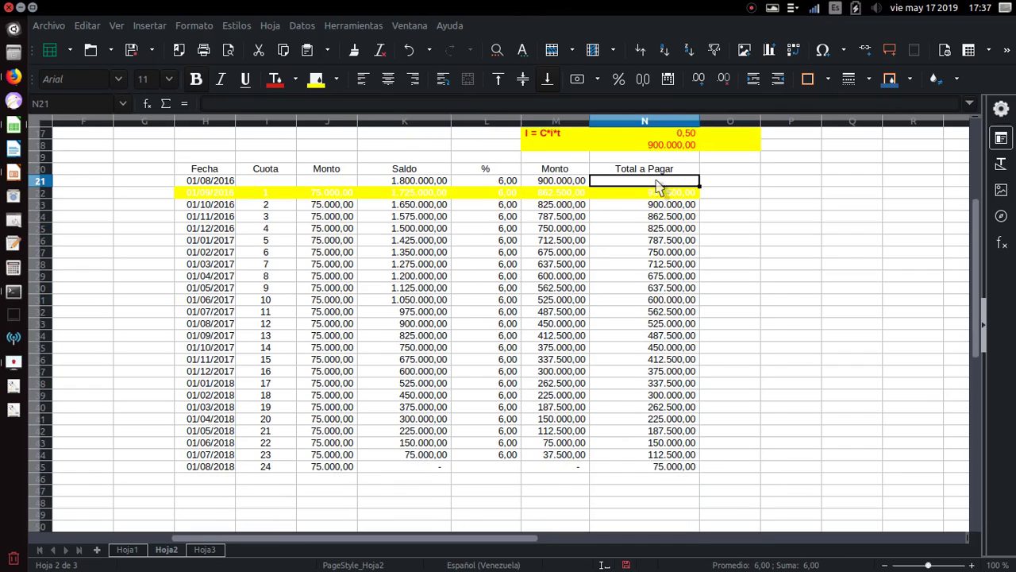
left_click(671, 197)
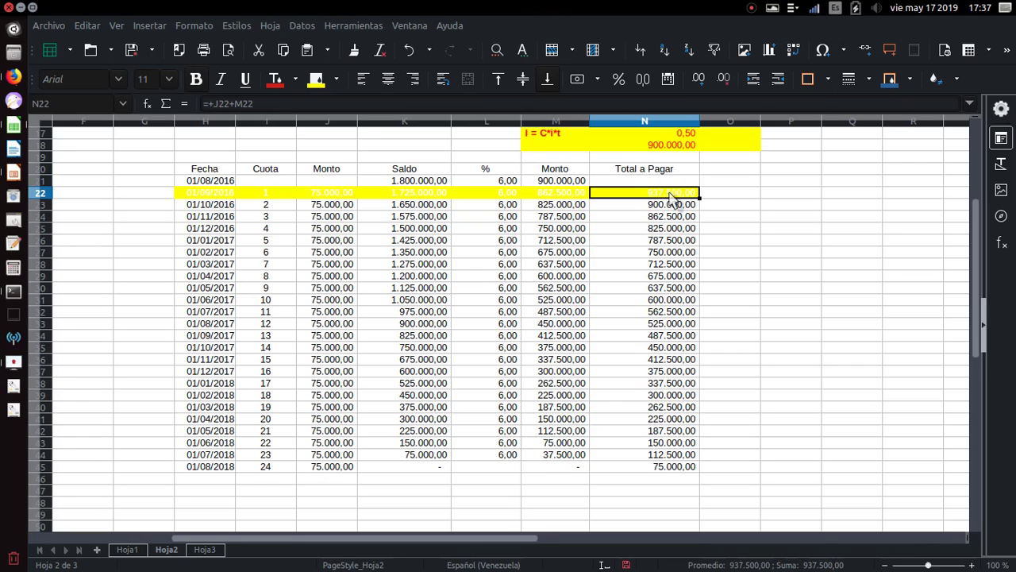
key("Up")
key("Return")
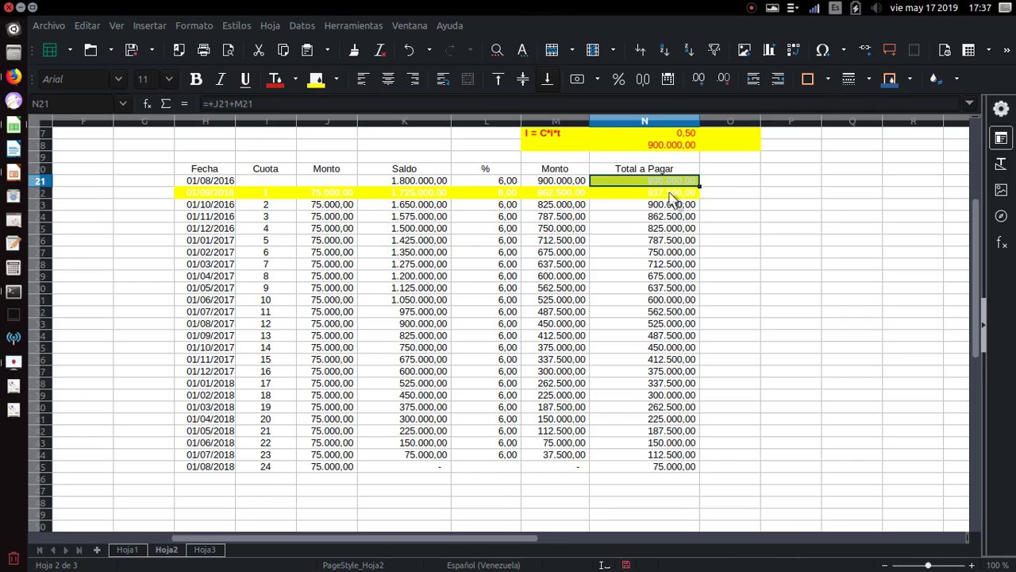
Step: Inspect which cells the Total a Pagar formula in N21 adds, without editing it
left_click(670, 198)
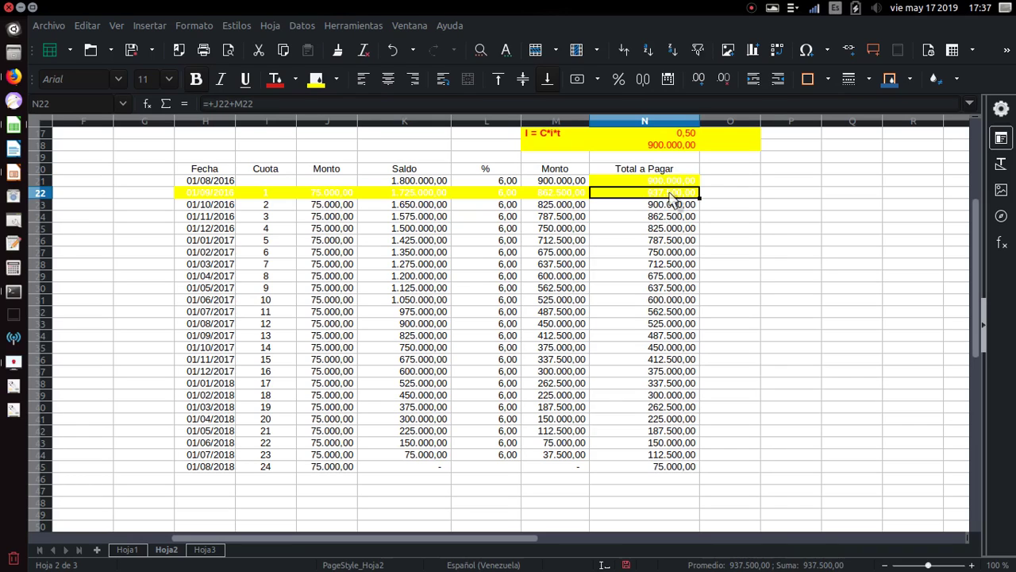
key("Up")
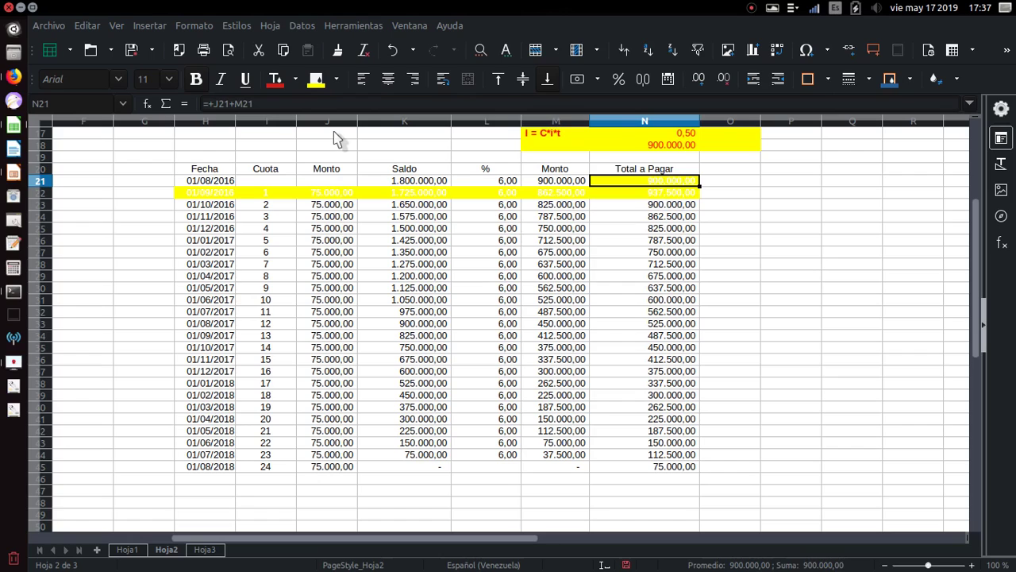
key("F2")
key("Escape")
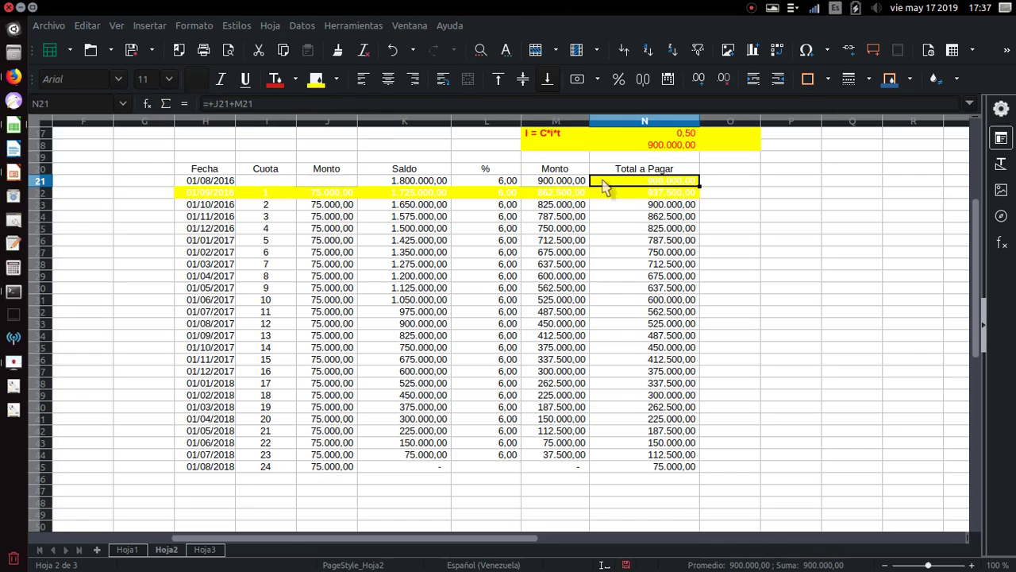
left_click(248, 104)
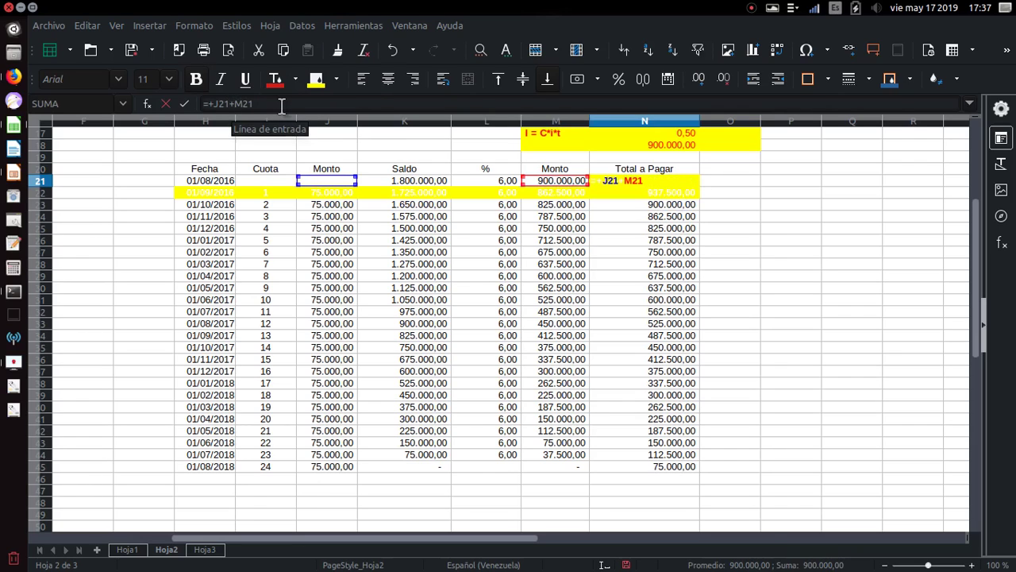
key("Escape")
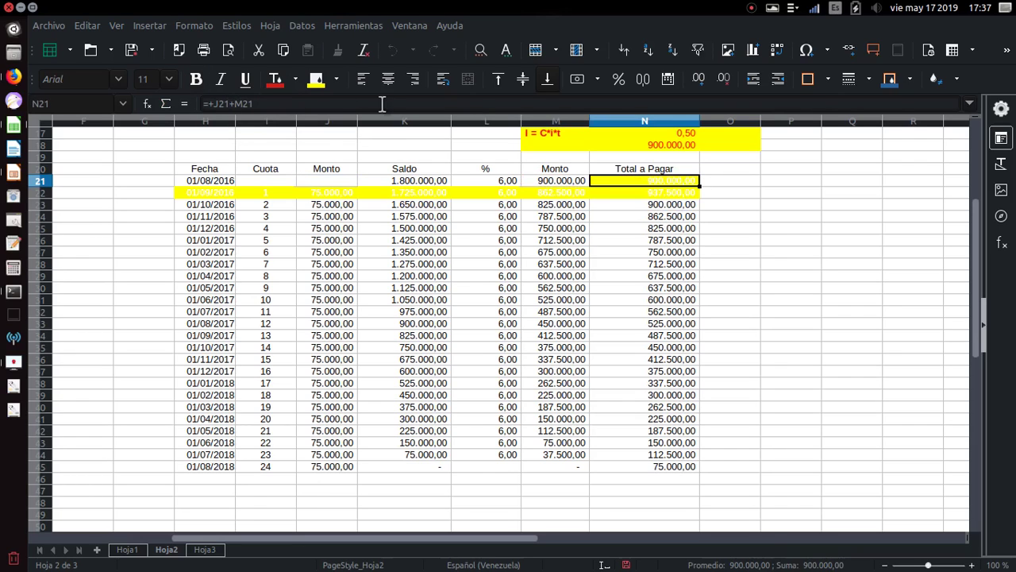
Step: Add 75000 to the Total a Pagar formula in N21, making it =+J21+M21+75000
left_click(269, 104)
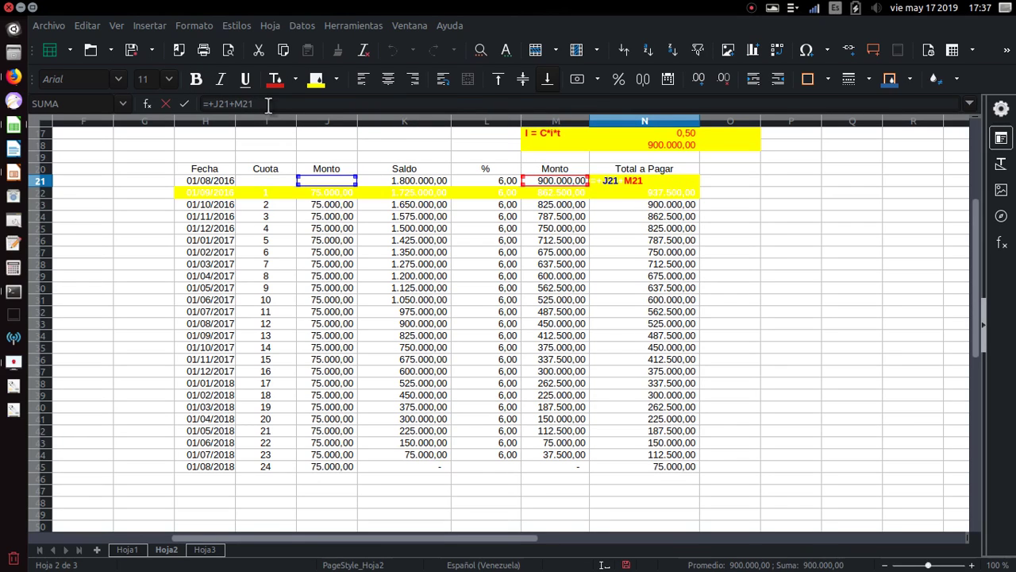
type("+75000")
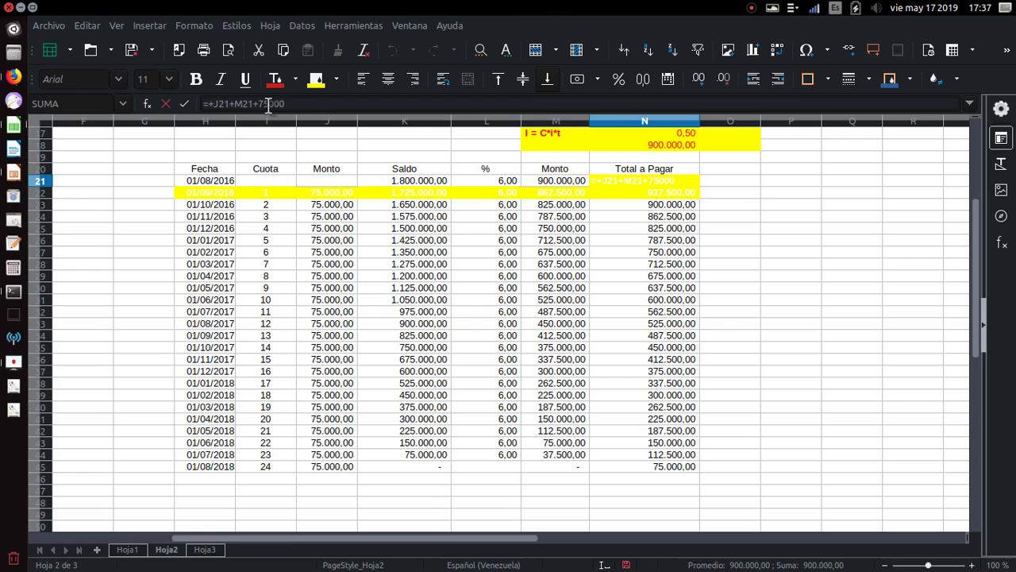
key("Return")
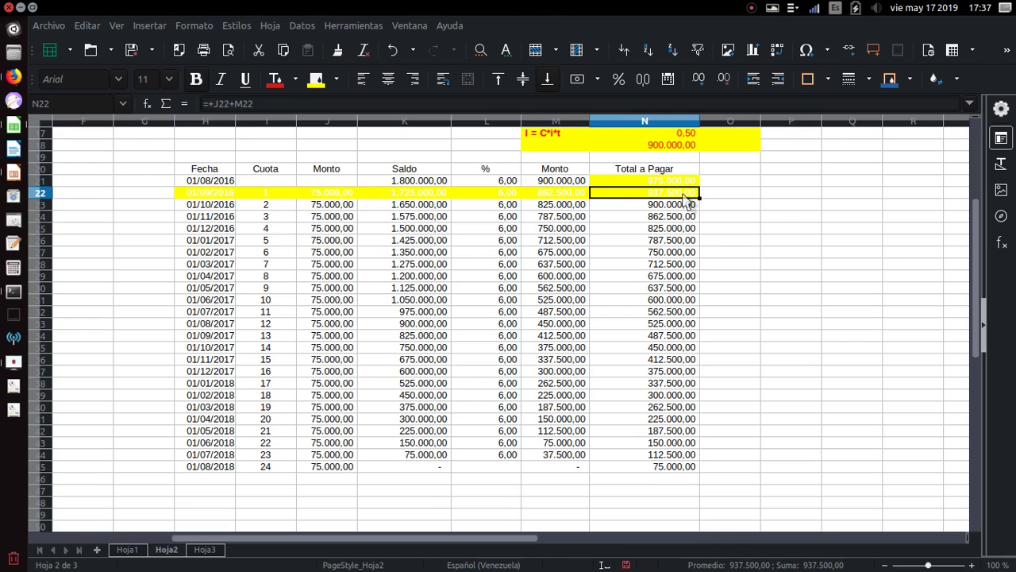
Step: Inspect the interest, balance and Total a Pagar formulas in the 01/09/2016 row of the installment schedule
left_click(553, 194)
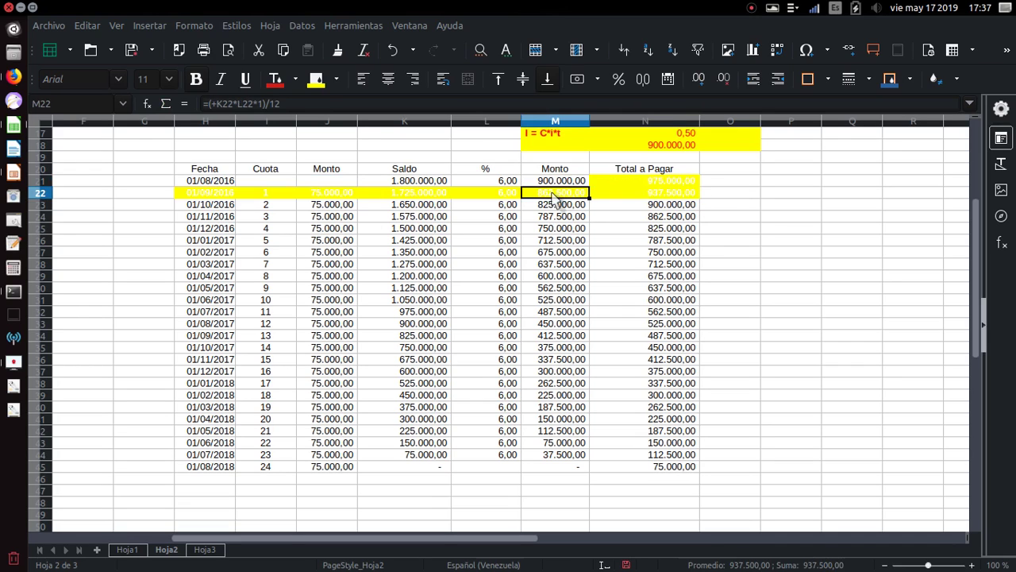
key("Left")
key("Left")
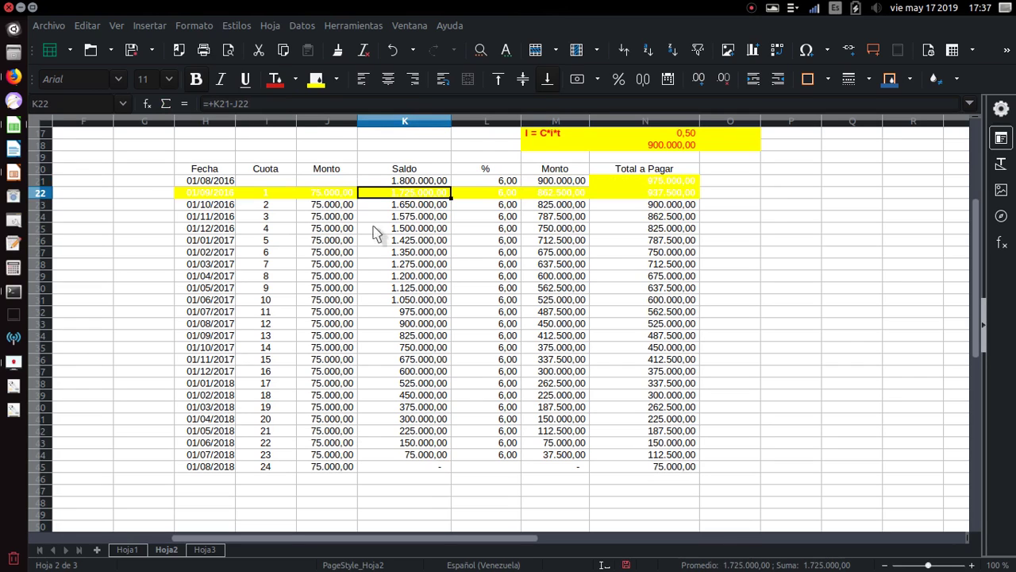
left_click(563, 195)
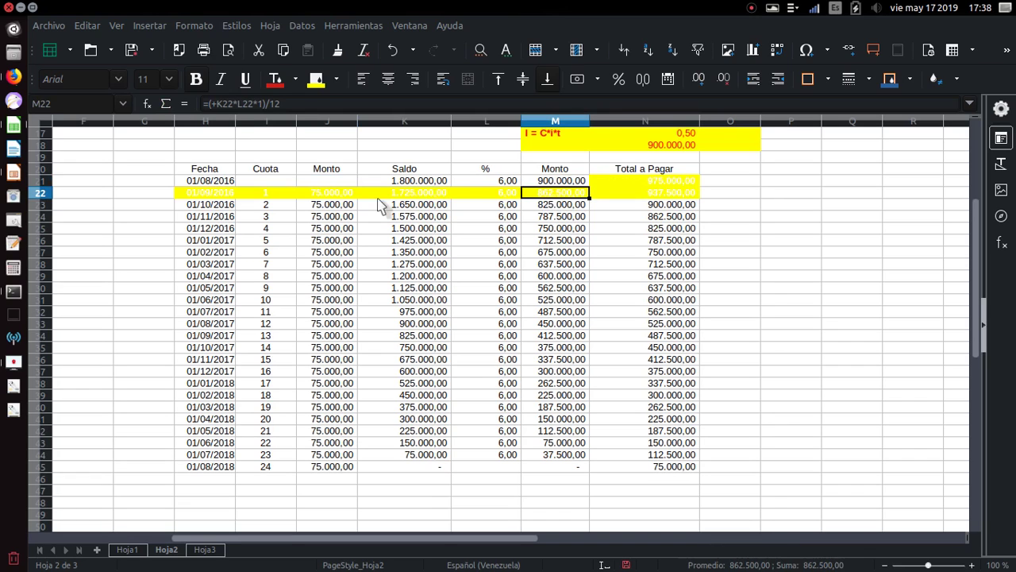
left_click(682, 198)
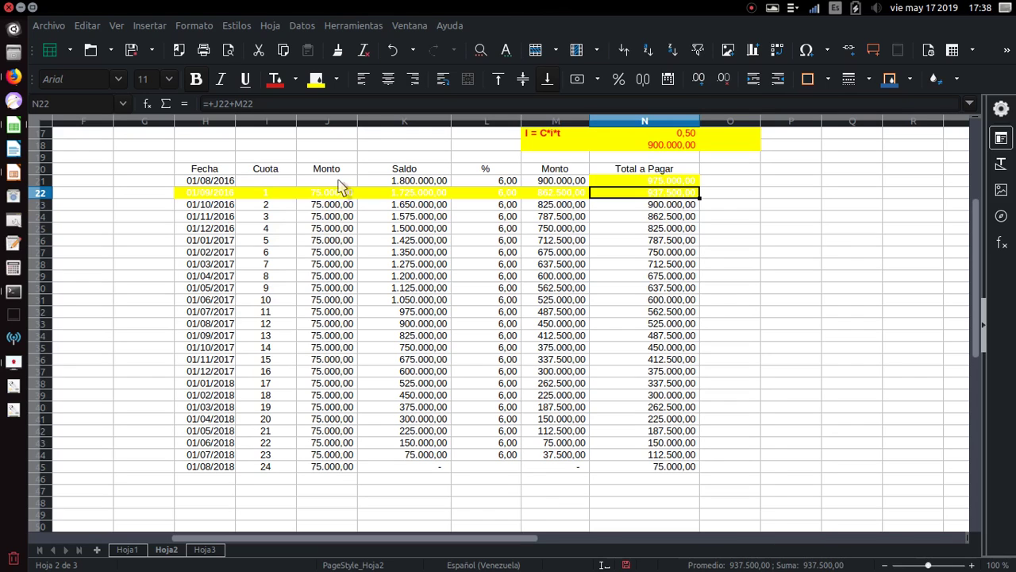
Step: Apply the dark red font color (Rojo oscuro 2) to the Total a Pagar cells N21:N23
left_click(630, 183)
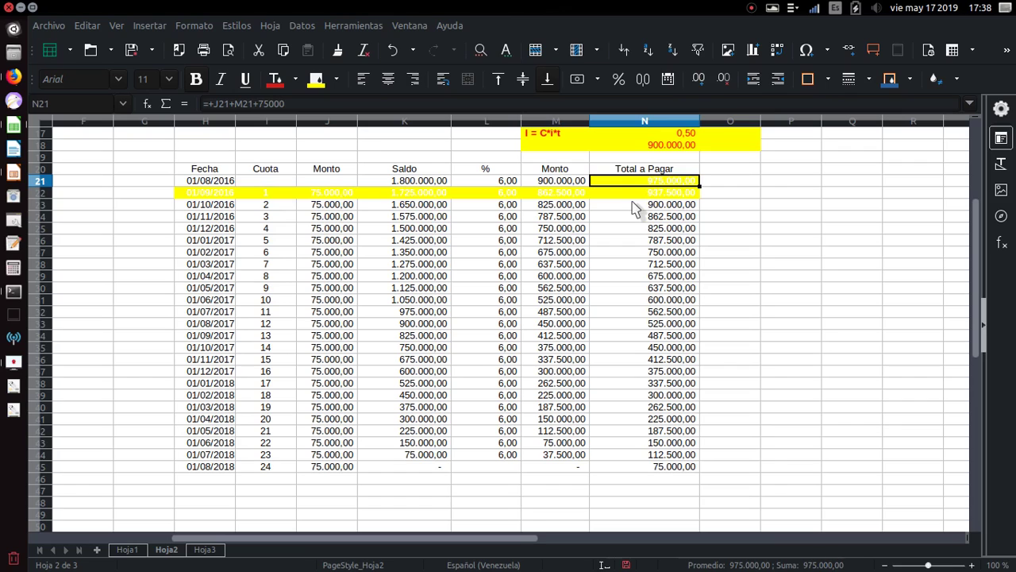
left_click(636, 205, "shift")
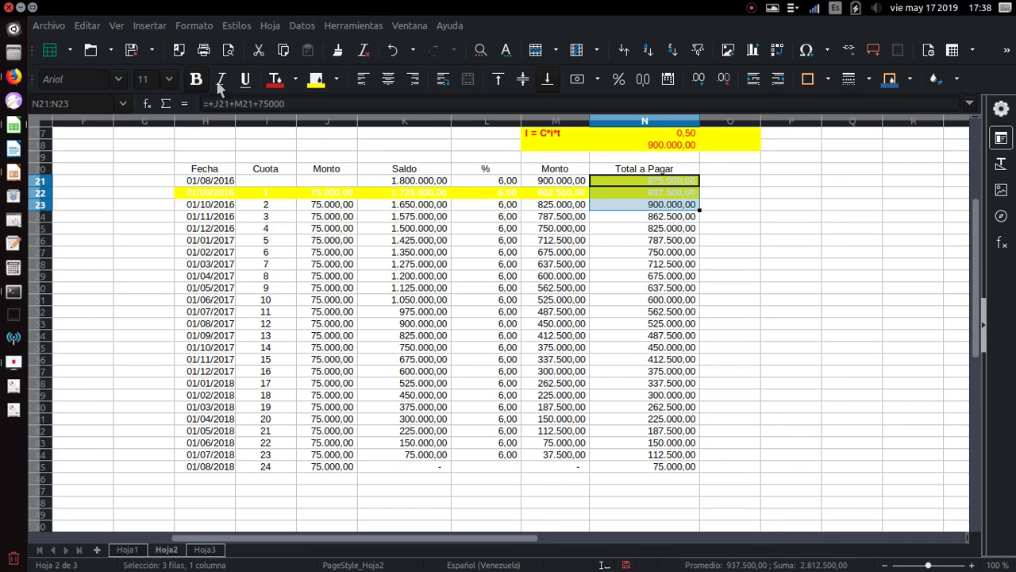
left_click(275, 79)
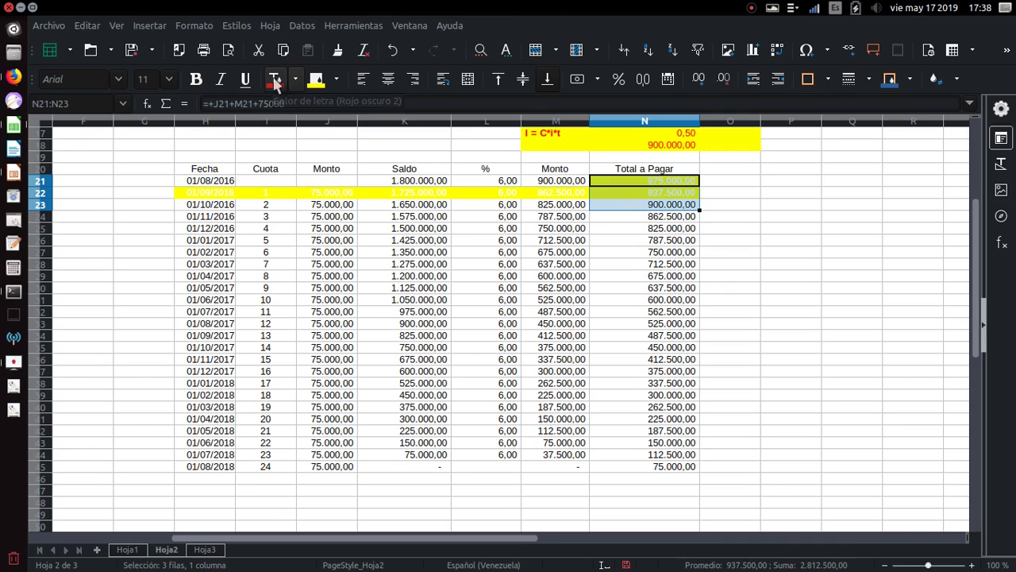
left_click(648, 239)
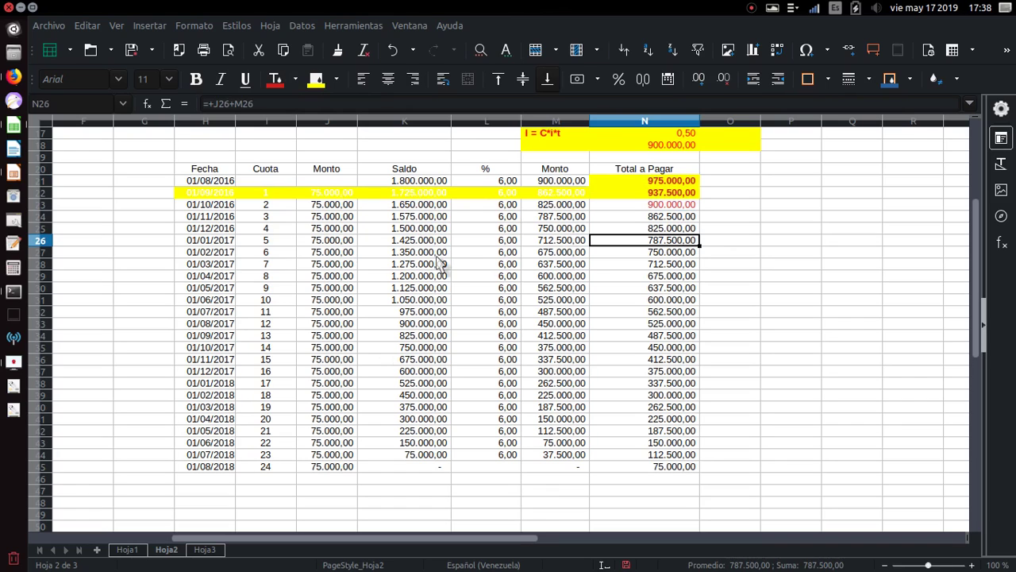
Step: Examine the balance of installment 23 and the amount, balance, interest and total cells of installment 24, the schedule's last row
left_click(419, 456)
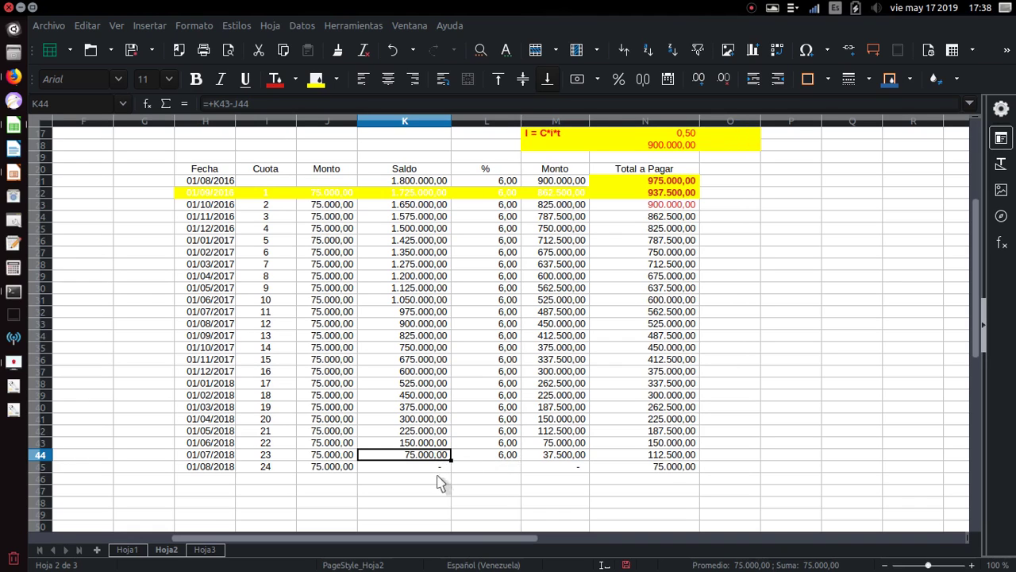
left_click(351, 470)
left_click(431, 475)
left_click(578, 471)
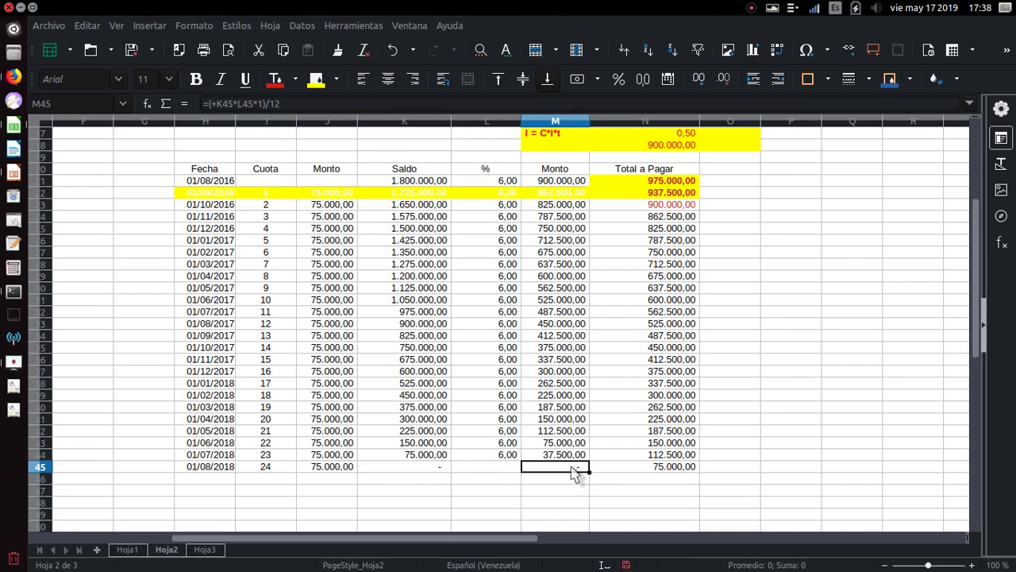
left_click(682, 473)
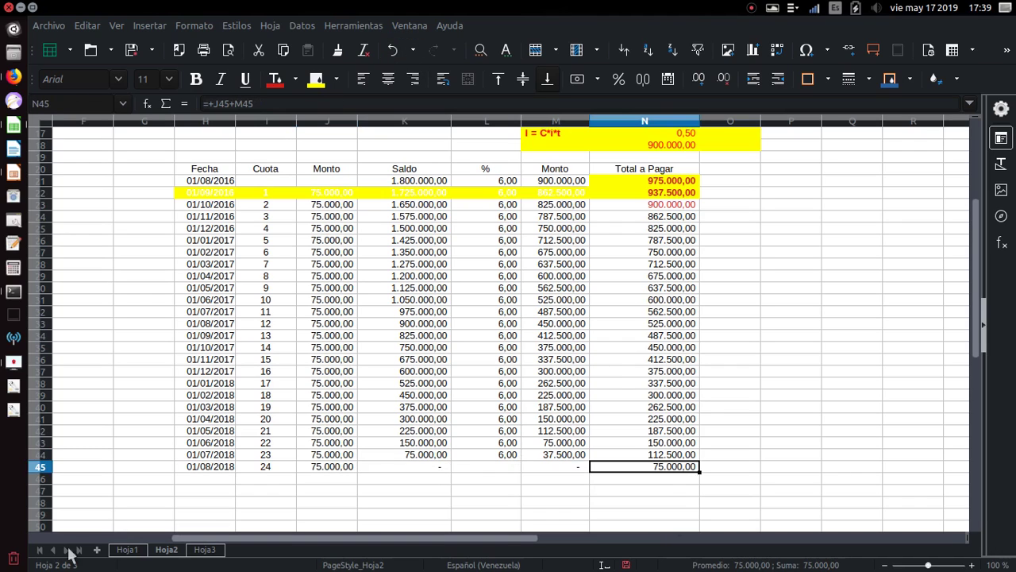
Step: Check entry 10 on Hoja1 against the interest formula I = C*i*t in M17 of Hoja2
left_click(127, 549)
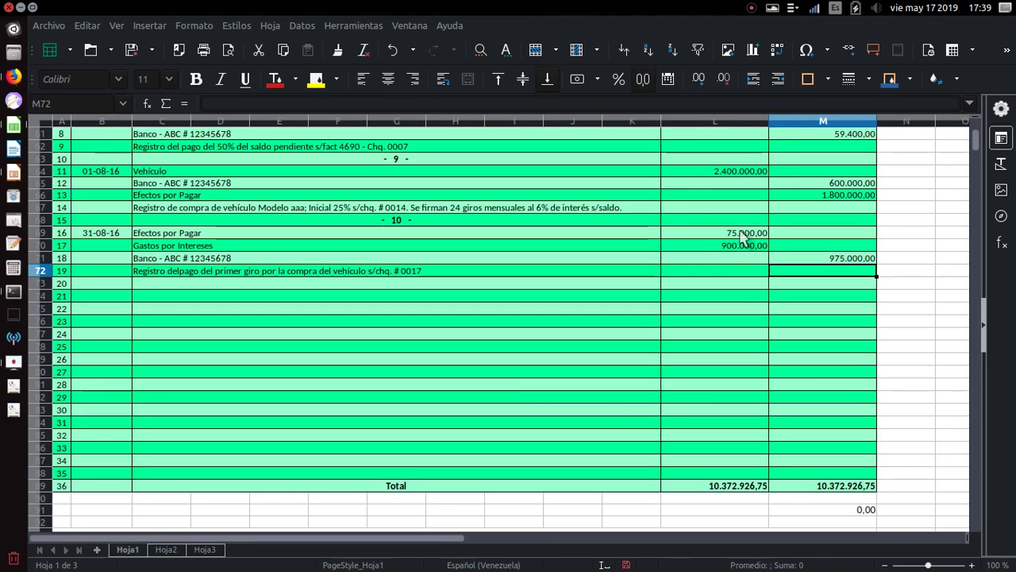
left_click(166, 551)
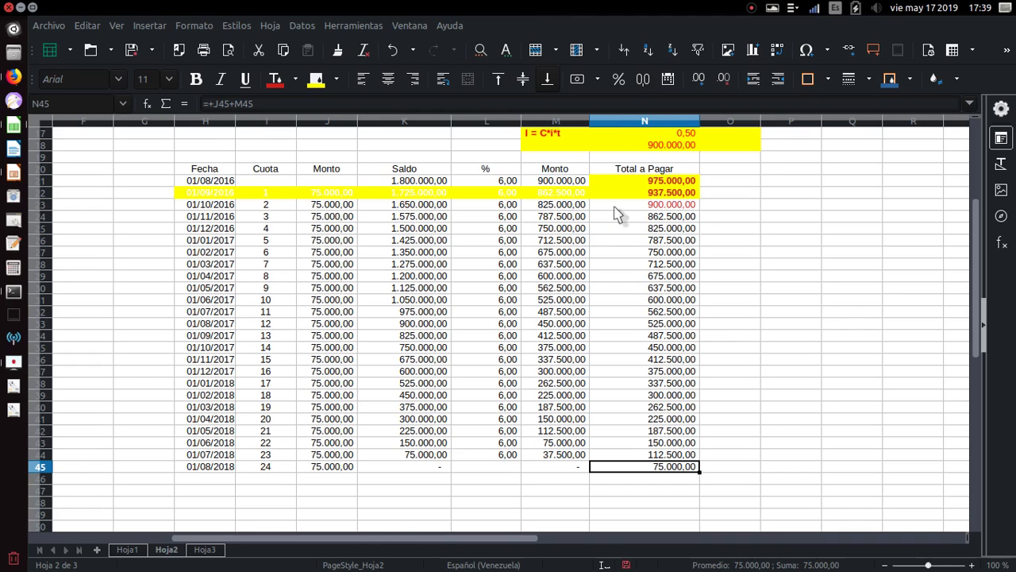
left_click(562, 146)
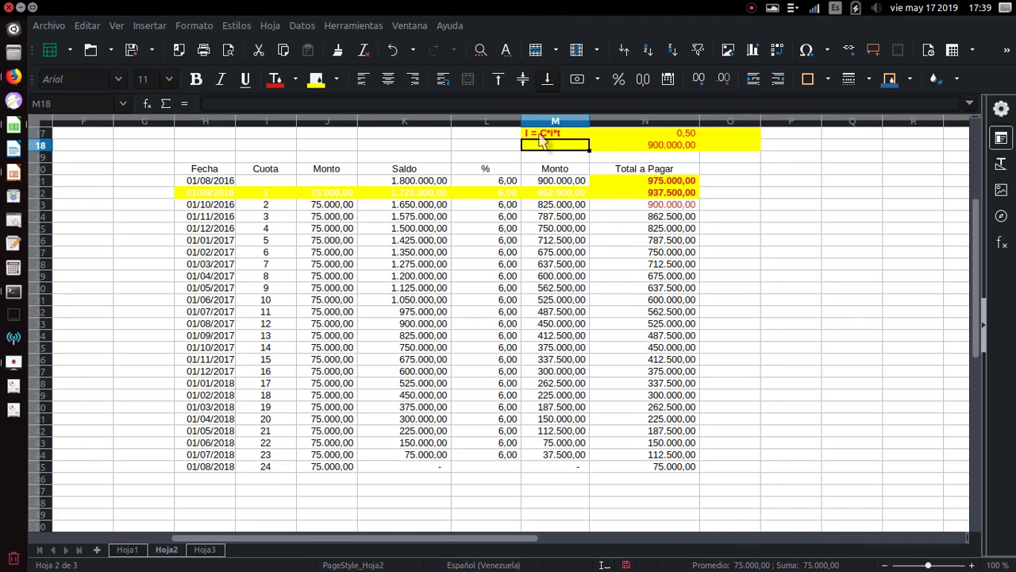
left_click(544, 137)
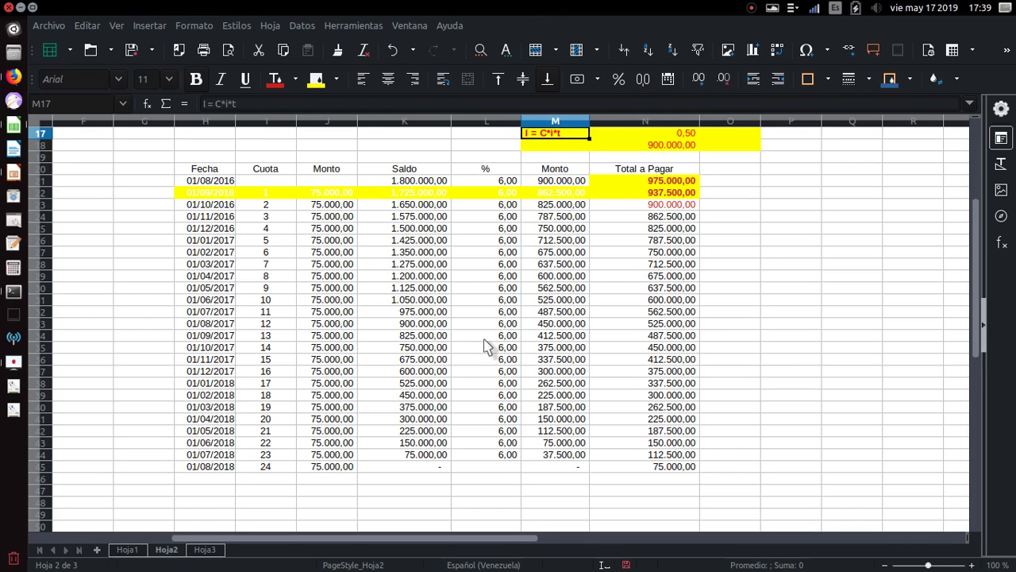
Step: Return to the journal on Hoja1 and save the workbook
left_click(129, 550)
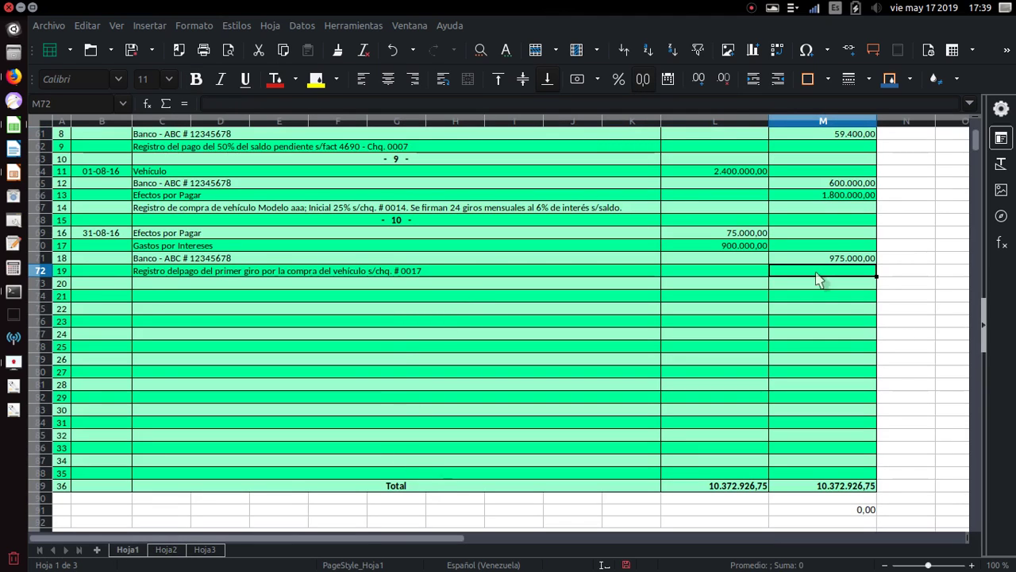
left_click(67, 283)
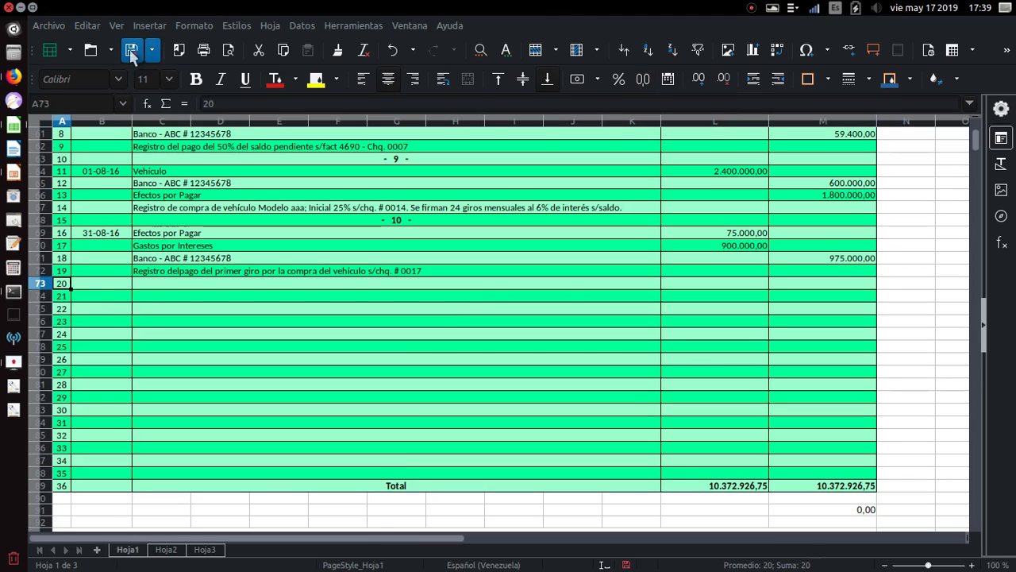
left_click(132, 51)
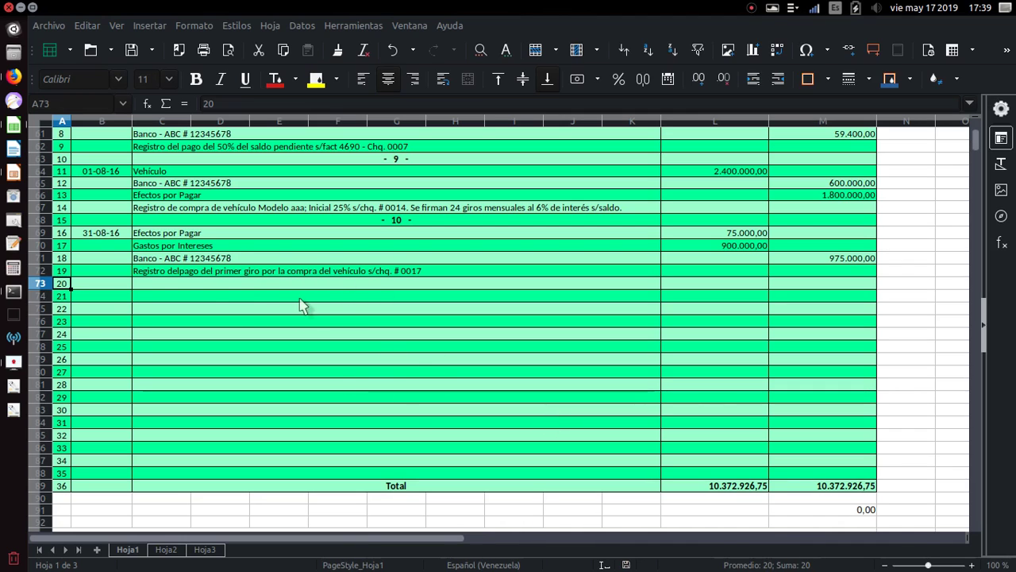
Step: Fill the blank journal rows B73:M86 below entry 10 with a yellow background
left_click(101, 284)
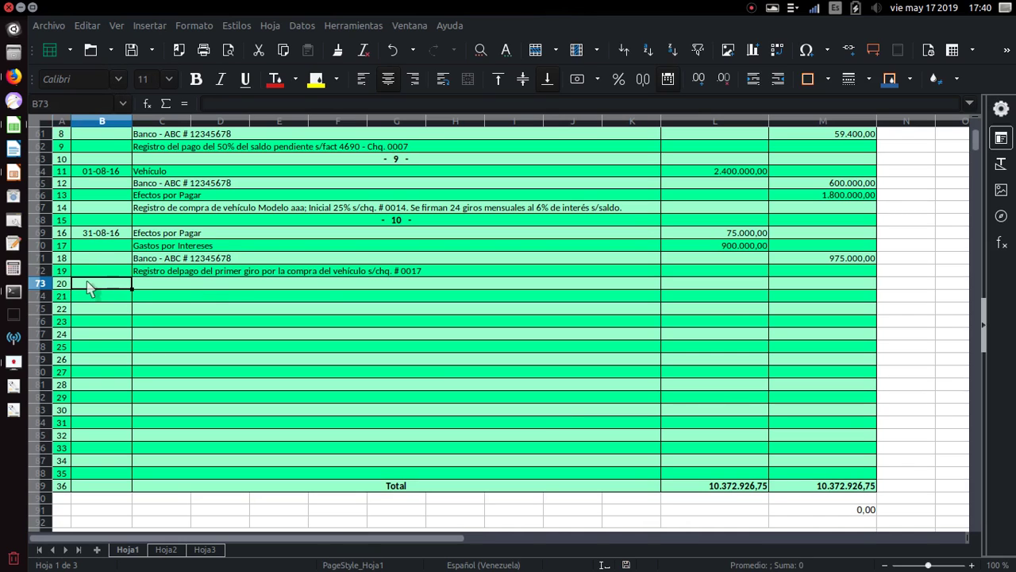
left_click_drag(104, 291, 802, 451)
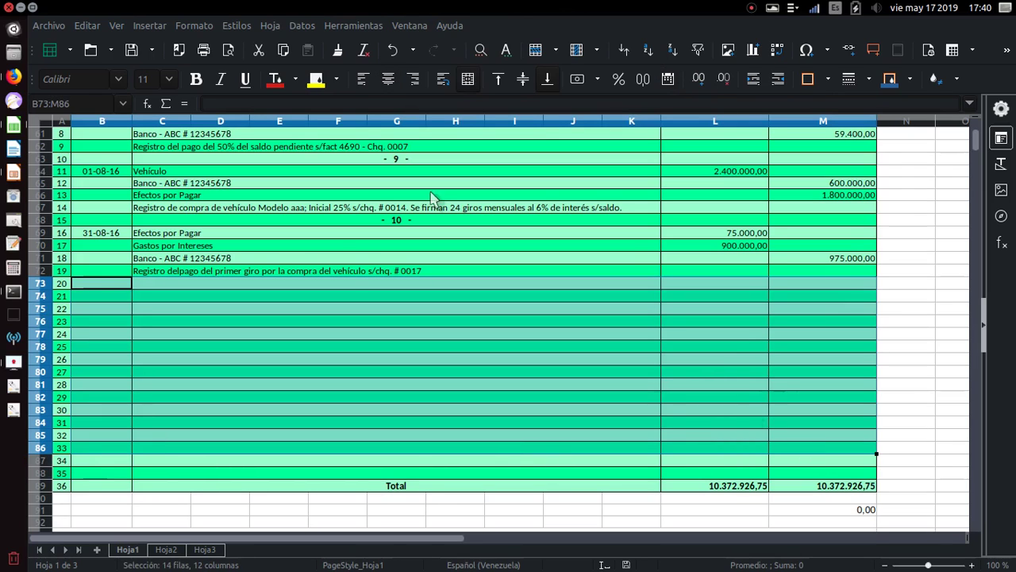
left_click(316, 79)
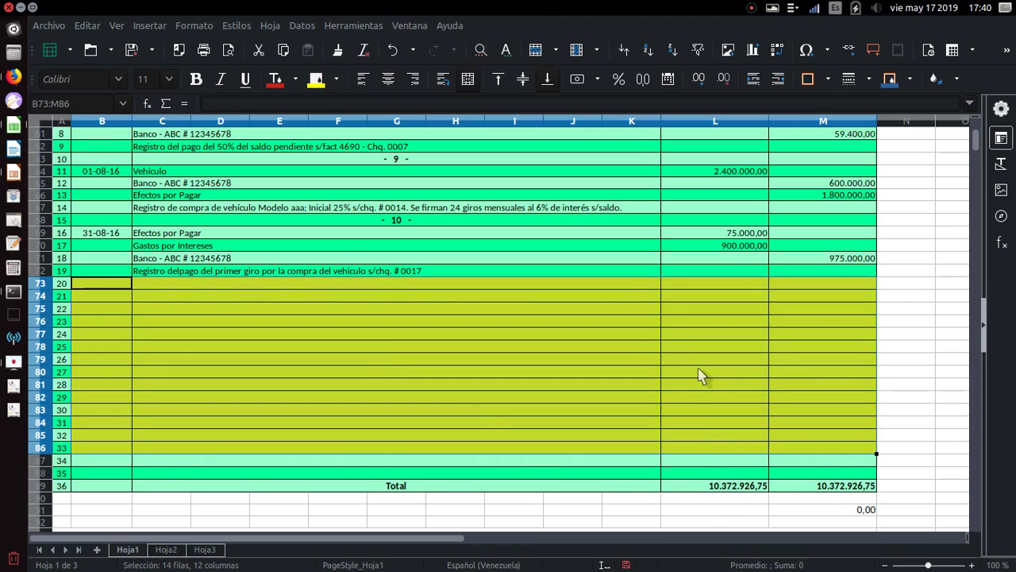
Step: Review the page's carried-forward amounts and totals, and undo the yellow fill on B73:M86
scroll(709, 489, "up", 1)
scroll(710, 493, "down", 1)
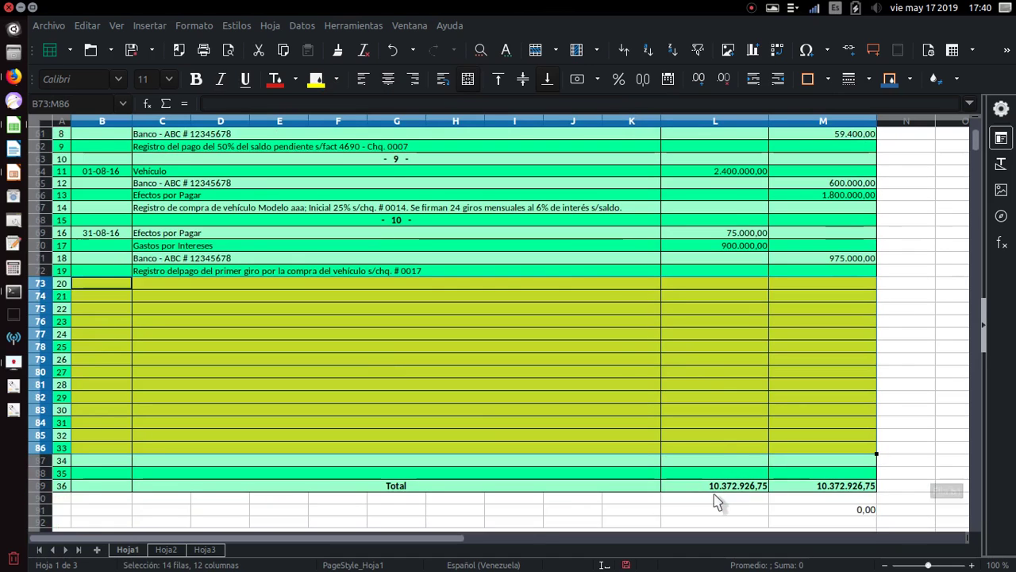
scroll(736, 484, "up", 6)
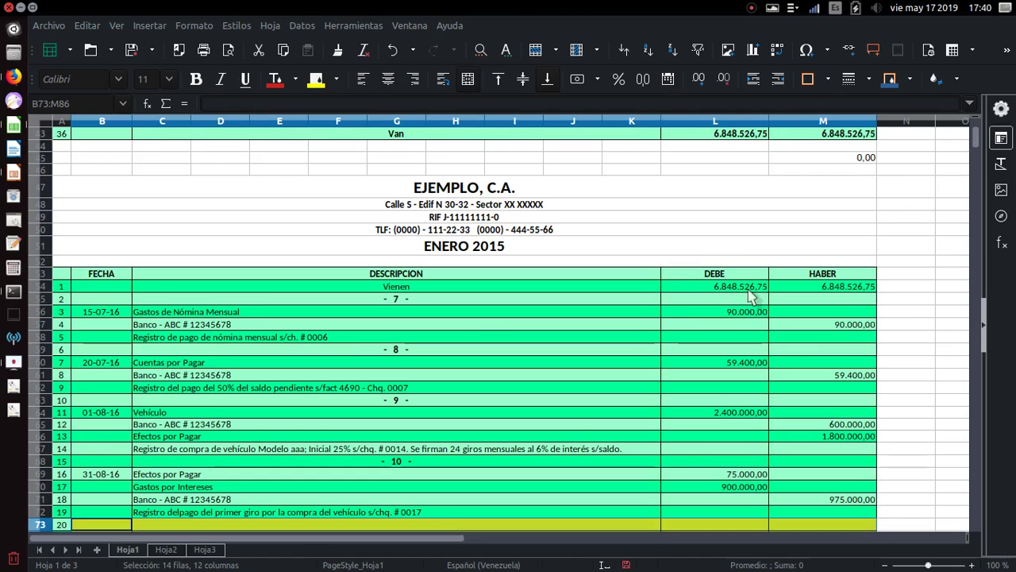
scroll(719, 135, "down", 5)
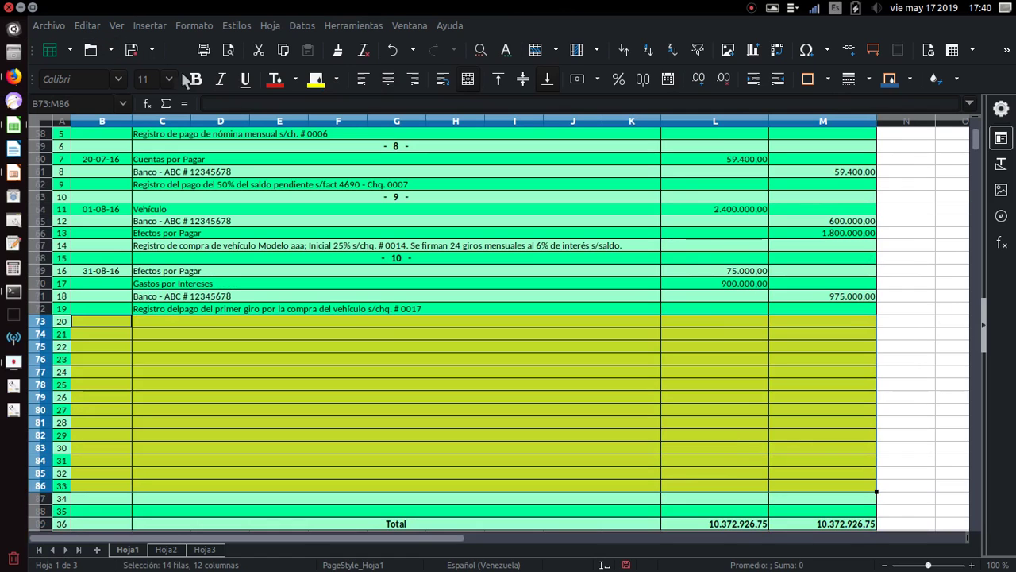
left_click(392, 49)
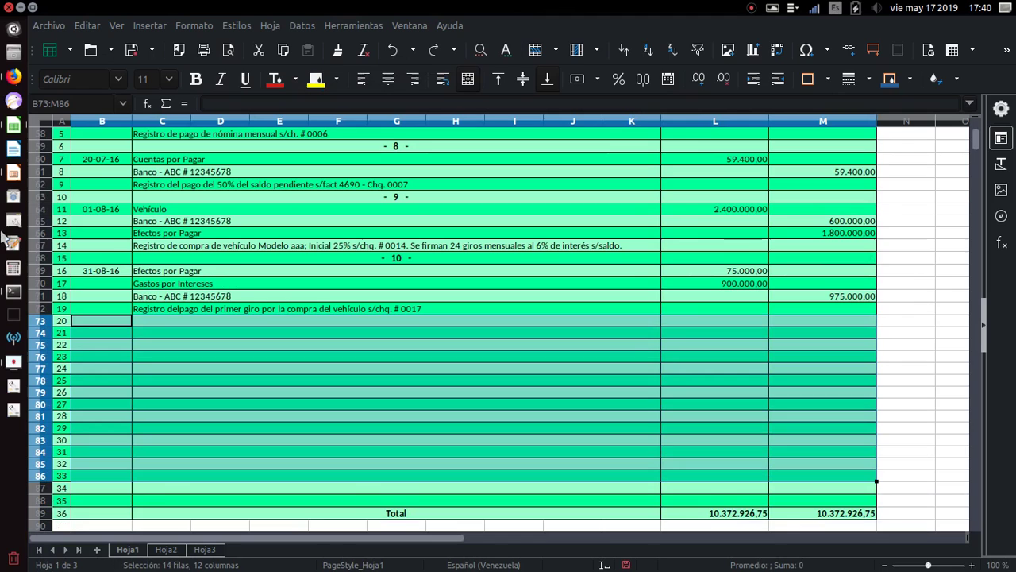
Step: Close Libro DIARIO.xlsx with its changes saved and minimize the terminal window
left_click(8, 8)
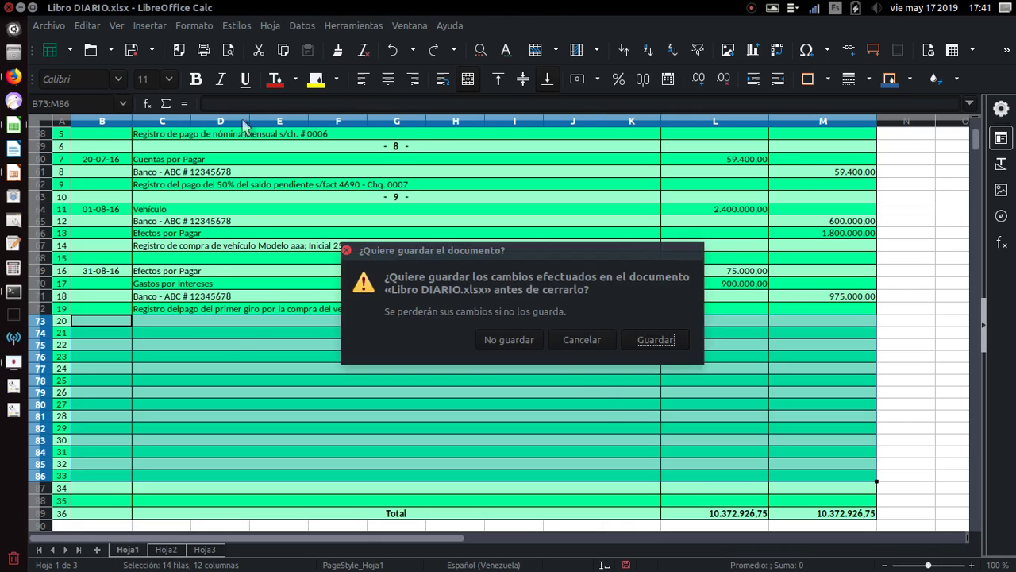
left_click(644, 342)
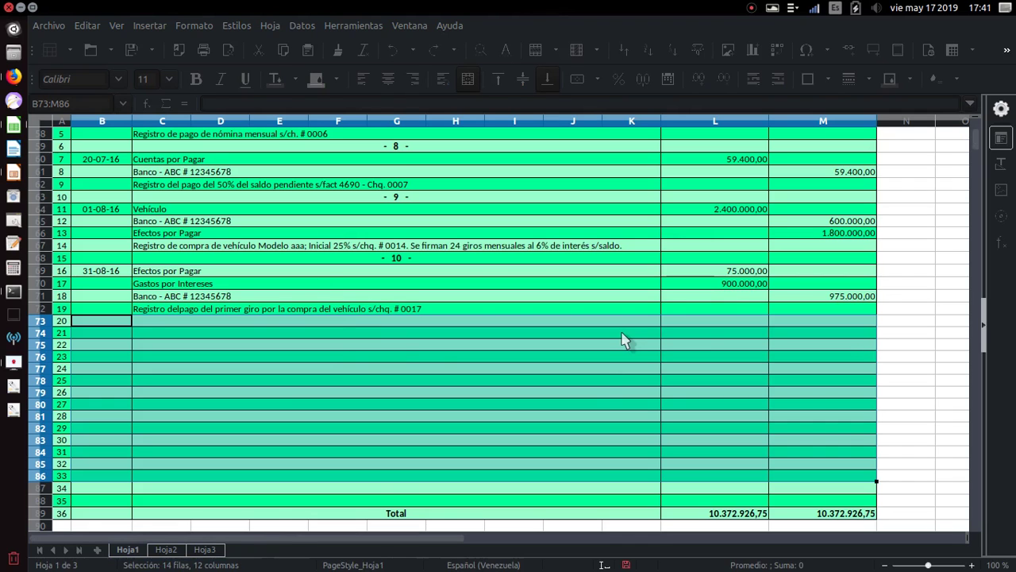
key("ctrl+q")
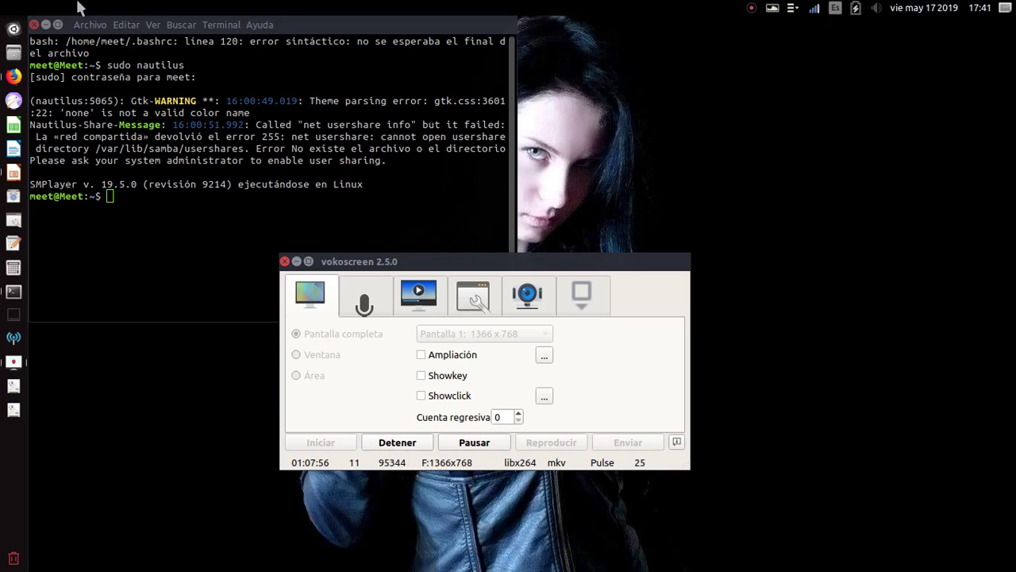
left_click(46, 26)
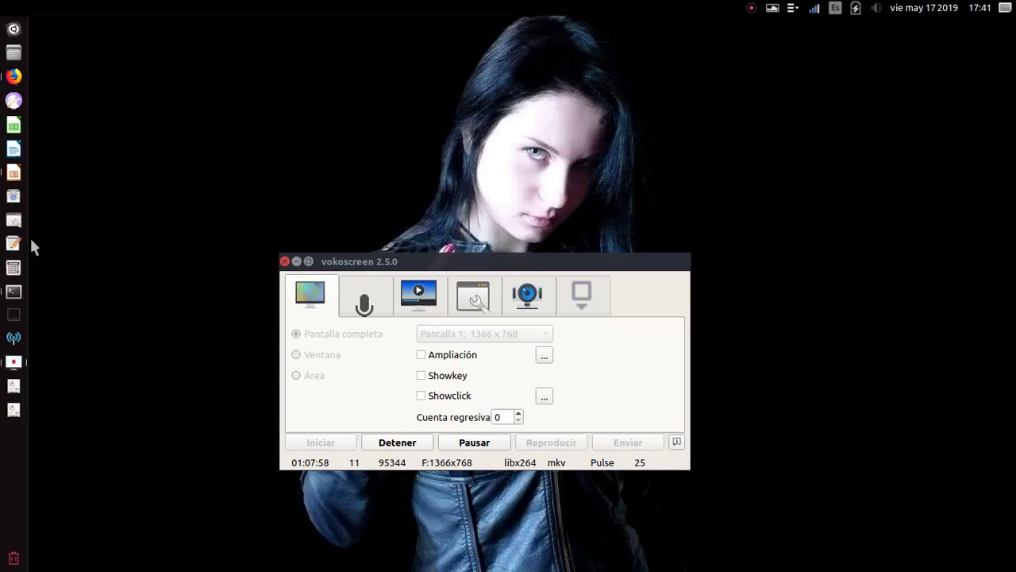